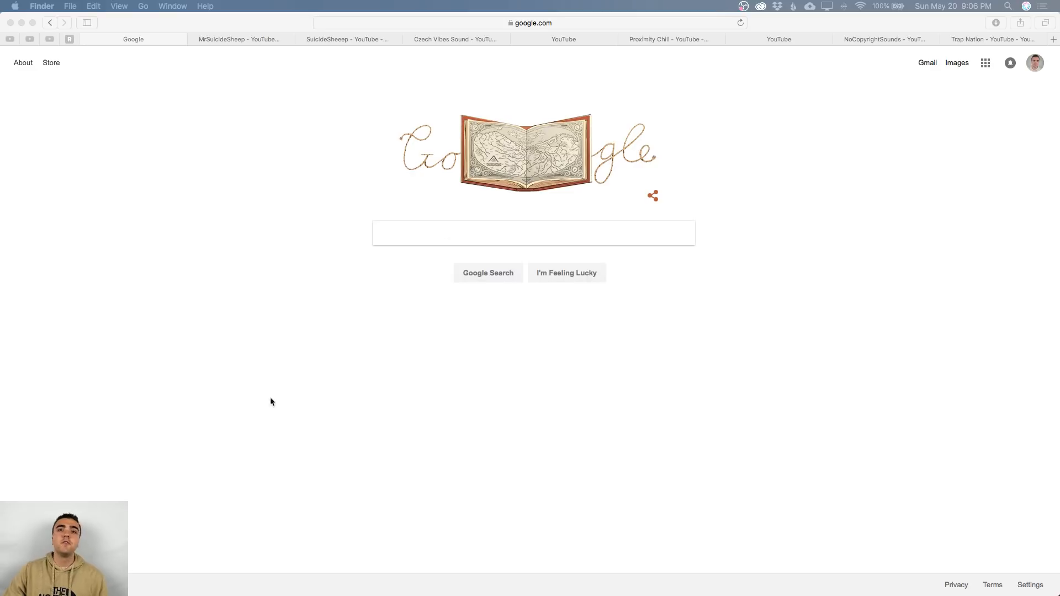
Open the MrSuicideSheep channel page and look through its new mix and recent uploads.
left_click(260, 426)
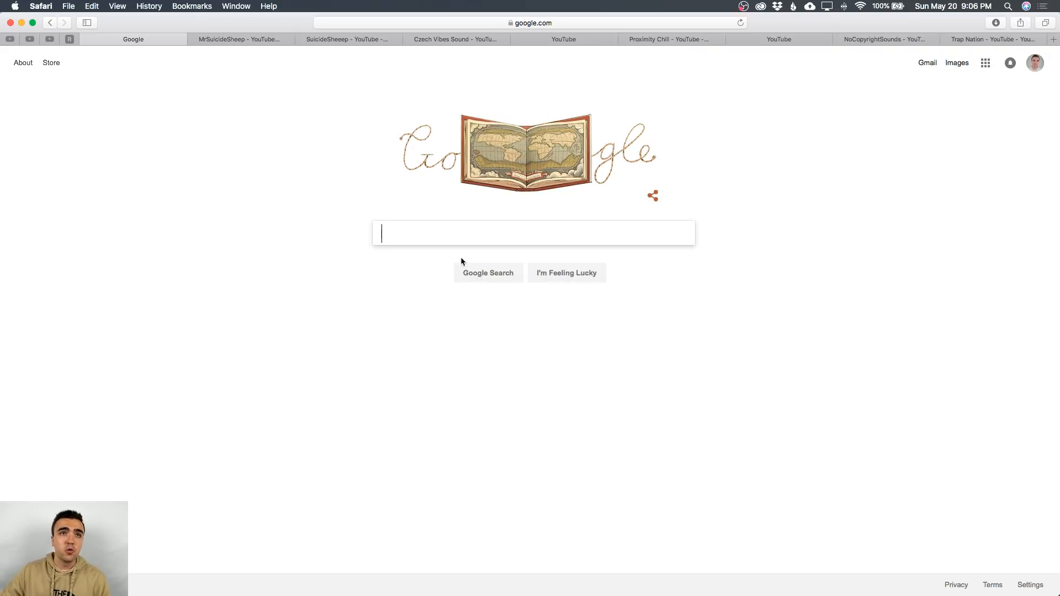
left_click(238, 40)
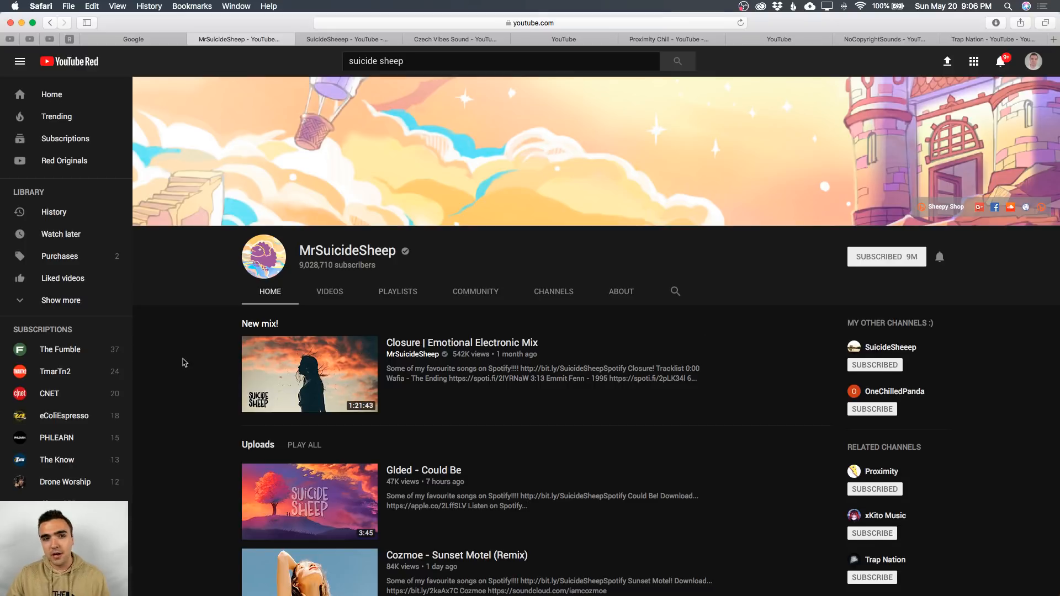
scroll(184, 362, "down", 2)
scroll(184, 362, "down", 1)
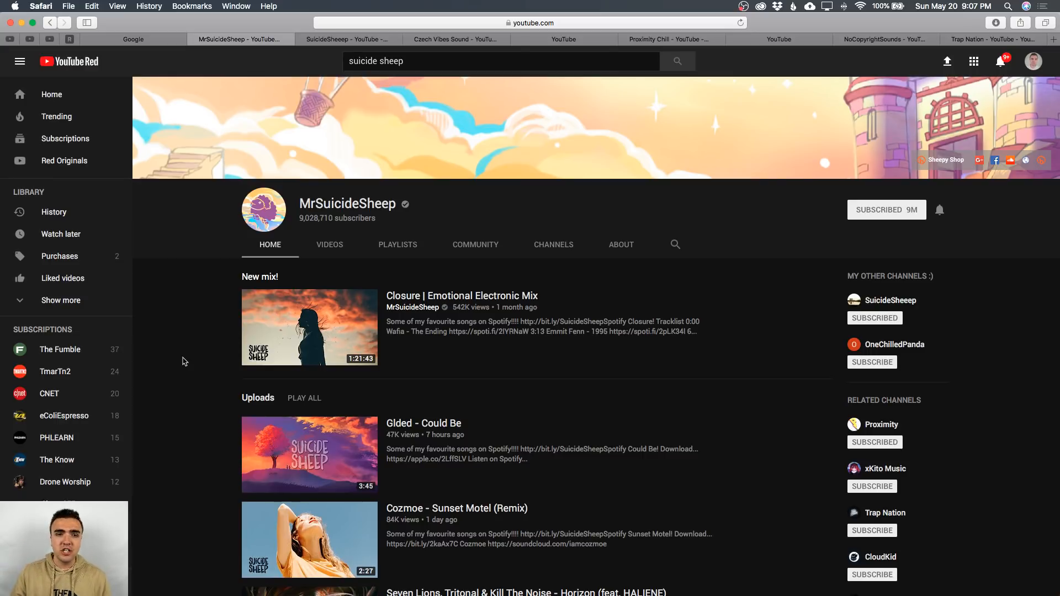
scroll(184, 361, "down", 3)
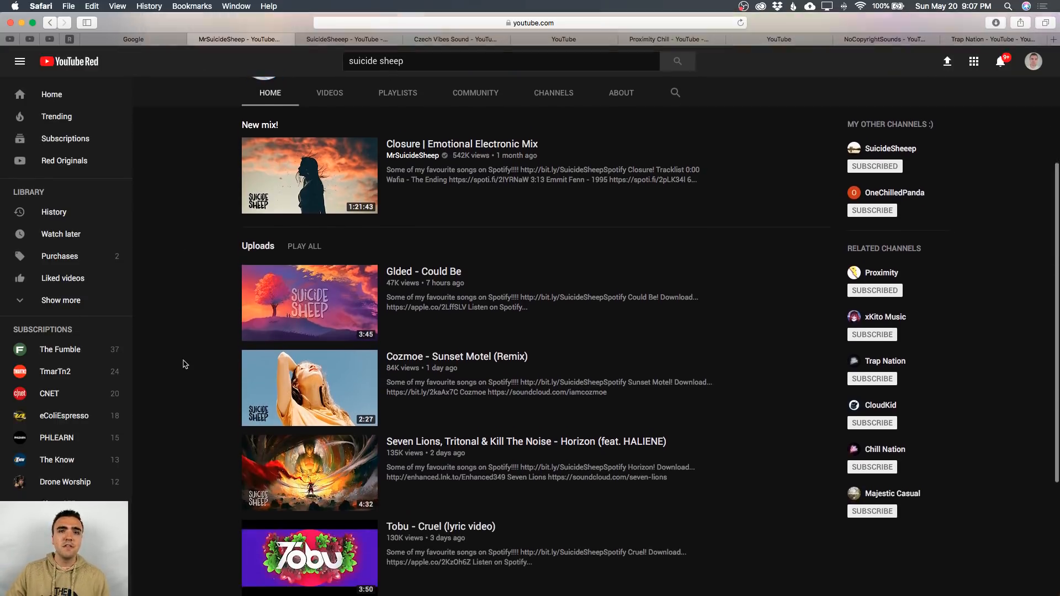
scroll(185, 364, "down", 3)
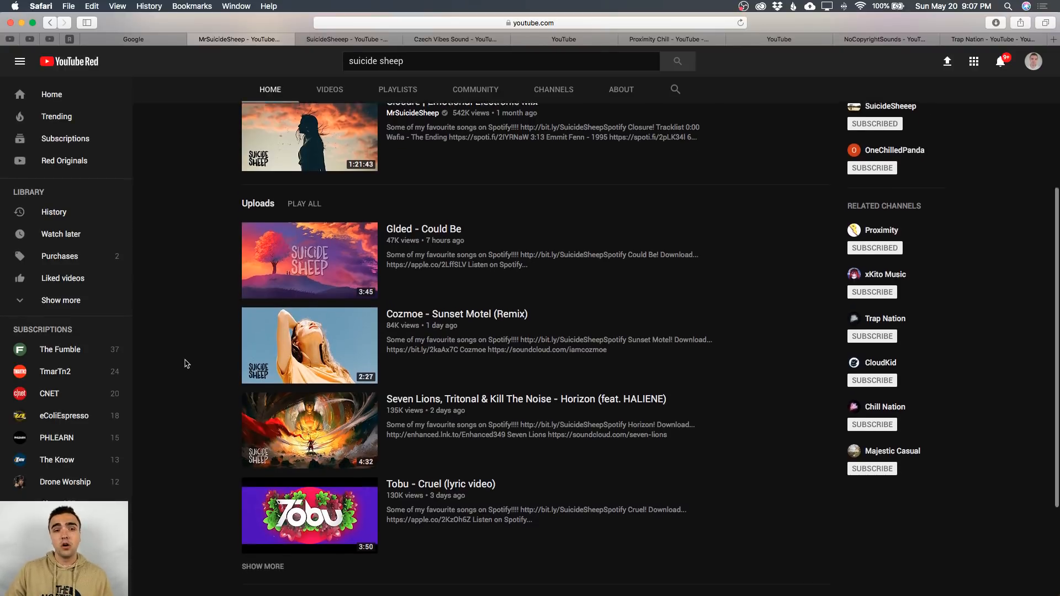
scroll(187, 363, "up", 3)
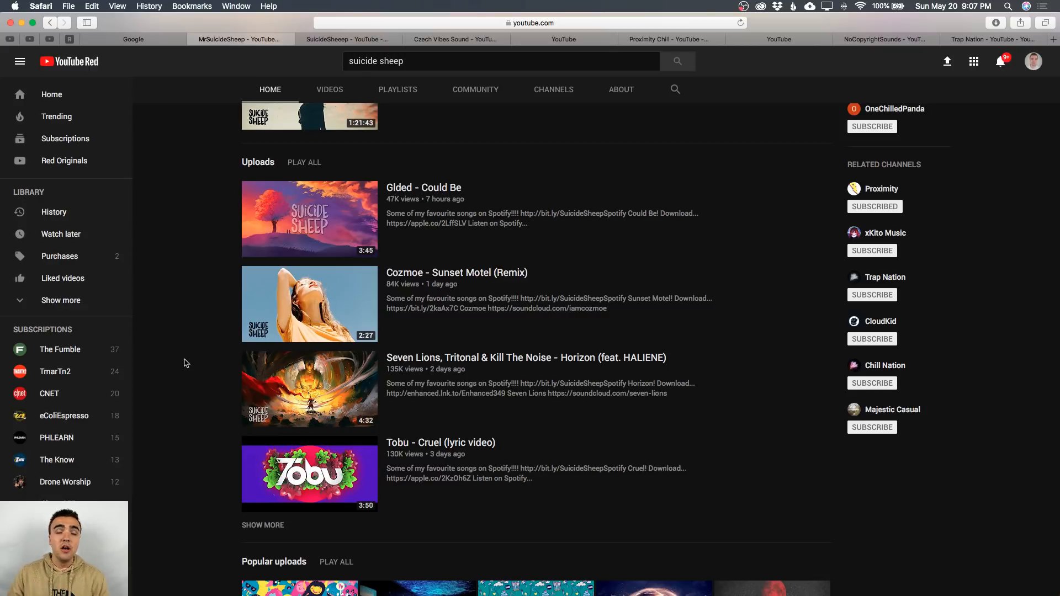
scroll(234, 191, "up", 5)
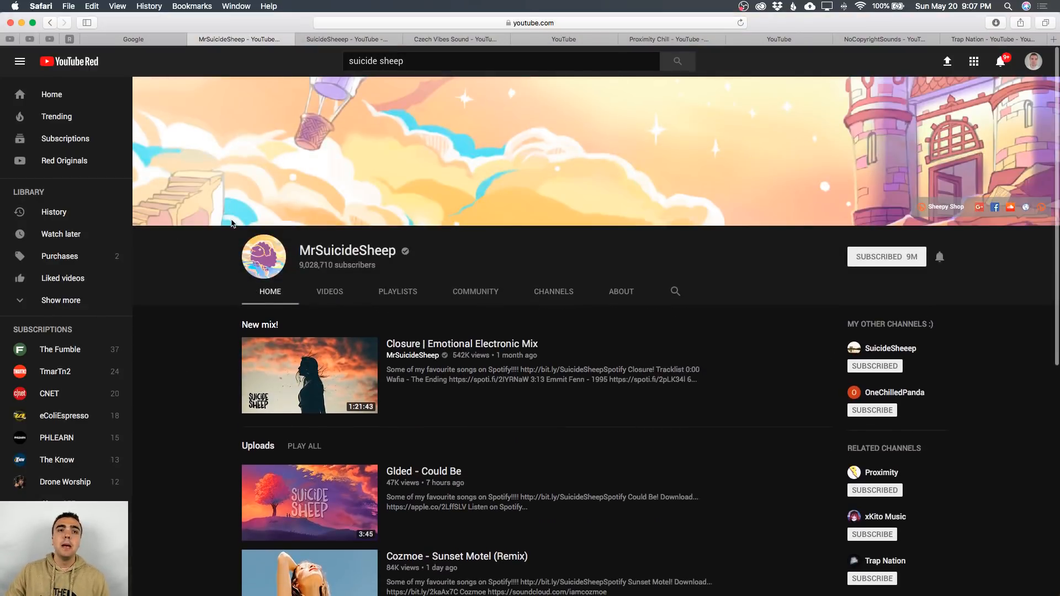
Browse the SuicideSheeep free music channel's uploads and compare the page with the MrSuicideSheep channel.
left_click(347, 39)
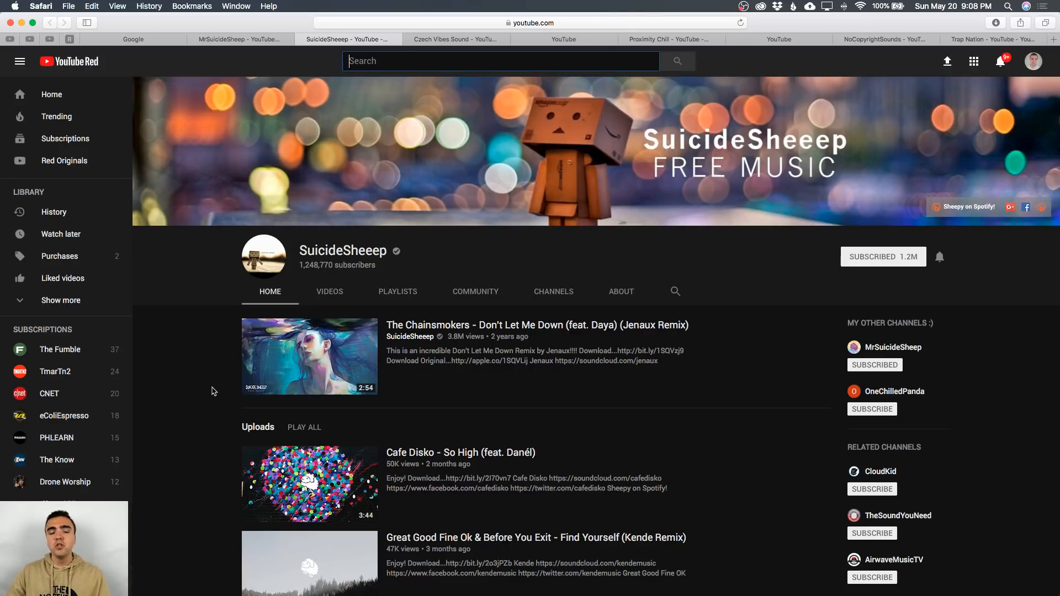
scroll(200, 417, "down", 2)
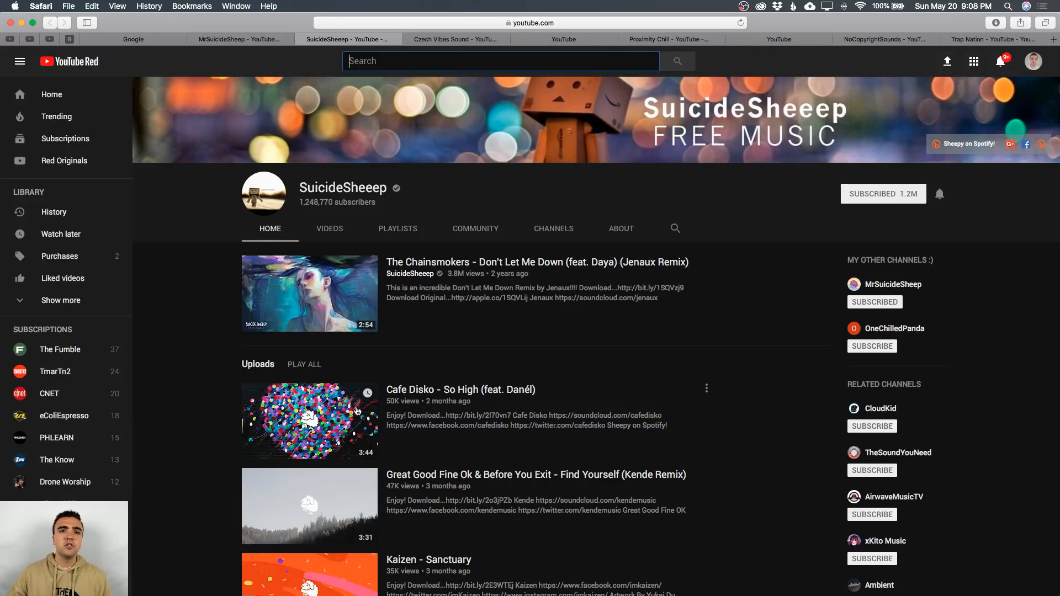
scroll(388, 408, "down", 2)
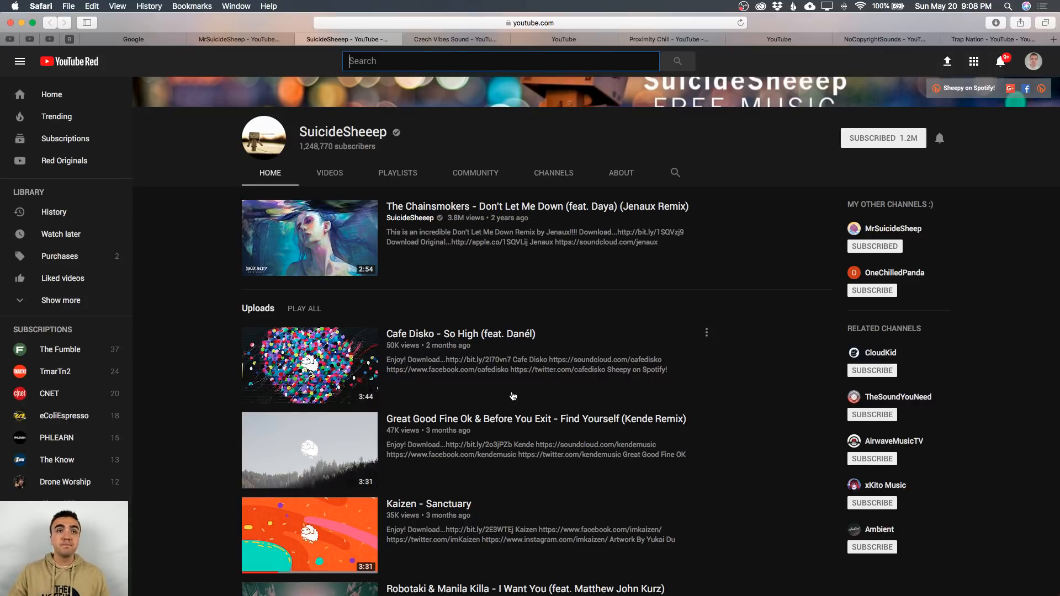
left_click(246, 36)
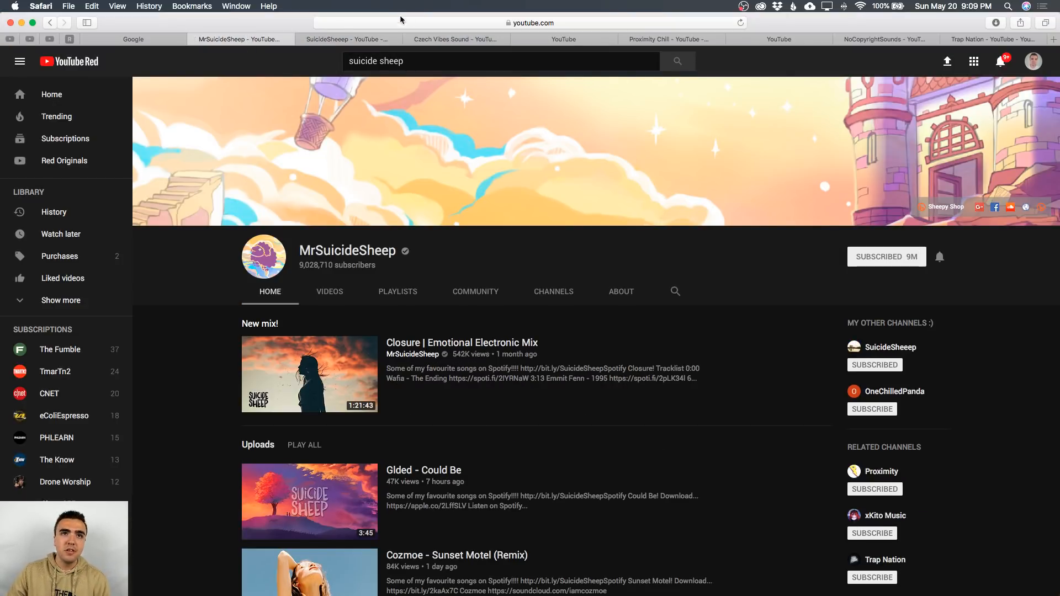
left_click(376, 43)
View the Czech Vibes Sound, Proximity, Proximity Chill, Chill Trap, NoCopyrightSounds and Trap Nation channel pages one after another.
left_click(453, 43)
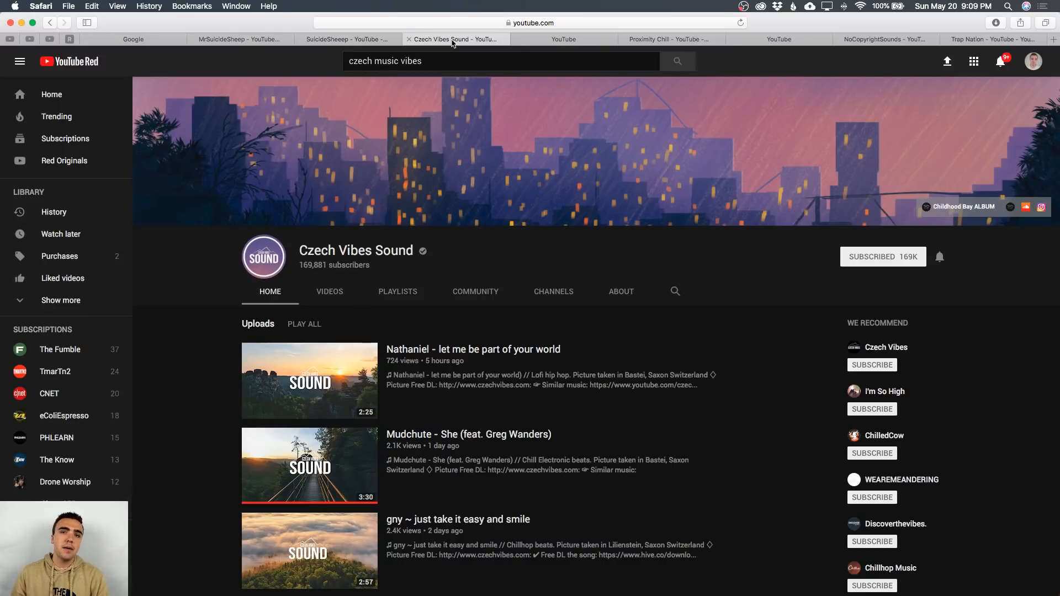
left_click(537, 37)
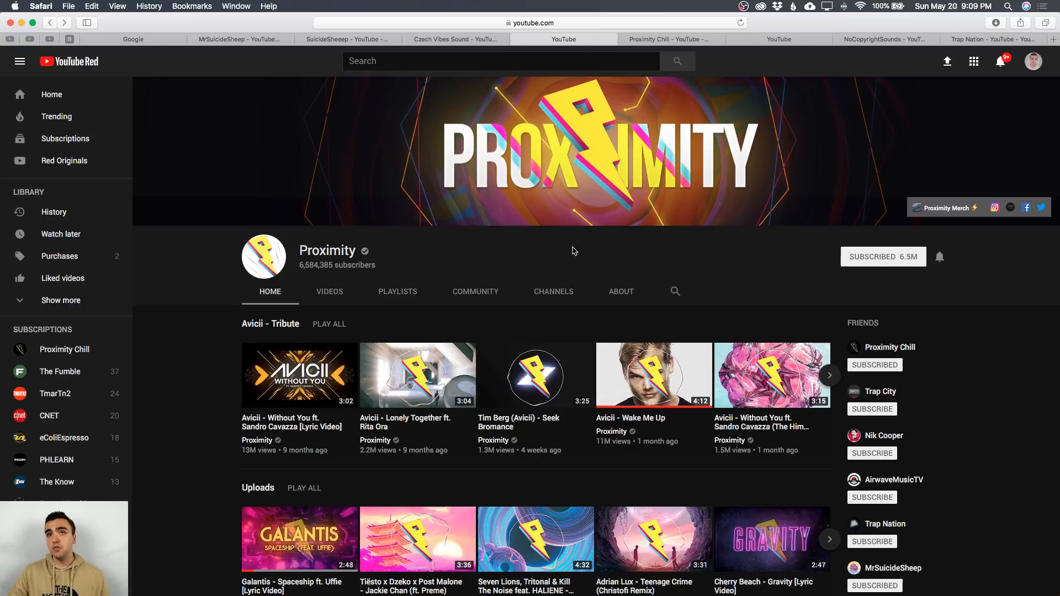
left_click(677, 40)
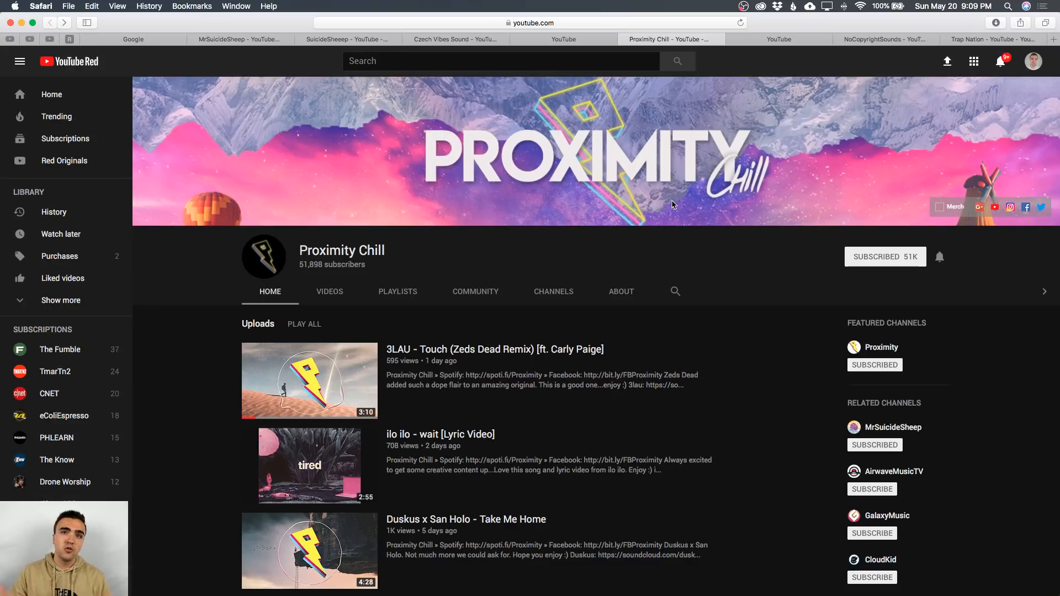
key("ctrl+Tab")
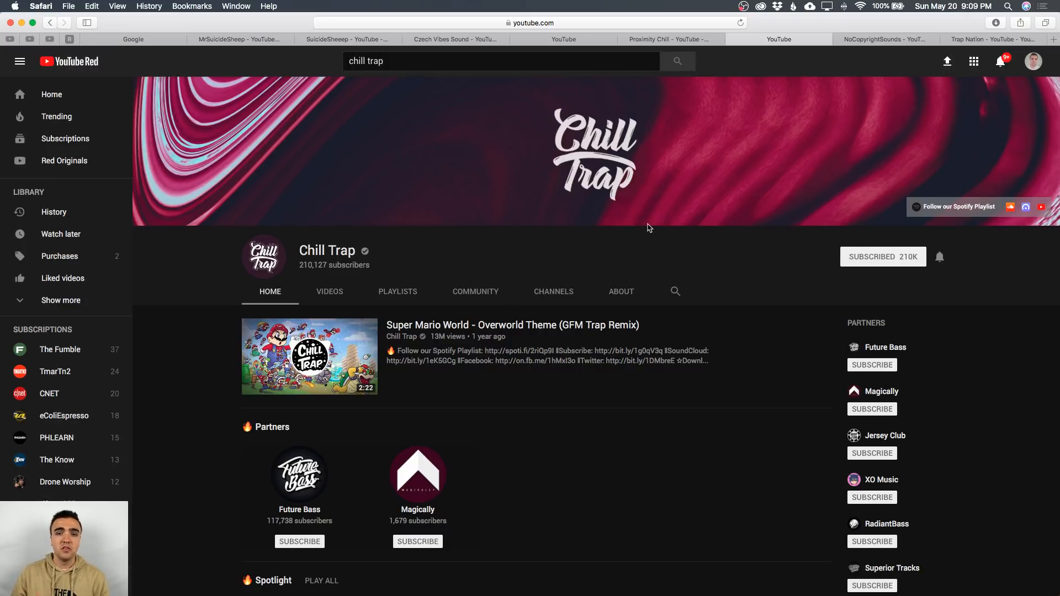
left_click(877, 40)
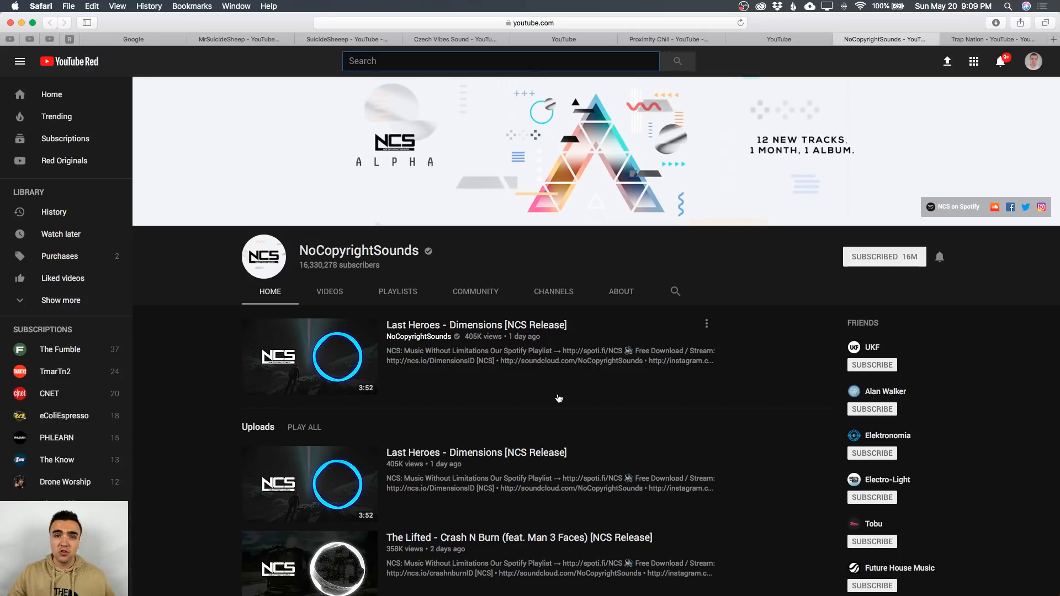
key("ctrl+Tab")
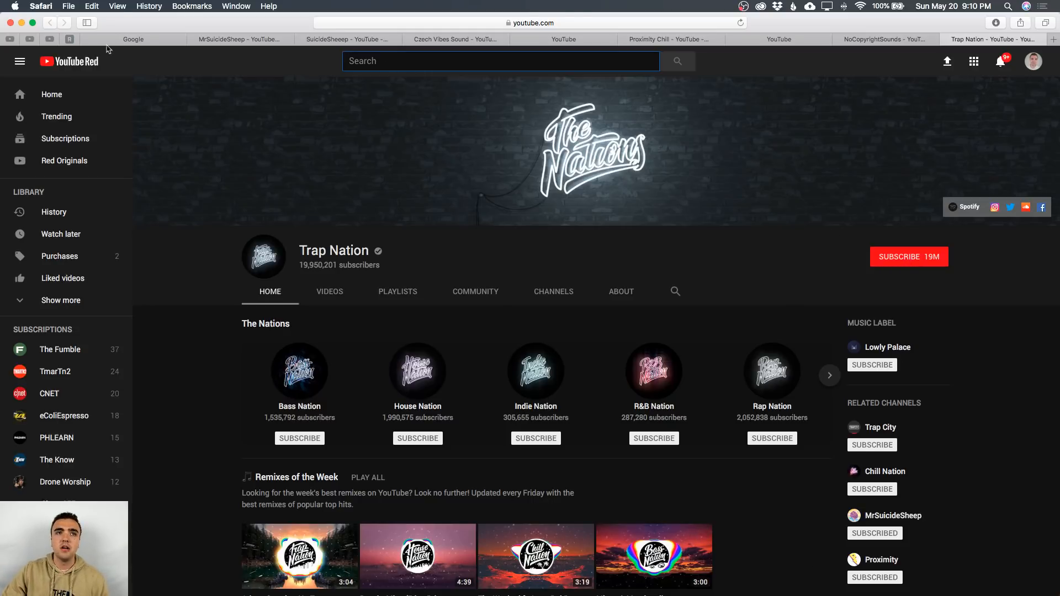
Run through the open music channel pages again from MrSuicideSheep to Trap Nation, and quit the browser.
left_click(201, 43)
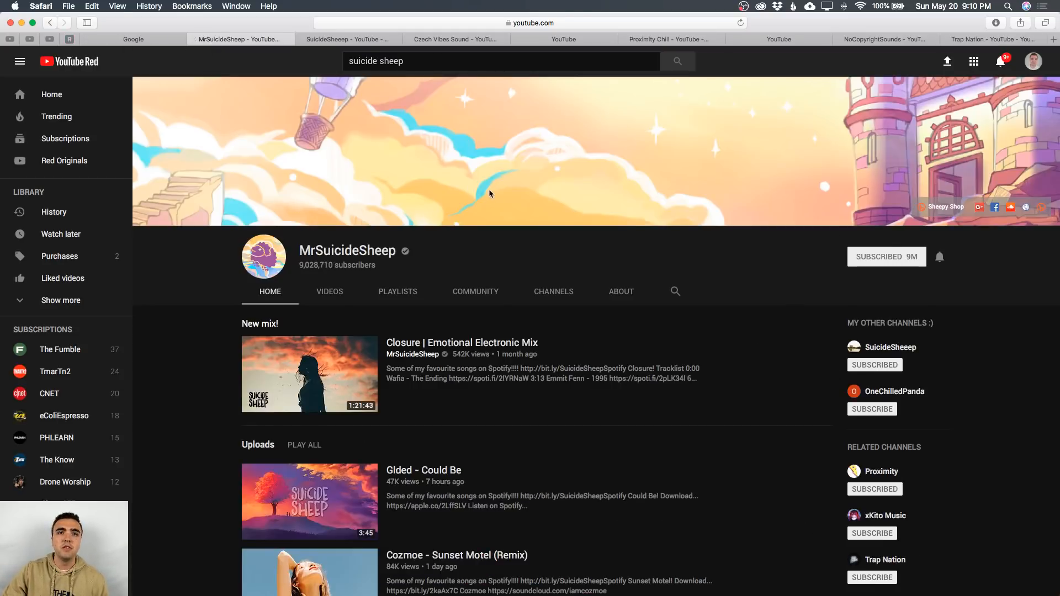
left_click(358, 39)
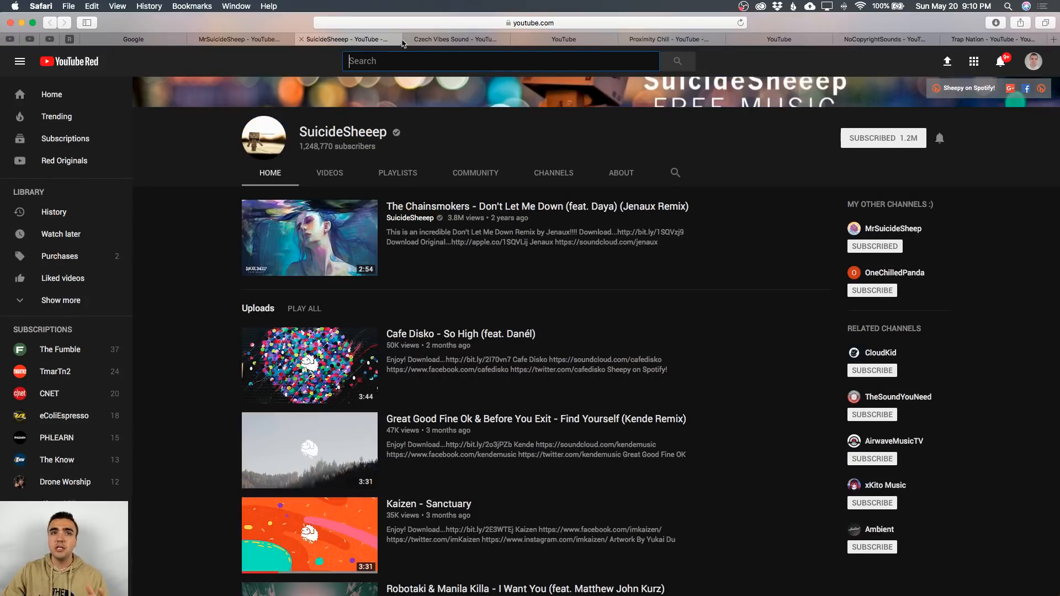
left_click(446, 43)
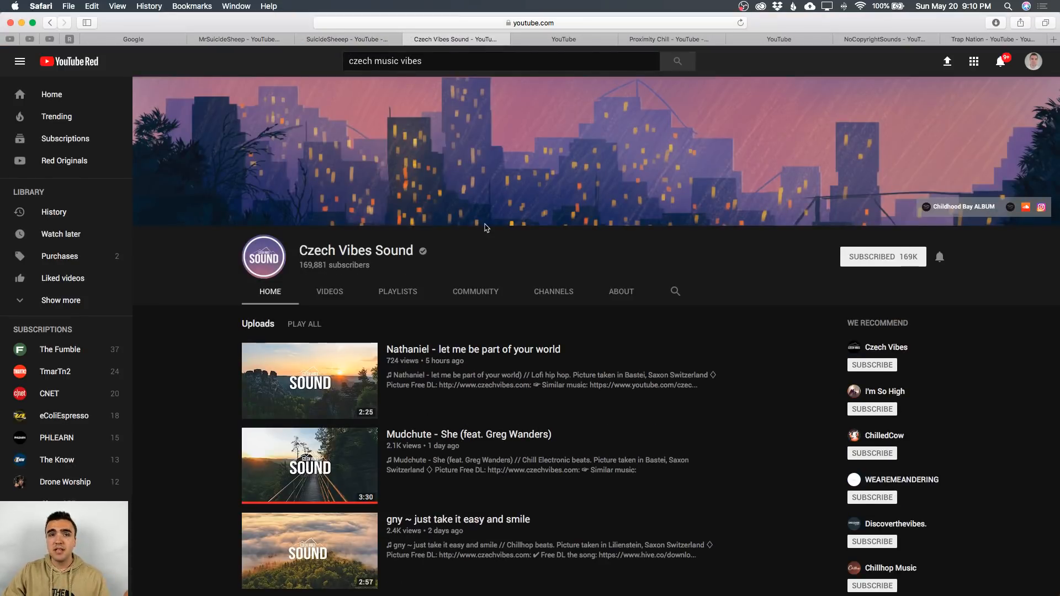
left_click(567, 39)
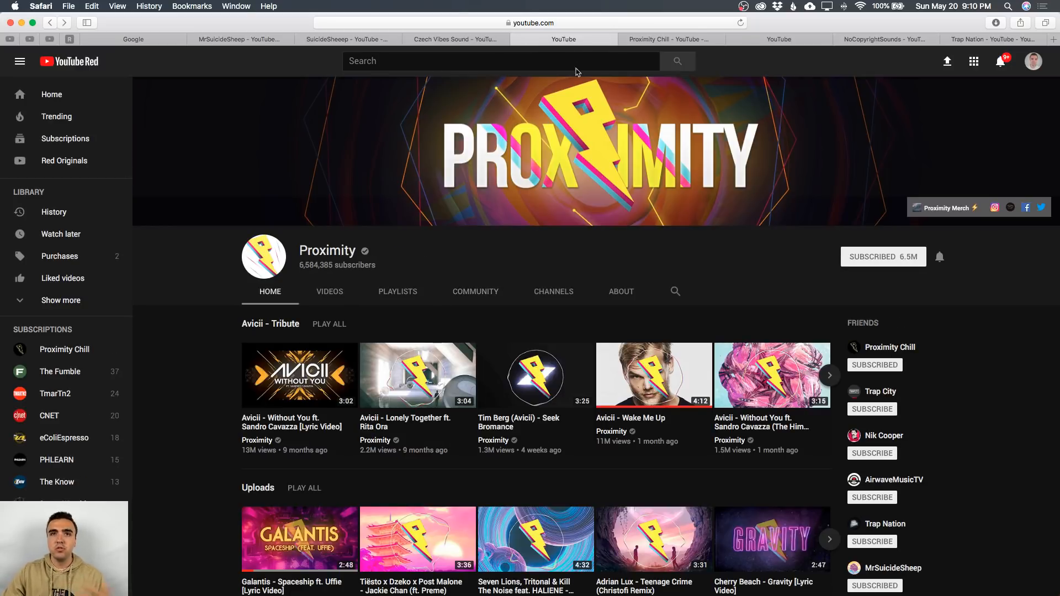
left_click(691, 37)
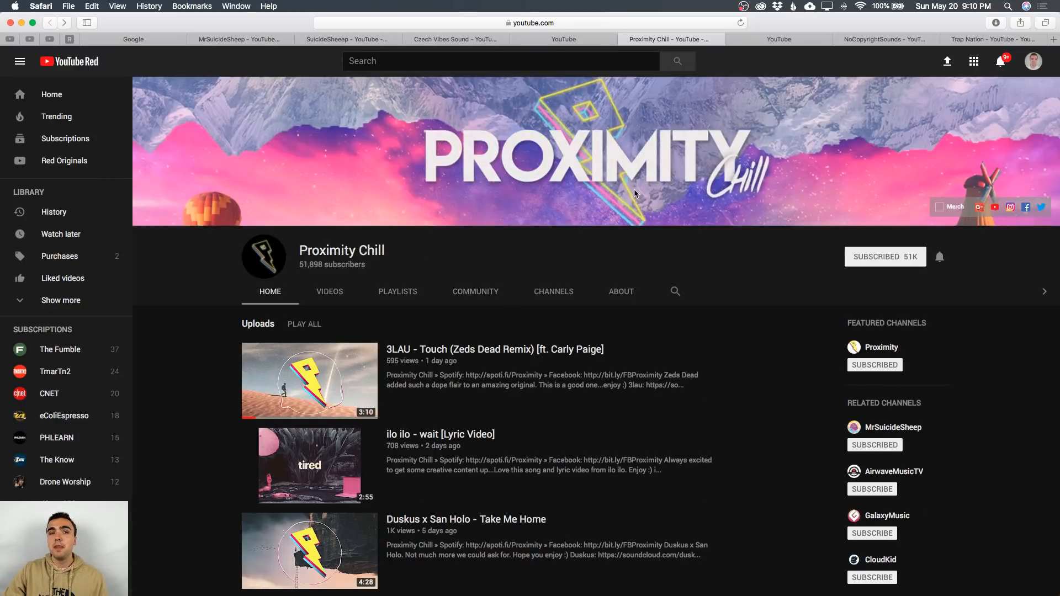
left_click(779, 39)
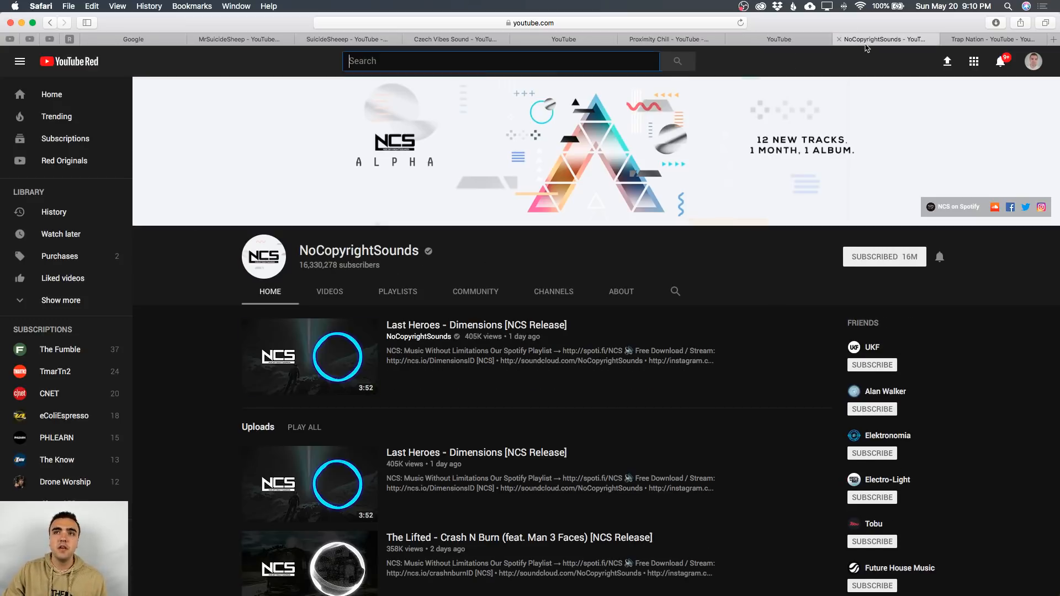
left_click(865, 46)
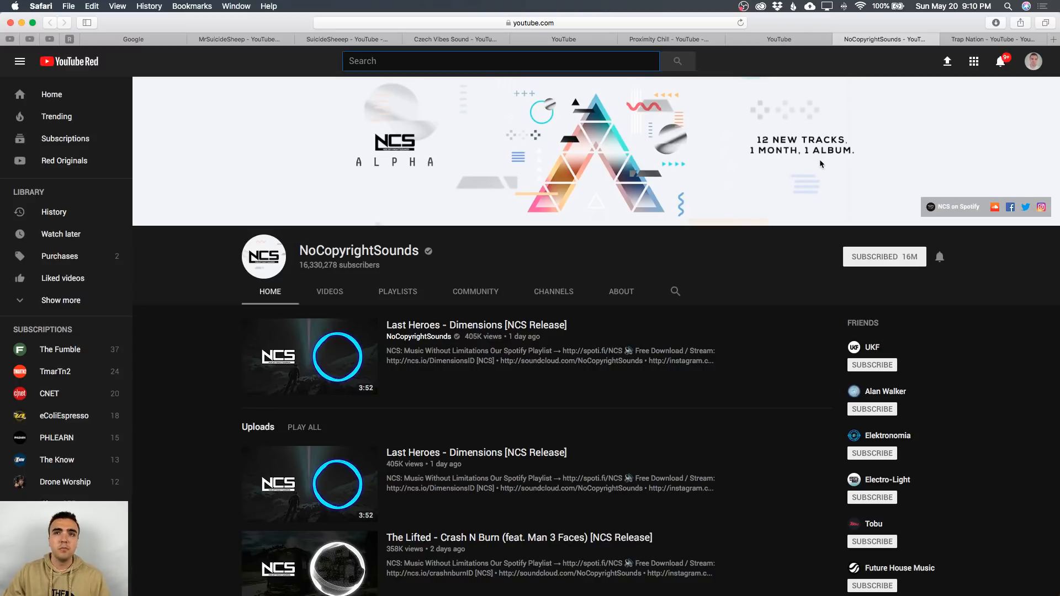
left_click(984, 42)
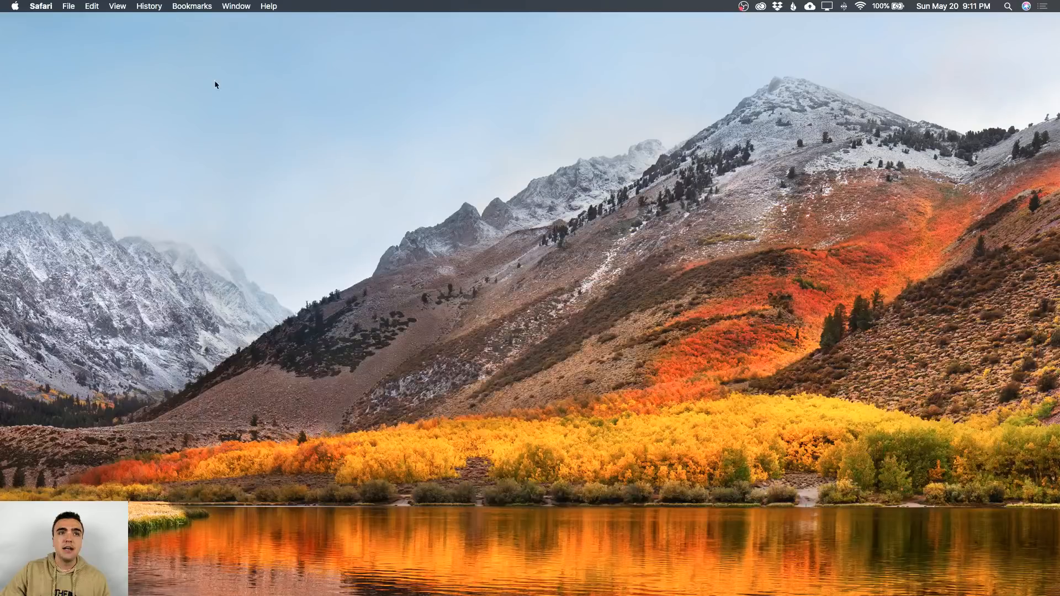
key("super+q")
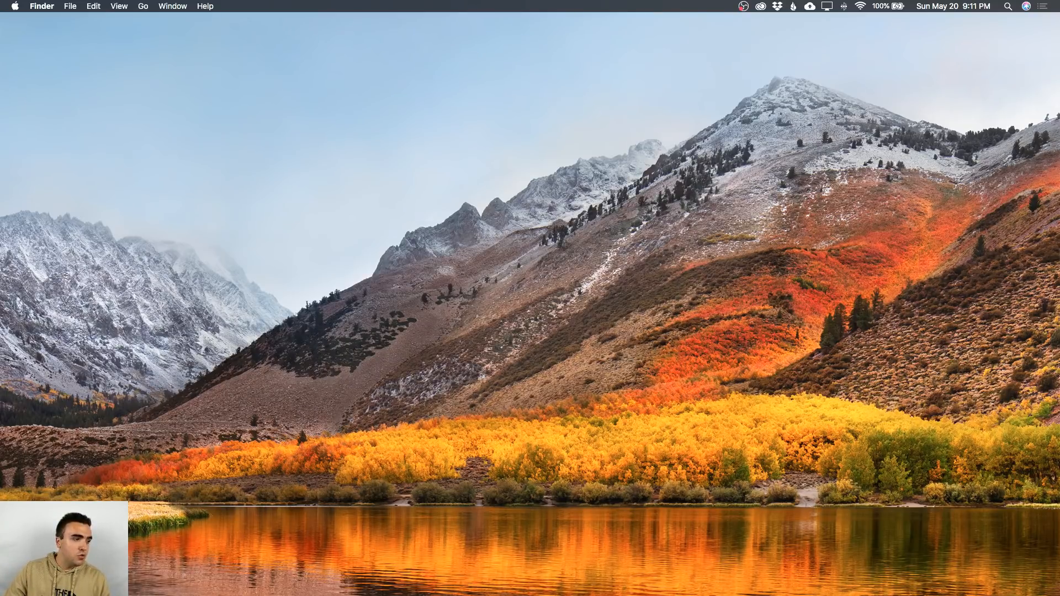
Create a new folder on the desktop named Philadelphia 2018.
right_click(512, 268)
left_click(543, 274)
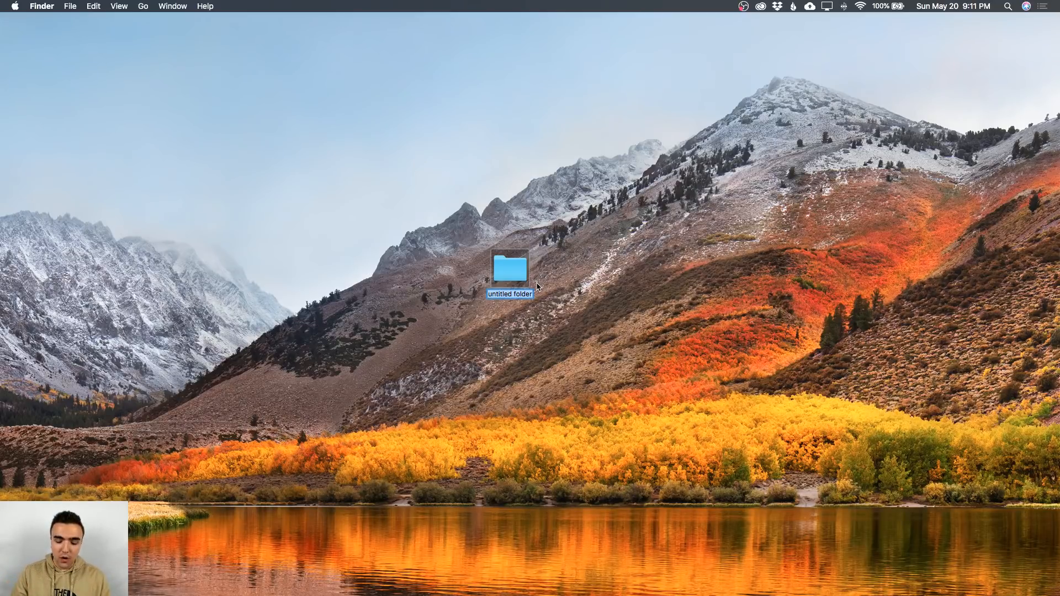
type("Philadelphia")
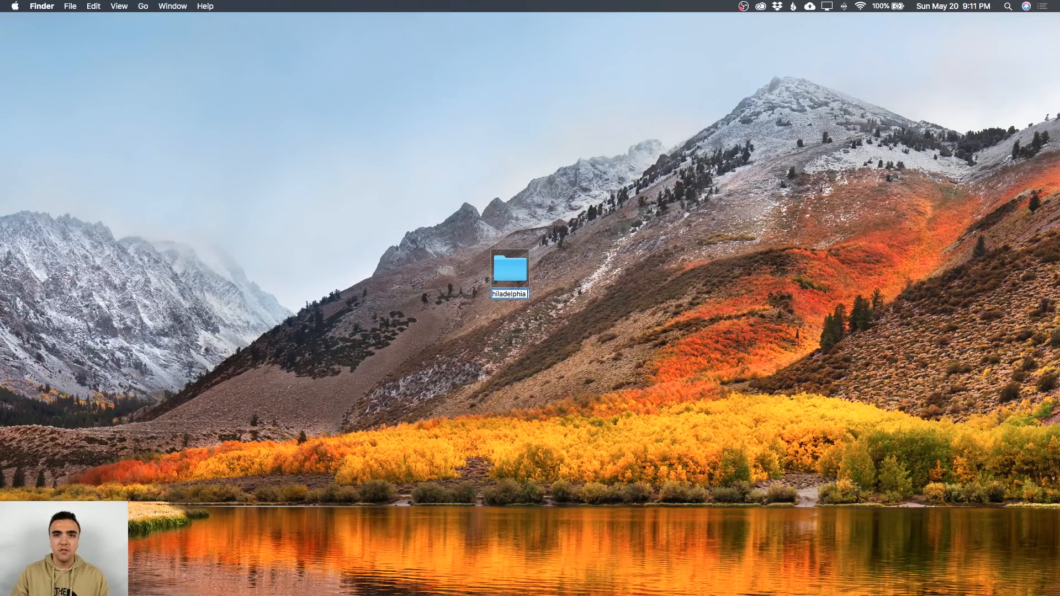
key("cmd+a")
type("Ph")
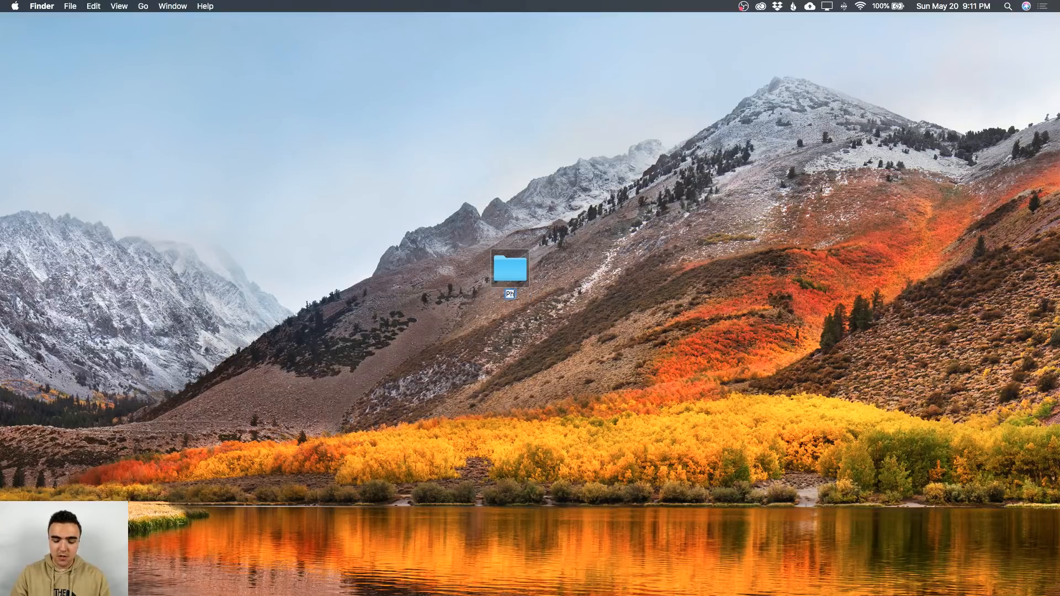
type("iladelphia")
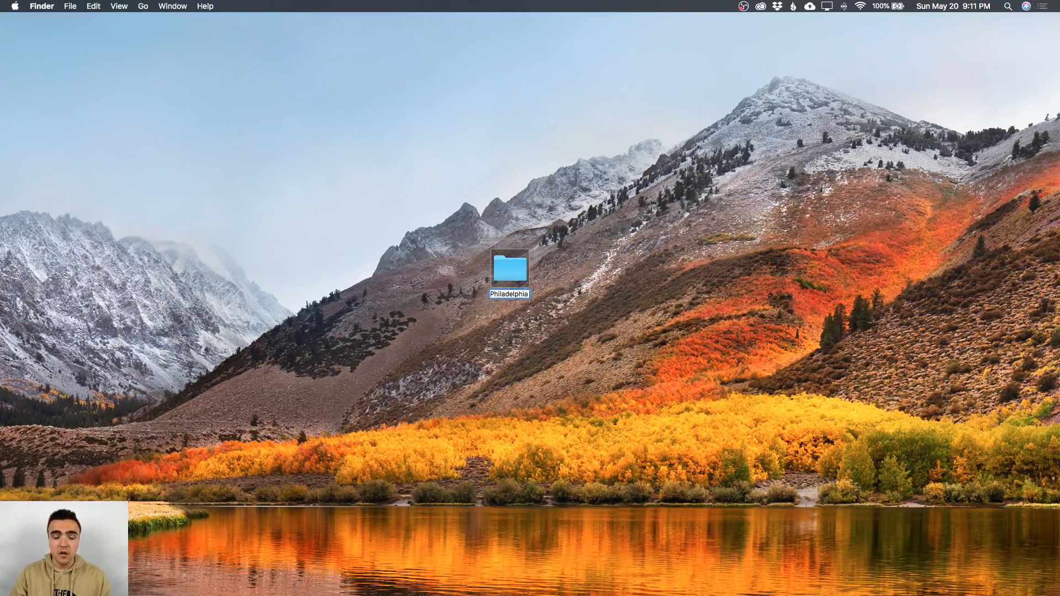
type(" 2018")
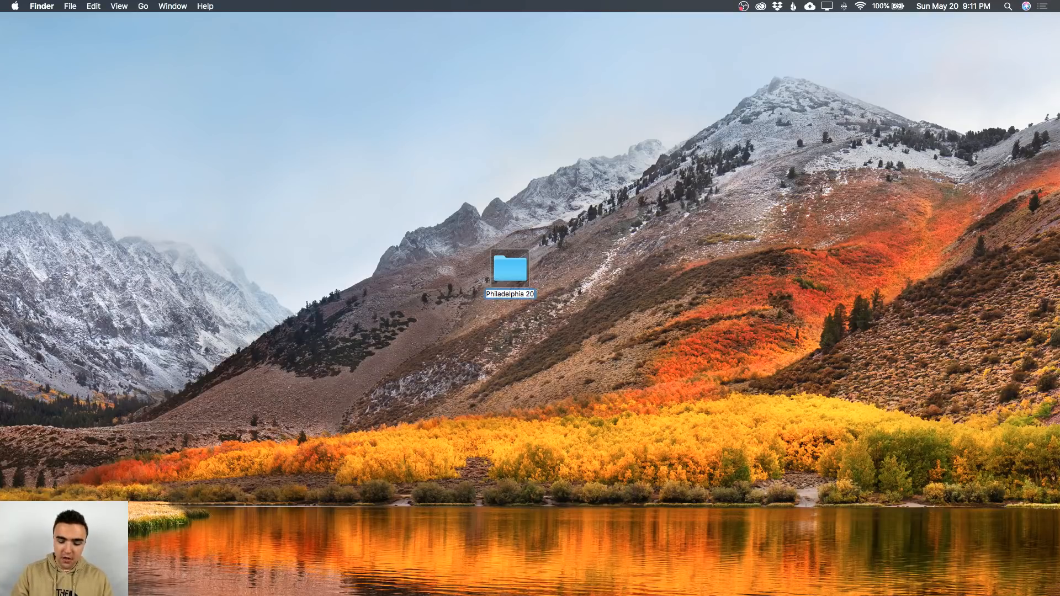
key("Return")
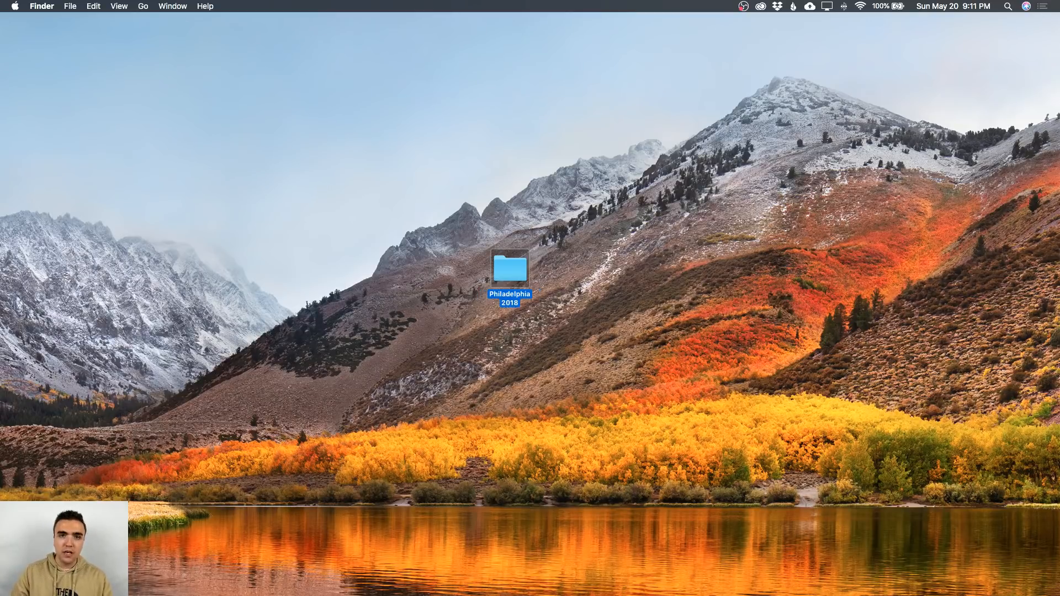
Open the Philadelphia 2018 folder and create a subfolder in it named DJI Phantom 4 Pro.
double_click(511, 275)
right_click(550, 222)
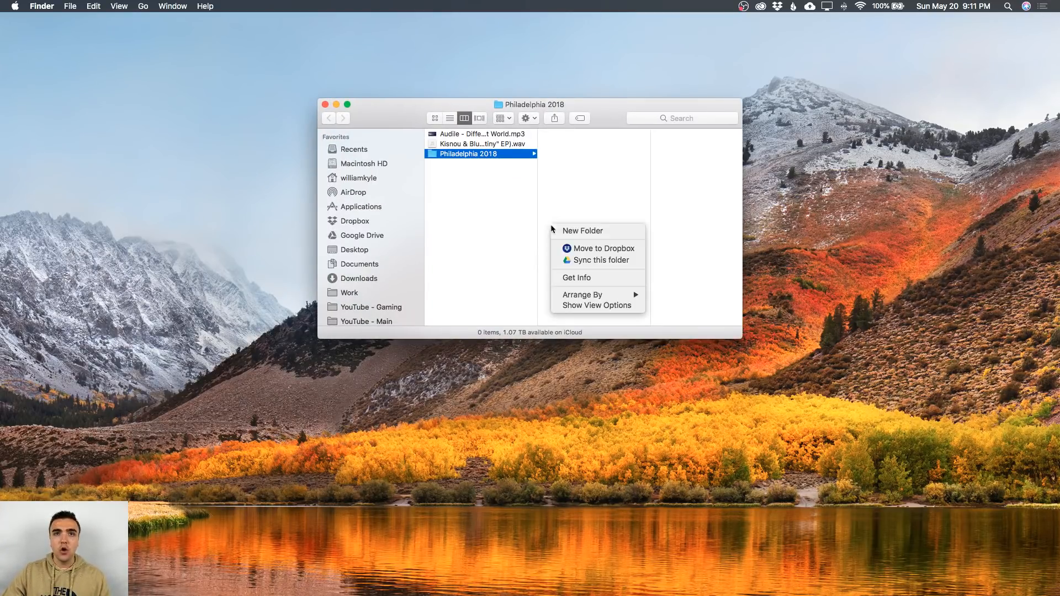
left_click(574, 229)
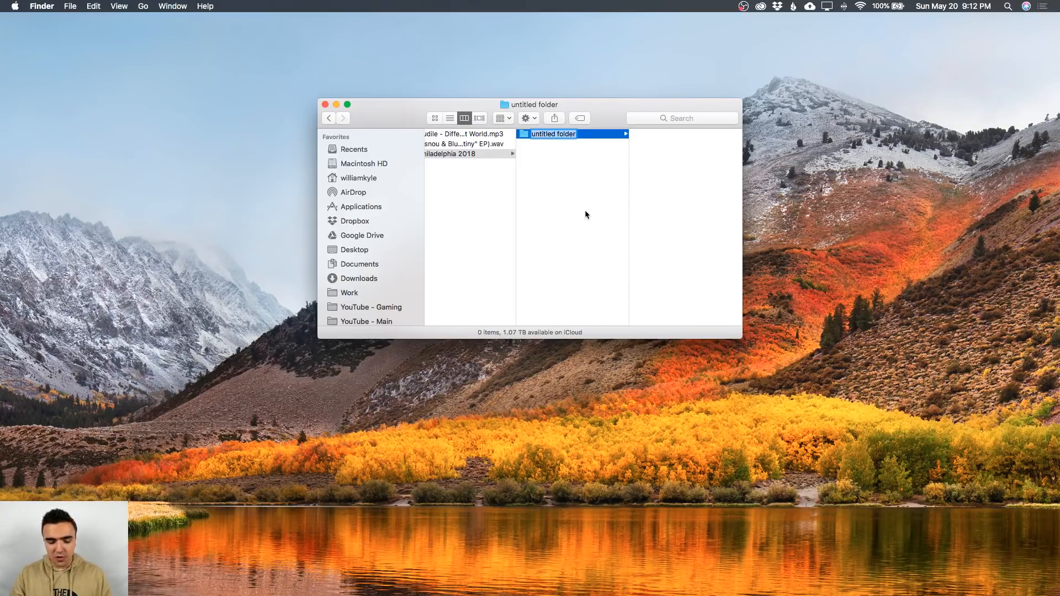
type("DJI")
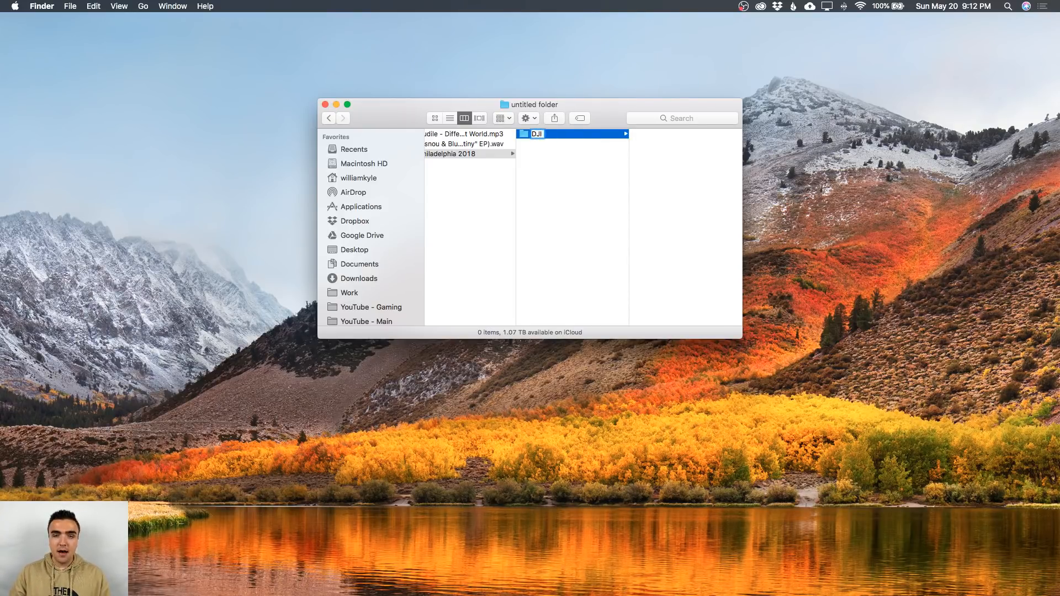
type(" Phantom 4 Pro")
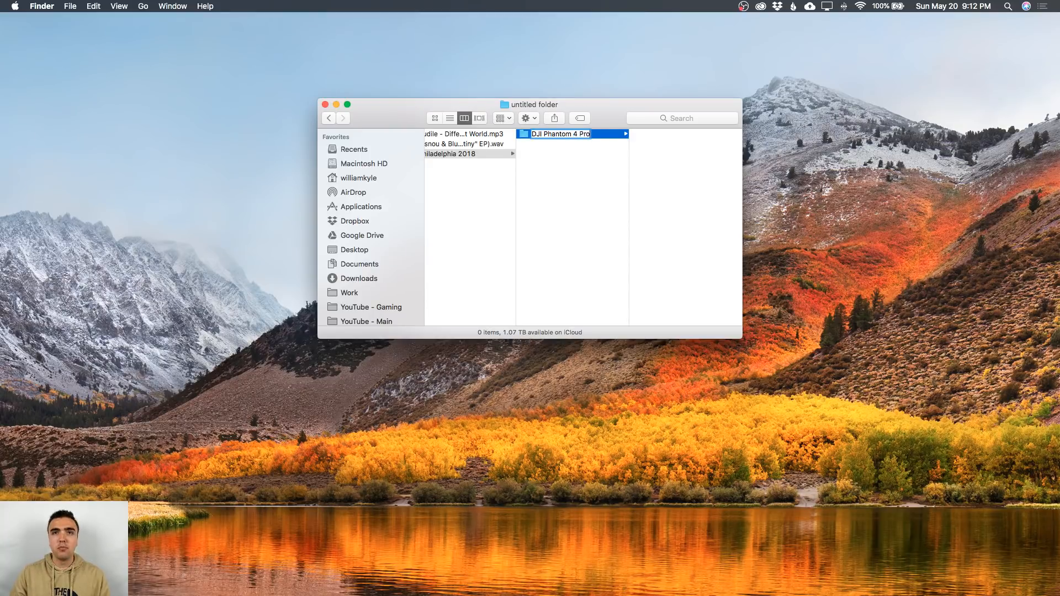
key("Return")
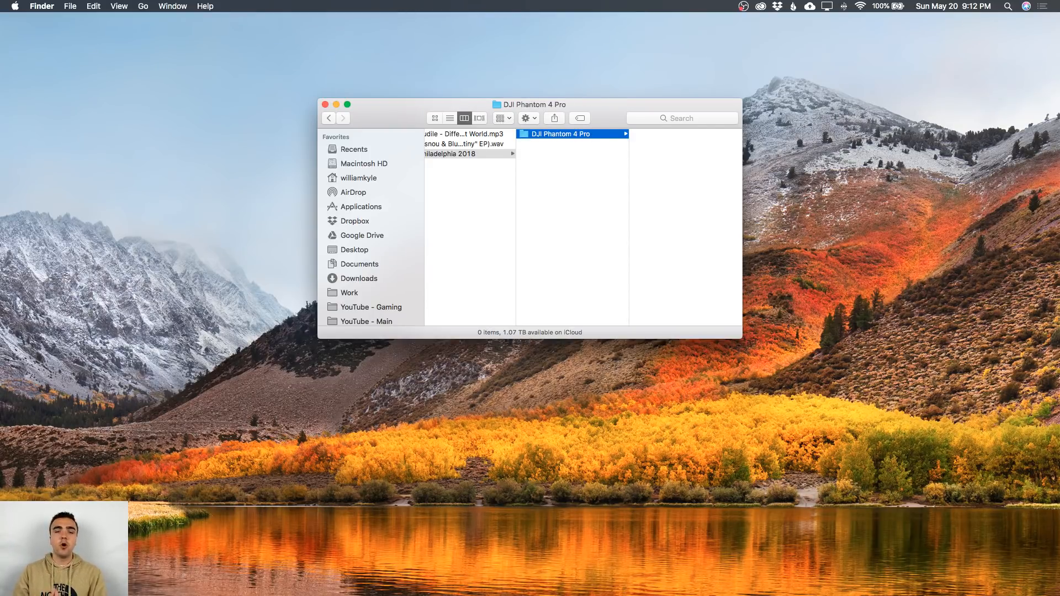
Add two more subfolders to Philadelphia 2018, named Edits and Pansonic G7.
right_click(592, 200)
left_click(599, 204)
type("Edits")
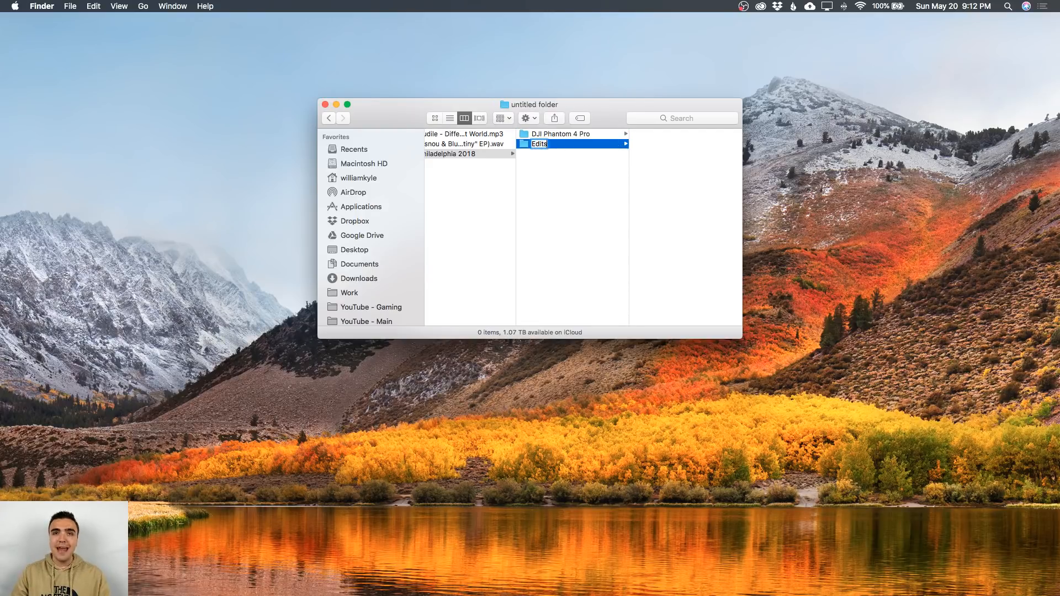
key("Return")
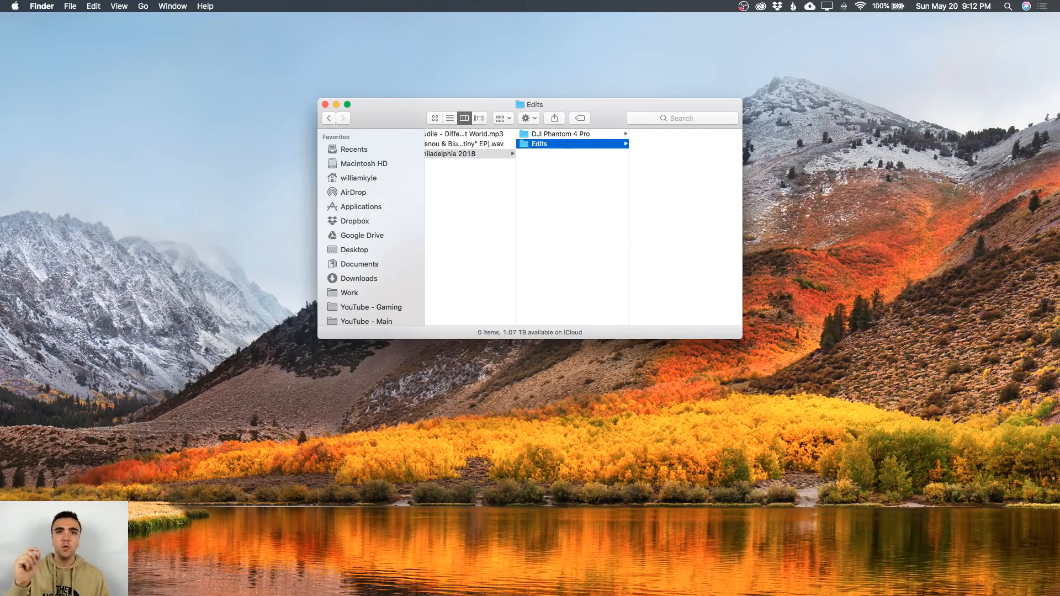
right_click(590, 194)
left_click(603, 198)
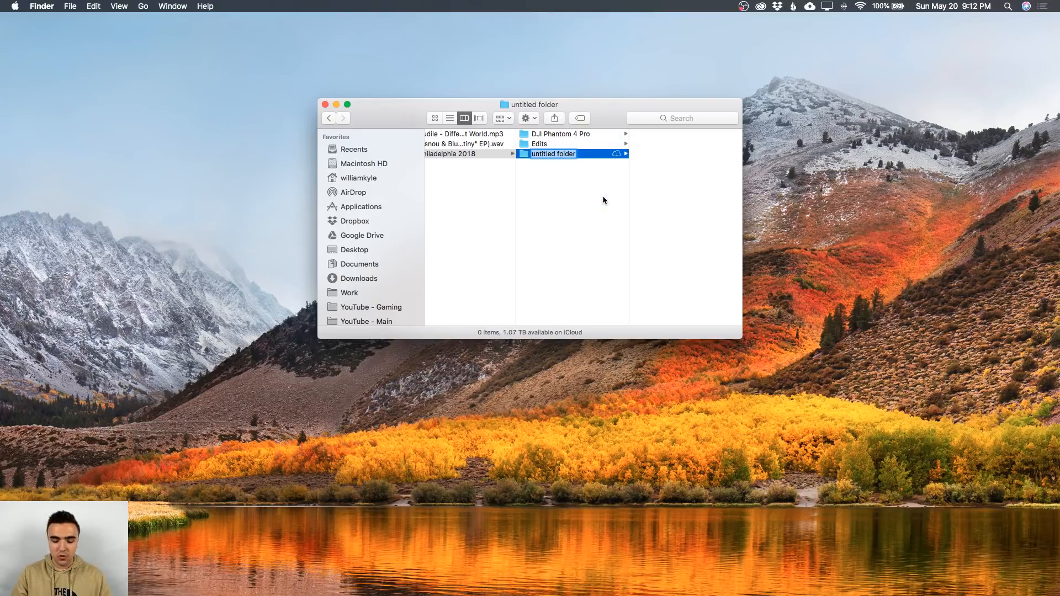
type("Pansonic G7")
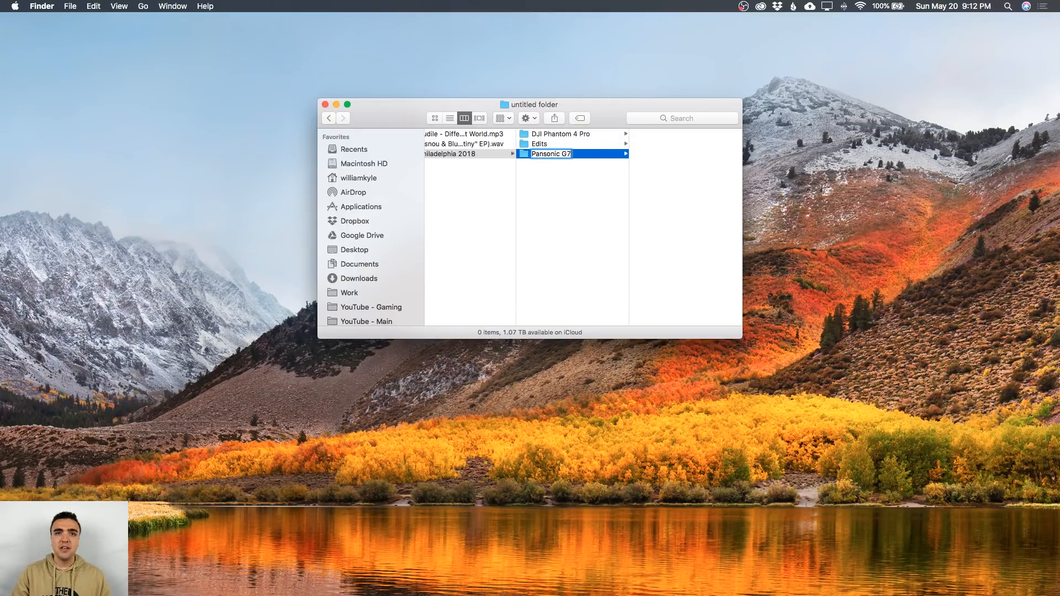
key("Return")
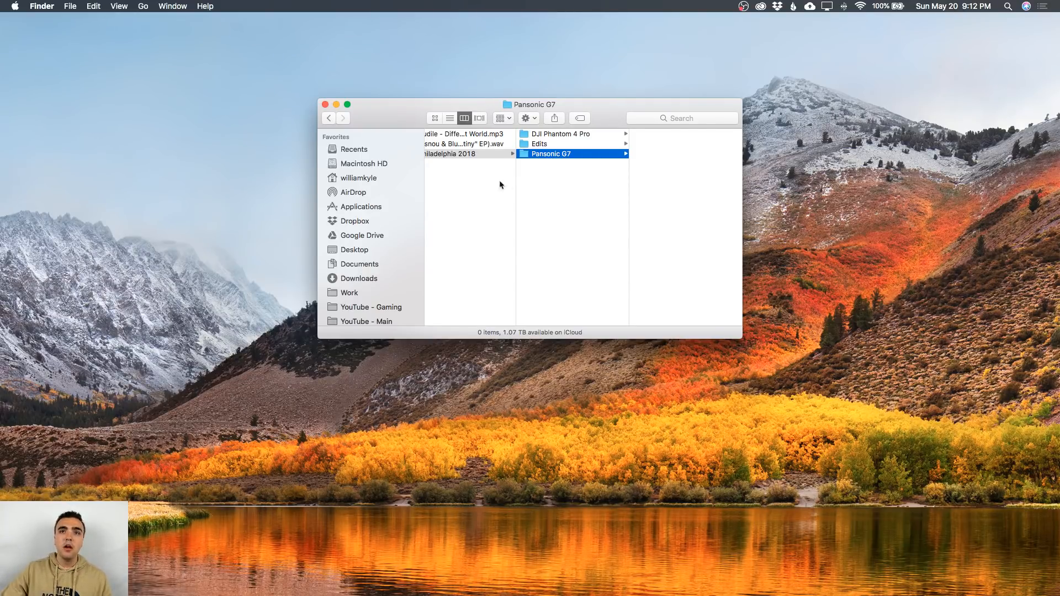
Open the Micro SD 2 card in a new Finder tab and go to its DCIM/100MEDIA folder.
left_click(544, 135)
scroll(343, 246, "down", 3)
scroll(343, 247, "down", 5)
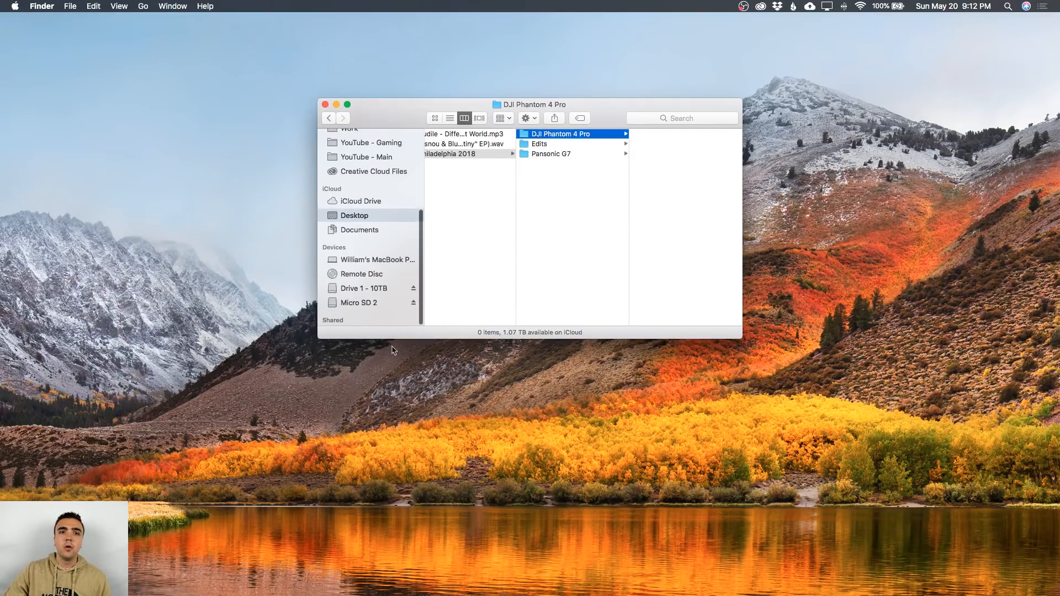
right_click(377, 304)
left_click(400, 314)
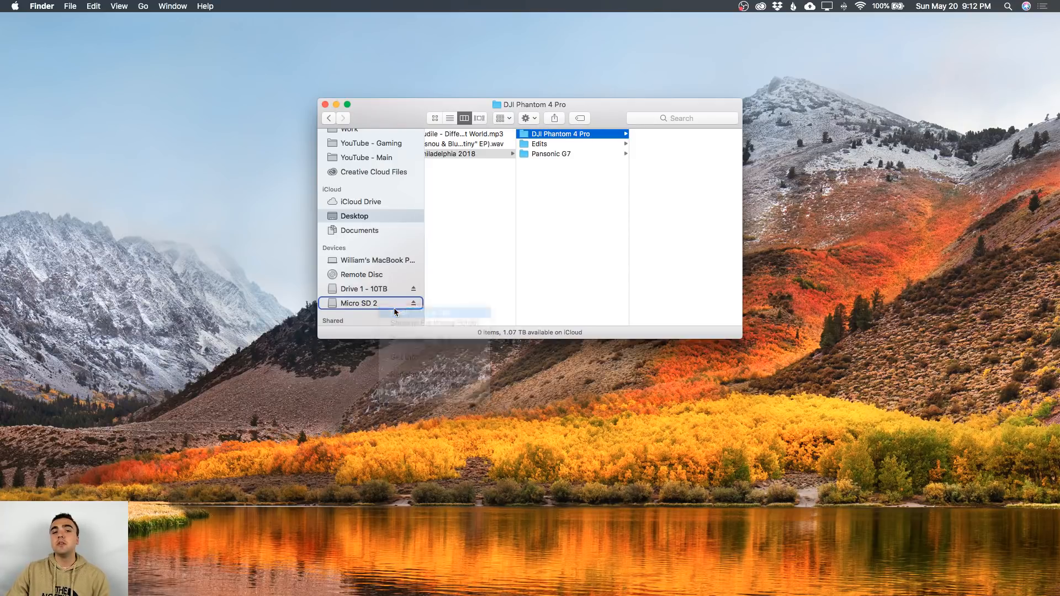
left_click(469, 146)
left_click(607, 148)
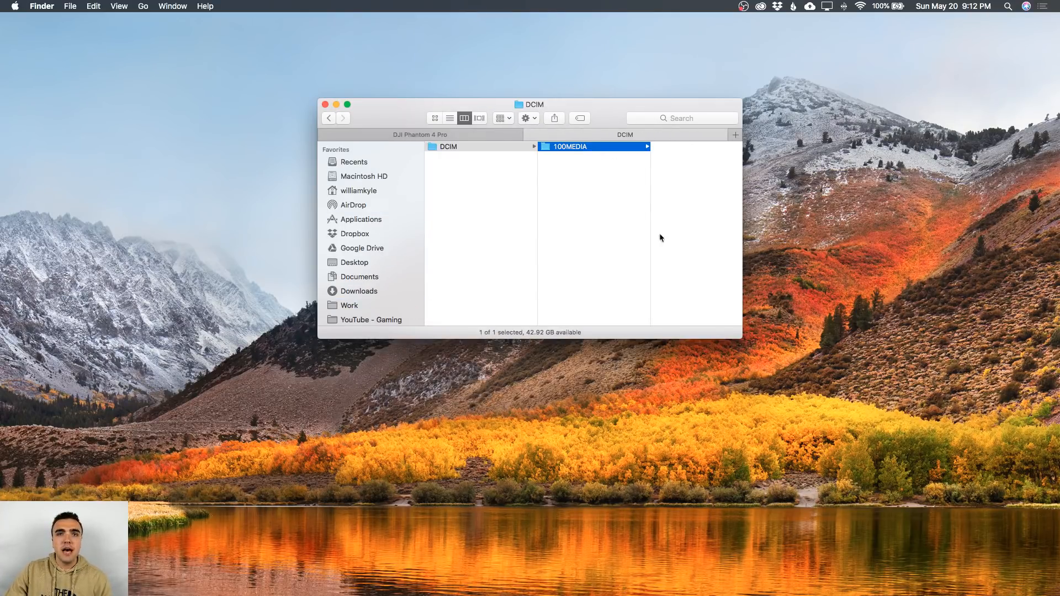
Copy all the DJI MOV clips from 100MEDIA into the DJI Phantom 4 Pro folder.
left_click_drag(660, 234, 660, 120)
key("super+c")
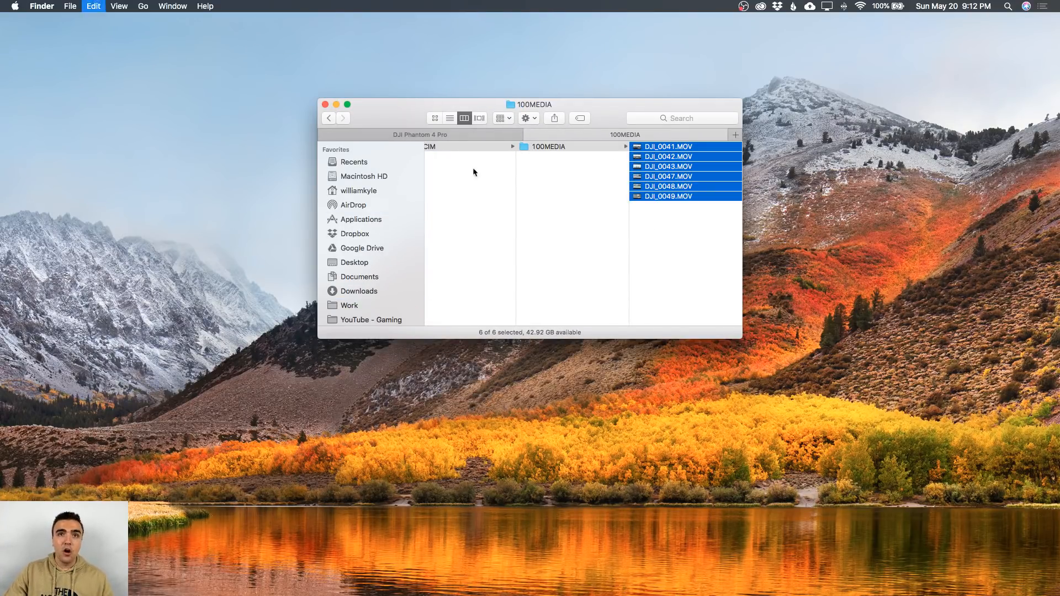
left_click(472, 137)
key("super+v")
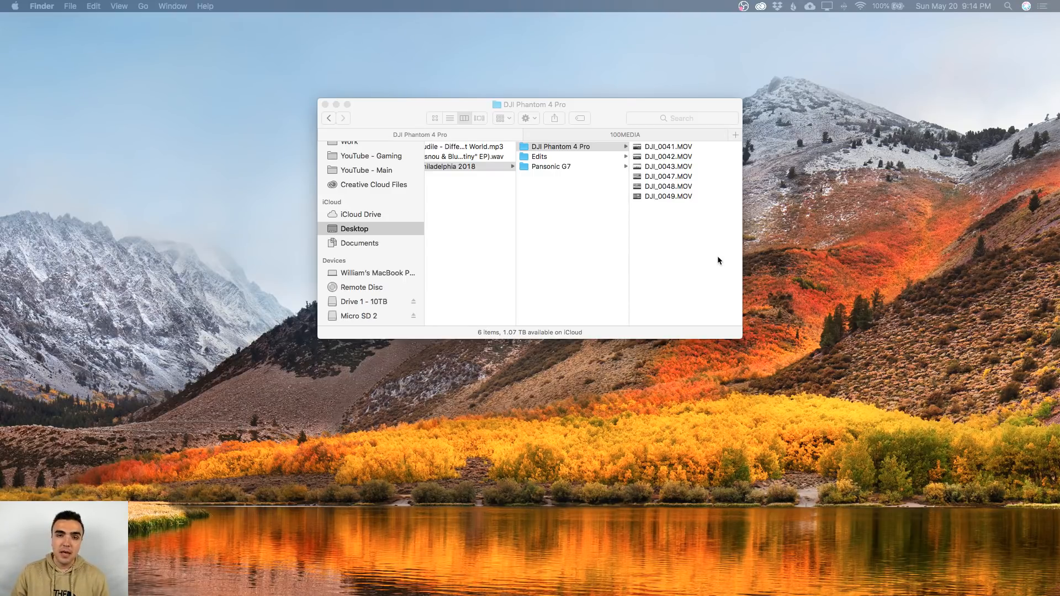
left_click(636, 238)
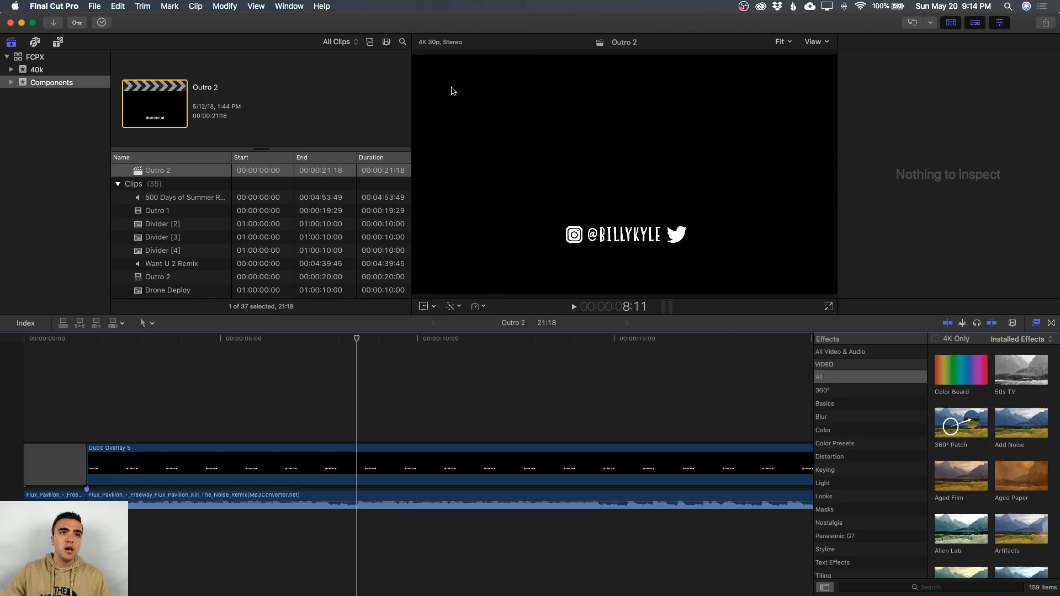
In Final Cut Pro, create a Philly 2018 event in the FCPX library with a new 4K 30p project, and select the project.
right_click(49, 119)
left_click(74, 123)
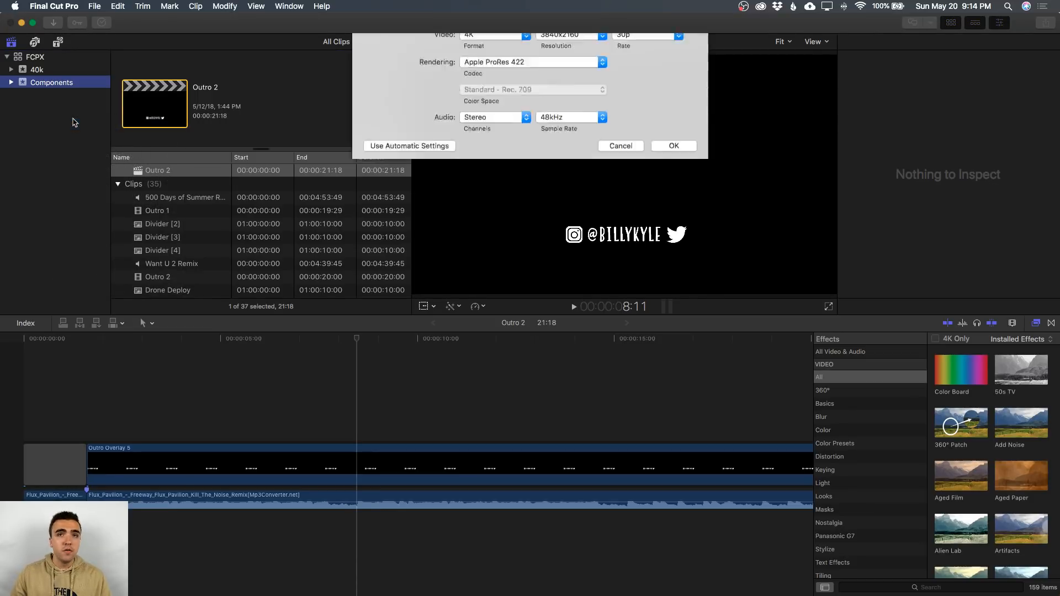
type("Phi")
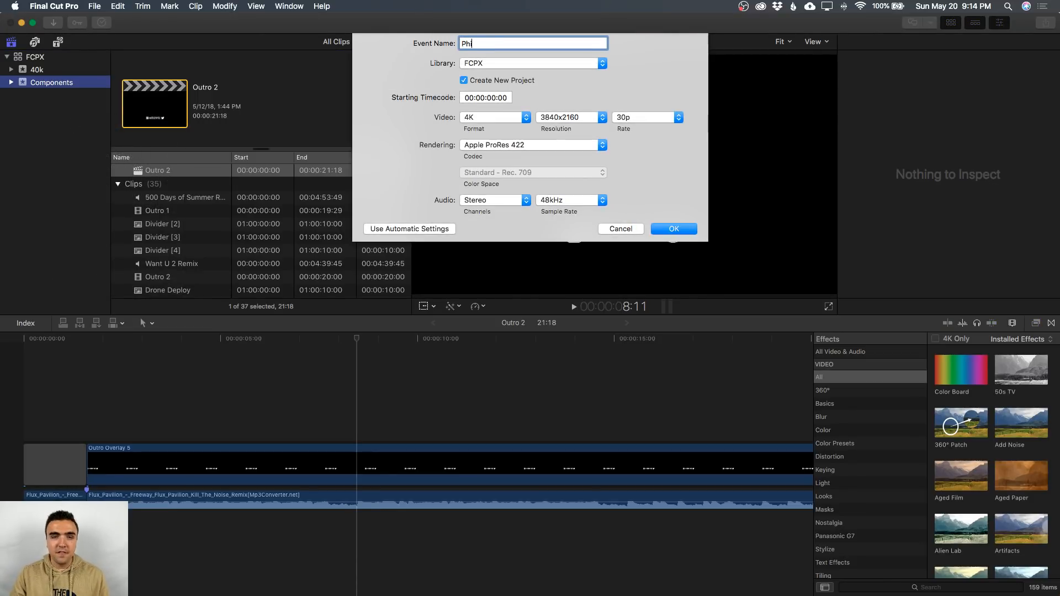
type("lly 2018")
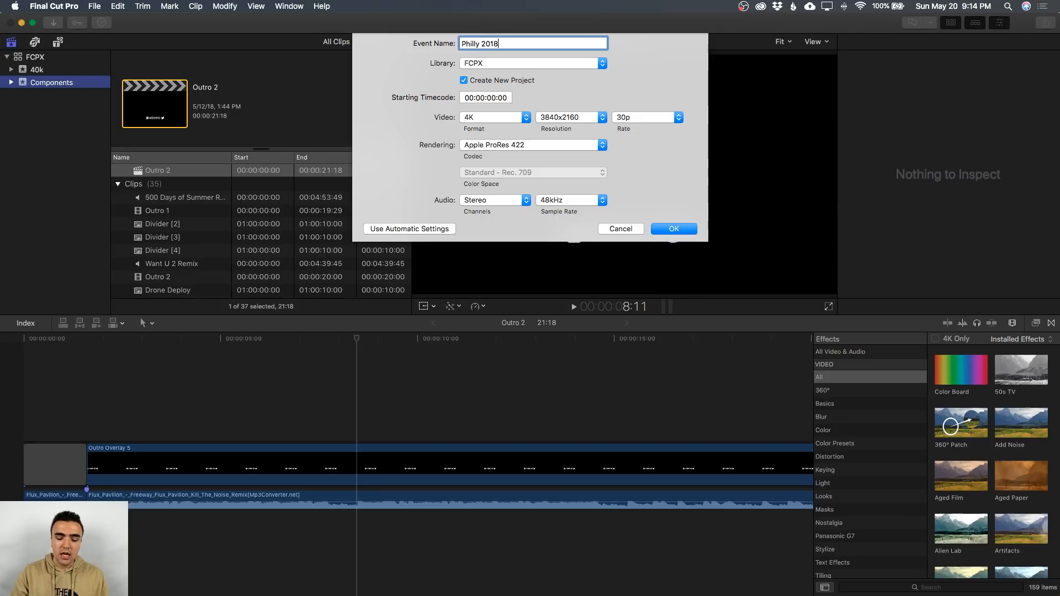
key("Return")
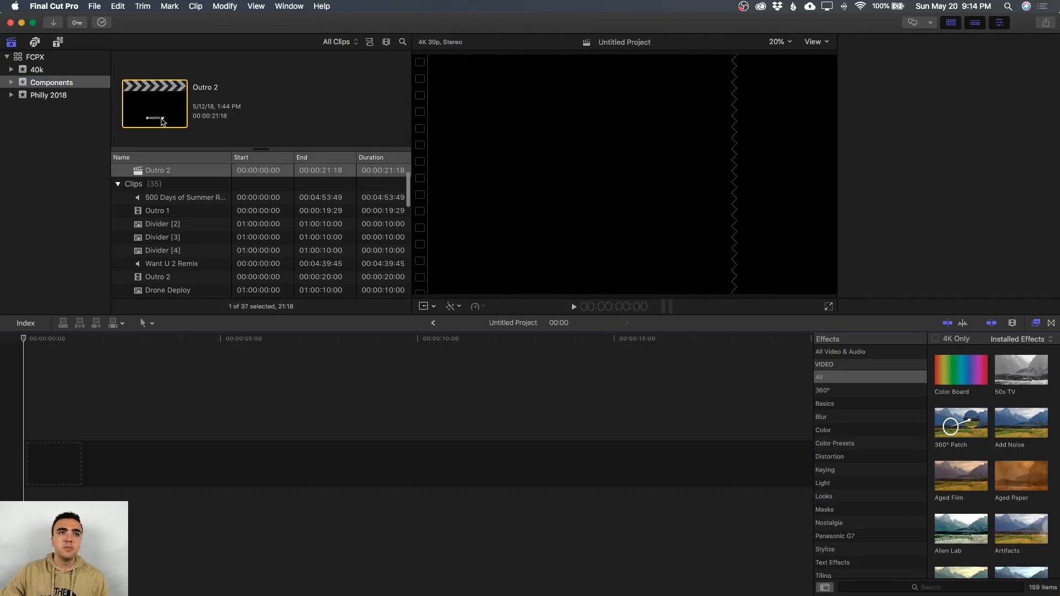
left_click(32, 95)
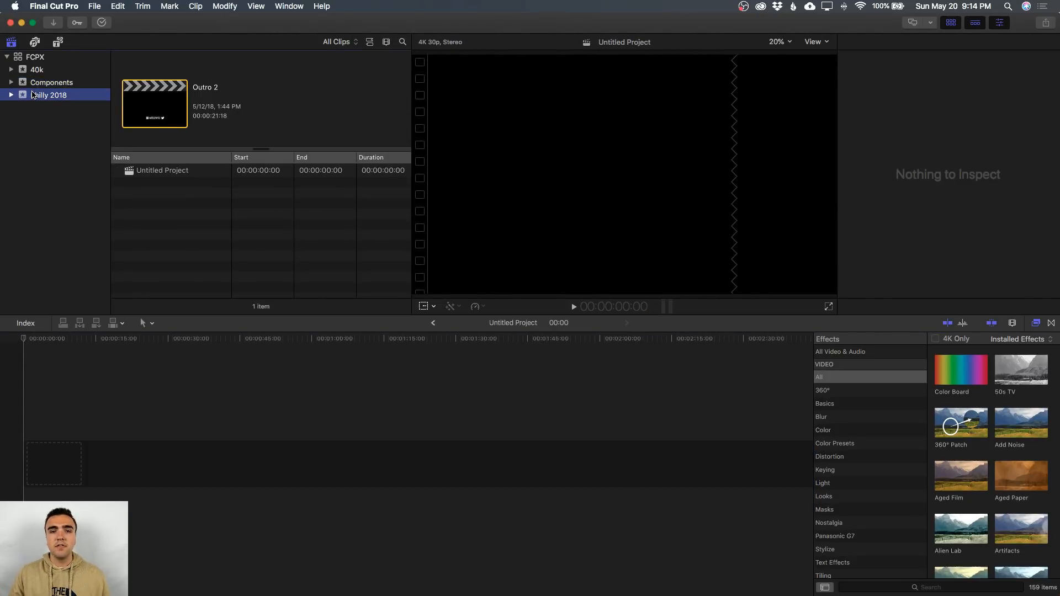
left_click(180, 174)
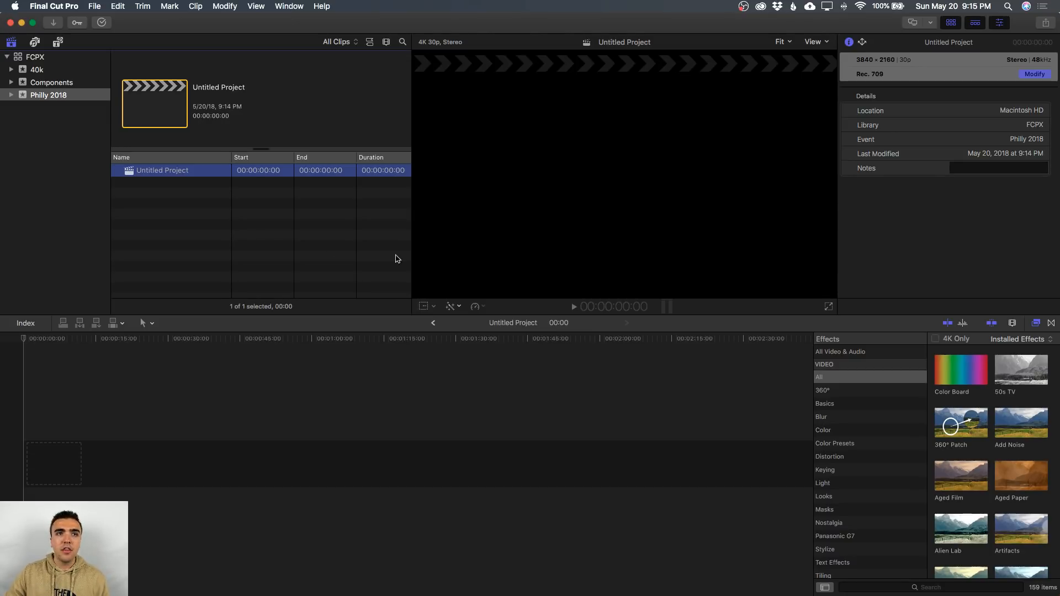
Import all the DJI clips from the DJI Phantom 4 Pro folder in Finder into the Philly 2018 event.
left_click(279, 288)
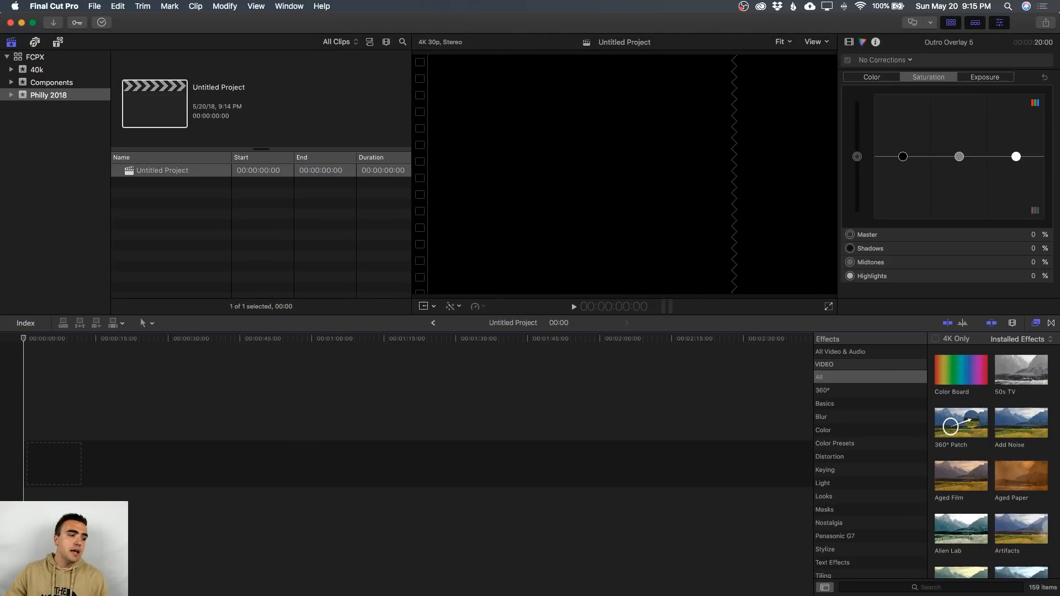
key("super+Tab")
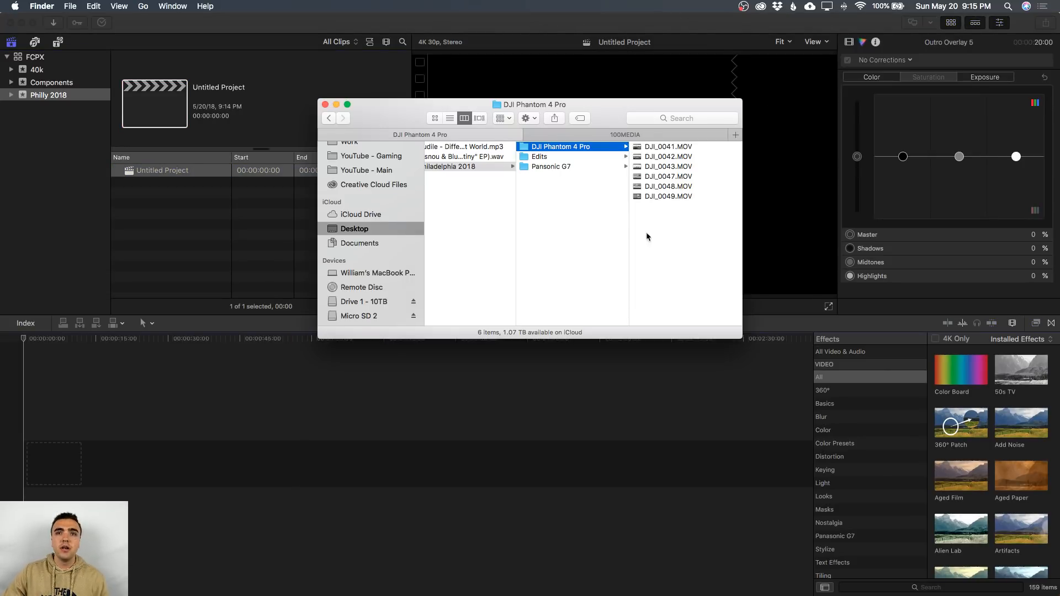
left_click_drag(674, 265, 252, 215)
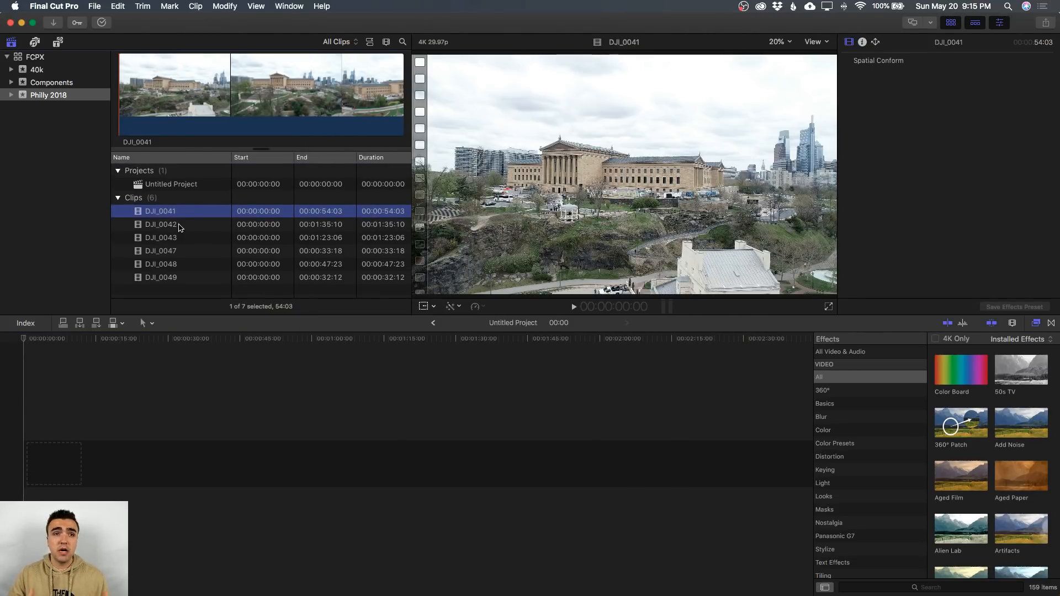
left_click(255, 363)
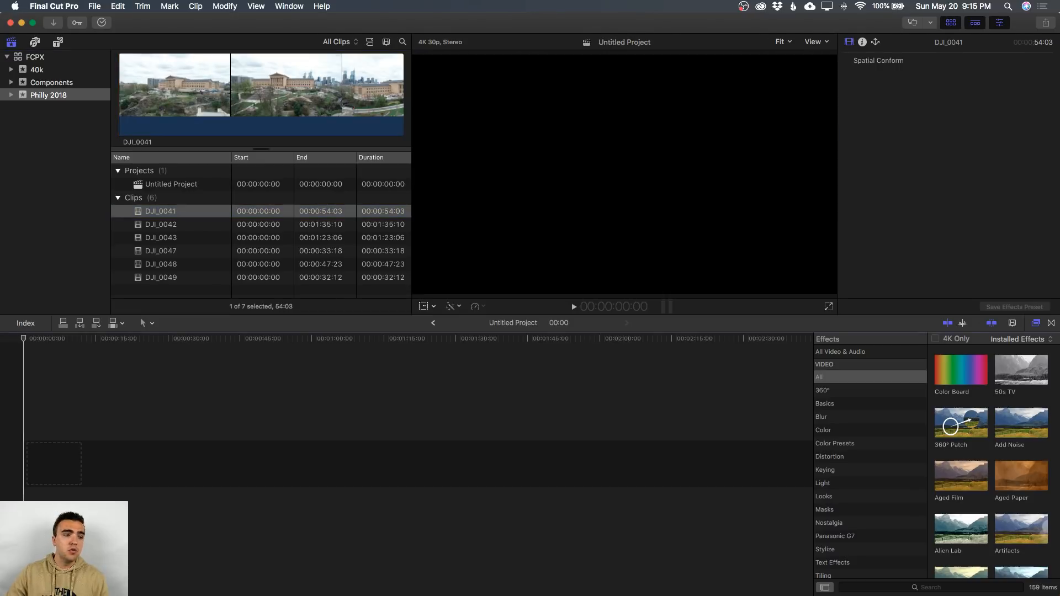
Preview Audile - Different World.mp3 from the desktop in Finder, skipping ahead in the track, and import it into the Philly 2018 event.
key("super+Tab")
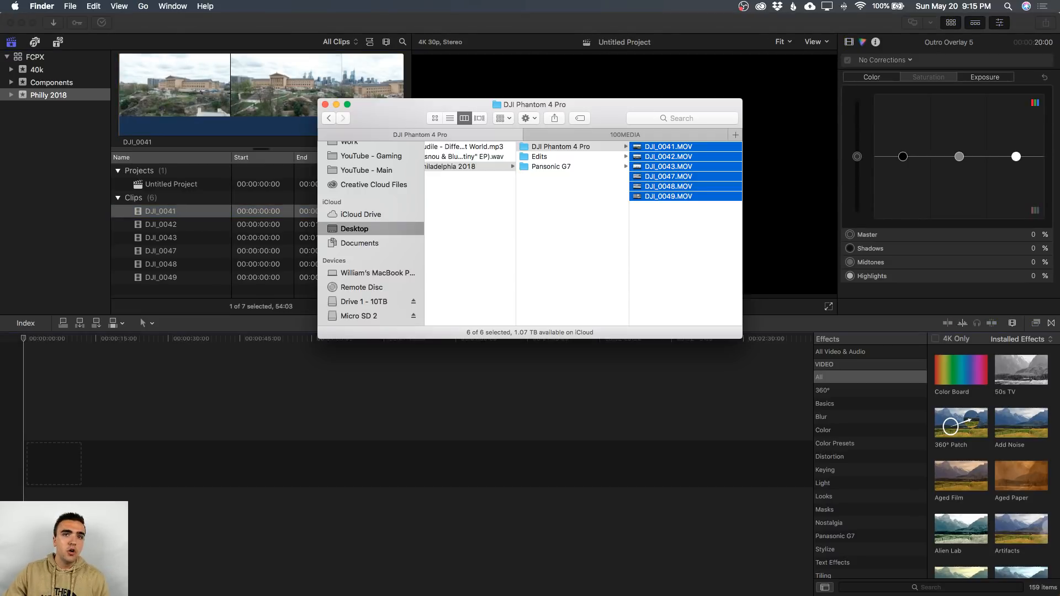
scroll(356, 188, "up", 6)
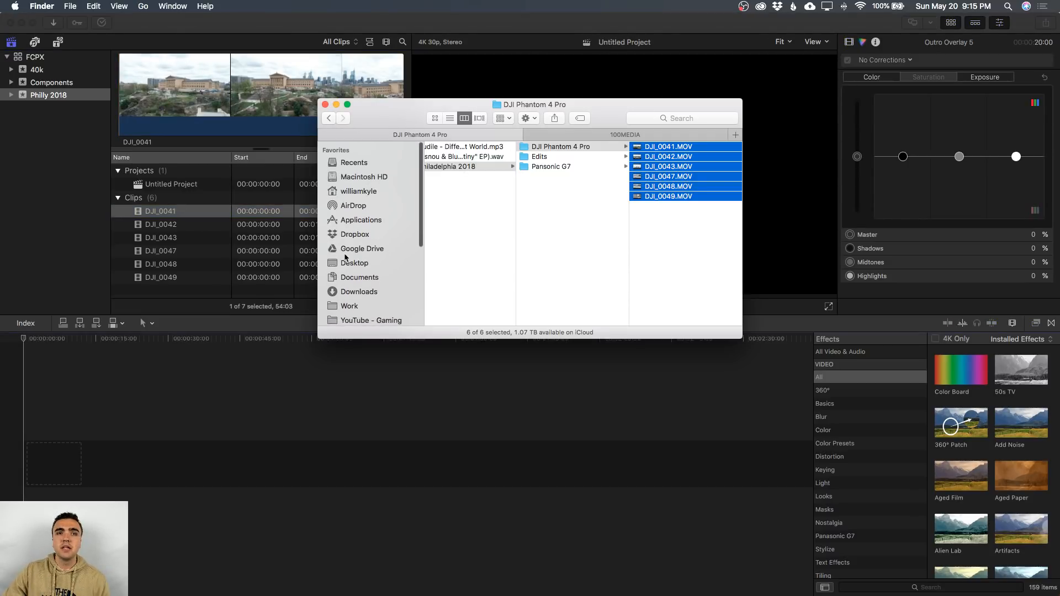
left_click(352, 263)
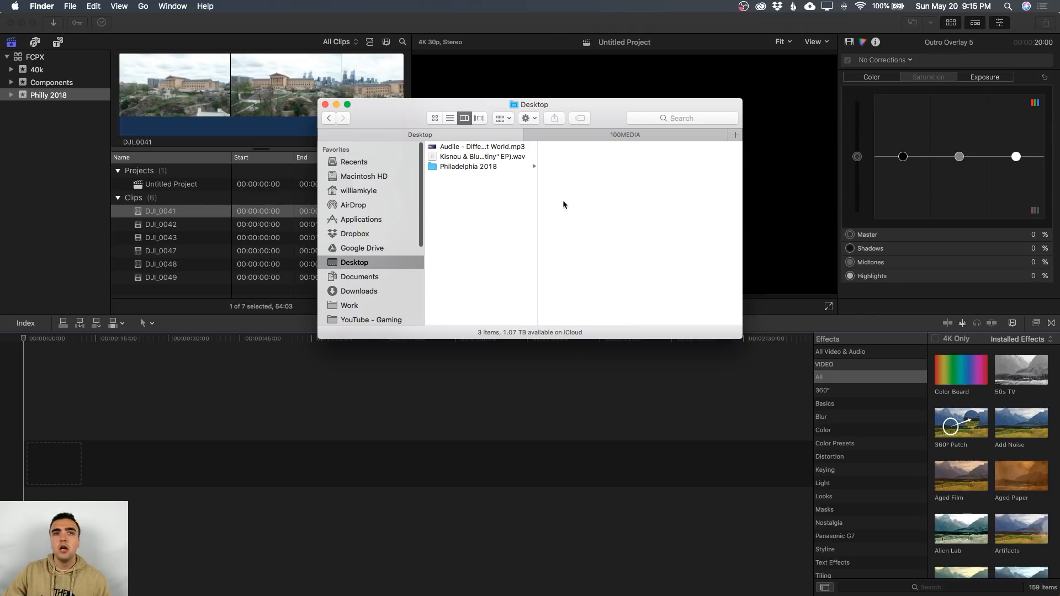
left_click(506, 147)
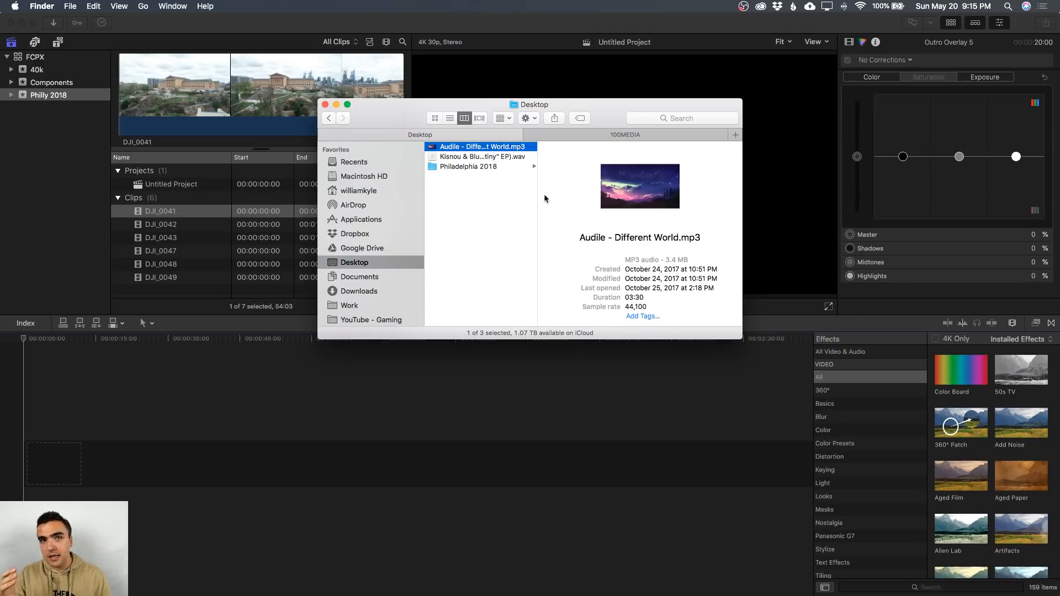
key("space")
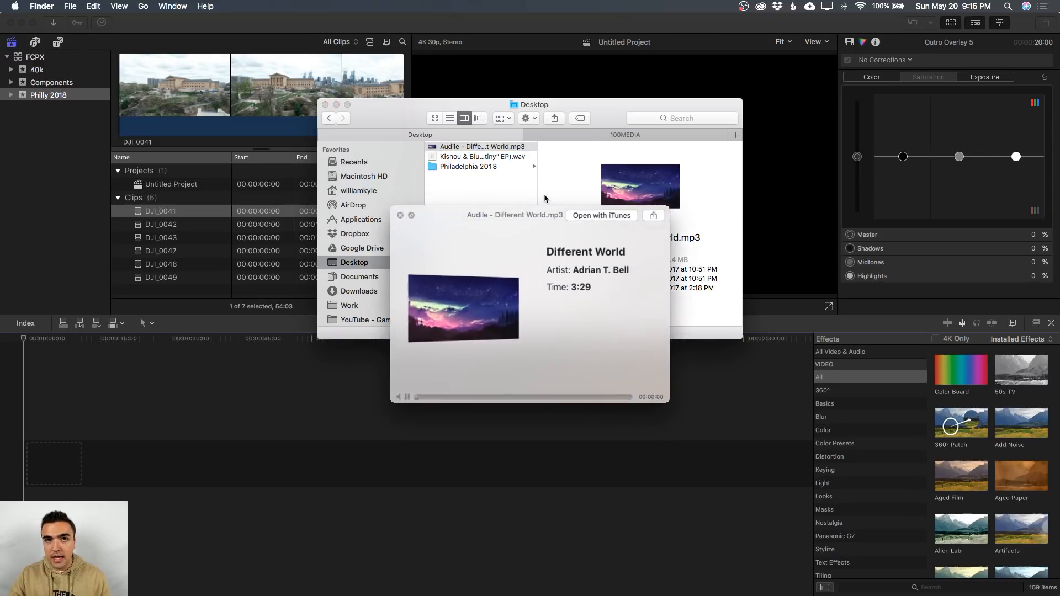
left_click(504, 397)
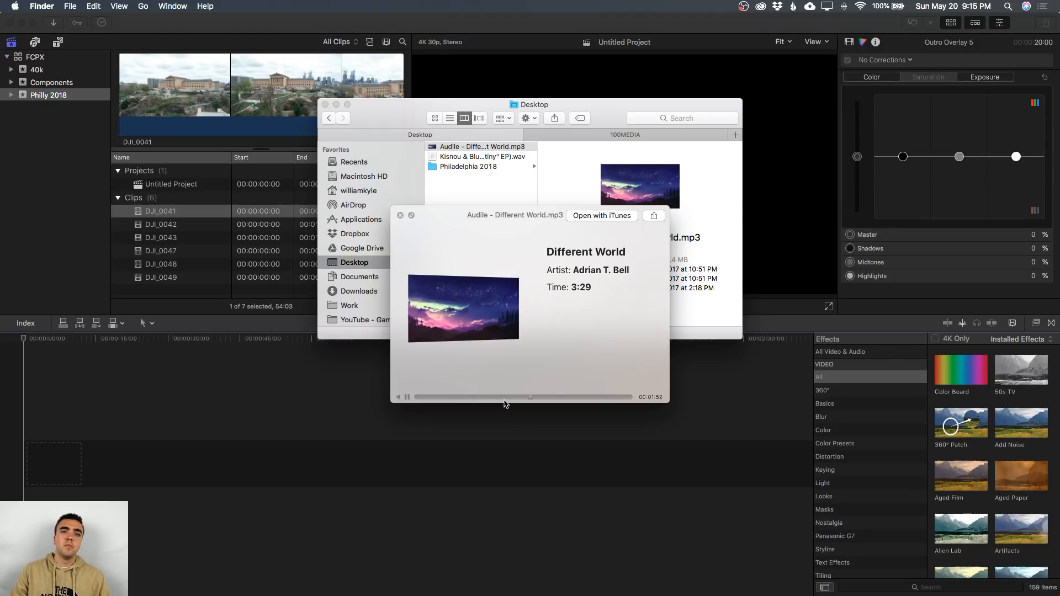
key("space")
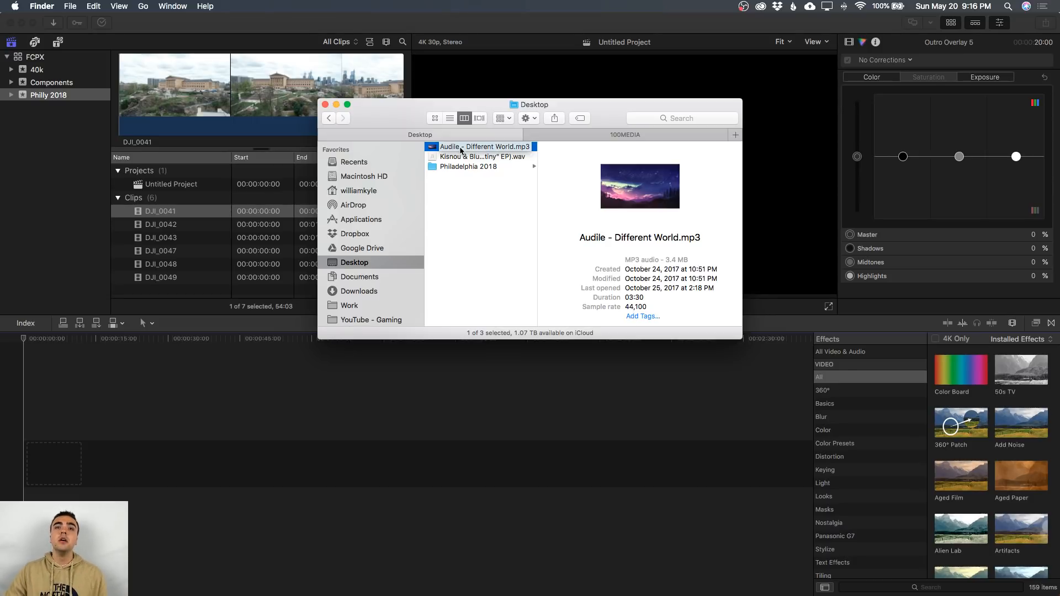
left_click_drag(461, 150, 221, 248)
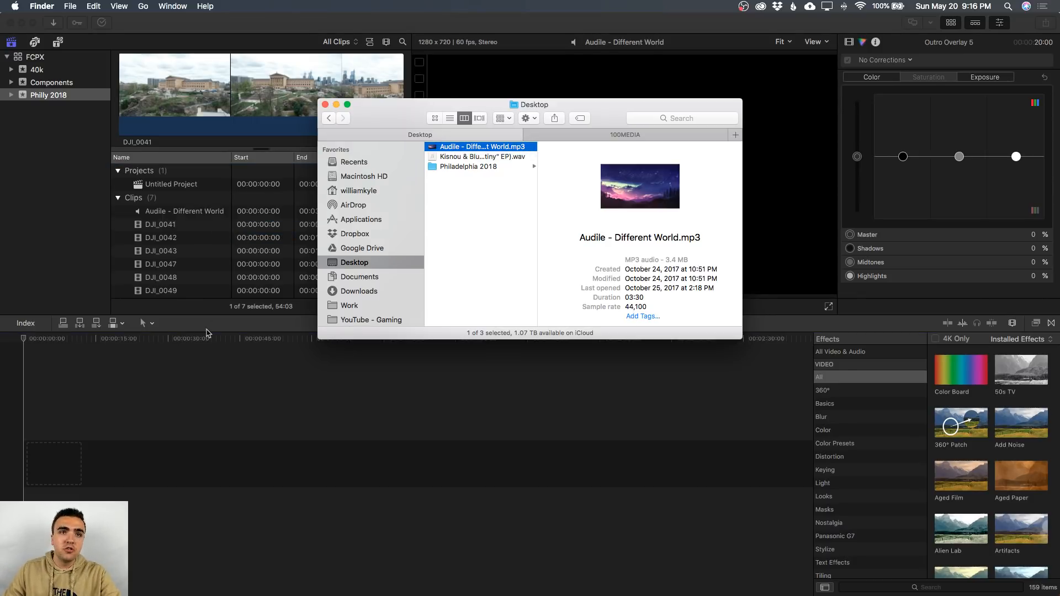
left_click(220, 252)
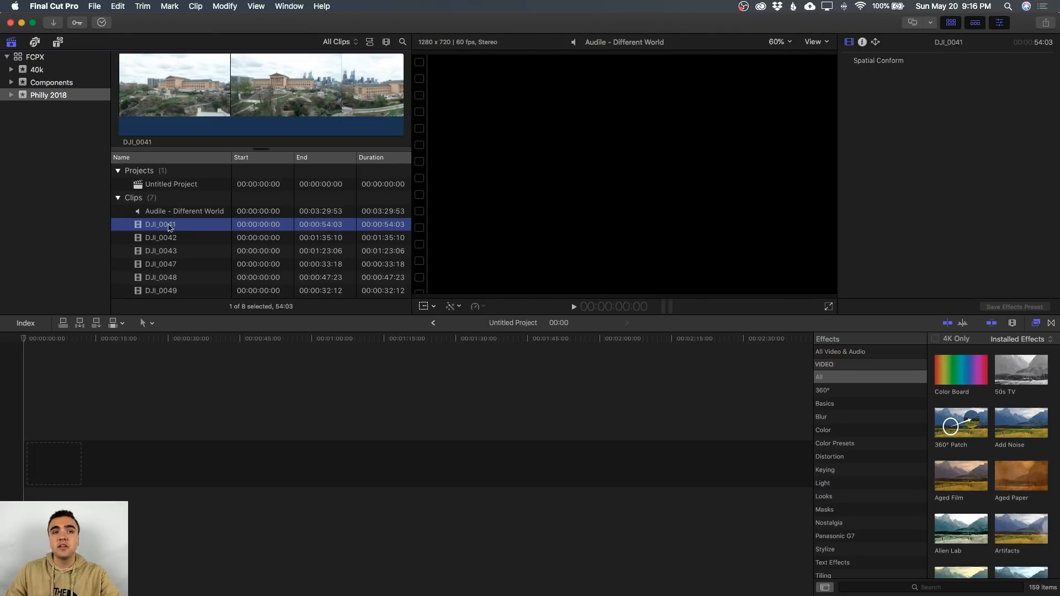
Add the Audile - Different World track to the start of the empty project timeline and hide the Effects browser.
left_click(214, 214)
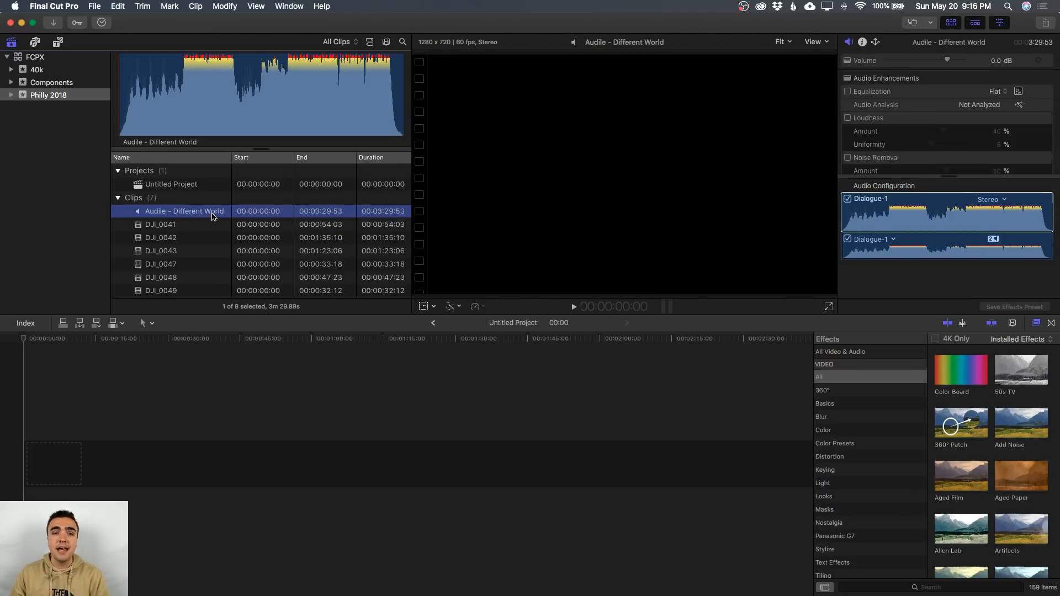
left_click_drag(215, 216, 203, 478)
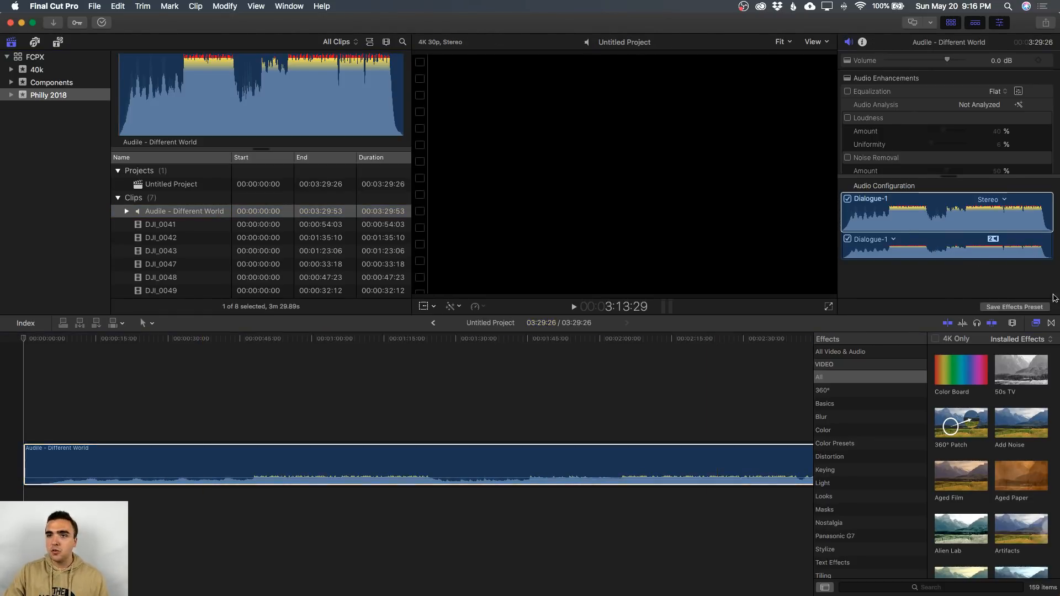
left_click(1036, 323)
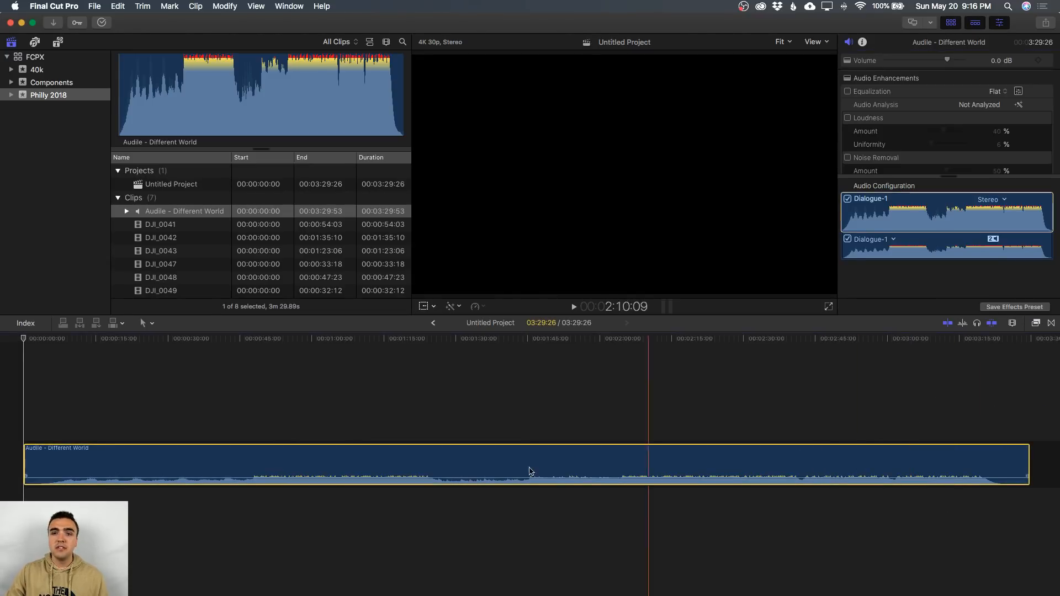
Split the music clip at about 1:39 in the timeline and delete the part before the cut.
key("super+equal")
key("super+equal")
key("super+equal")
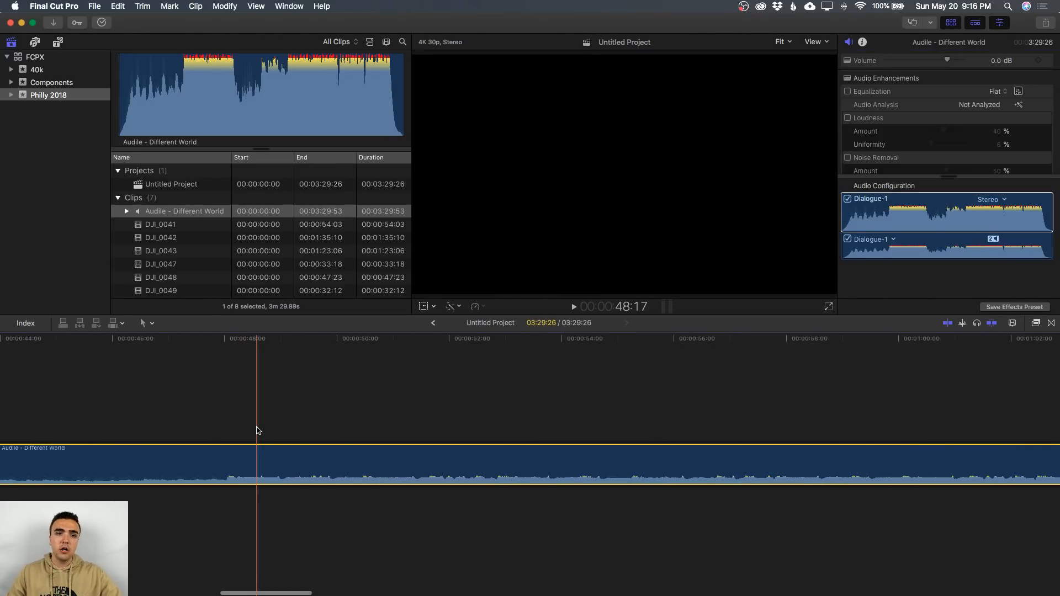
key("shift+z")
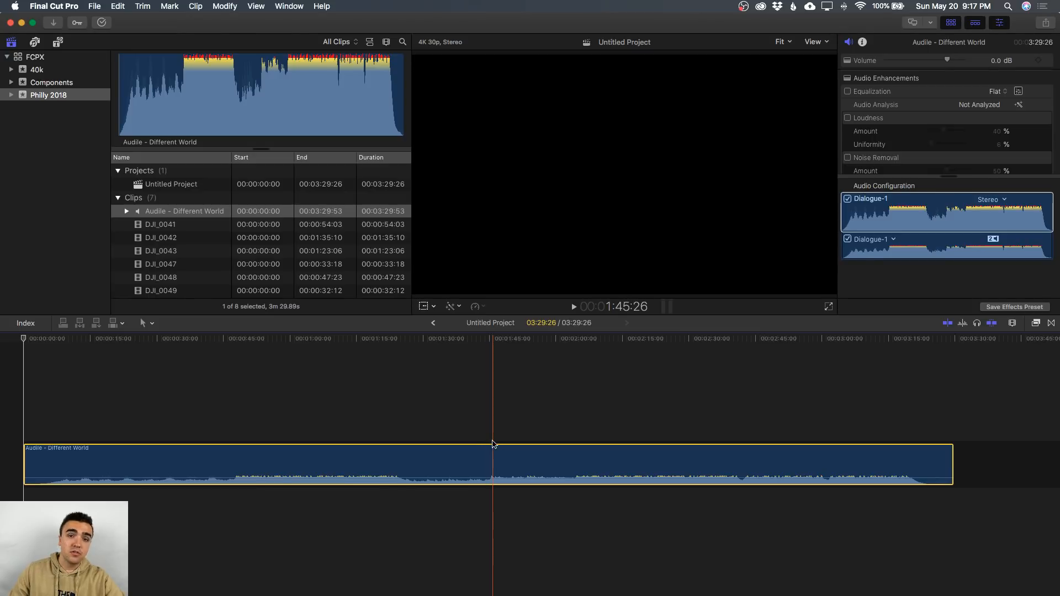
left_click(473, 441)
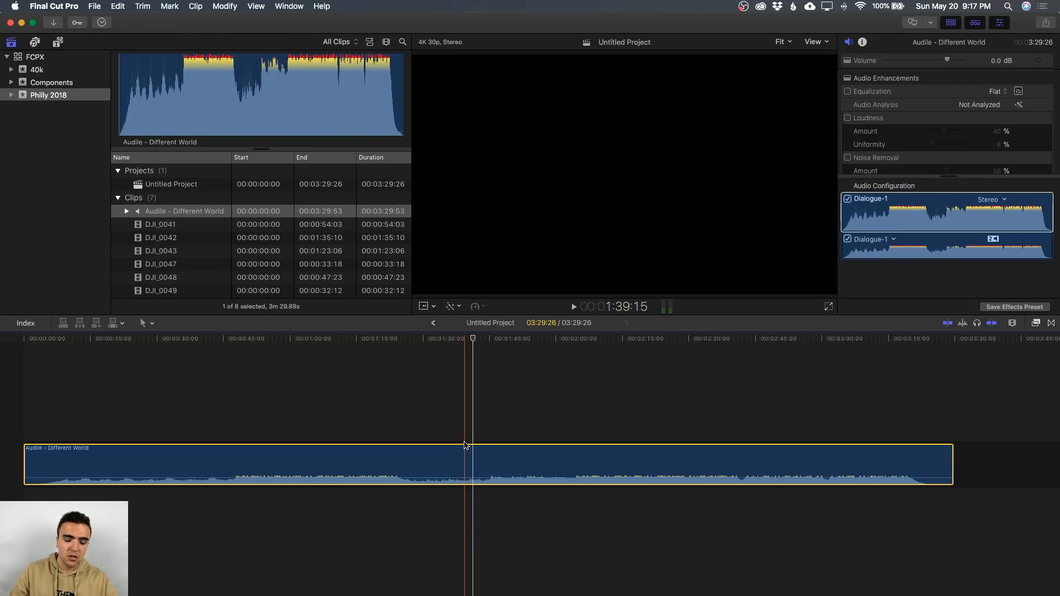
key("super+b")
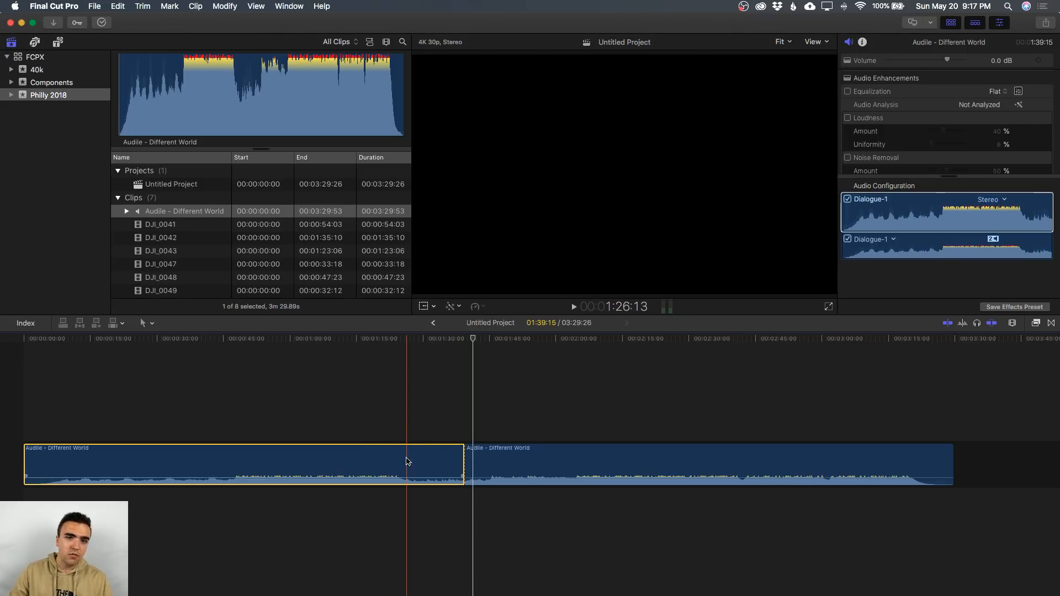
key("Delete")
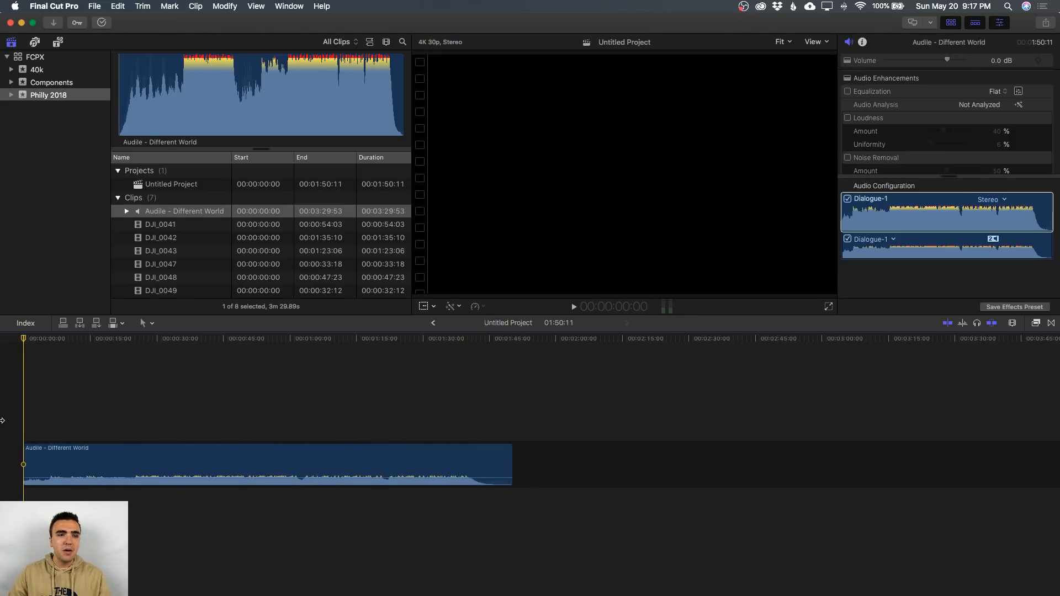
Play the music's opening and extend the clip's start back to a duration of 2:07:05, listening again.
key("space")
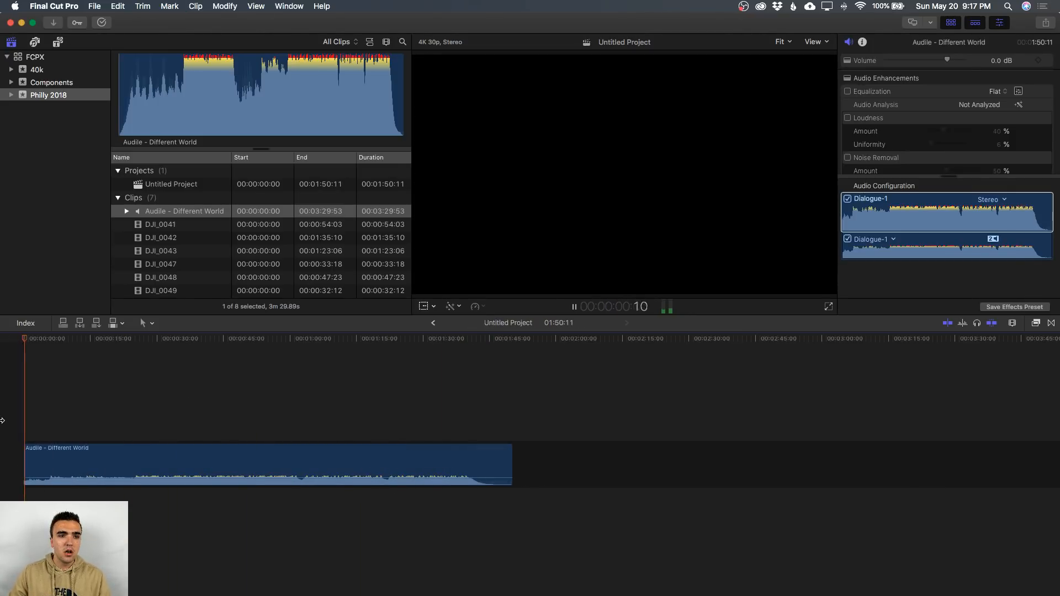
key("space")
left_click_drag(26, 456, 0, 460)
key("space")
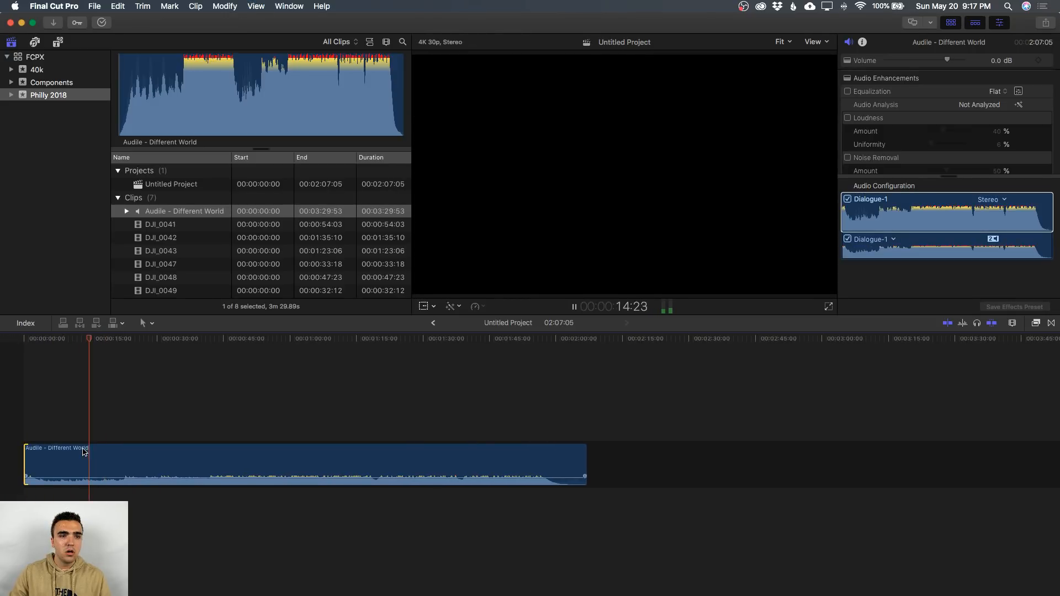
left_click(40, 453)
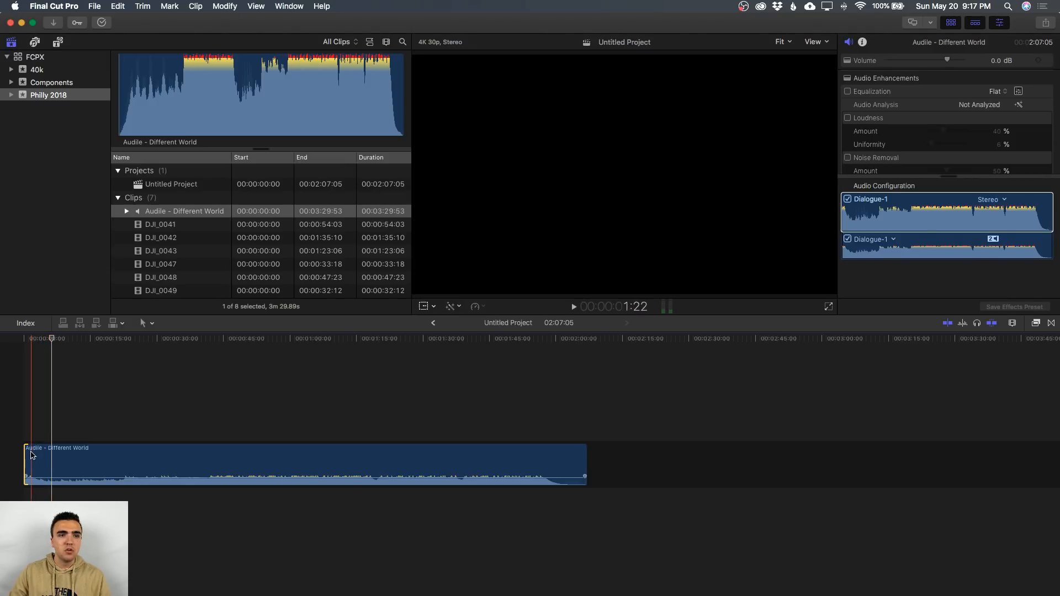
Undo a first trim of the music clip's start, replay its opening, and trim the start to a clip duration of 2:03:20.
left_click_drag(26, 457, 110, 465)
key("super+z")
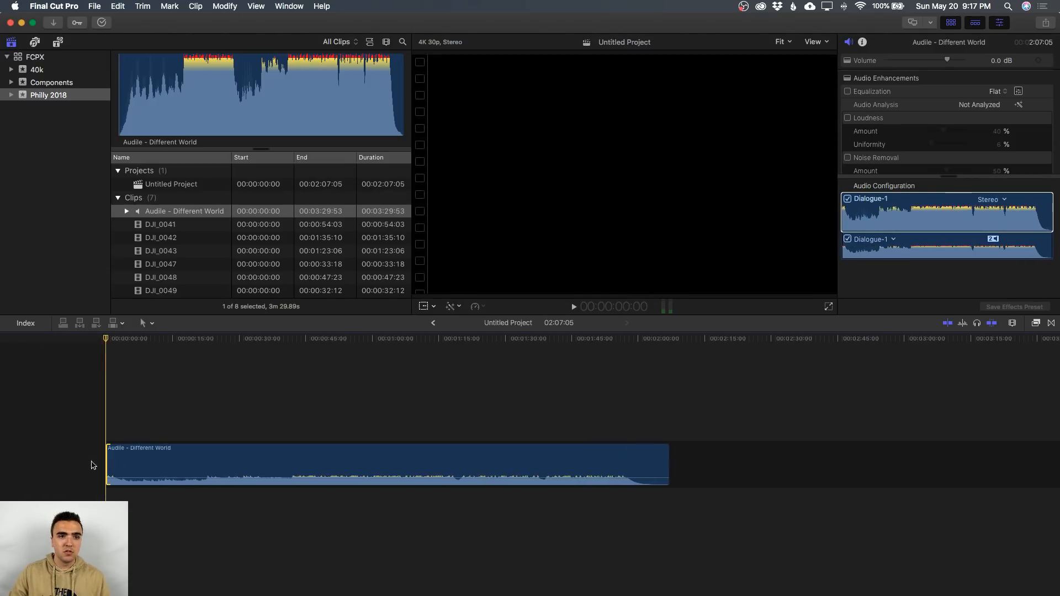
key("space")
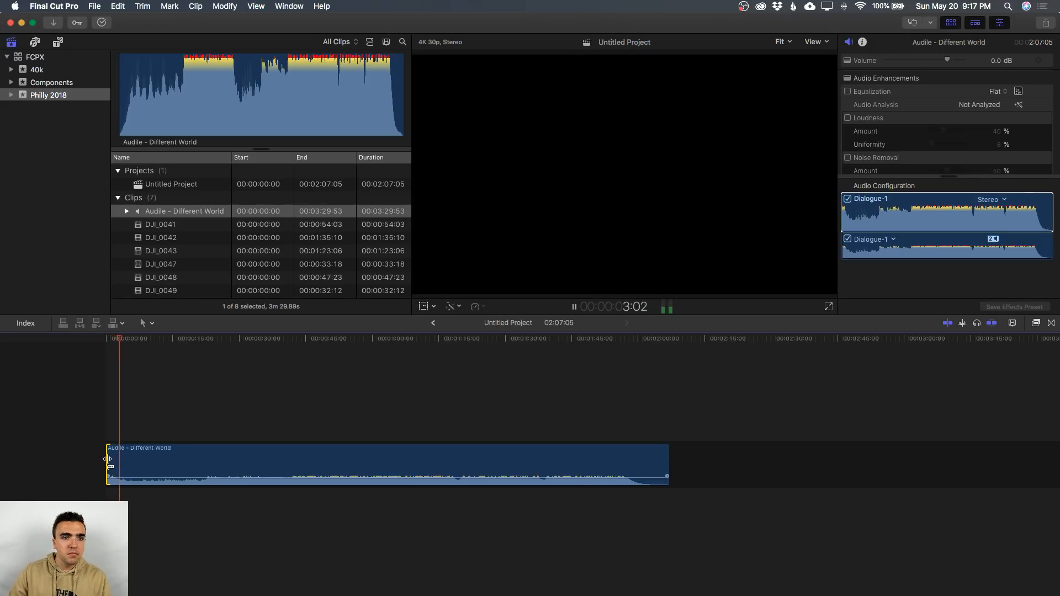
key("space")
left_click_drag(108, 459, 122, 459)
left_click(115, 437)
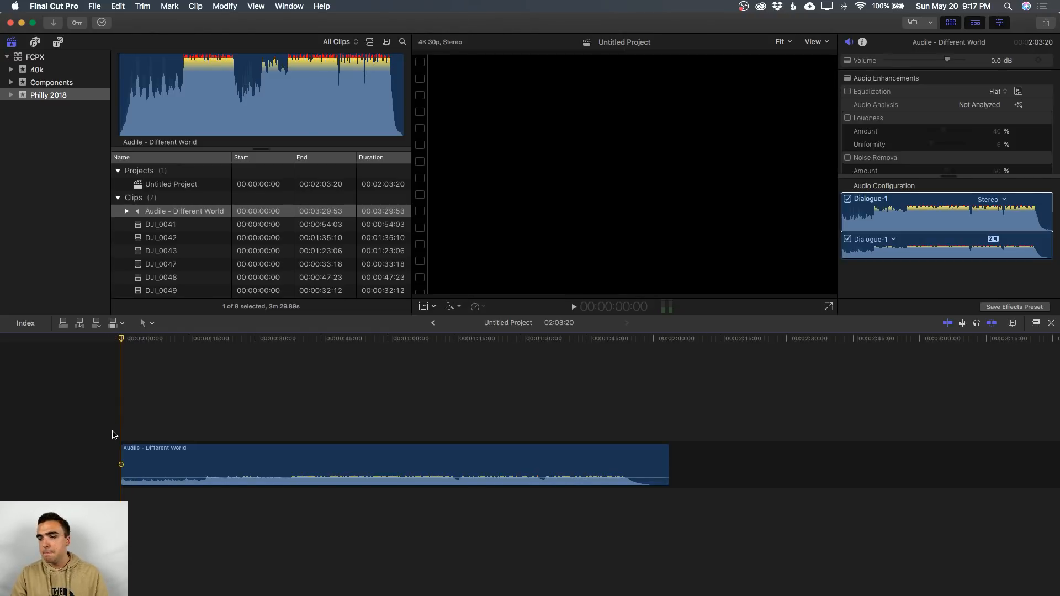
Play the music's opening, step the playhead back to frame 7, and trim the clip's start to that frame.
key("b")
key("a")
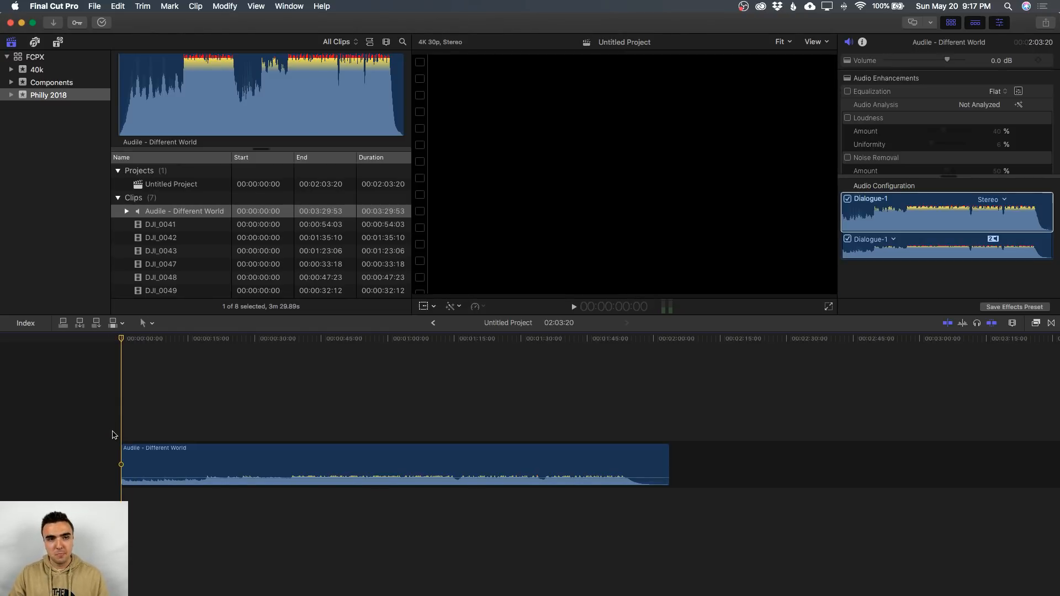
key("space")
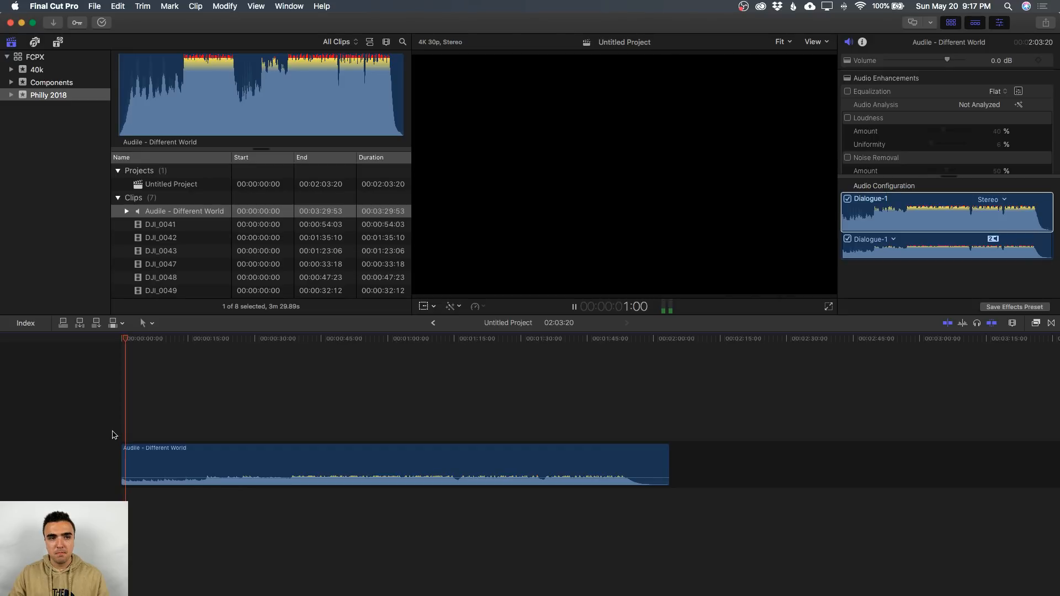
key("space")
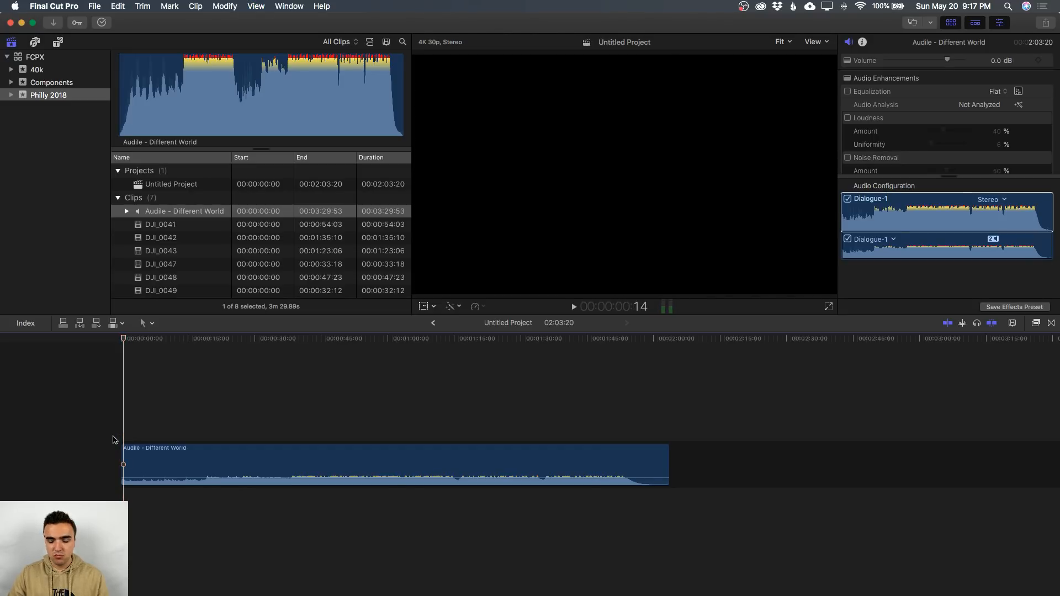
key("Left")
key("Left")
key("Left")
key("Left")
key("Left")
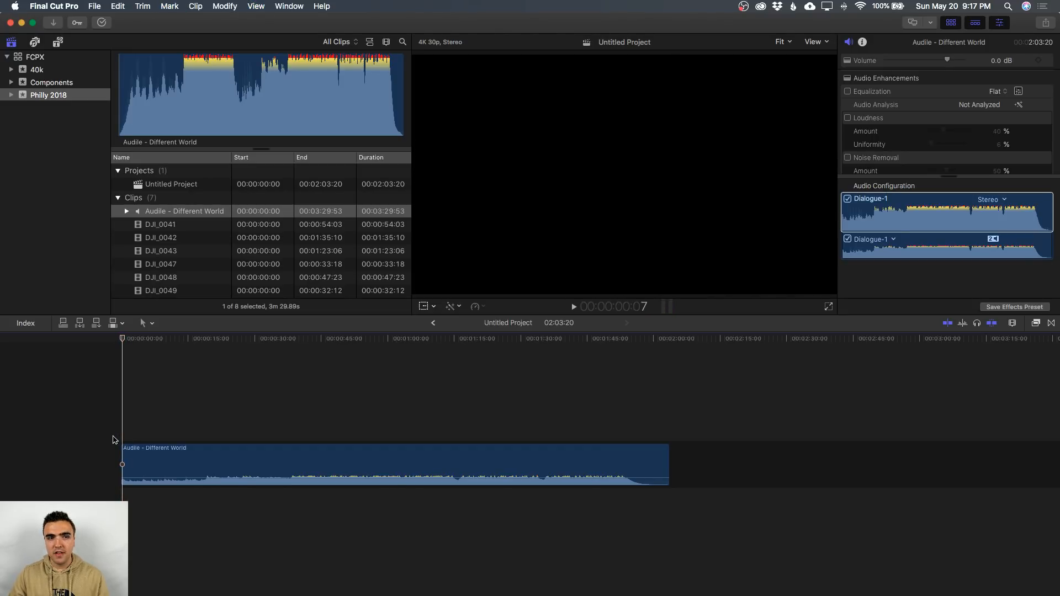
key("alt+[")
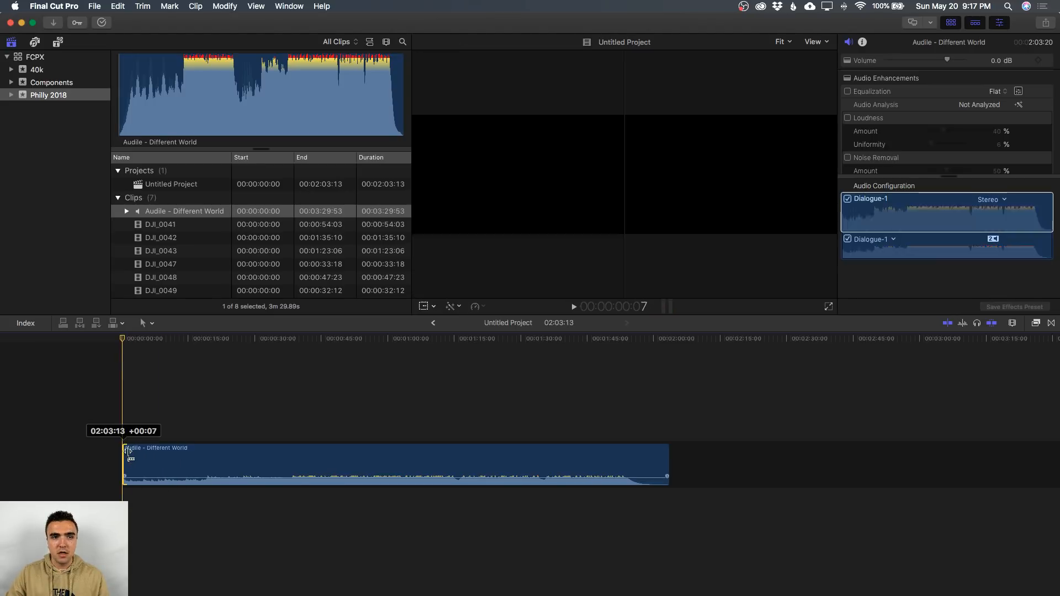
left_click(109, 435)
Replay the opening and trim the music clip's start to a duration of 2:02:28.
key("space")
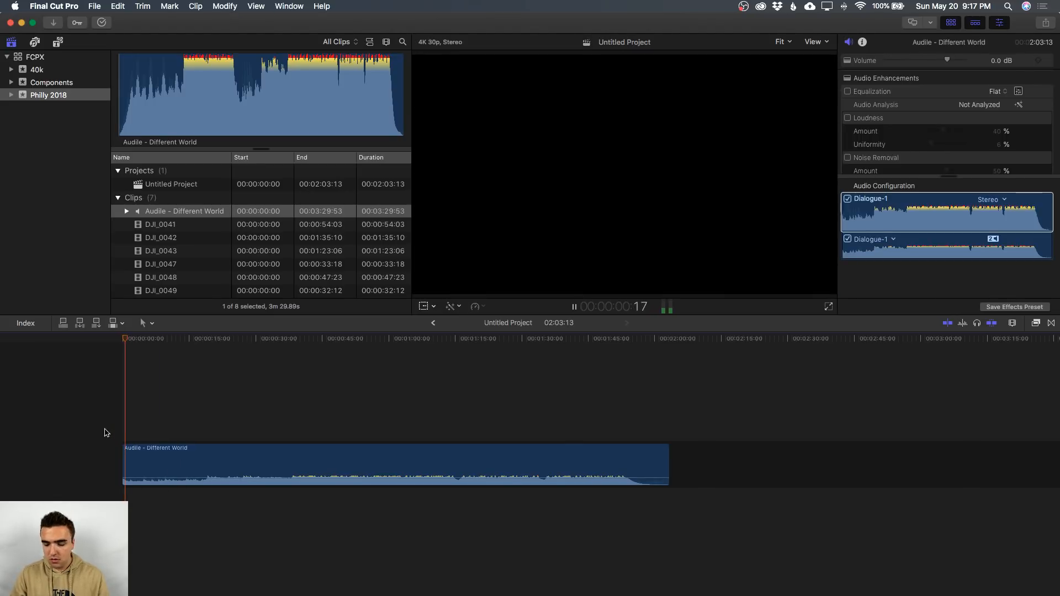
left_click(117, 447)
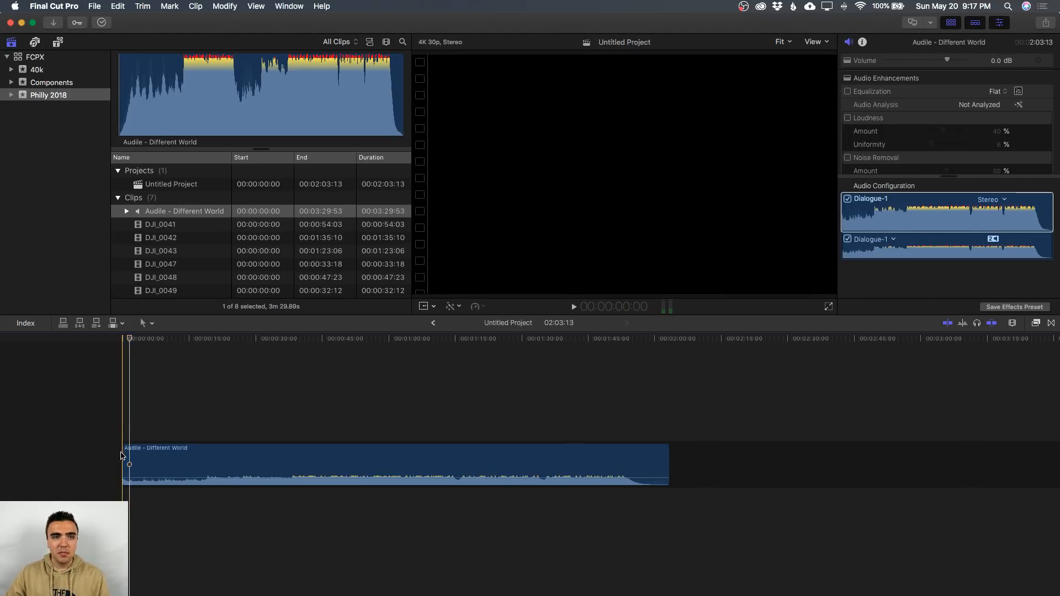
left_click_drag(122, 456, 127, 453)
left_click(118, 440)
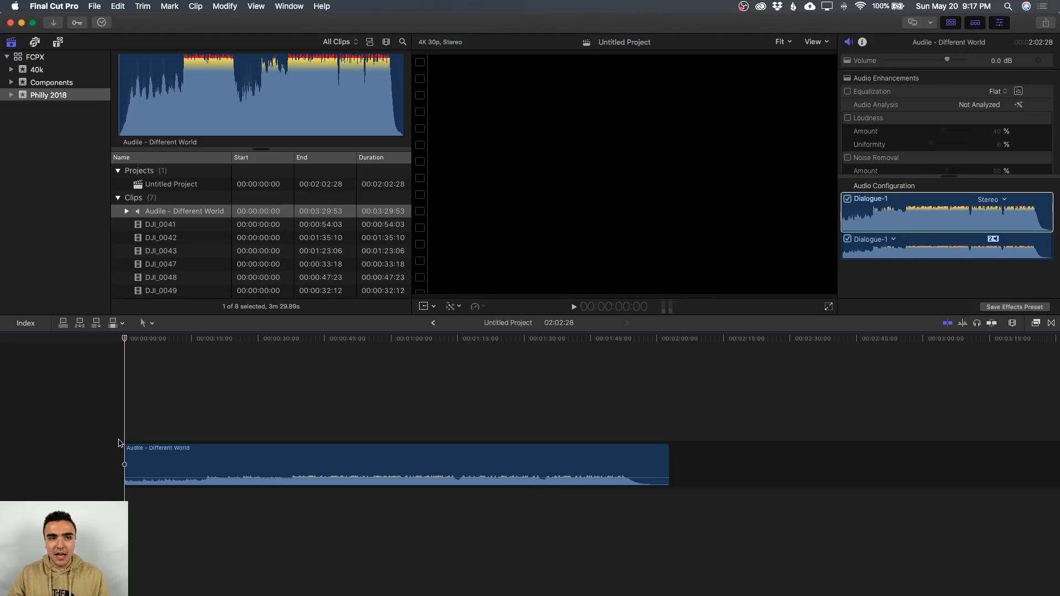
Replay the opening, trim the music clip's start to a duration of 1:59:16, and fit the whole clip in the timeline.
key("space")
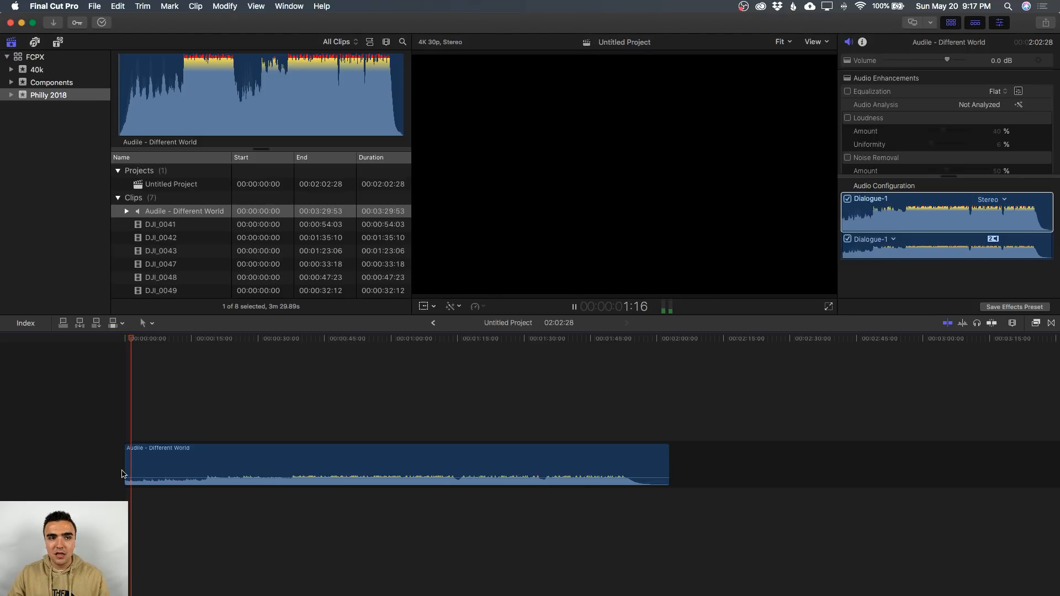
key("space")
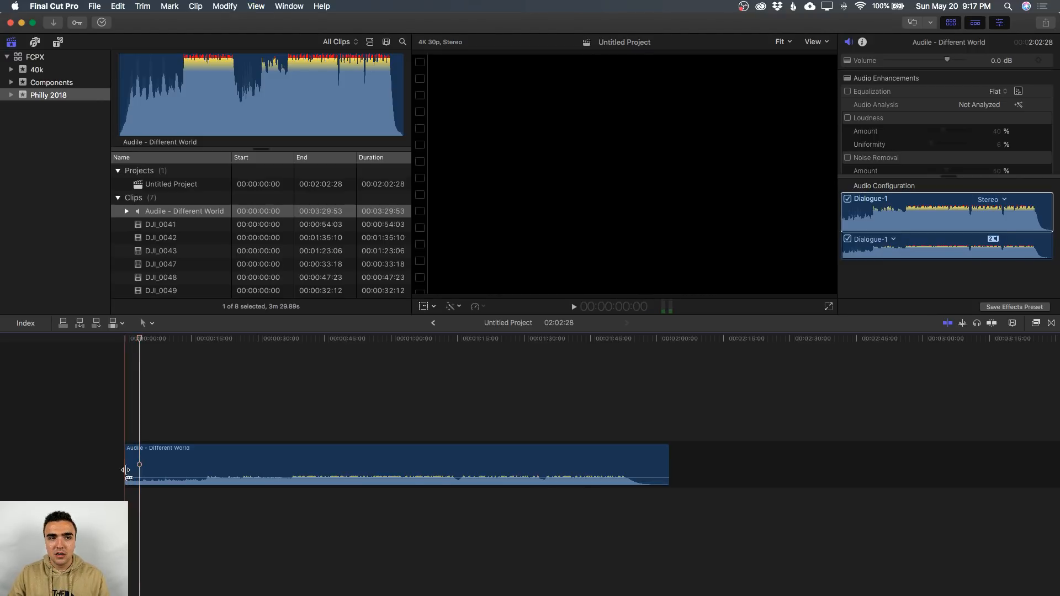
left_click_drag(127, 470, 144, 470)
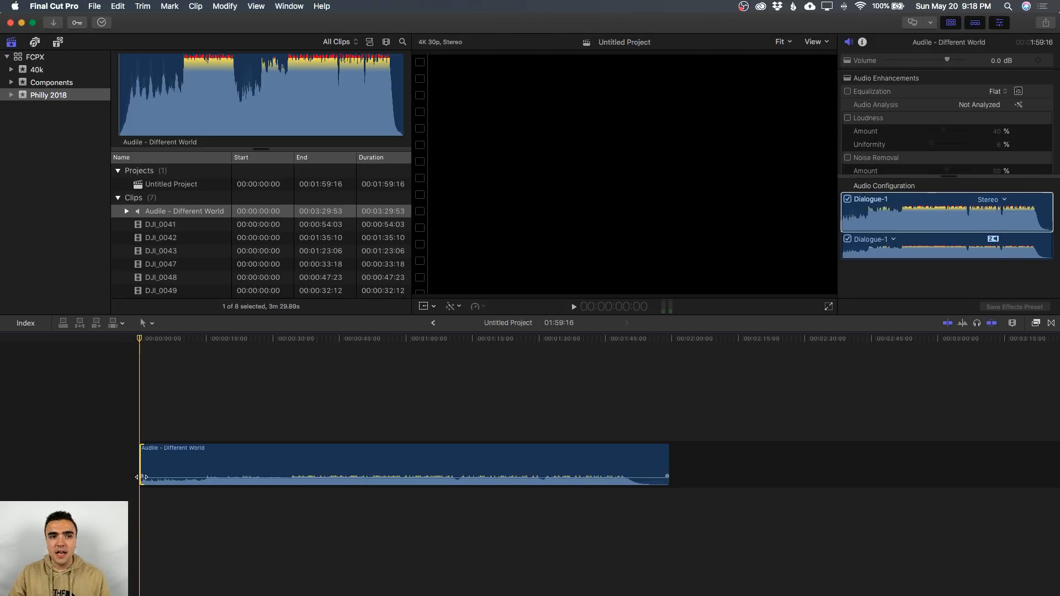
left_click(157, 405)
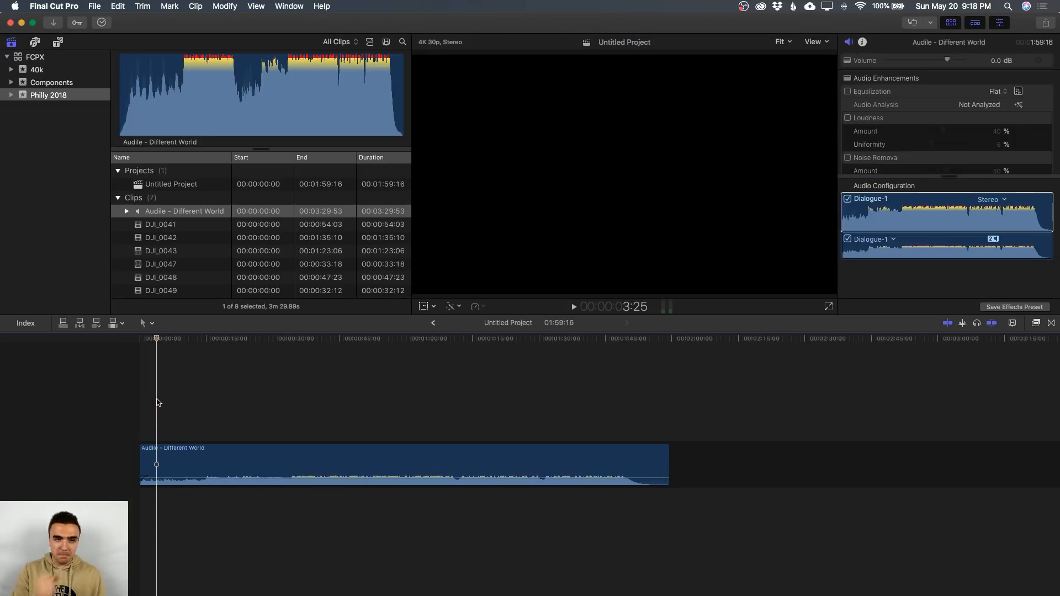
key("shift+z")
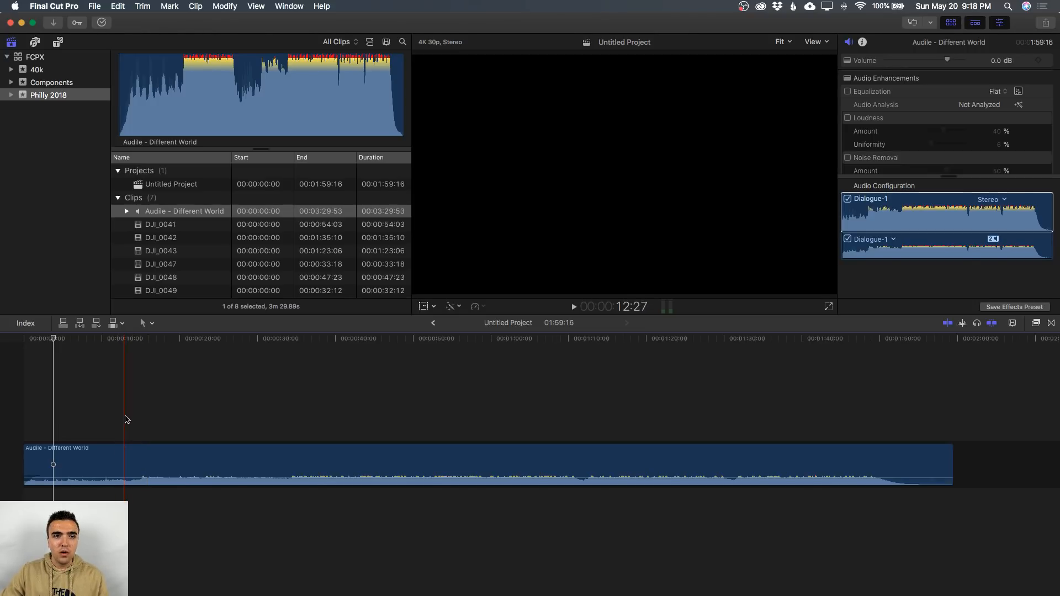
Play the music from the project start and add ten markers on its beats, between about 0:15 and 0:58 on the timeline.
left_click(5, 410)
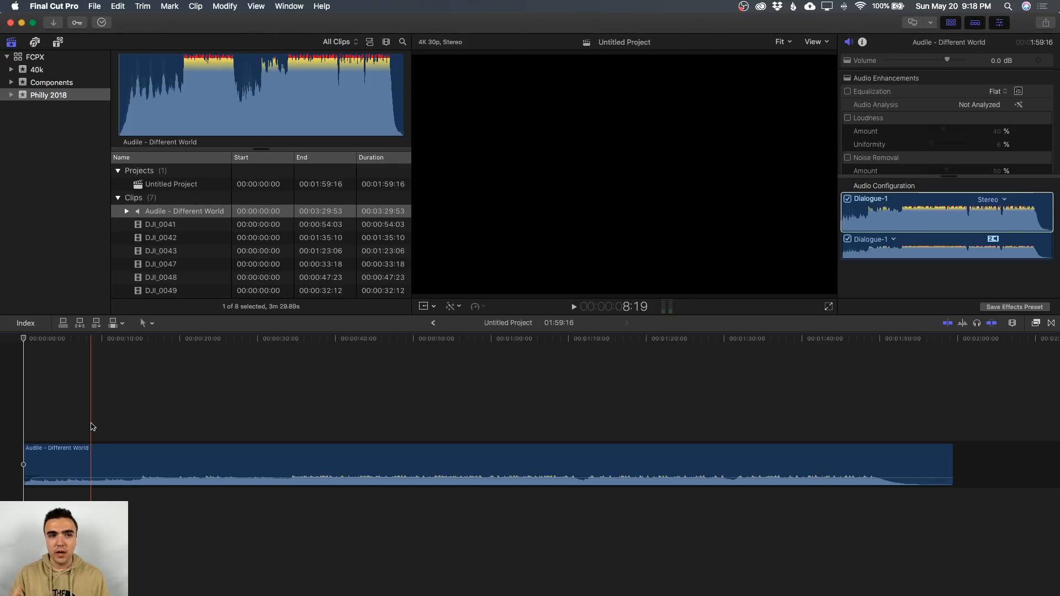
key("space")
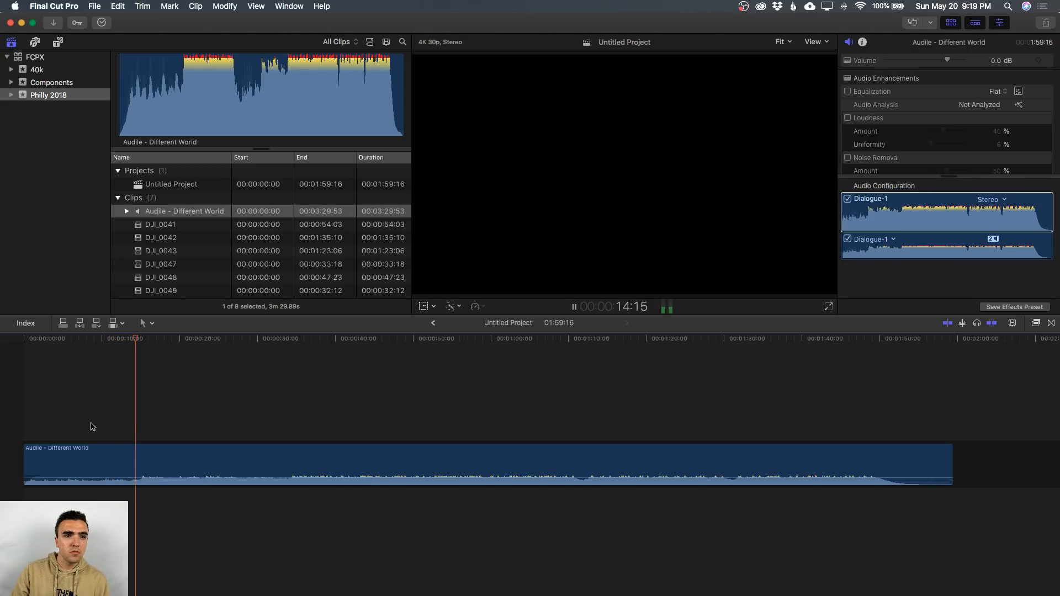
key("m")
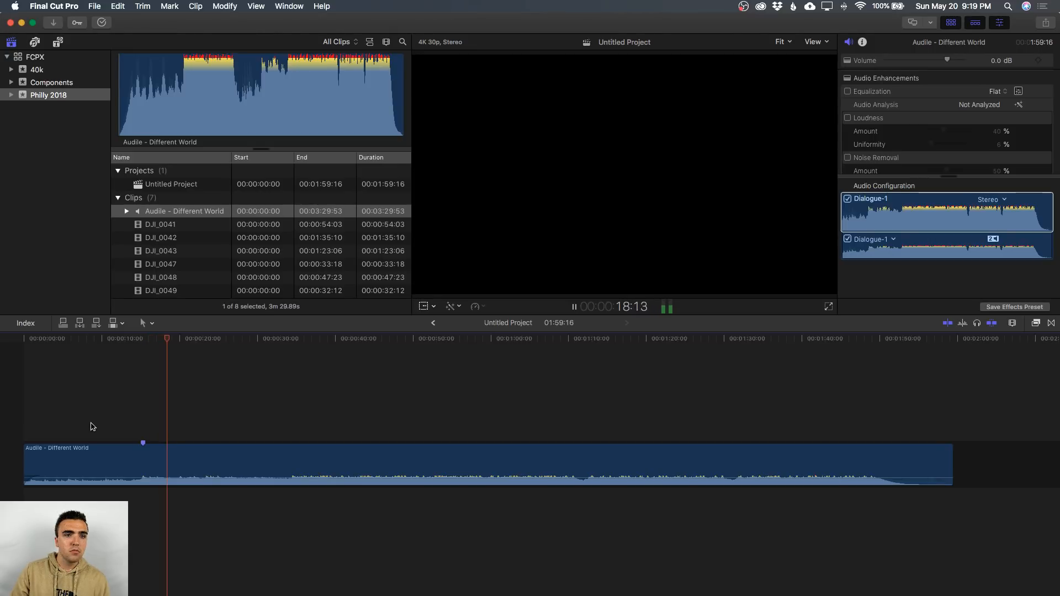
key("m")
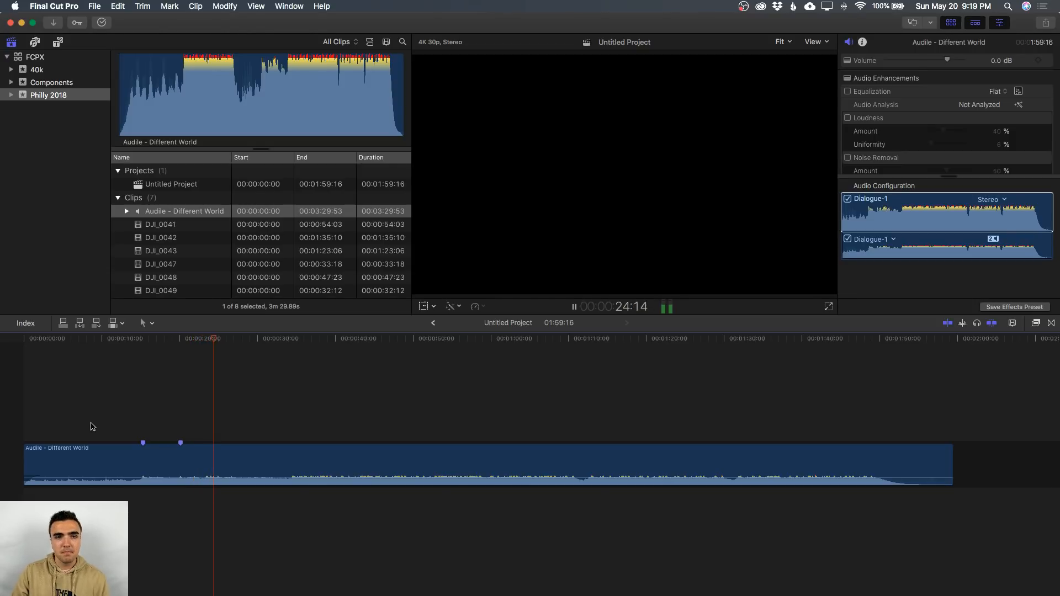
key("m")
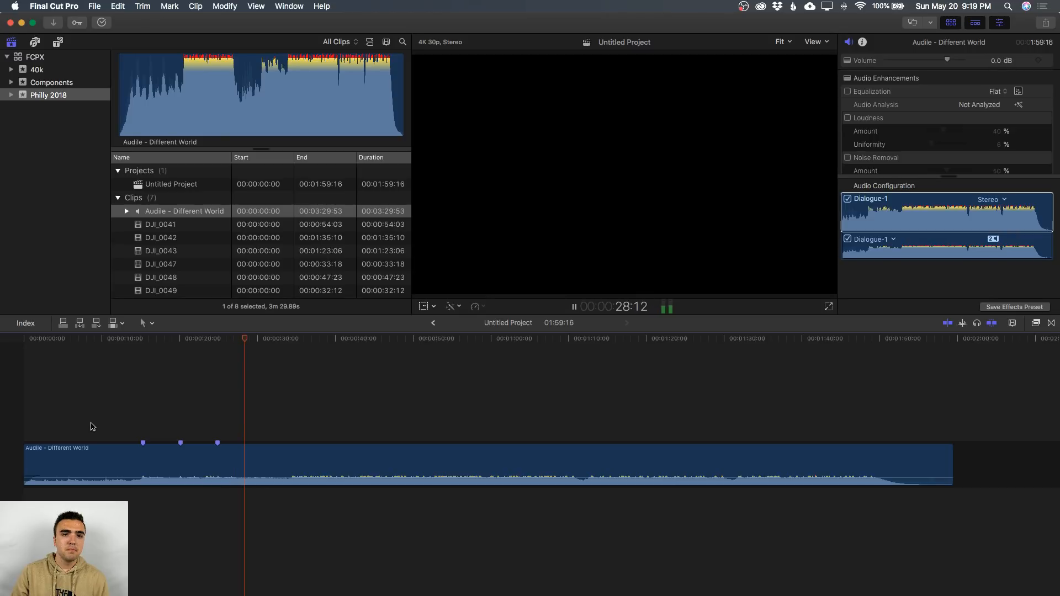
key("m")
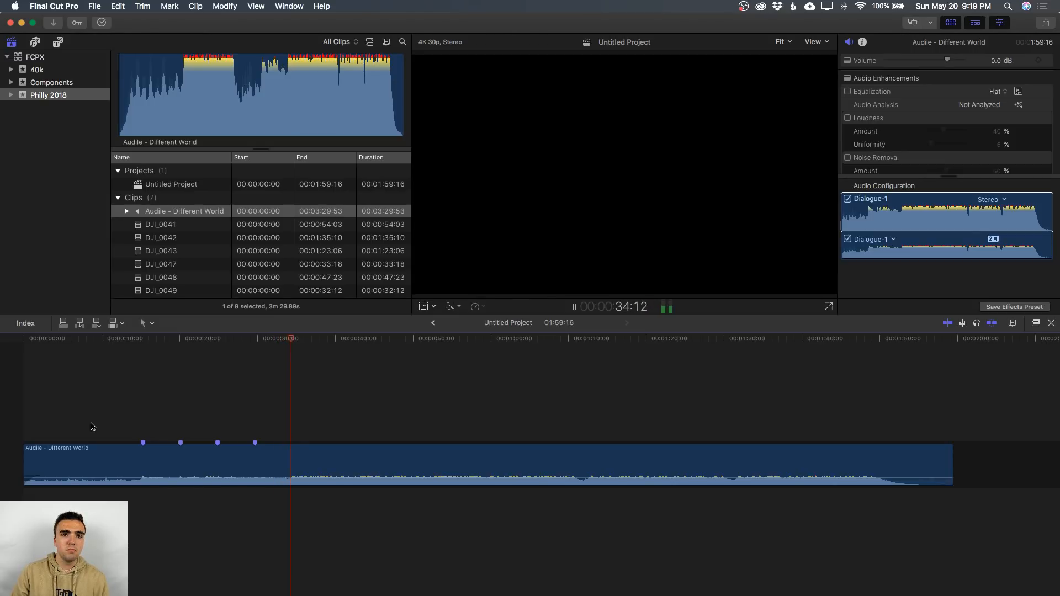
key("m")
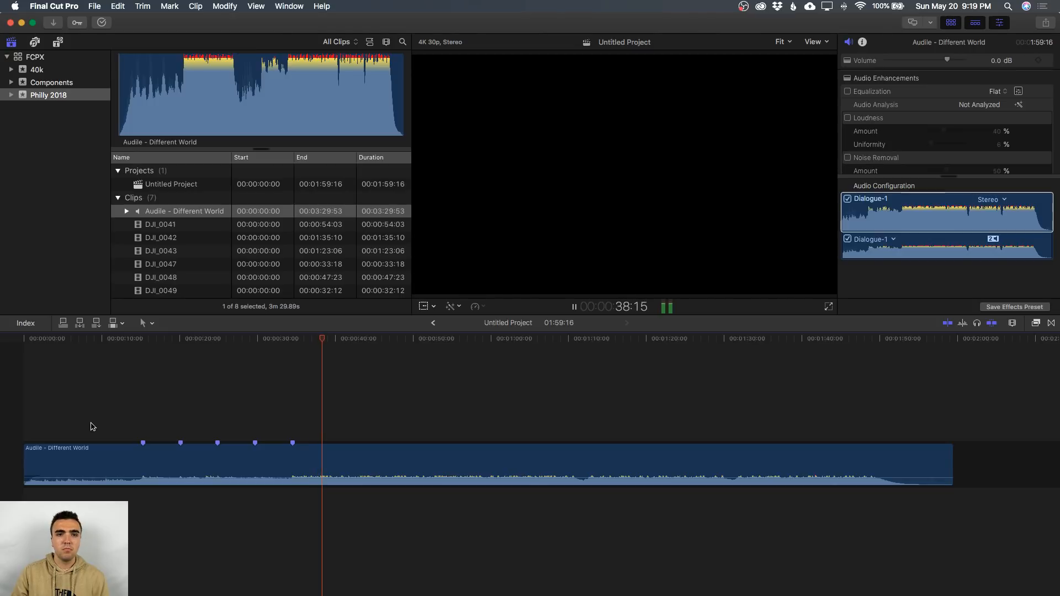
key("m")
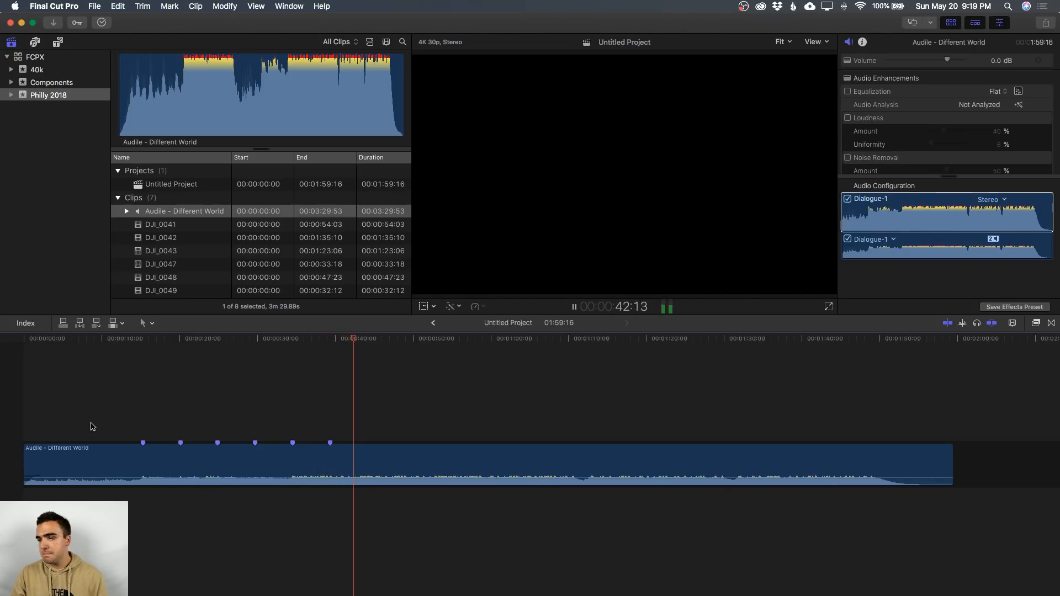
key("m")
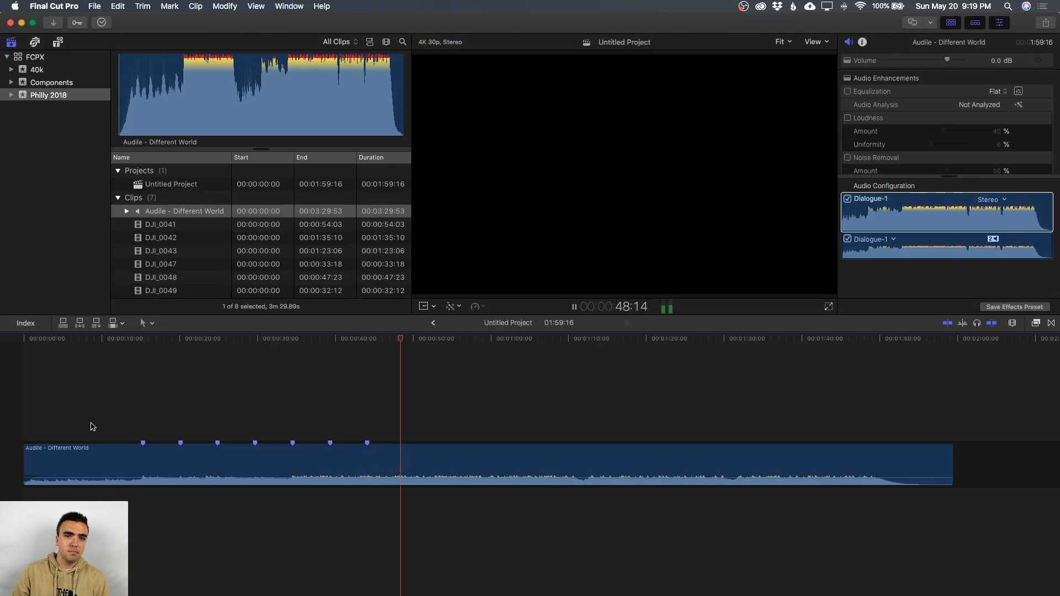
key("m")
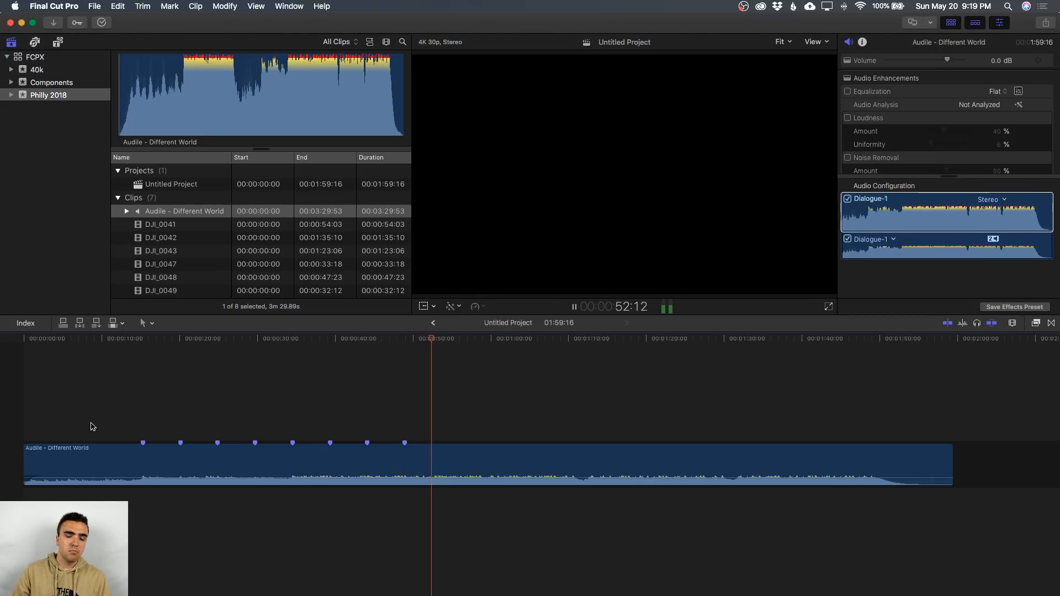
key("m")
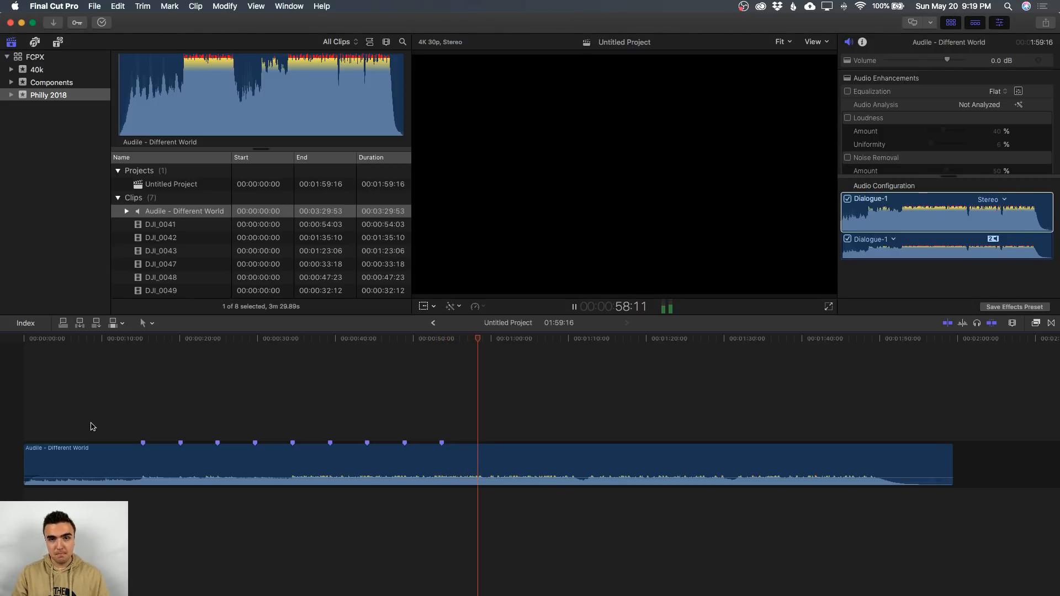
key("m")
key("space")
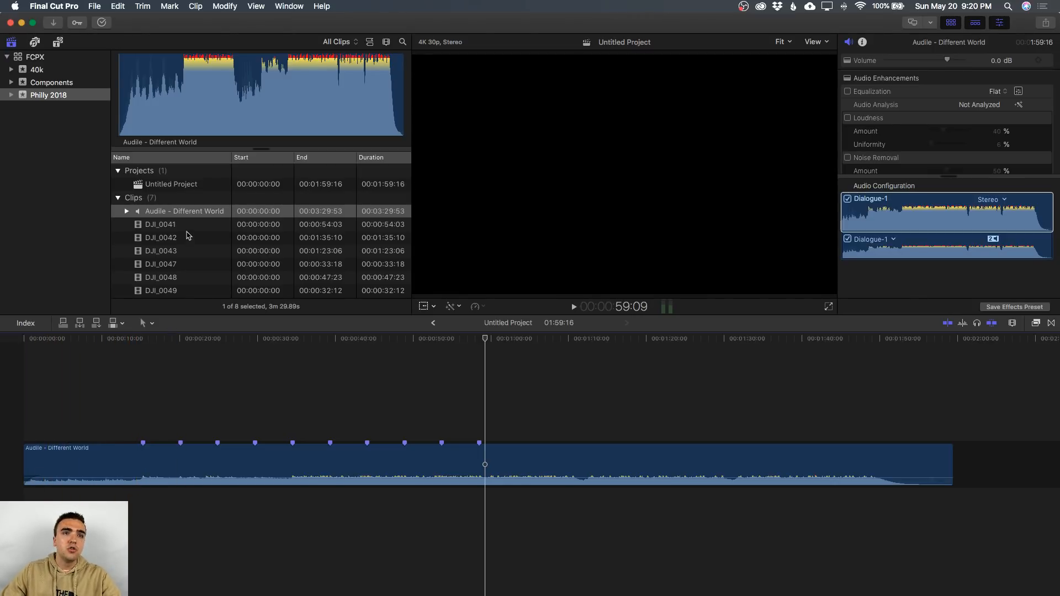
Browse the drone clips from DJI_0042 and connect DJI_0048 above the music at the project start, with its marker on the first music marker.
left_click(188, 236)
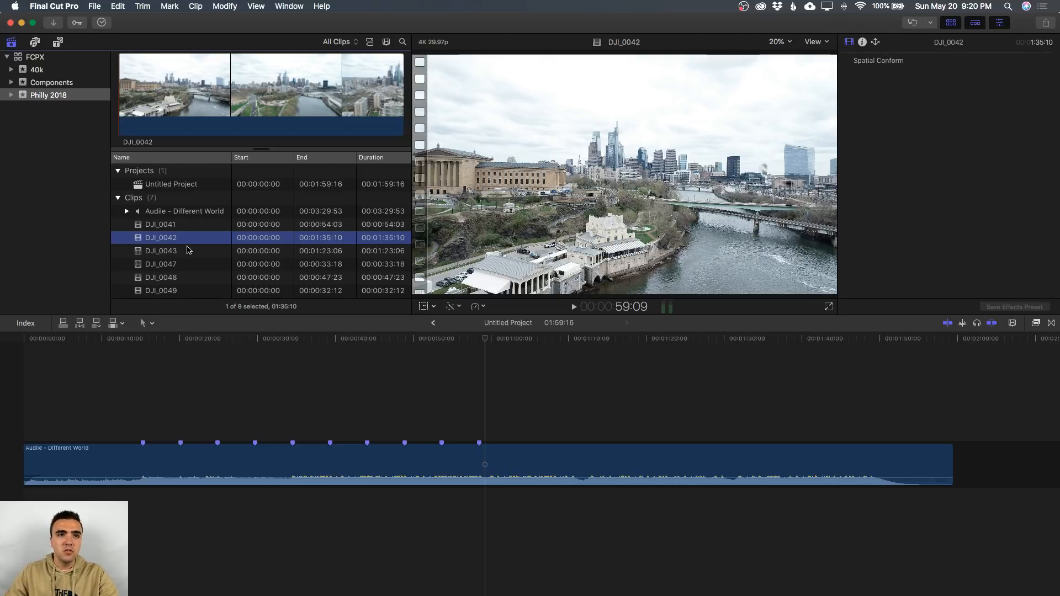
key("Down")
key("Down")
key("Down")
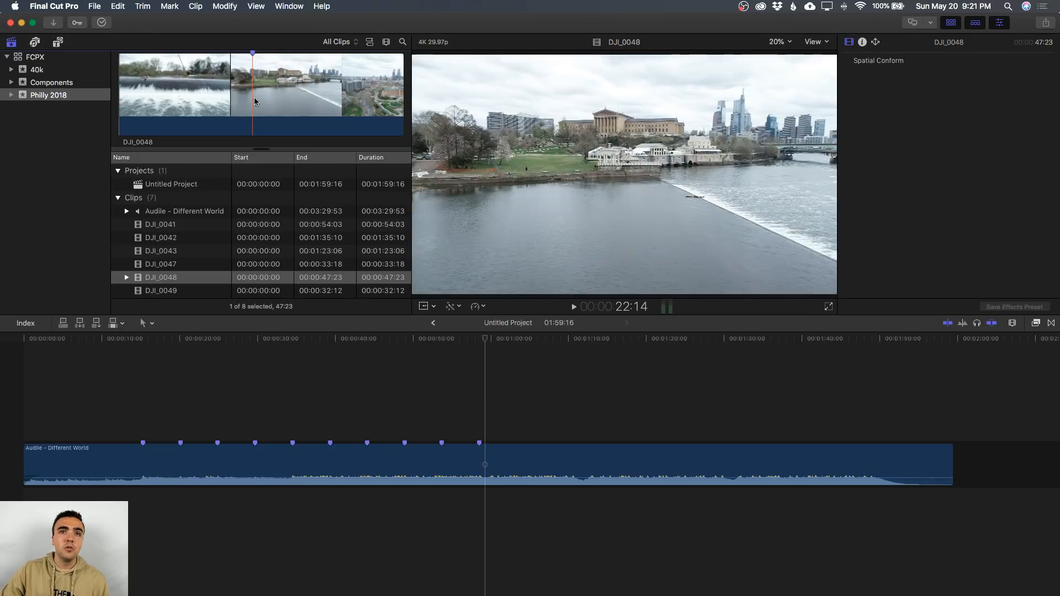
left_click_drag(254, 101, 25, 413)
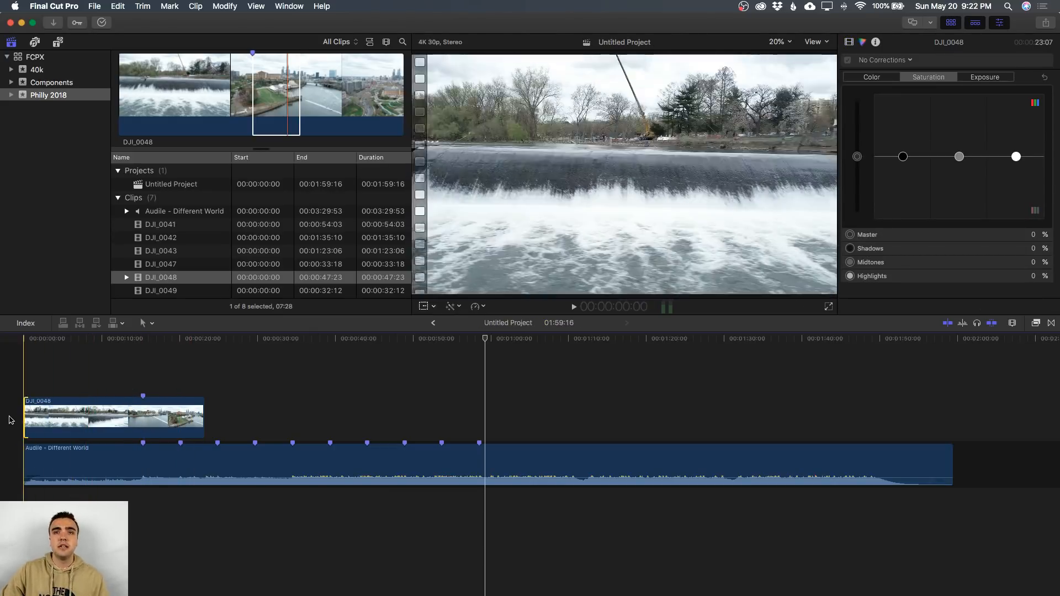
Play DJI_0048 with the music, step back to the frame shortly after the first beat, and add a second marker to the clip there.
key("space")
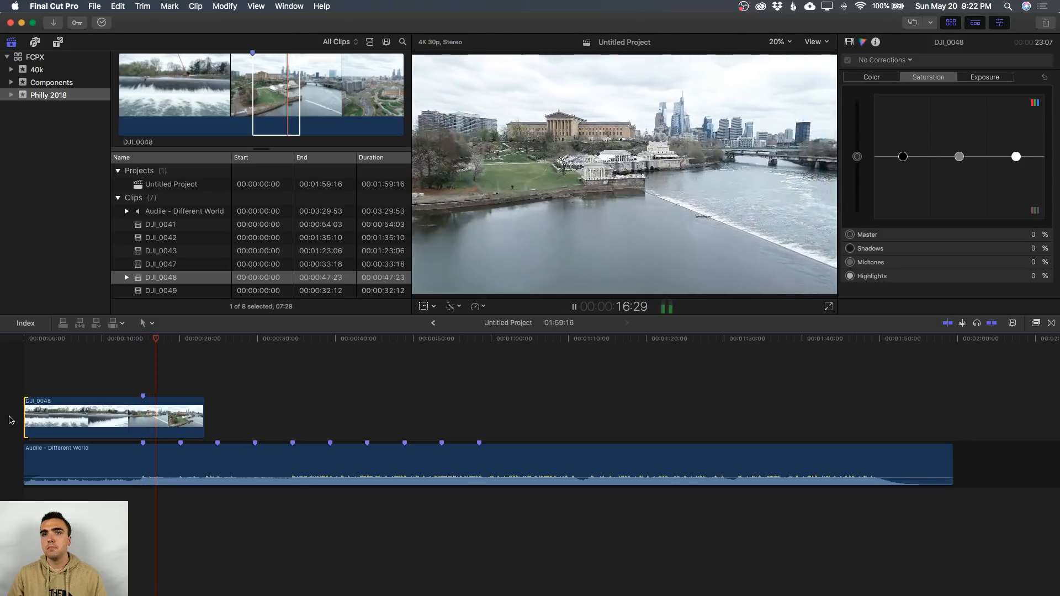
key("space")
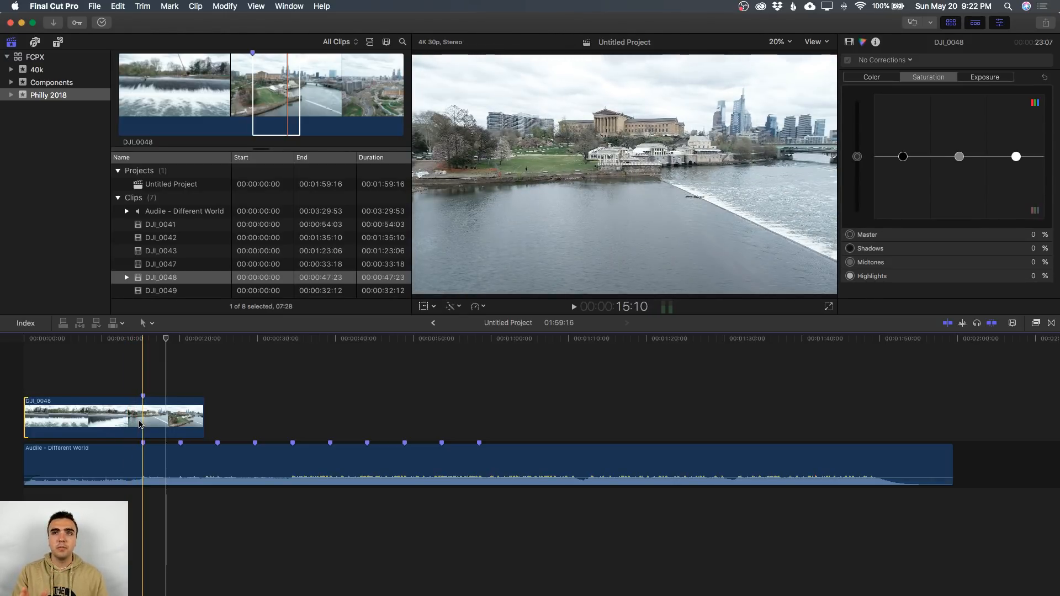
key("space")
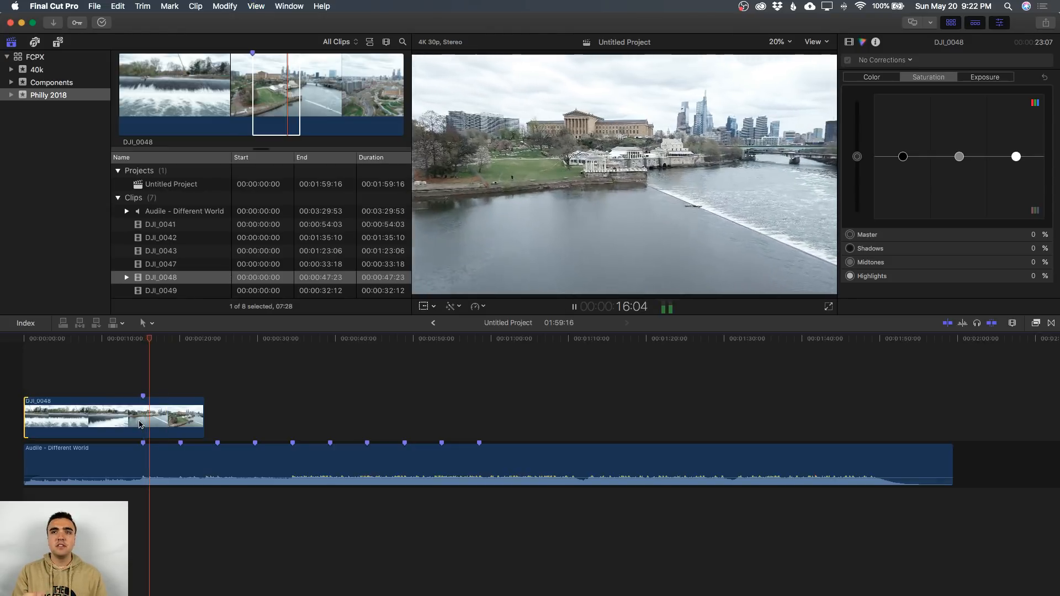
key("space")
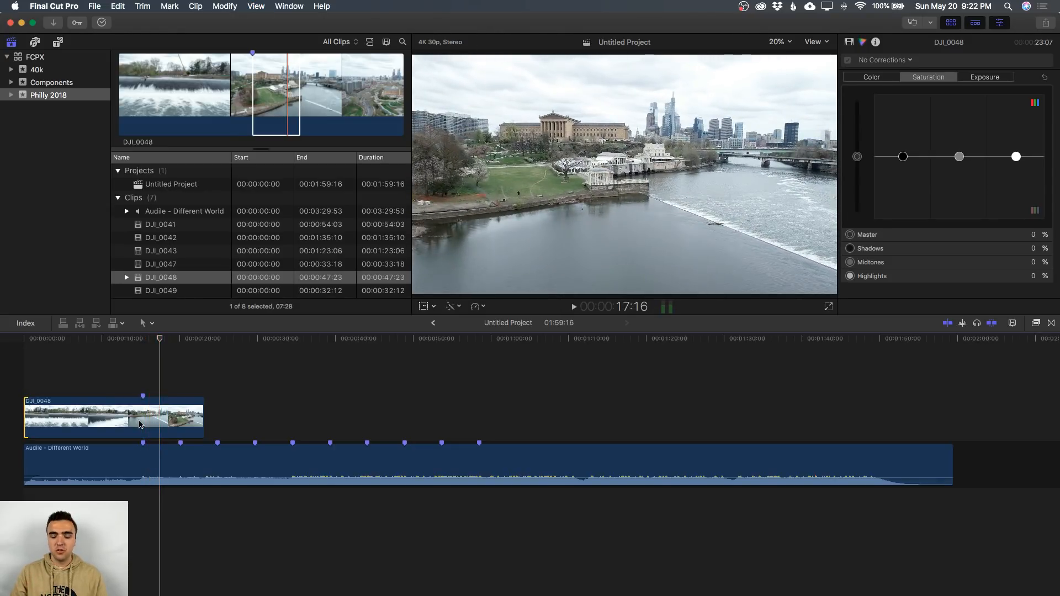
key("Left")
key("Left")
key("Left")
key("Left")
key("Left")
key("Left")
key("Left")
key("Left")
key("Left")
key("Left")
key("Left")
key("Left")
key("Left")
key("Left")
key("Left")
key("Left")
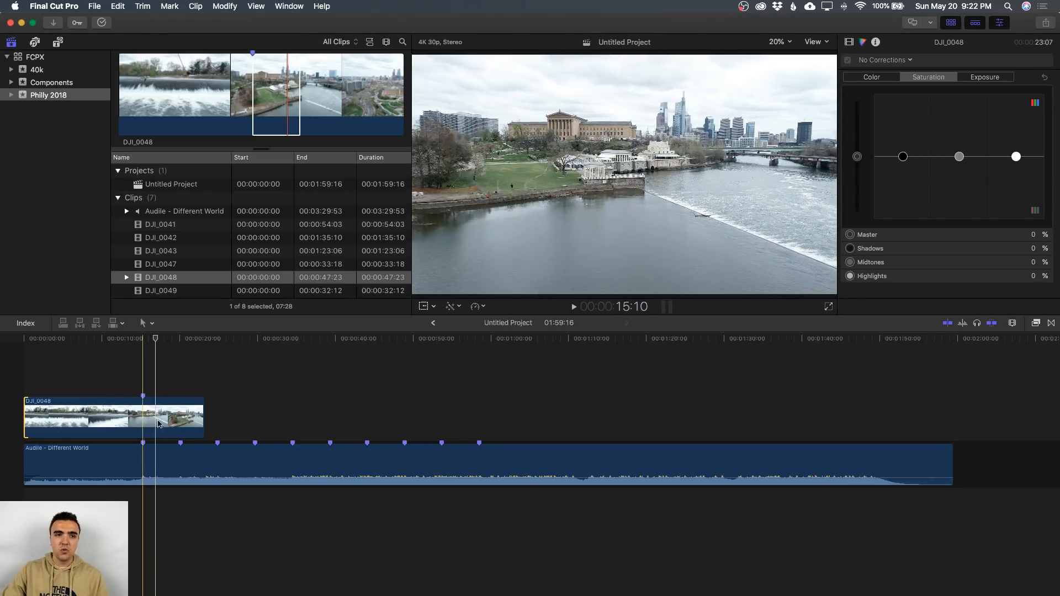
left_click(160, 424)
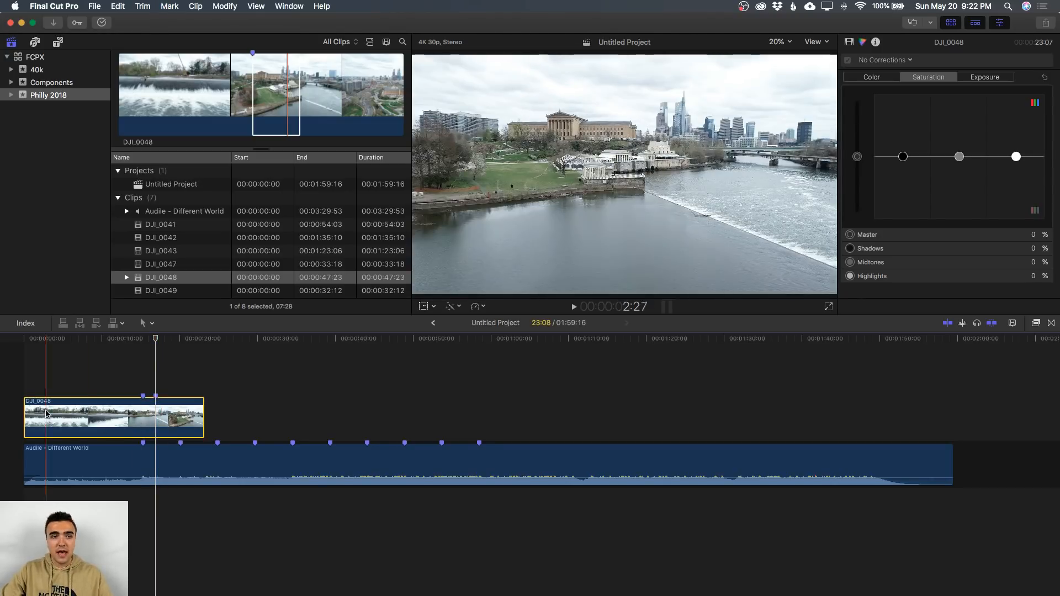
Trim DJI_0048's start to a duration of 21:19, align its second marker with the first music marker, and play across the beat.
left_click_drag(25, 420, 80, 420)
left_click_drag(159, 413, 145, 413)
left_click_drag(72, 413, 25, 413)
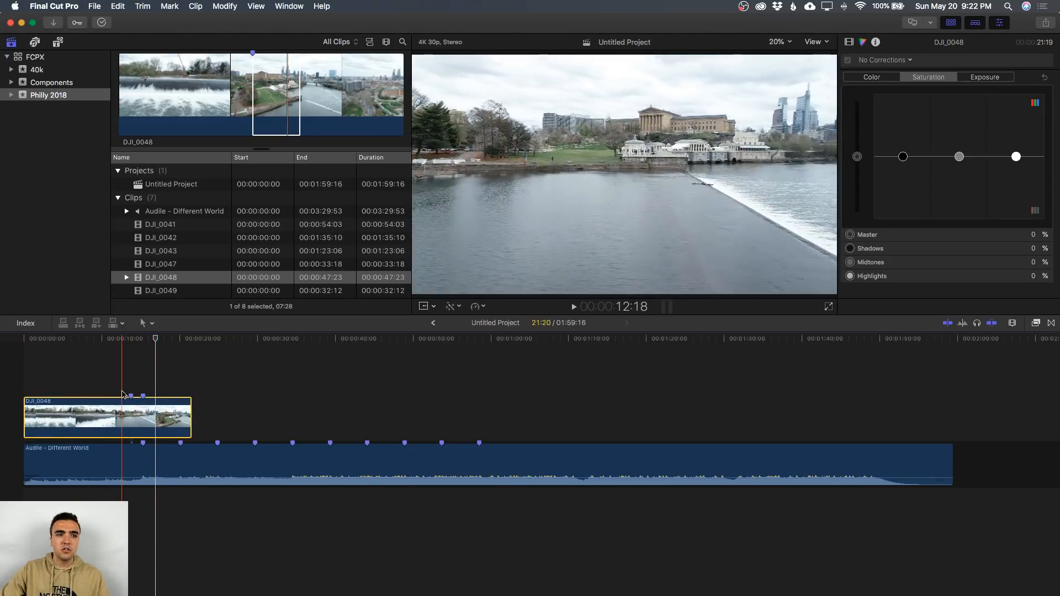
left_click(122, 394)
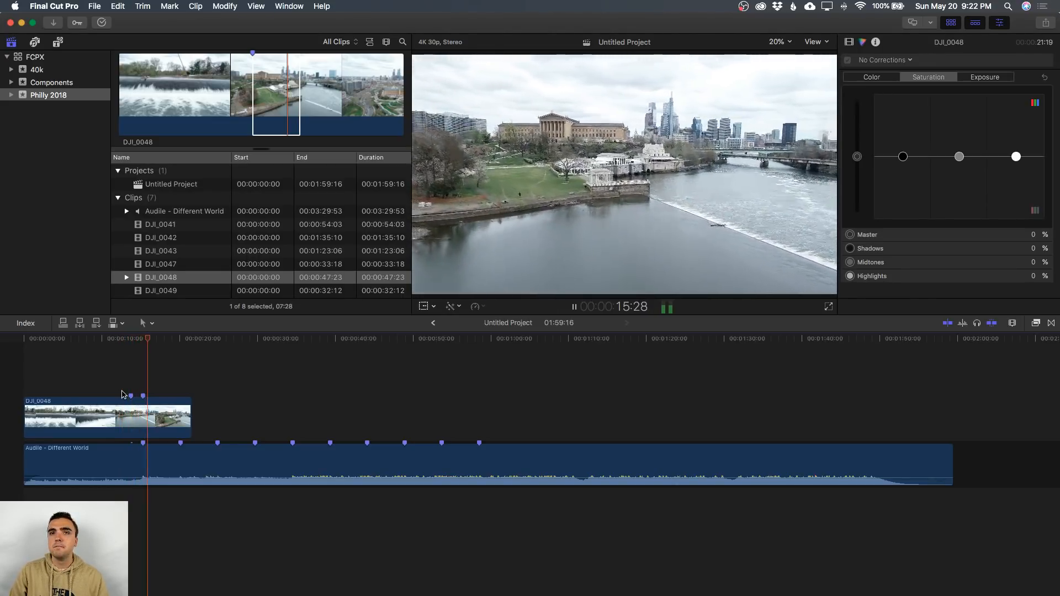
key("space")
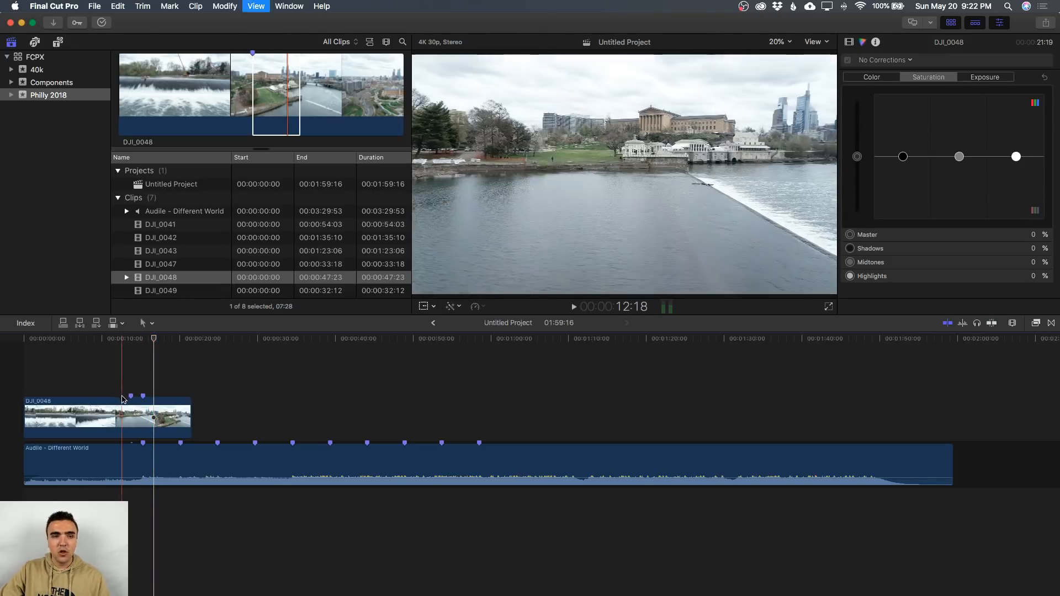
Nudge DJI_0048 slightly earlier against the first music marker, replay it, and fit its start to the project start for a duration of 21:13.
left_click_drag(117, 410, 121, 410)
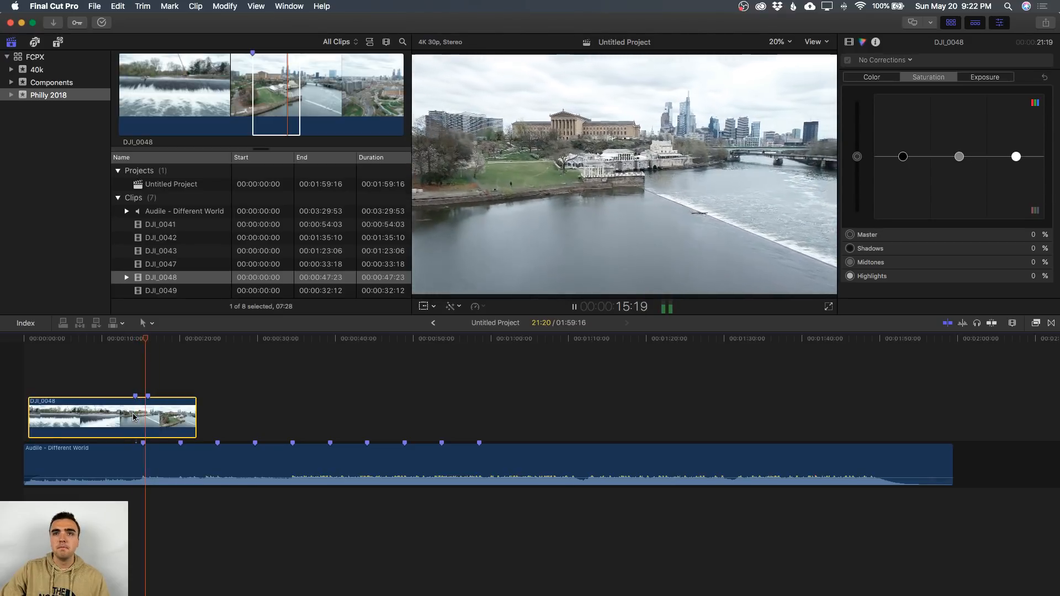
left_click_drag(133, 417, 128, 418)
left_click_drag(26, 415, 32, 414)
left_click_drag(91, 416, 89, 417)
key("space")
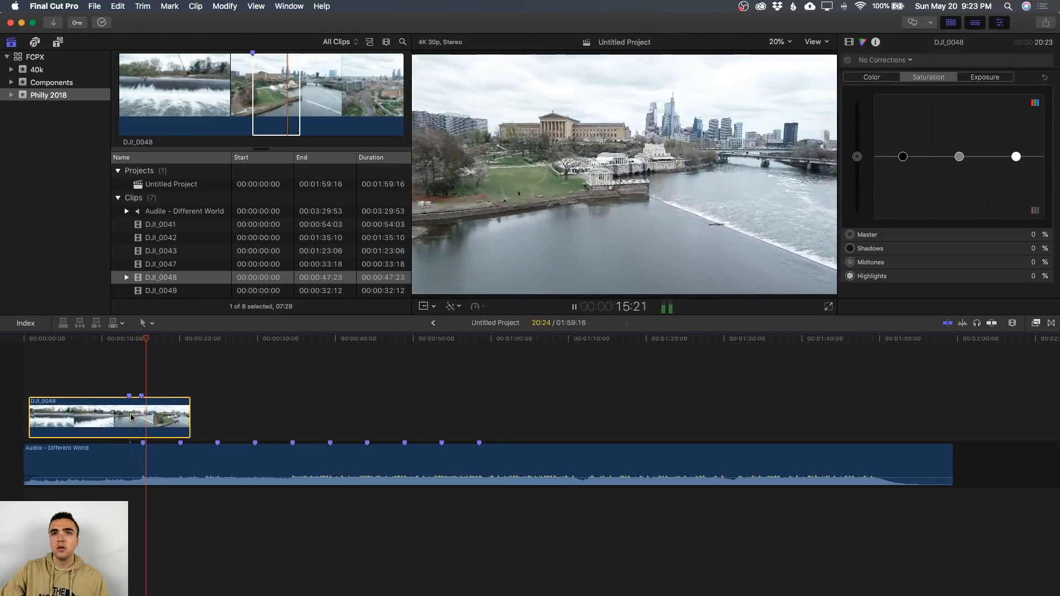
key("space")
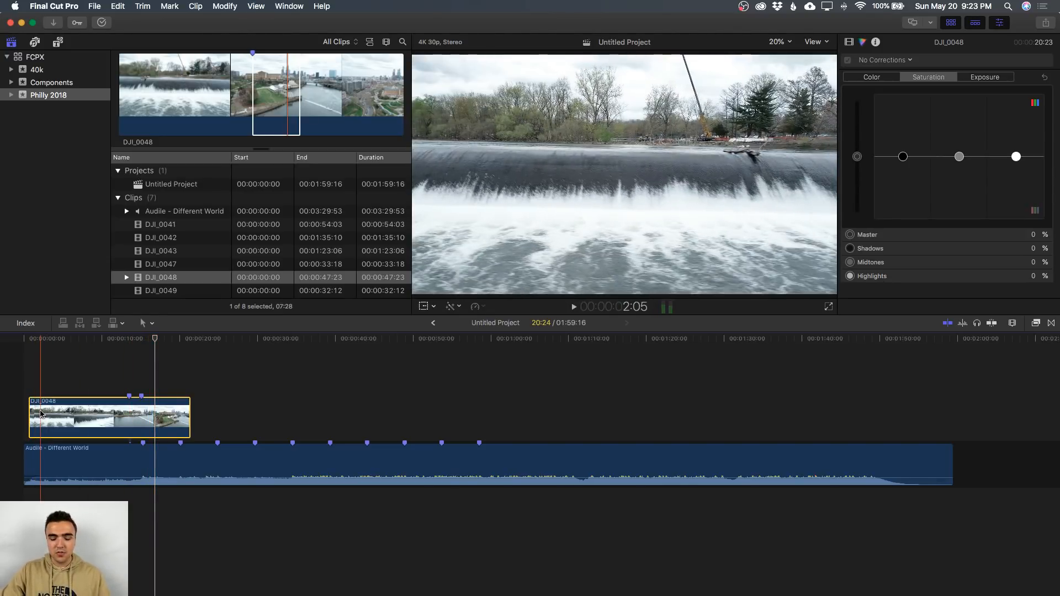
left_click_drag(30, 413, 24, 414)
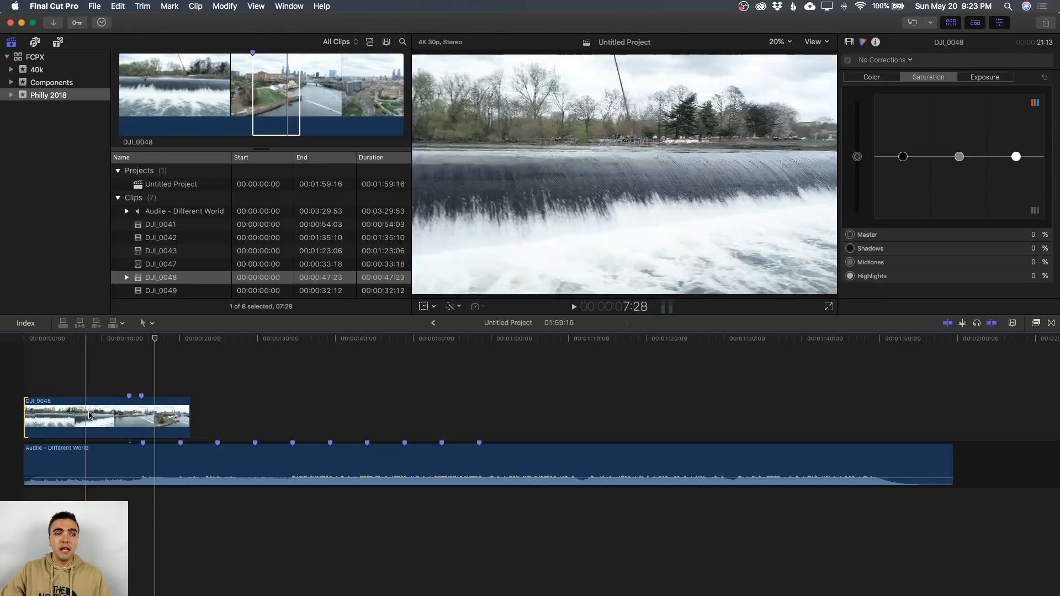
Delete both markers from the DJI_0048 clip in the timeline.
right_click(141, 396)
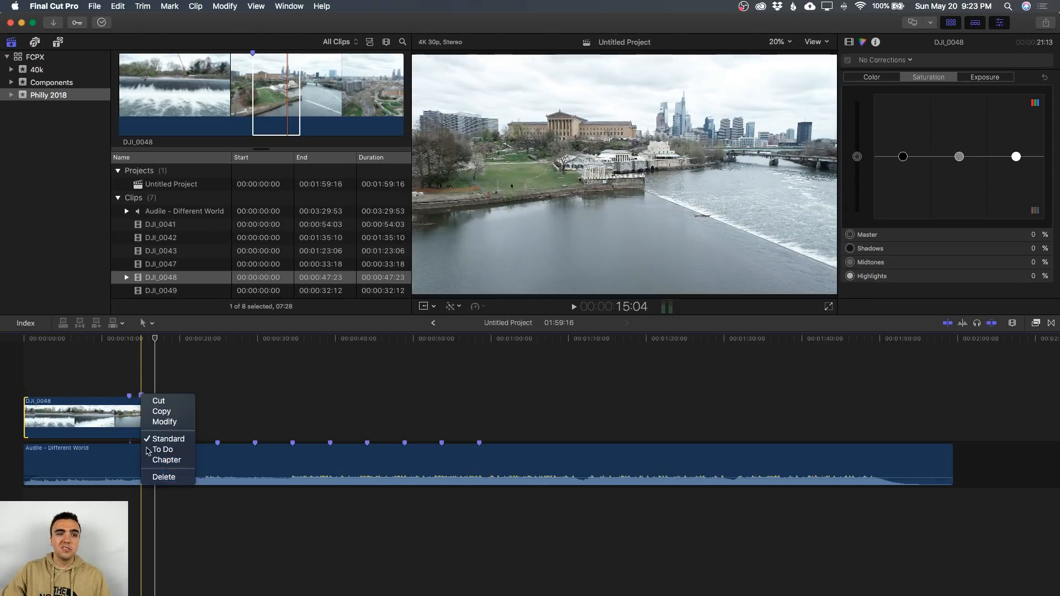
left_click(160, 477)
right_click(129, 396)
left_click(153, 477)
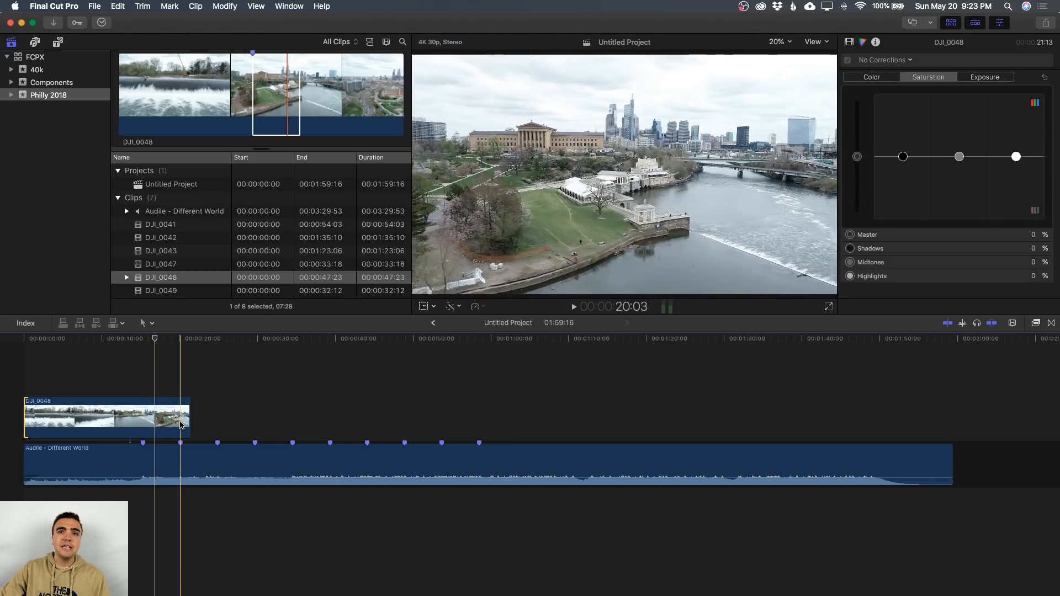
Extend DJI_0048 to the third music marker, split it at the second one, at 20:03, and delete the piece after the cut.
left_click_drag(188, 421, 215, 422)
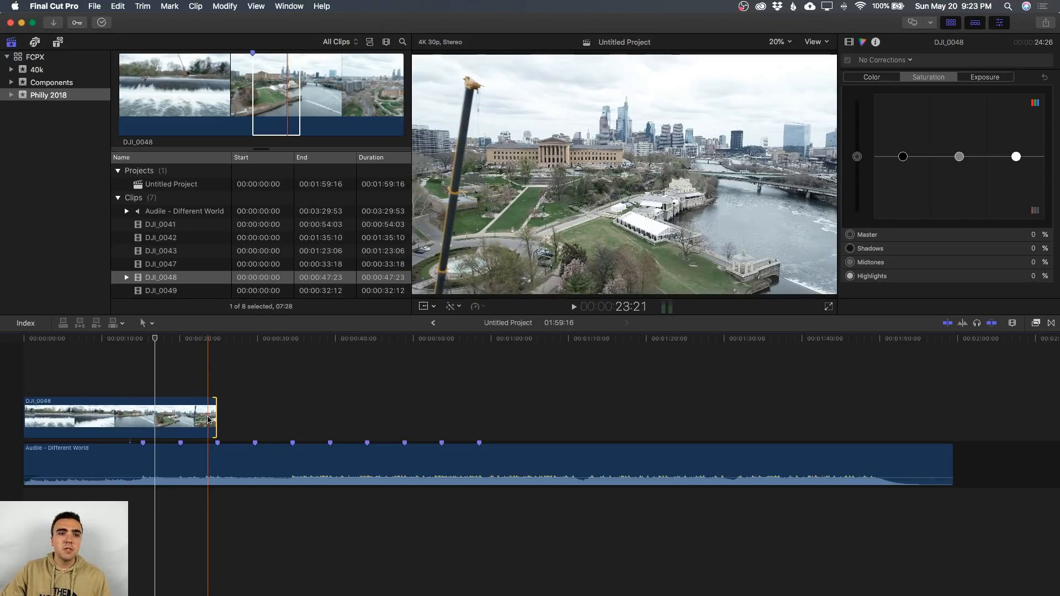
left_click(176, 418)
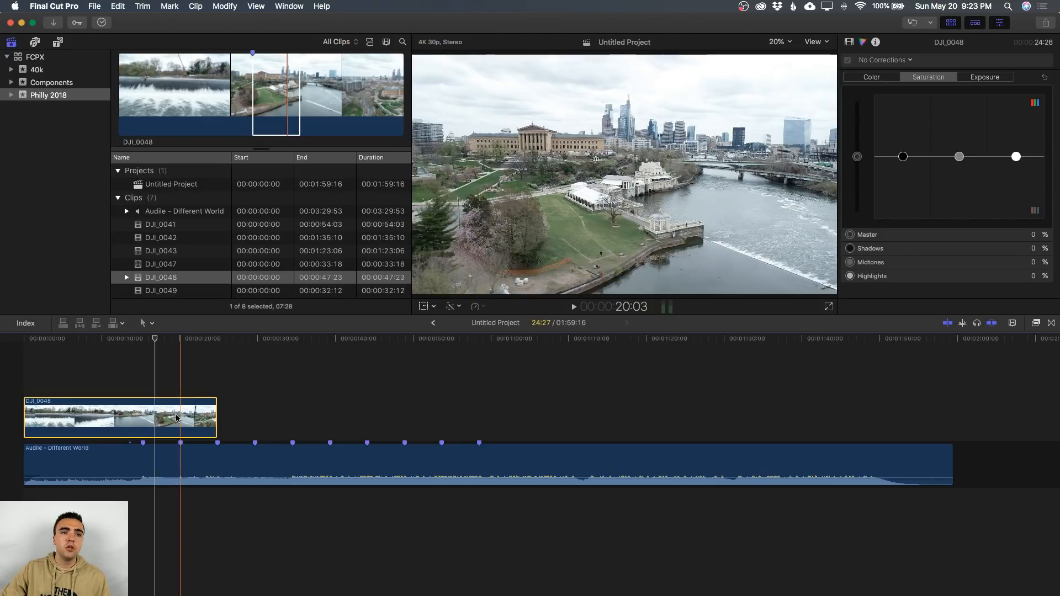
key("super+b")
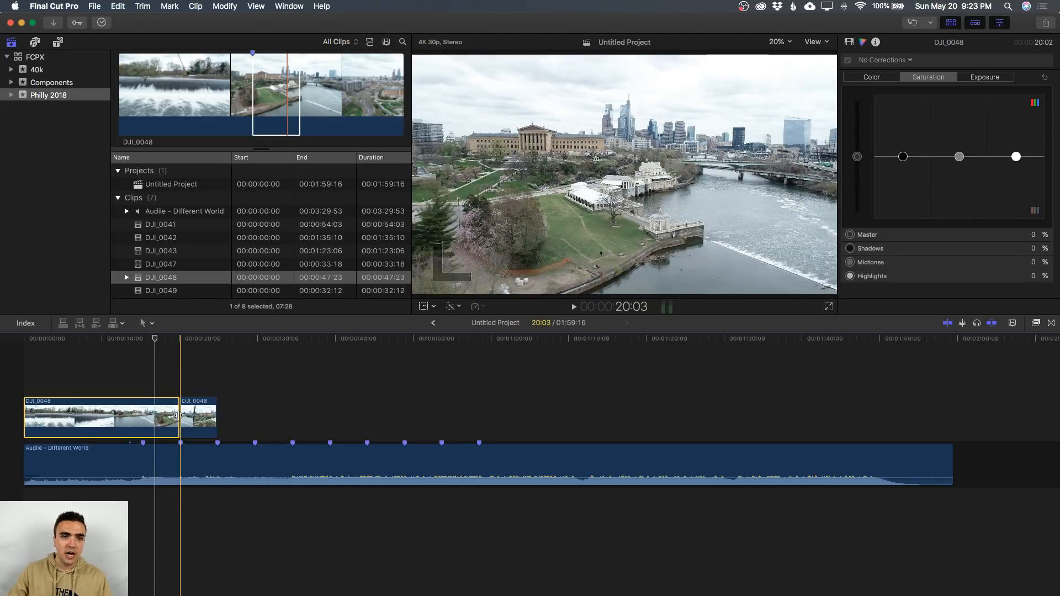
left_click(201, 419)
key("Delete")
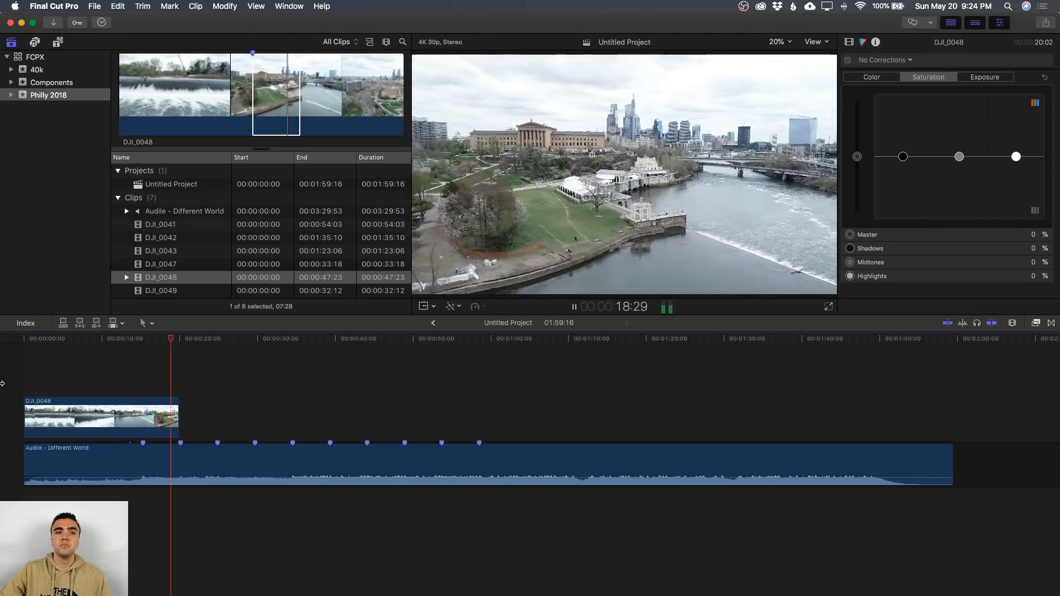
key("space")
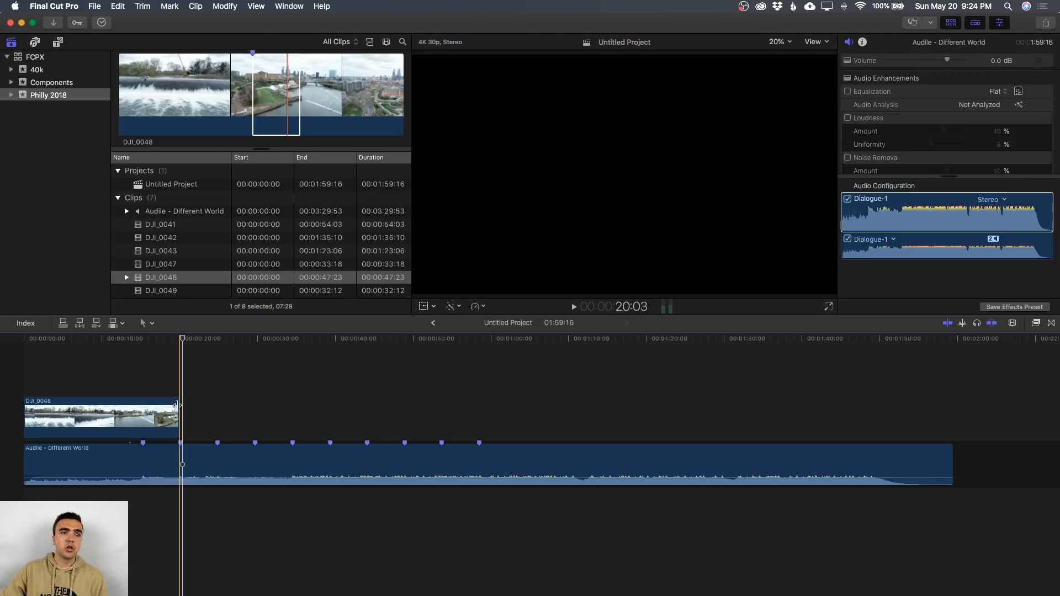
Review the drone clips in the browser and place a 3:20 range of DJI_0049, starting around 14:03, directly after DJI_0048.
left_click(175, 290)
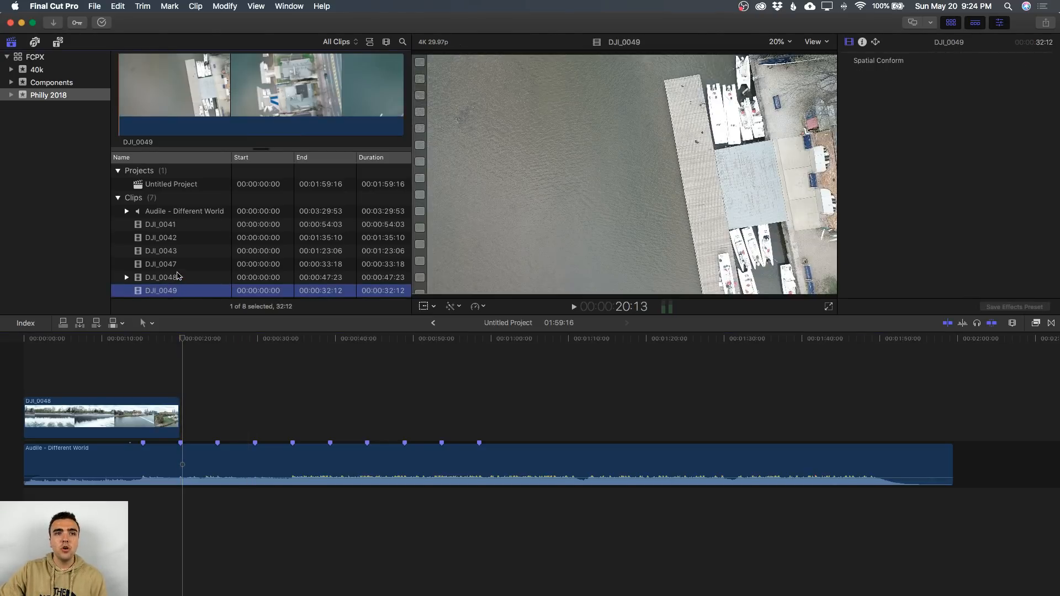
left_click(181, 266)
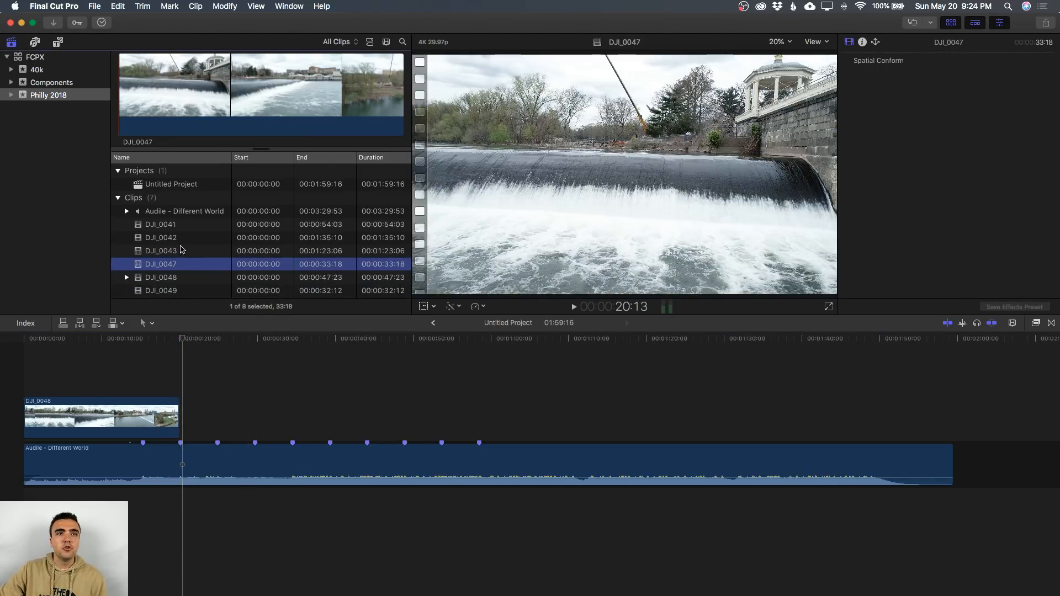
left_click(183, 239)
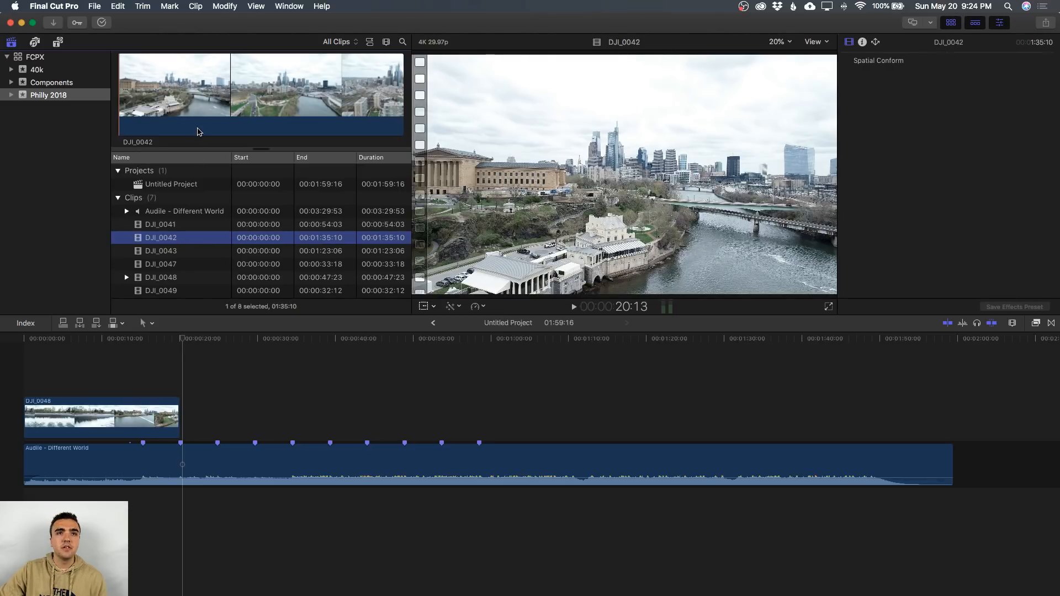
left_click(175, 227)
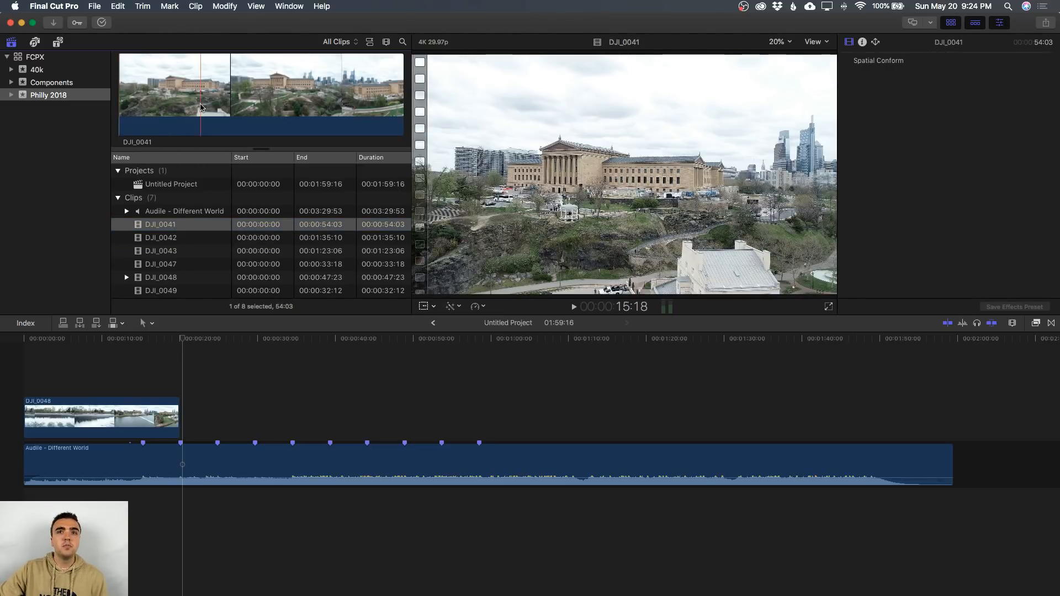
left_click(172, 291)
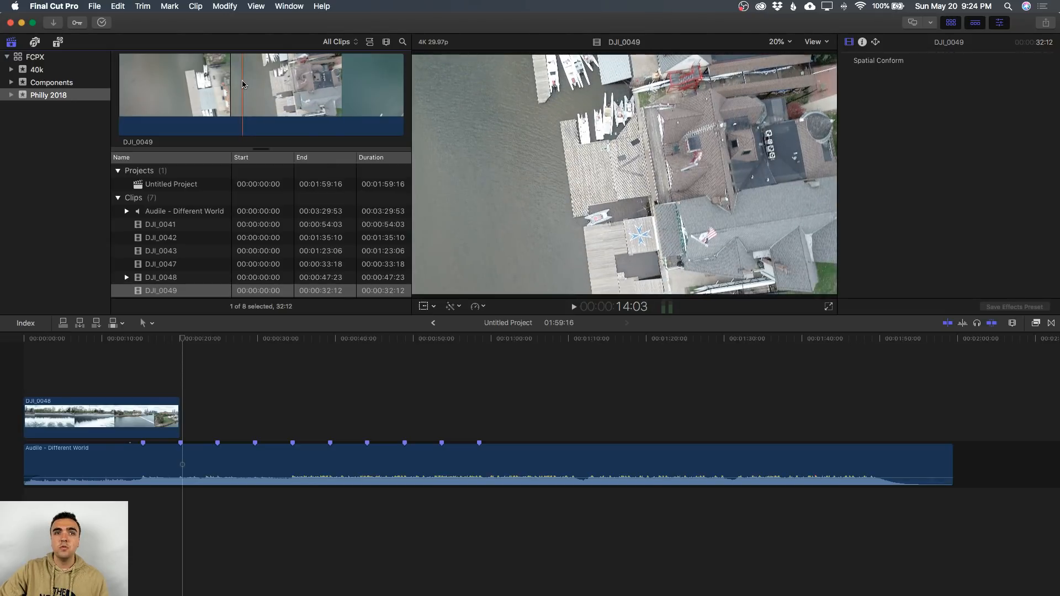
left_click_drag(242, 84, 178, 399)
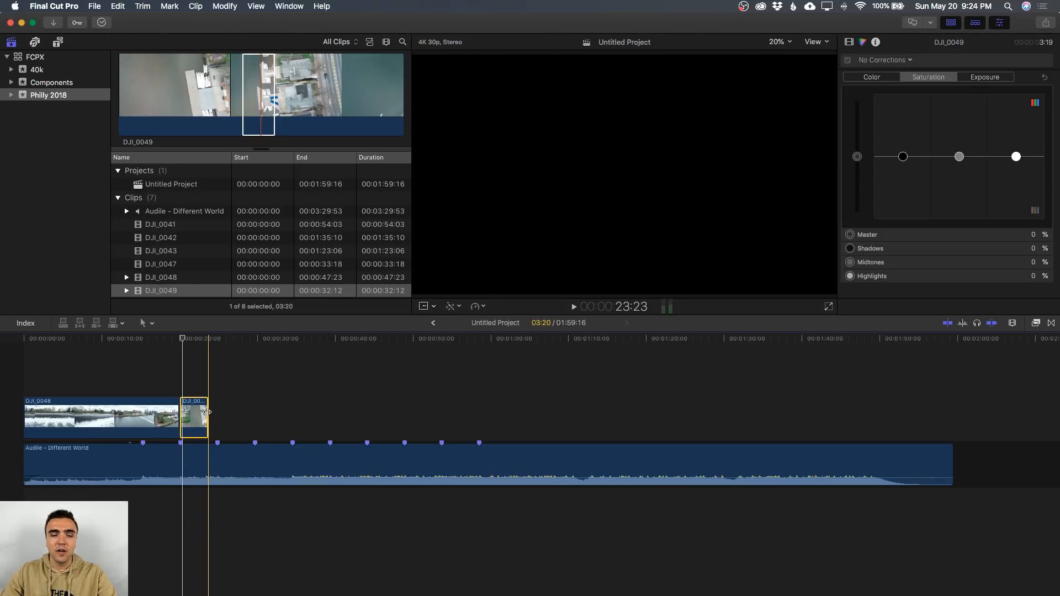
Extend DJI_0049 to the fourth music marker, play across the cut, and trim its end back to the third marker for a duration of 4:23.
left_click_drag(206, 411, 253, 412)
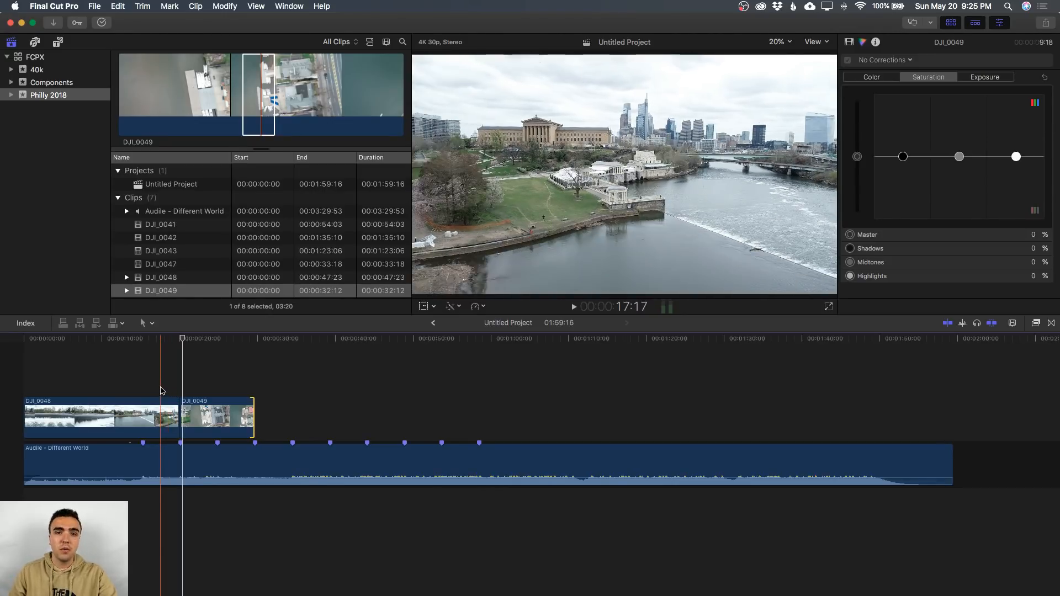
key("space")
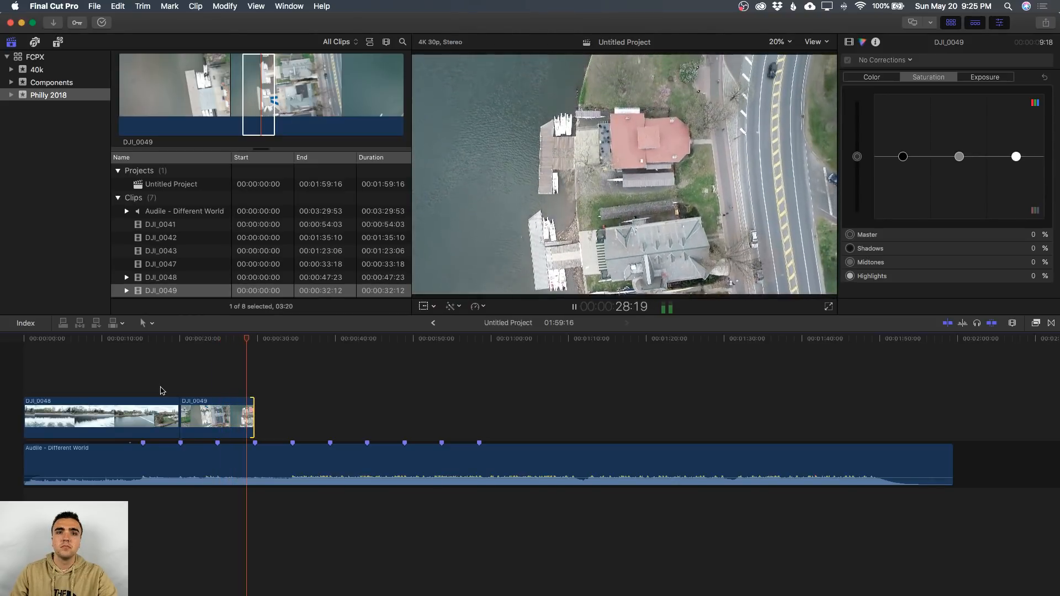
key("space")
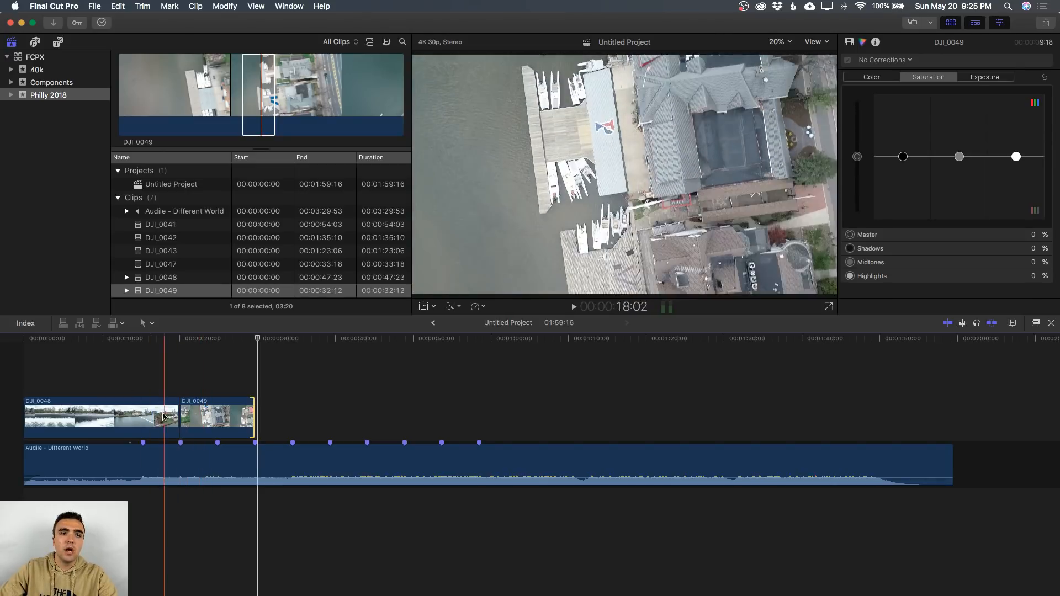
left_click_drag(257, 421, 221, 421)
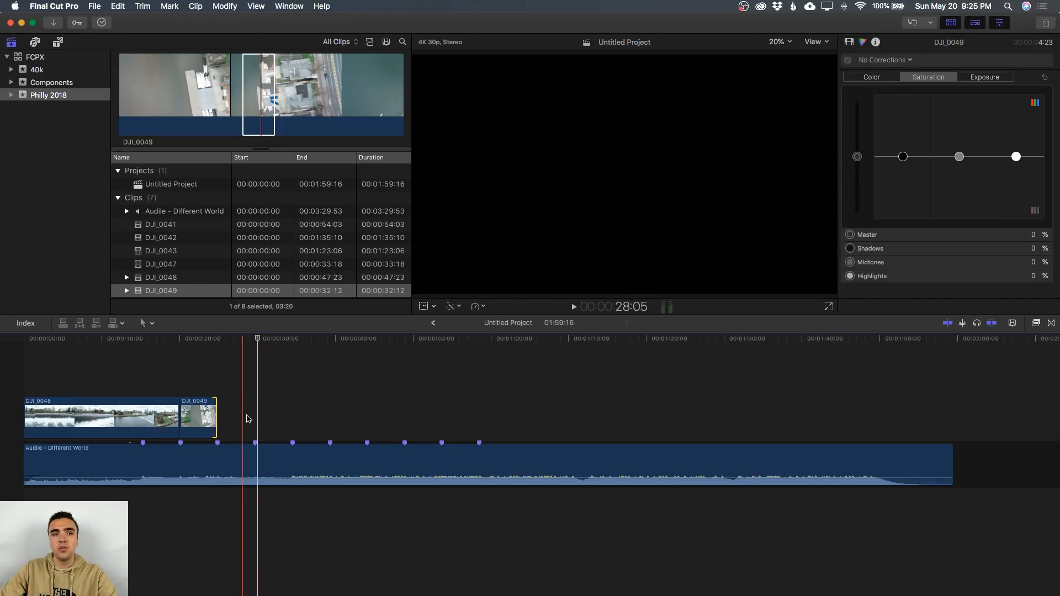
Play the music across the fifth marker to hear the beat change.
left_click(285, 420)
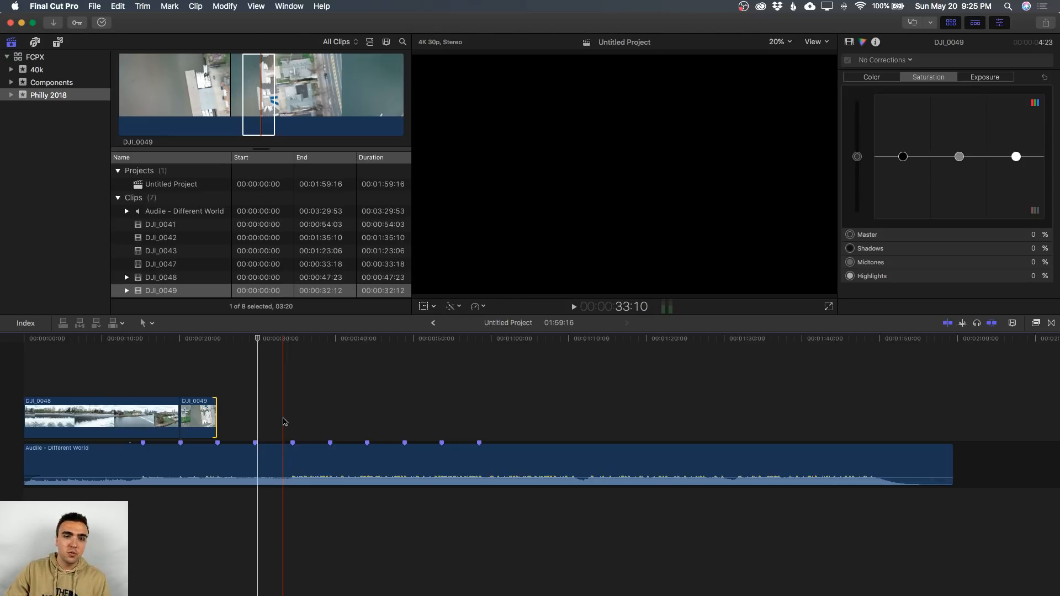
key("space")
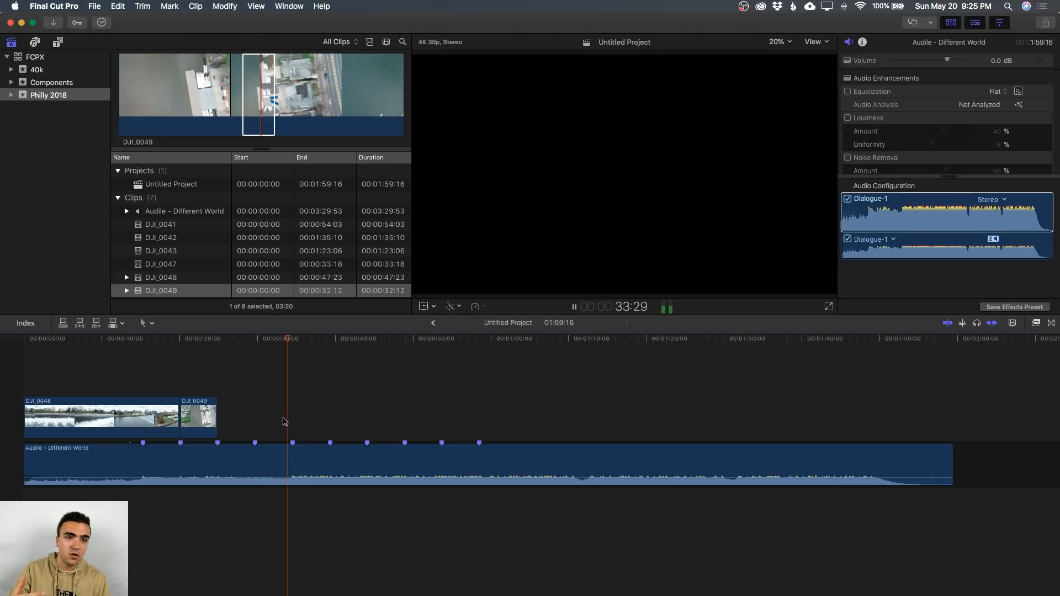
key("space")
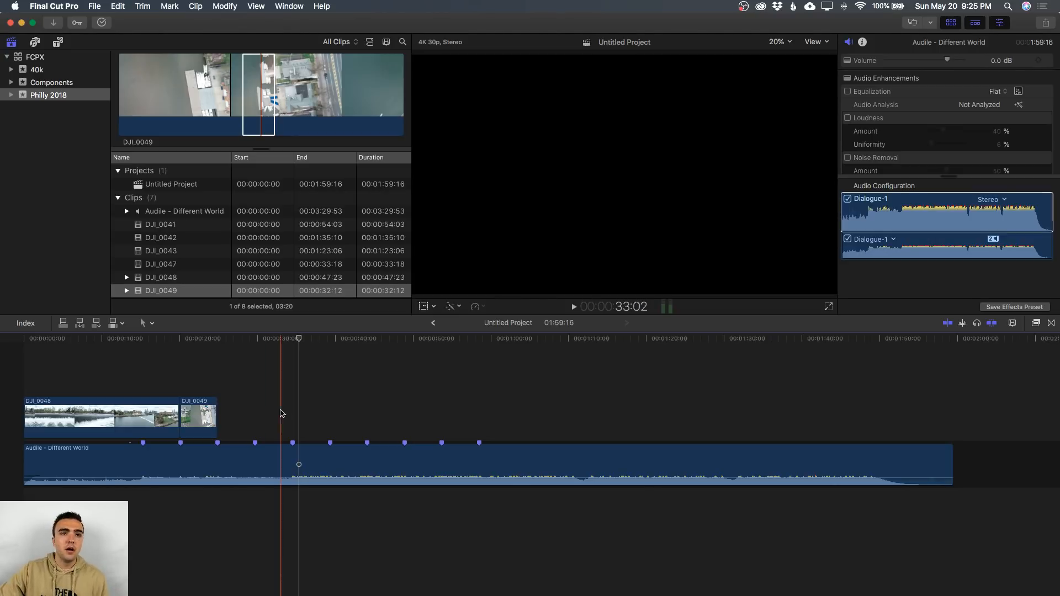
Review the browser clips, select a 6:26 range of DJI_0041 starting around 22:11, and place it directly after DJI_0049.
left_click(188, 250)
left_click(185, 265)
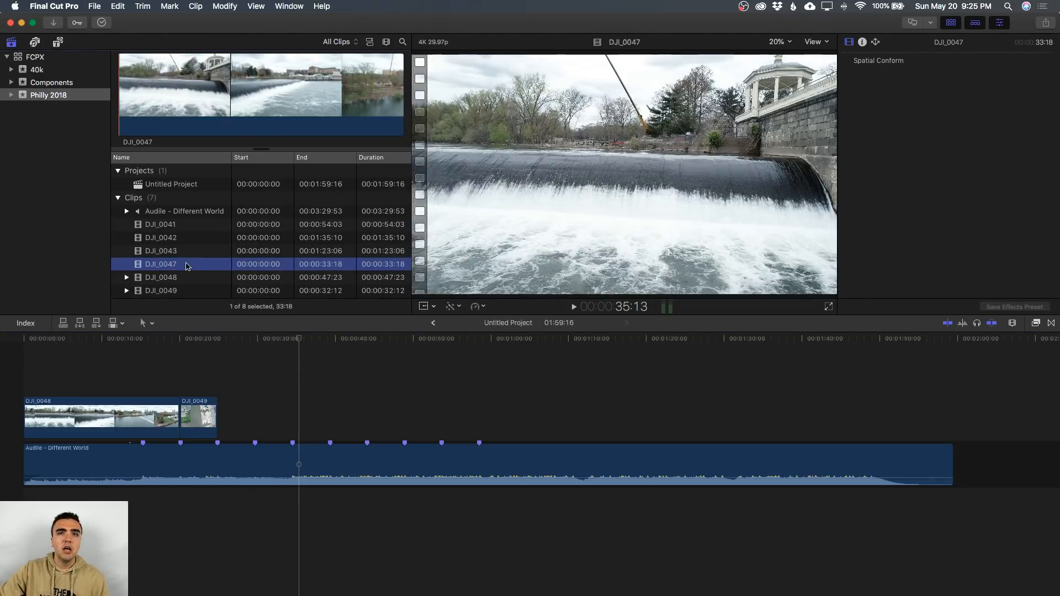
left_click(178, 281)
left_click(179, 286)
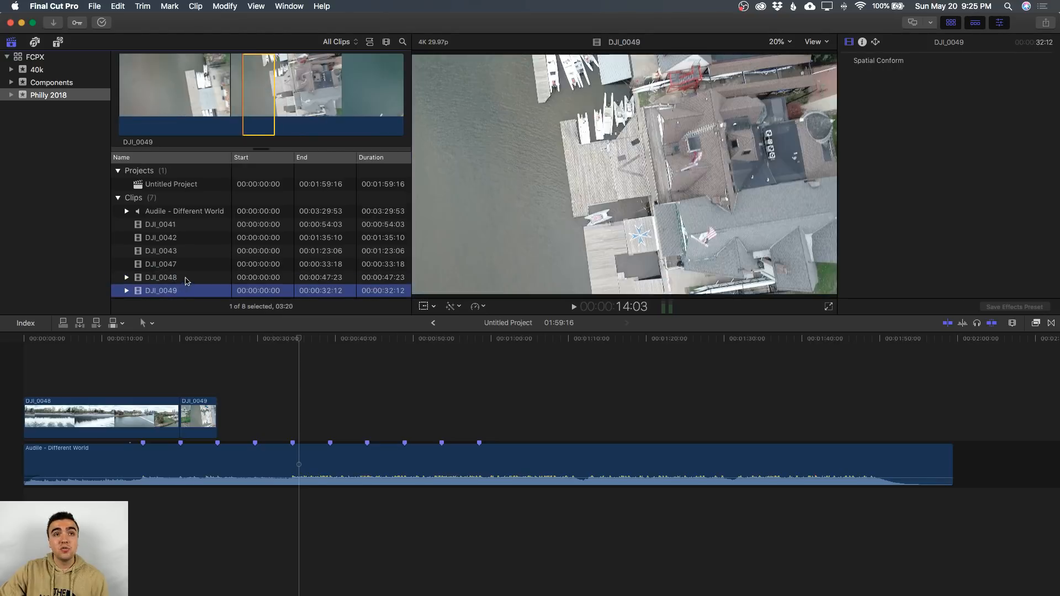
left_click(188, 226)
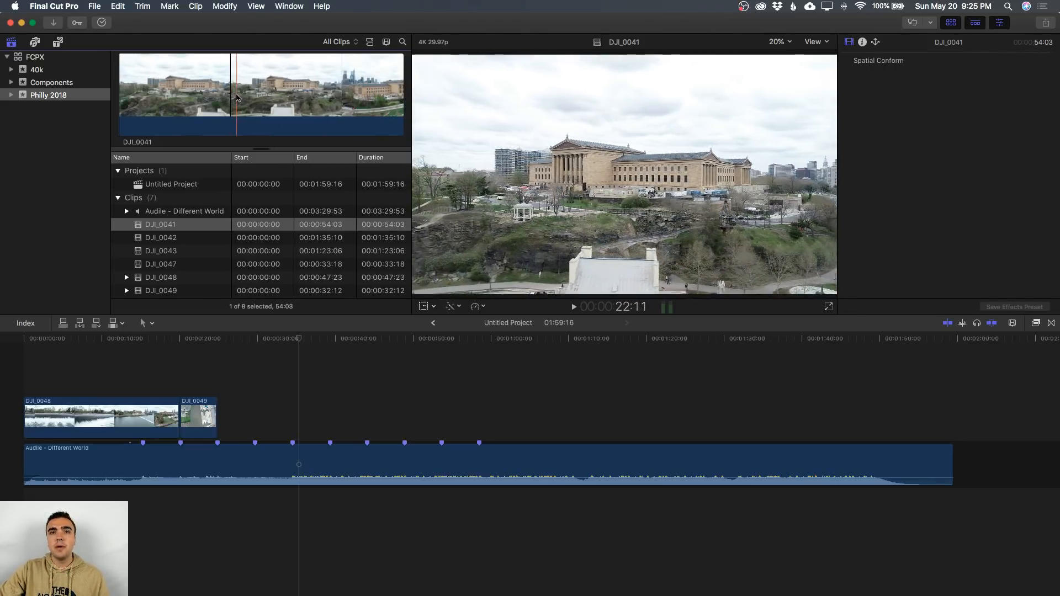
left_click_drag(238, 96, 273, 97)
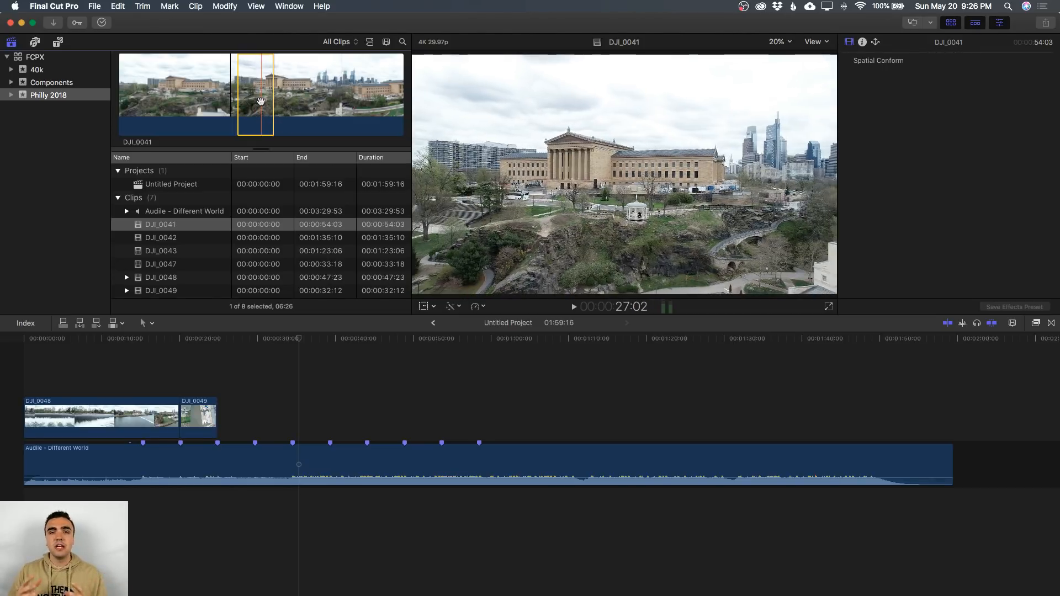
left_click_drag(258, 120, 225, 422)
key("super+6")
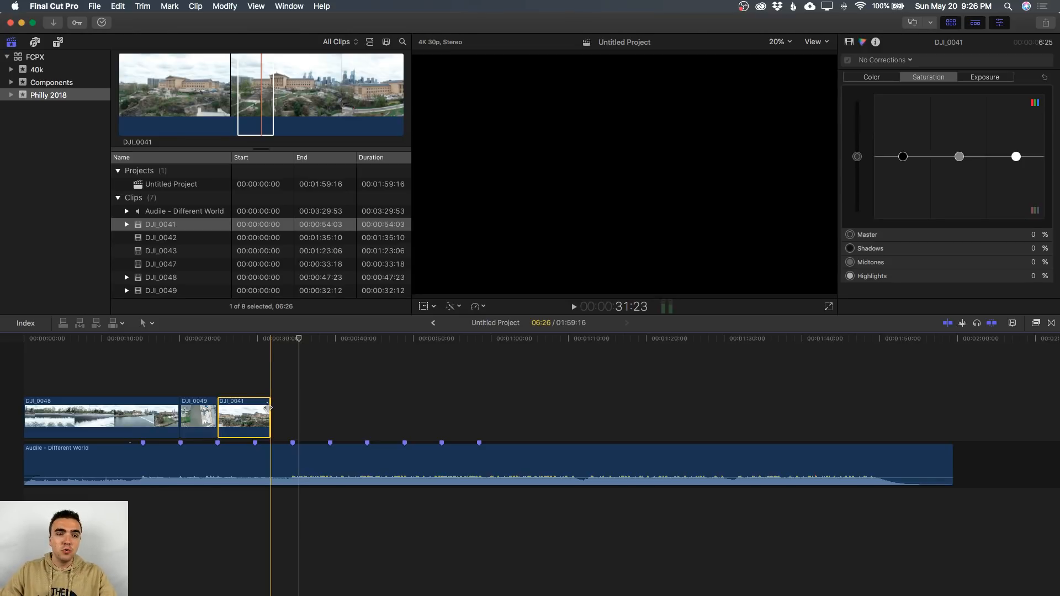
Extend DJI_0041 to the fifth music marker for a duration of 9:18 and play the edit from DJI_0048 past the clip's end.
left_click_drag(269, 408, 290, 408)
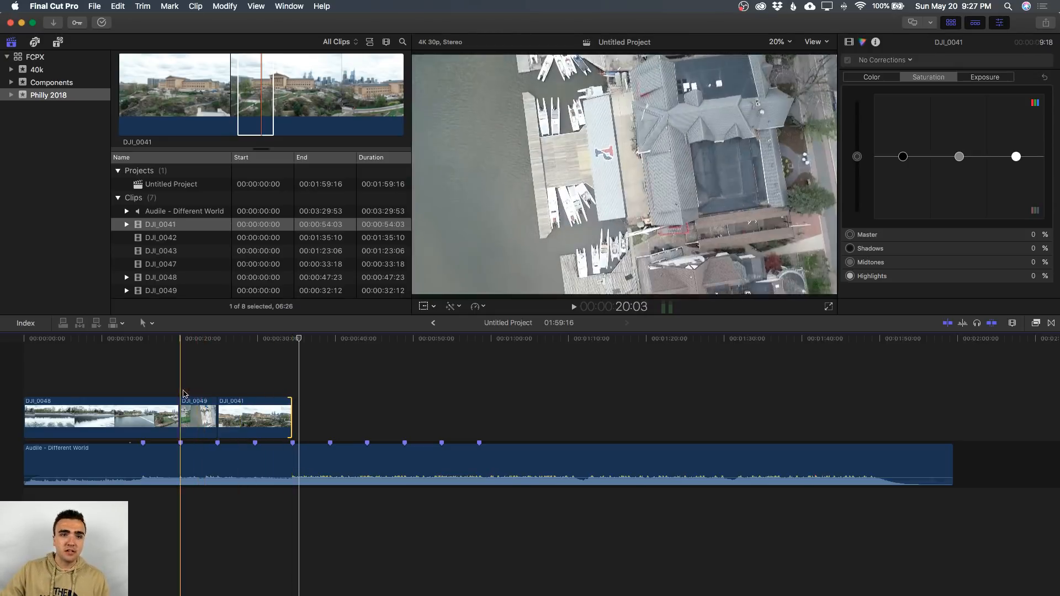
left_click(131, 390)
key("space")
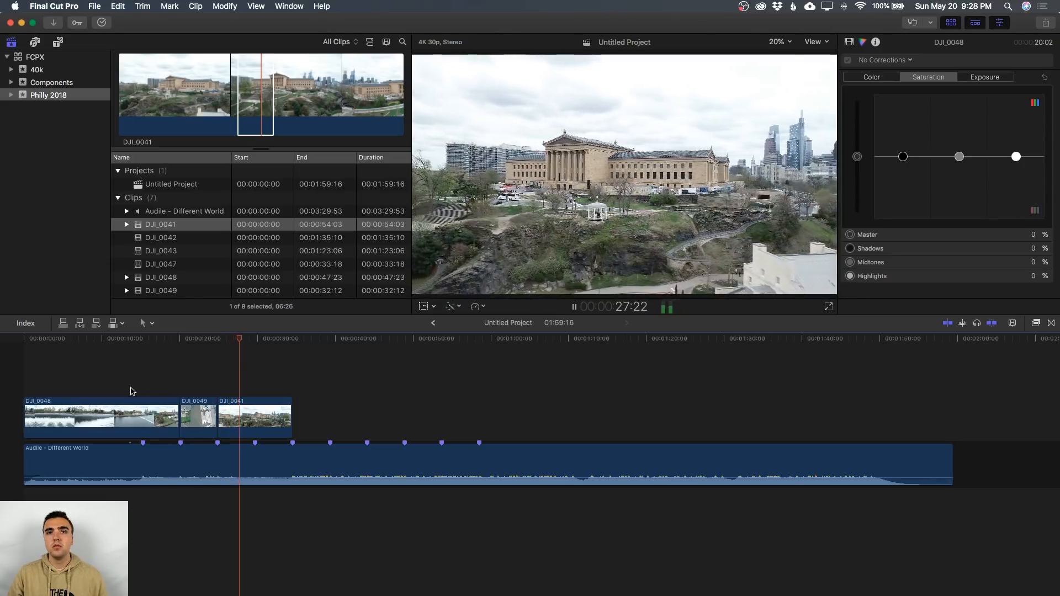
key("space")
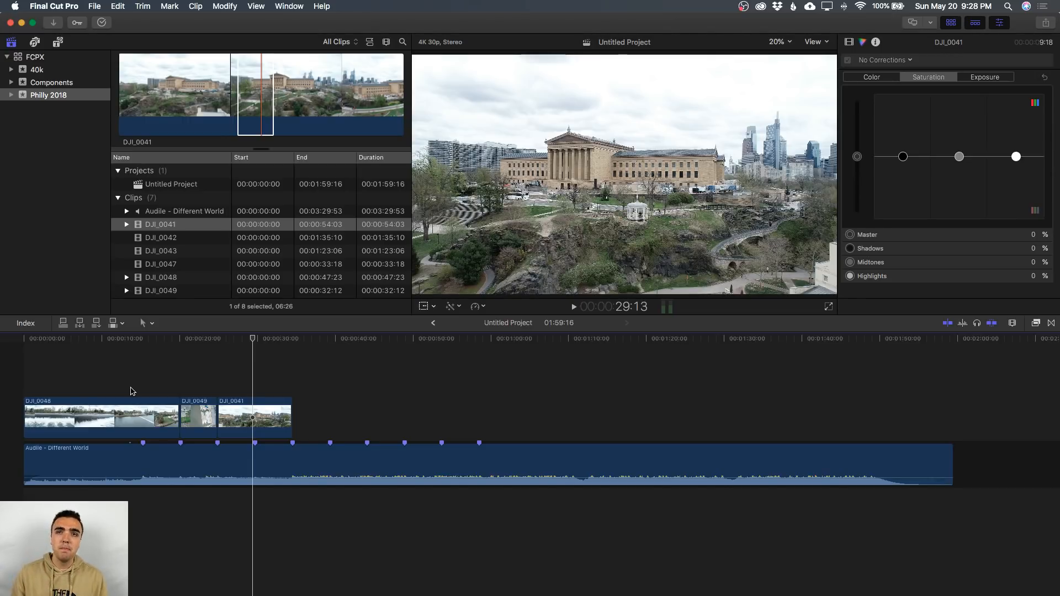
key("space")
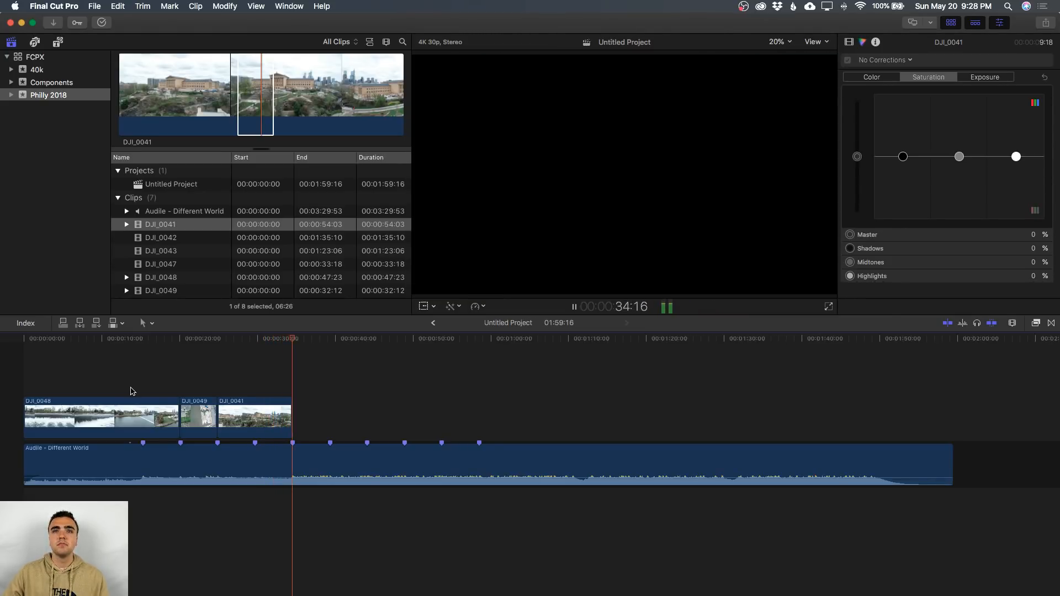
key("space")
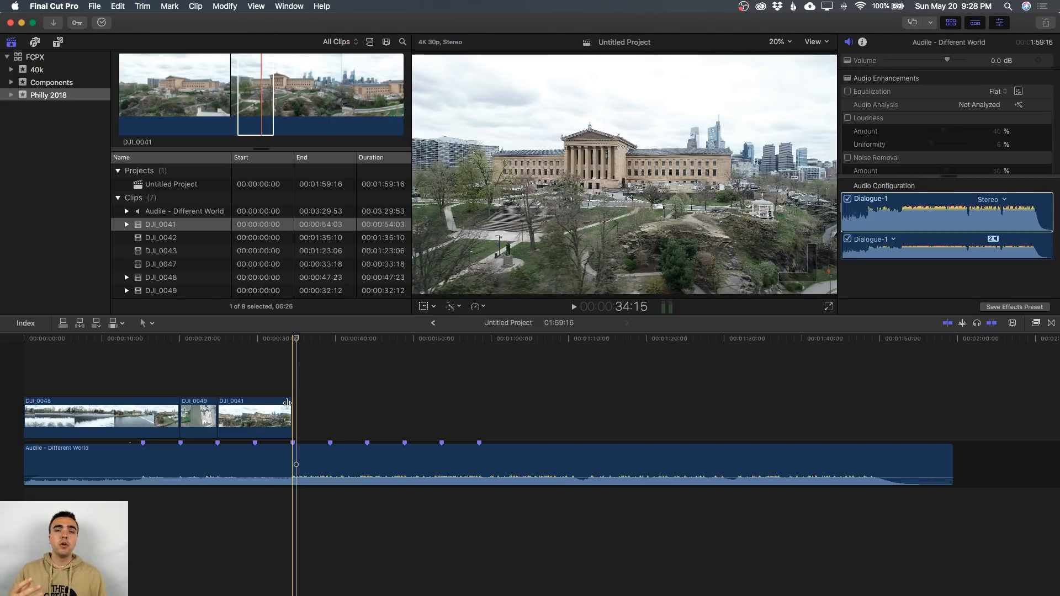
Add a range of DJI_0042 after DJI_0041, fit its end to the sixth music marker for a duration of 4:24, and play across the cut.
left_click(159, 239)
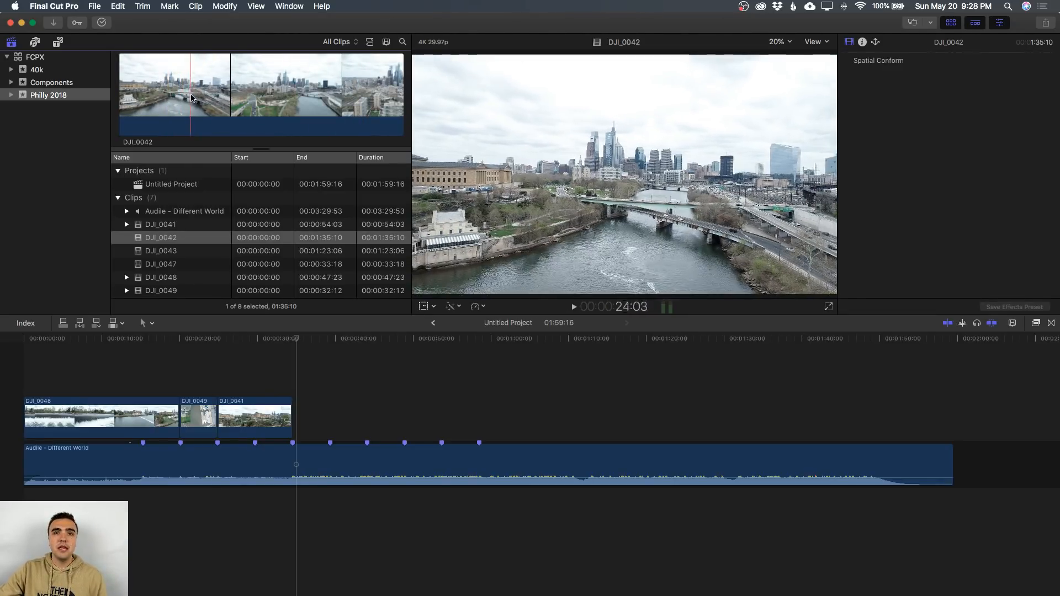
mouse_move(199, 98)
left_mouse_down()
mouse_move(216, 96)
mouse_move(219, 166)
mouse_move(303, 427)
mouse_move(219, 425)
mouse_move(330, 414)
left_mouse_up()
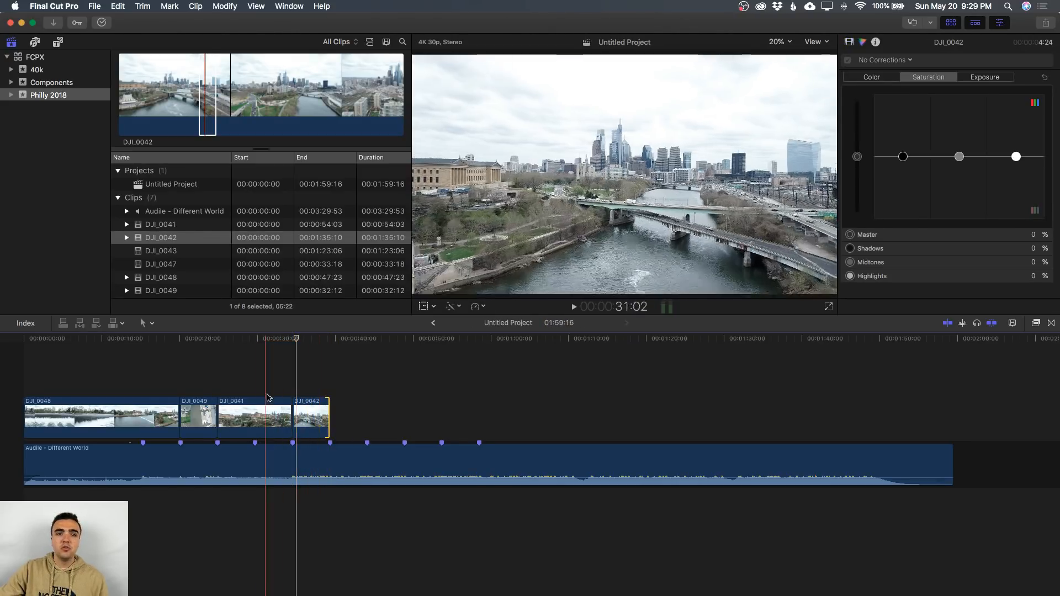
left_click(277, 392)
key("space")
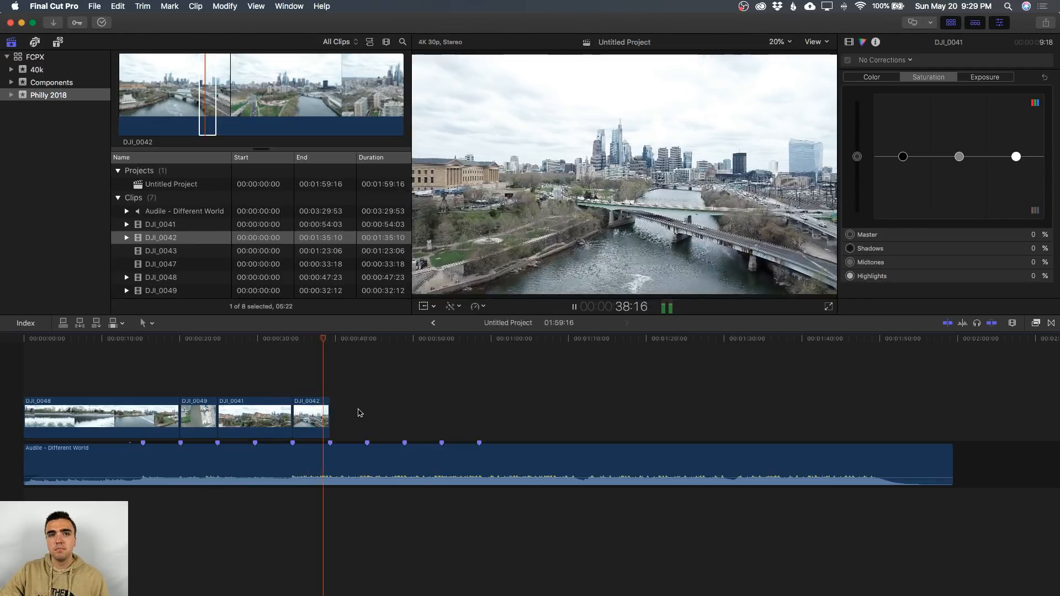
key("space")
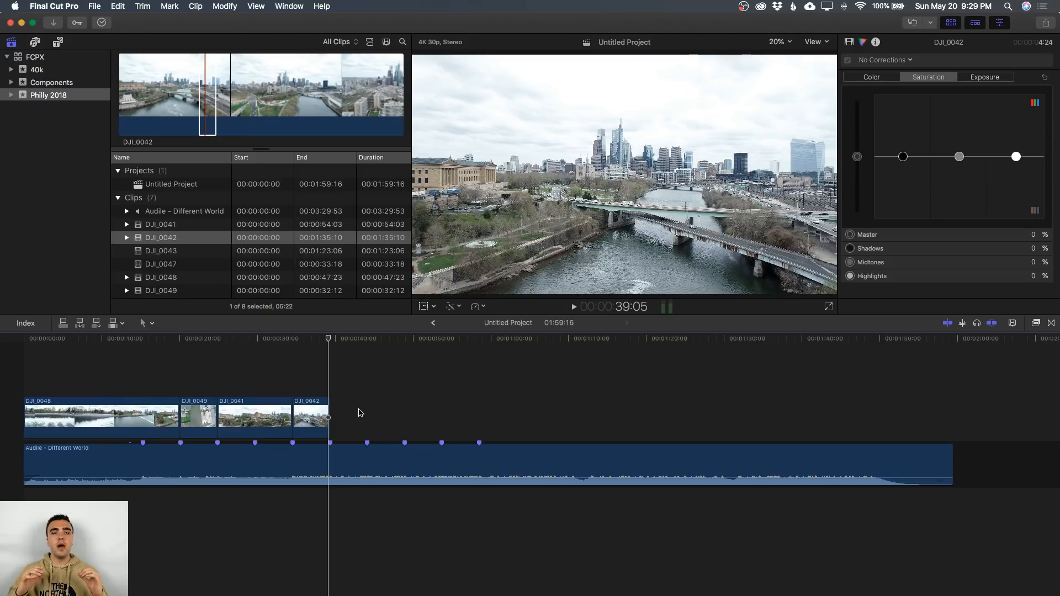
Append a second, 10:23 range of DJI_0042, trim its end to the eighth music marker for a duration of 9:17, and play it back.
left_click(239, 79)
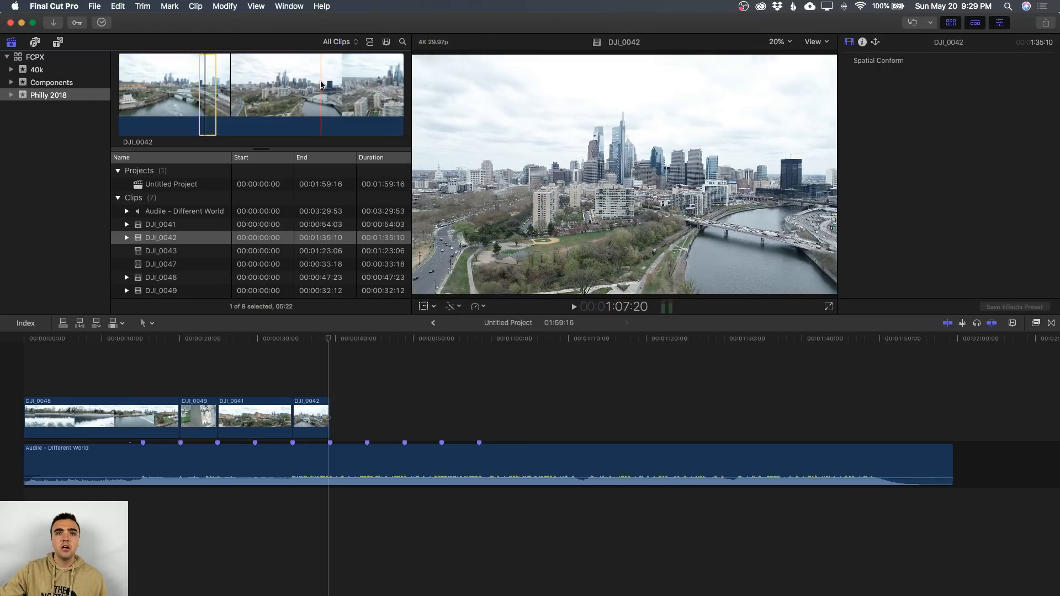
left_click_drag(325, 85, 343, 427)
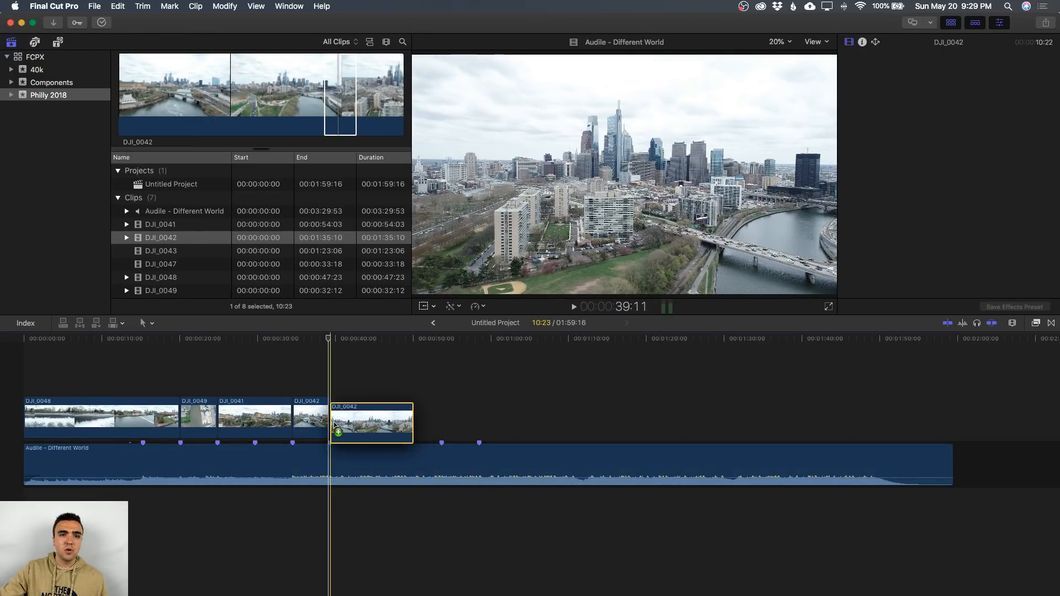
left_click_drag(415, 414, 406, 414)
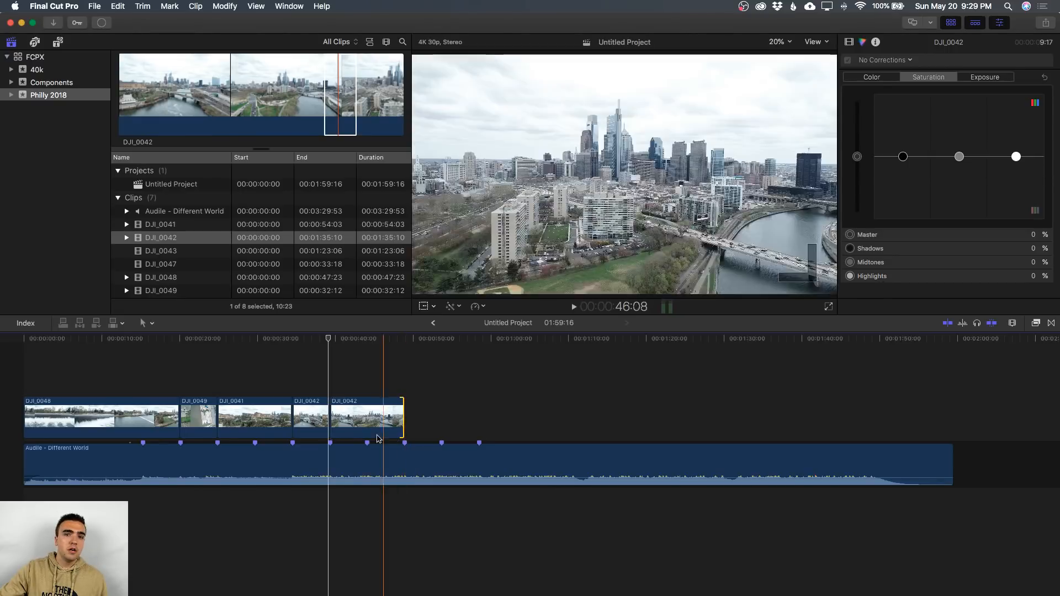
left_click(286, 386)
key("space")
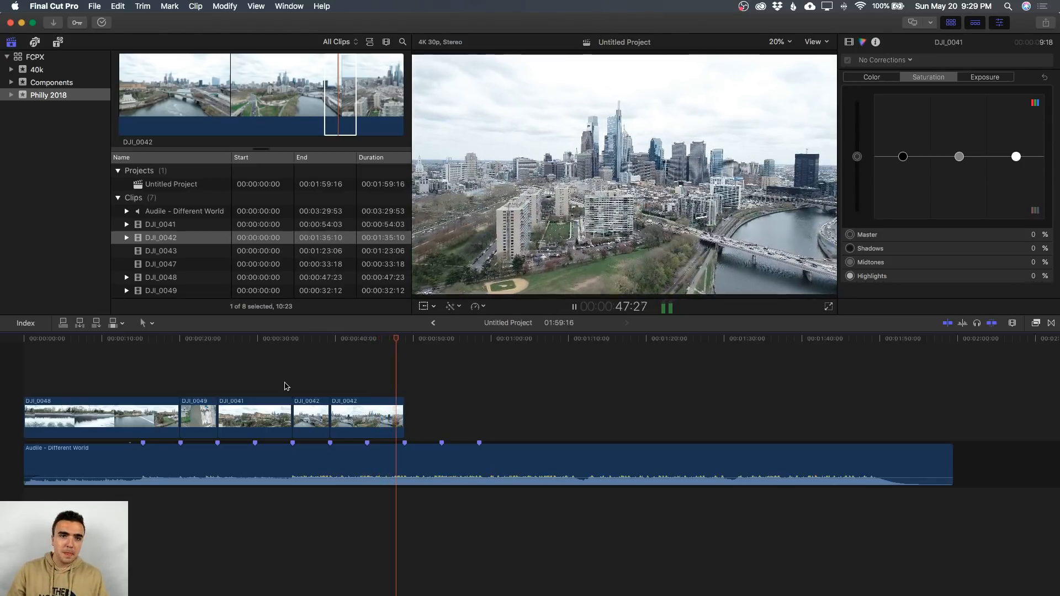
key("space")
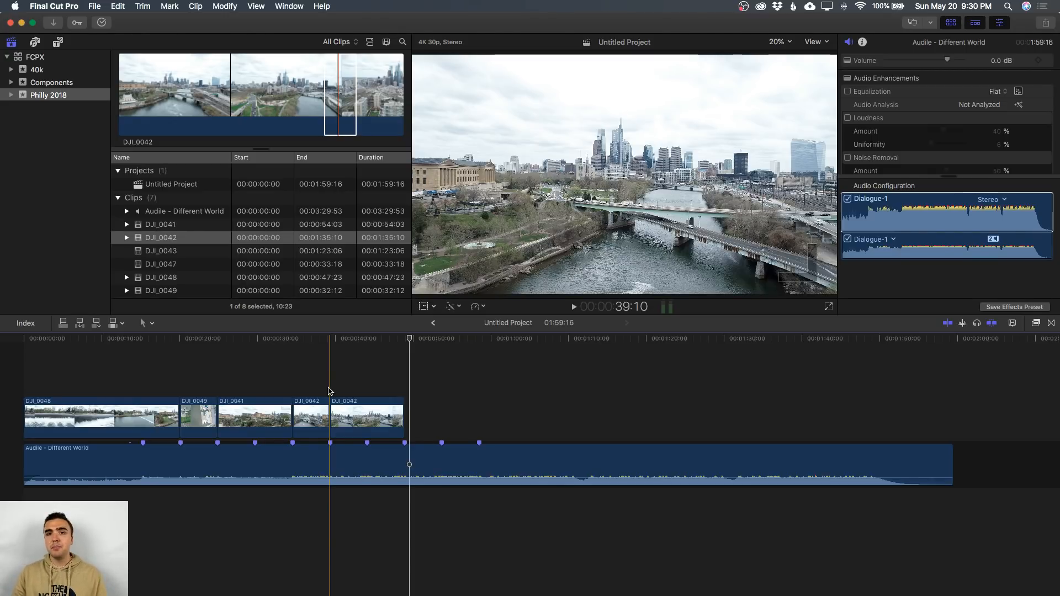
Compare the frames at 39:10 and 39:11 on either side of the cut between the two DJI_0042 clips.
left_click(329, 391)
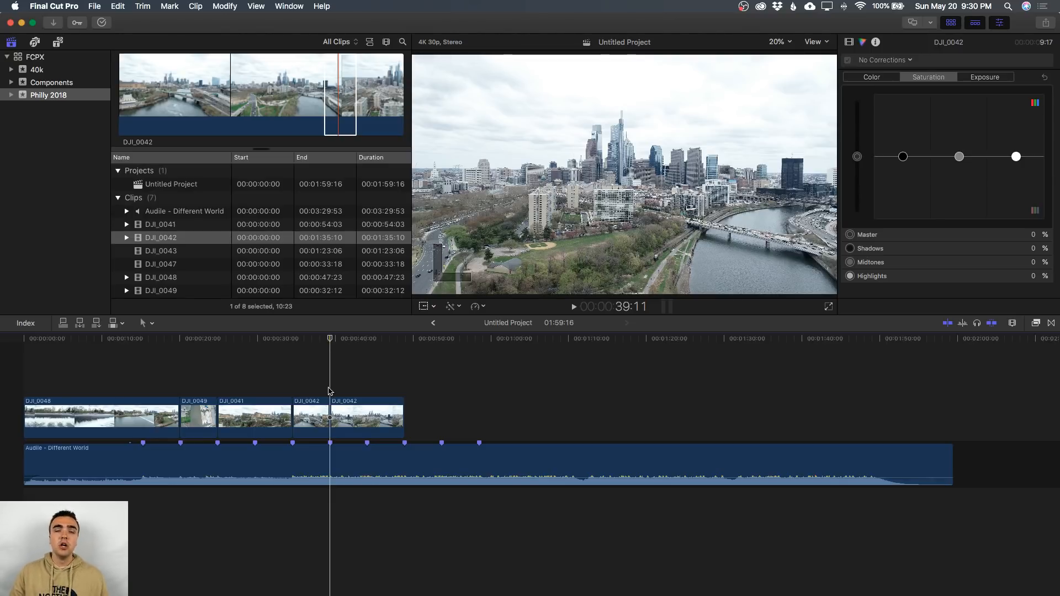
key("Left")
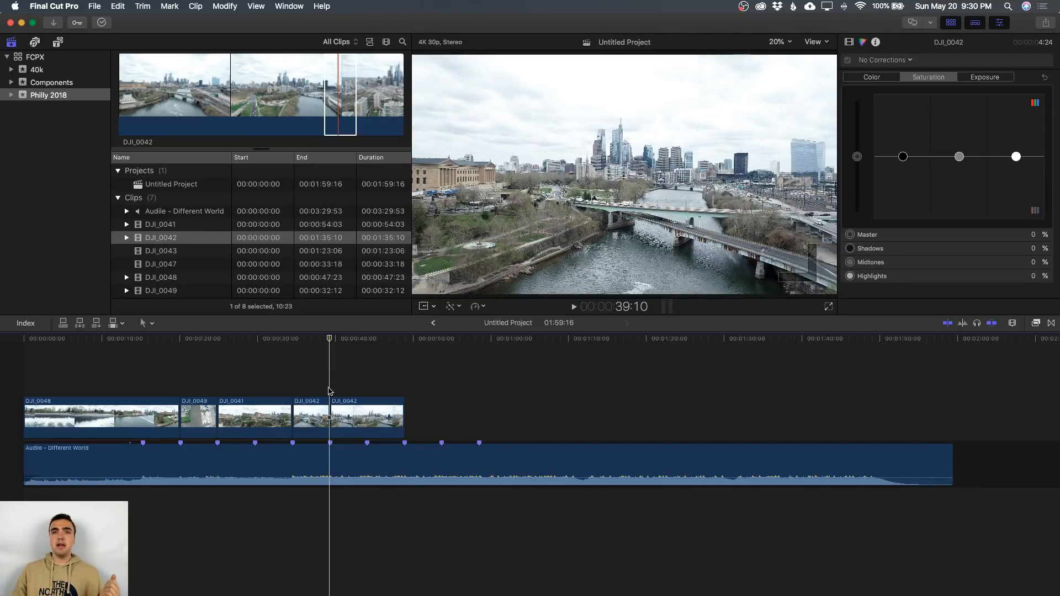
key("Right")
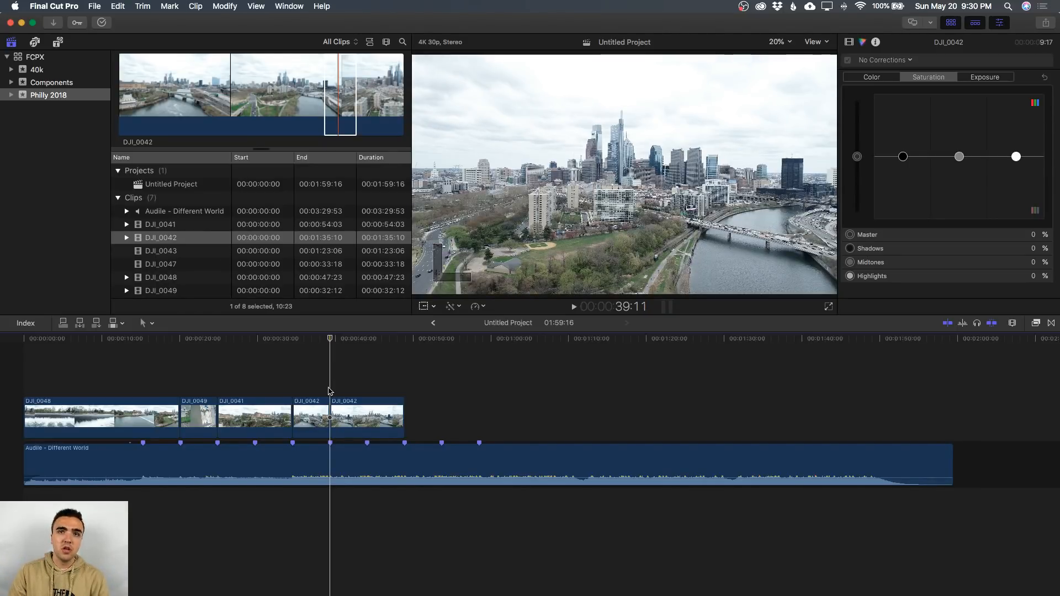
Step back and forth across the cut between the two DJI_0042 clips and skim the rest of DJI_0042's source footage.
key("Left")
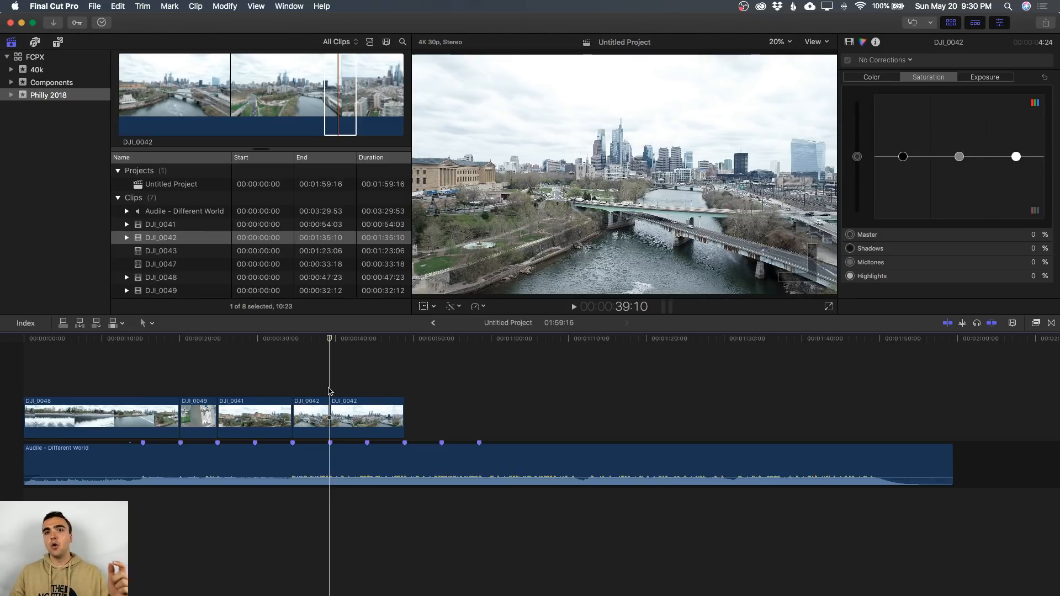
key("Right")
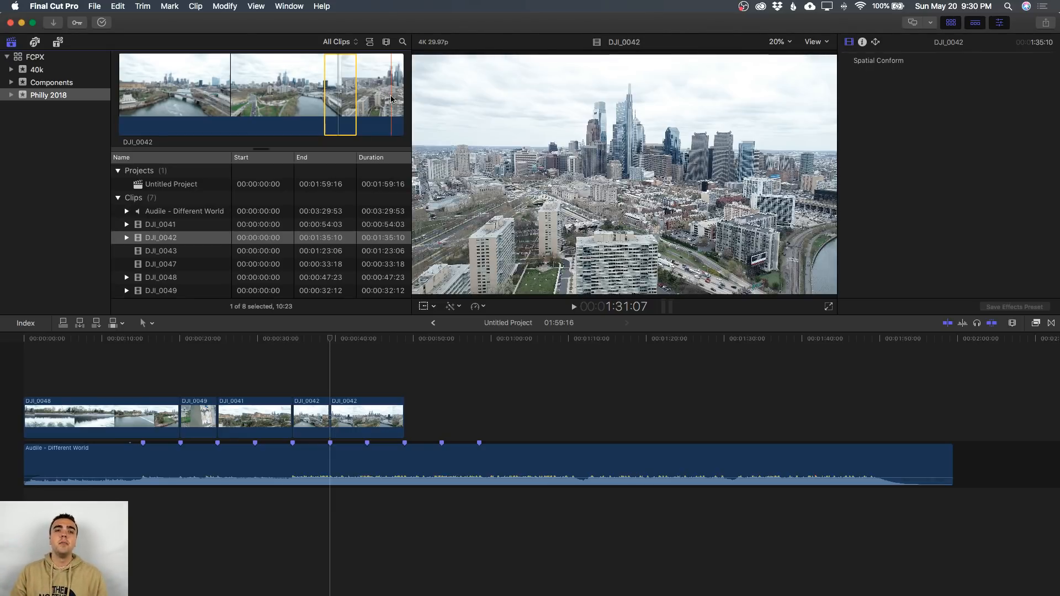
key("super+6")
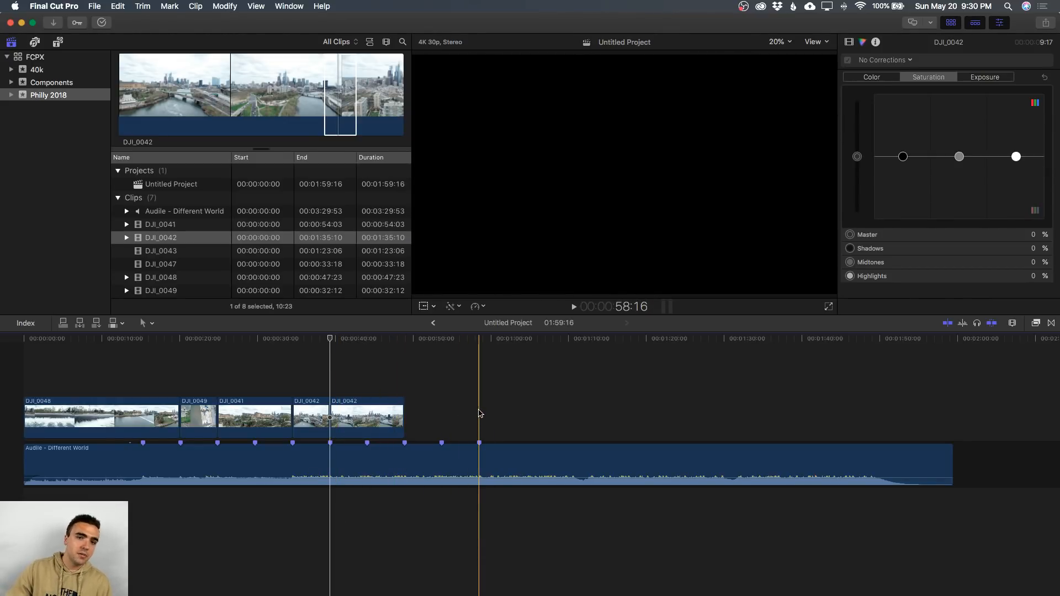
Play the music from the tenth marker at 58:16 and add three more beat markers along the following section.
left_click(480, 413)
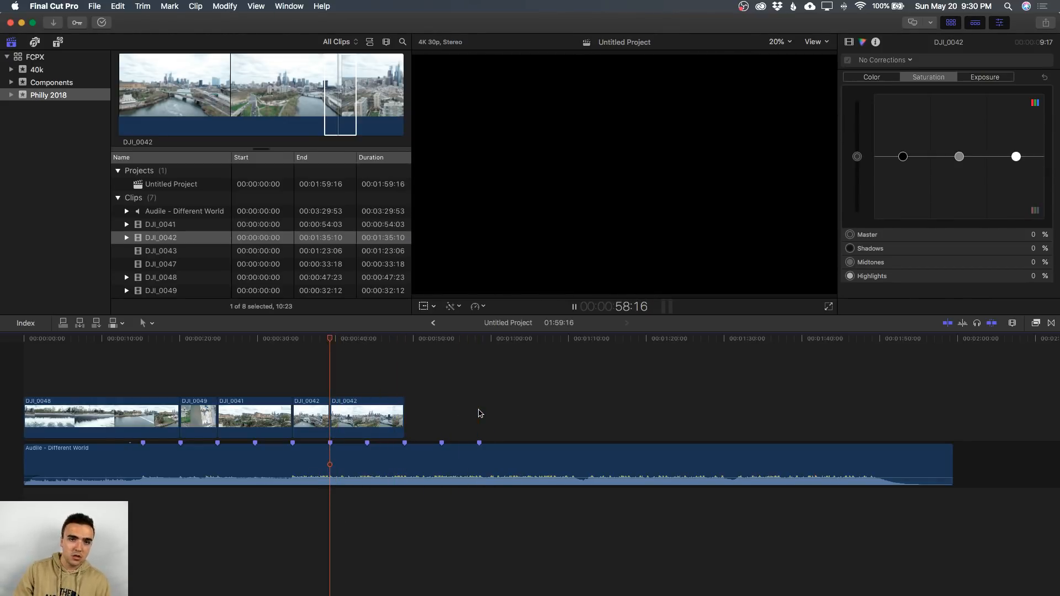
key("space")
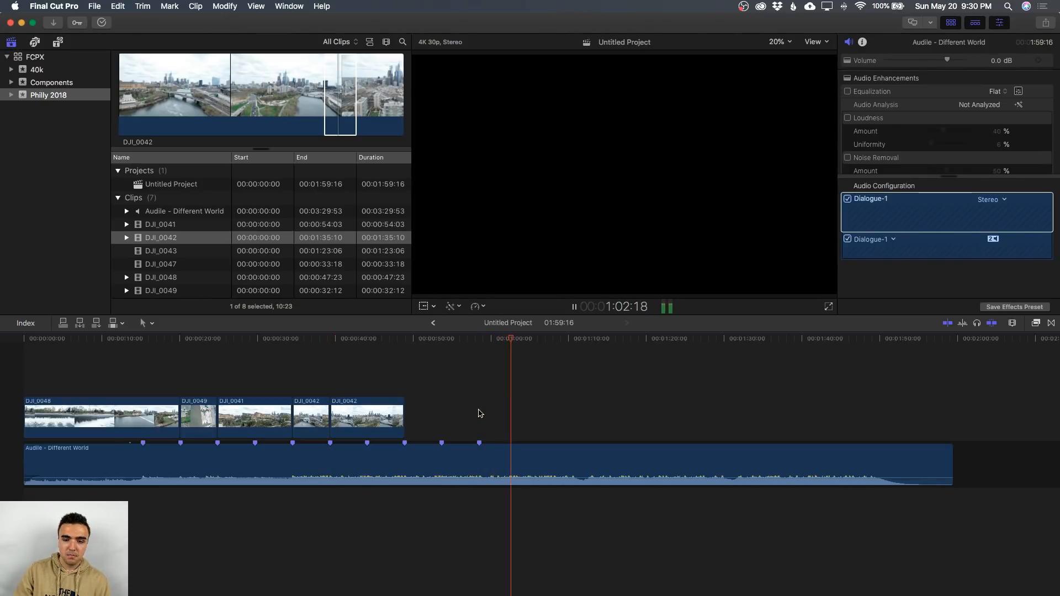
key("m")
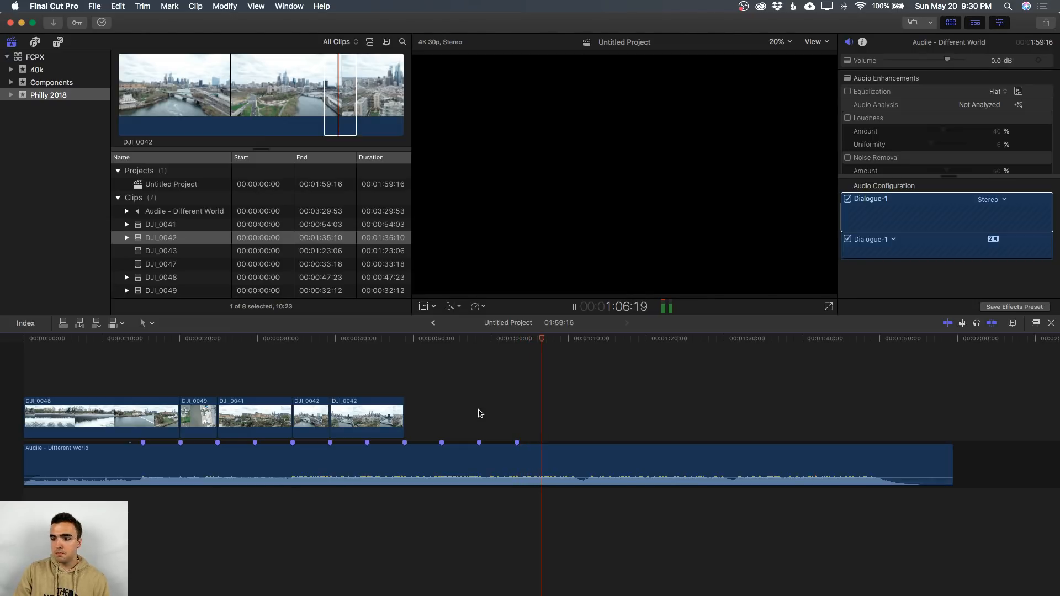
key("m")
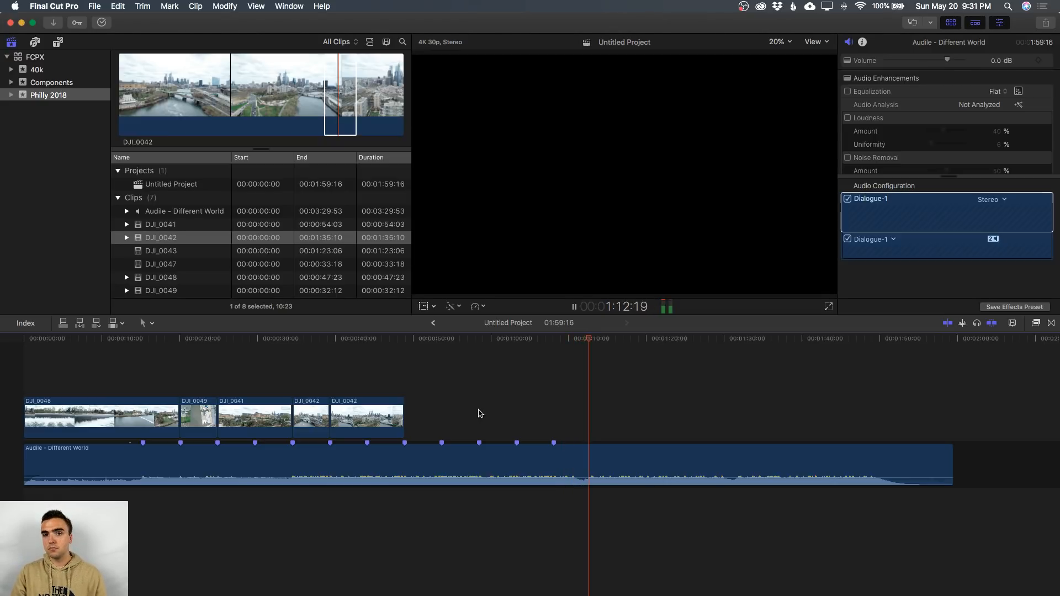
key("m")
key("space")
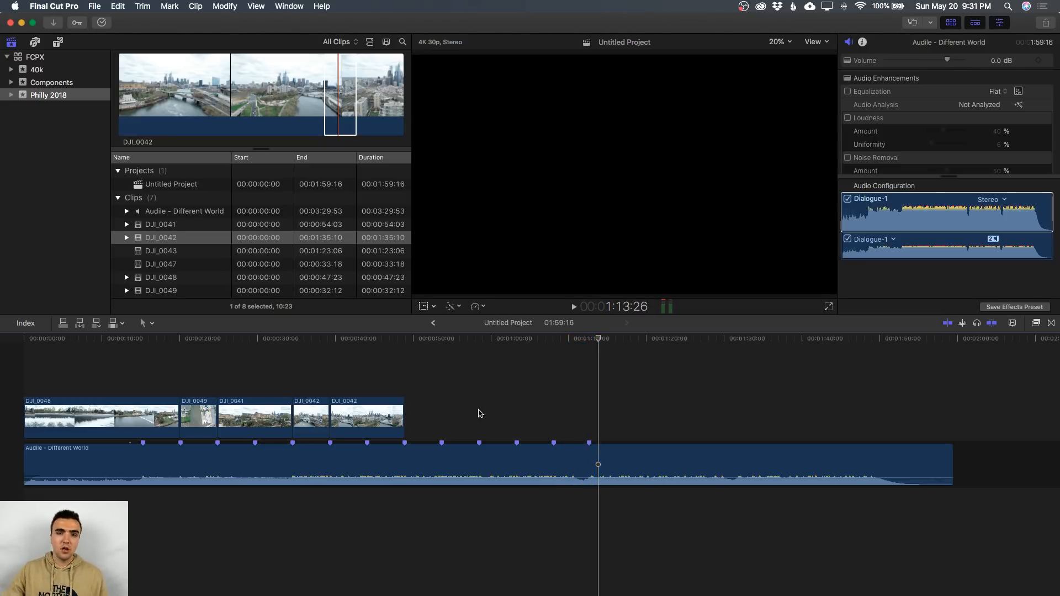
Look through the source clips DJI_0043, DJI_0047, DJI_0048, DJI_0049 and DJI_0042 for a shot to place next.
left_click(207, 255)
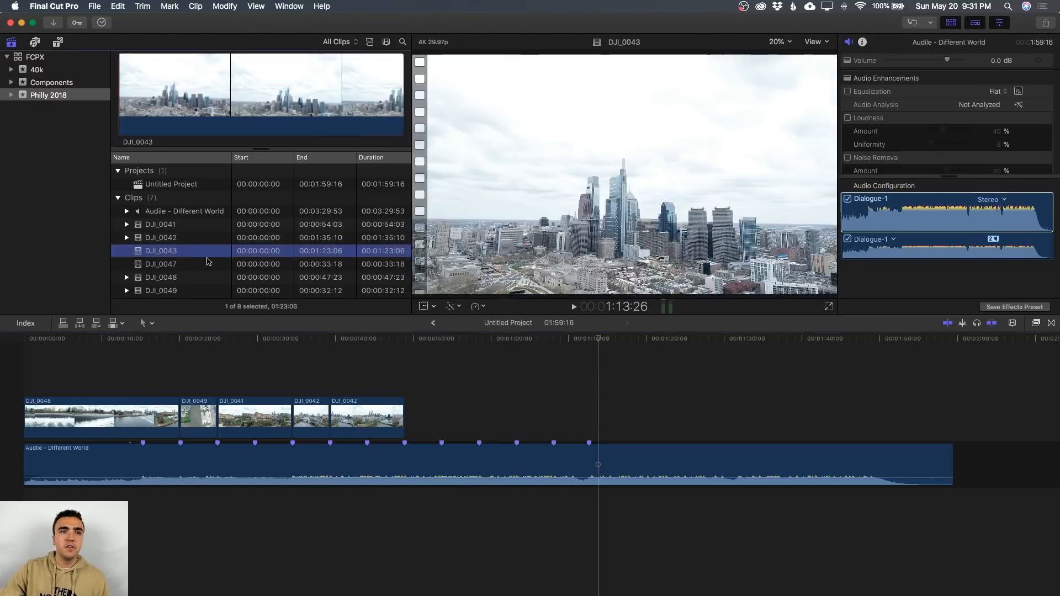
left_click(294, 367)
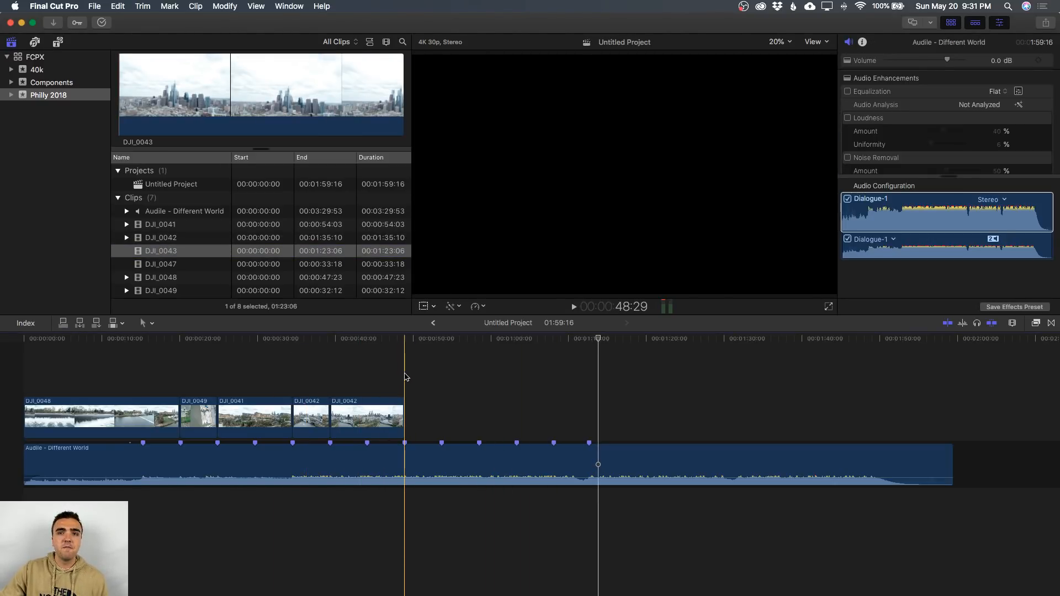
left_click(189, 266)
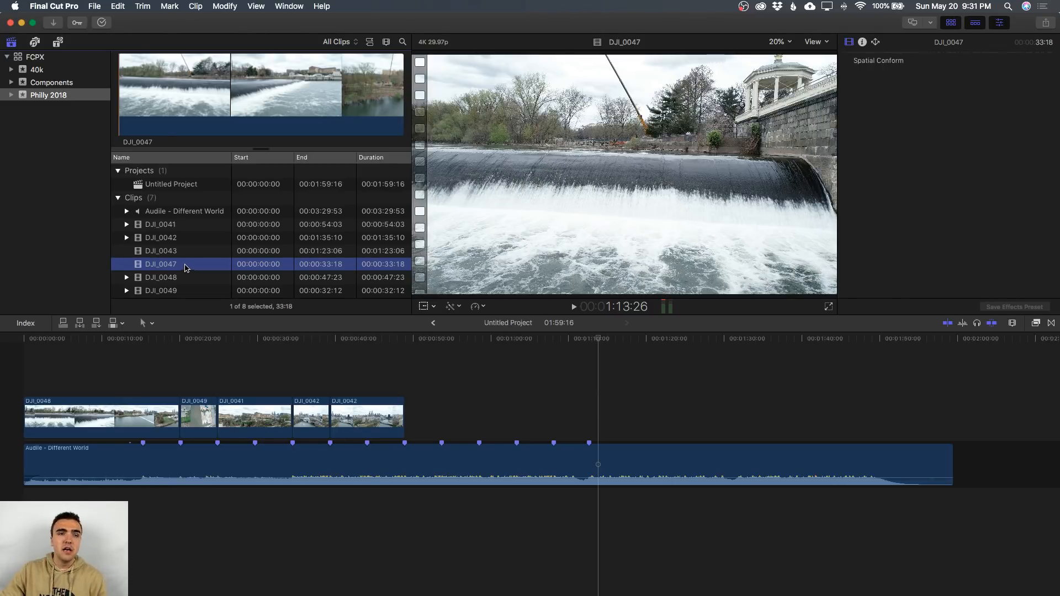
left_click(287, 91)
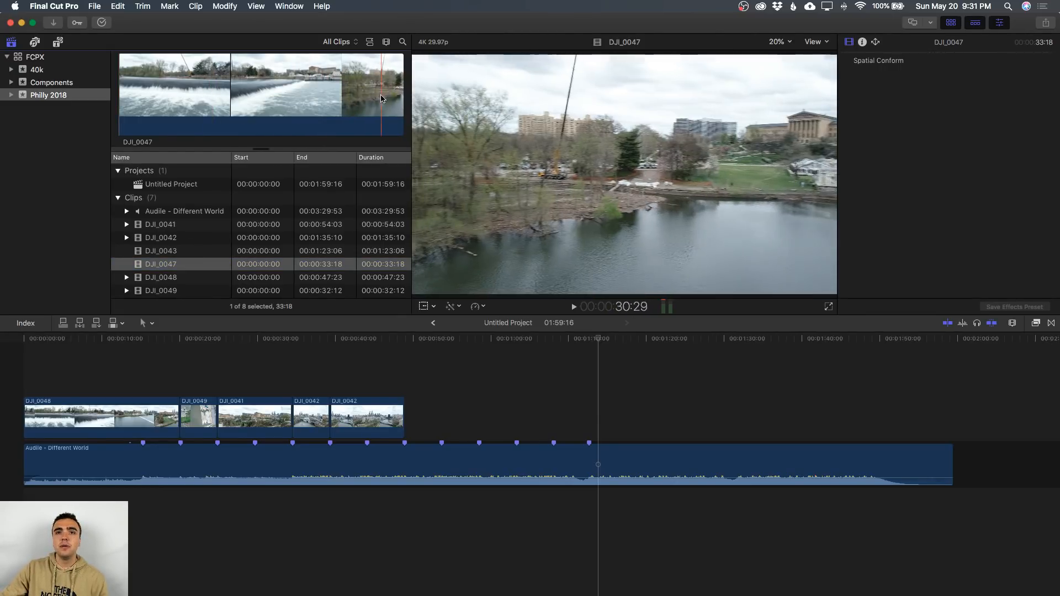
left_click(188, 277, "shift")
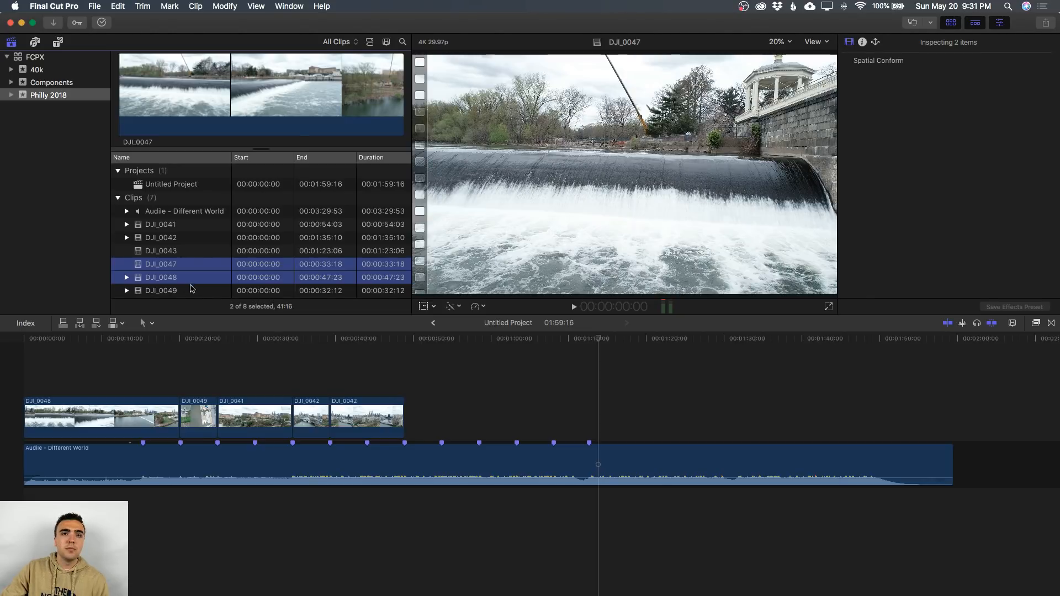
left_click(188, 290)
left_click(205, 255)
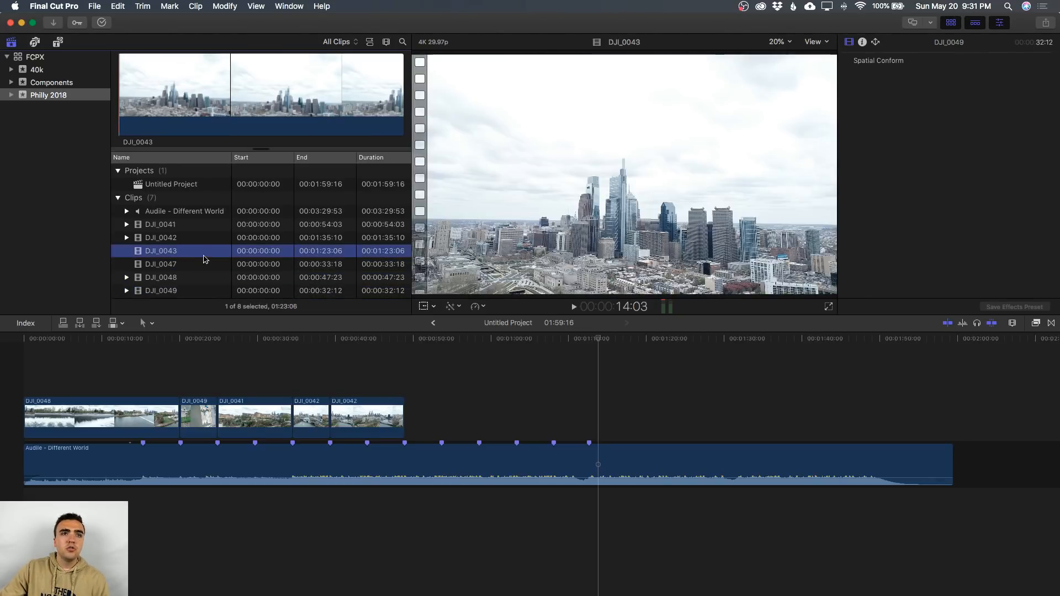
left_click(200, 261)
left_click(200, 237)
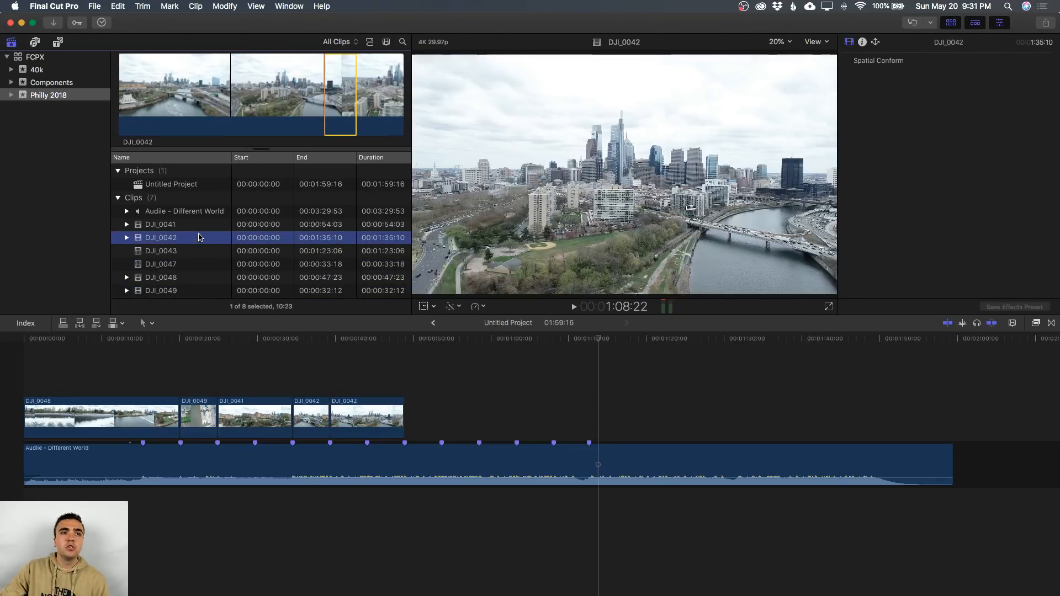
Append a 9:13 range from the latter part of DJI_0041 and extend its start so it spans the eighth to tenth music markers.
left_click(193, 227)
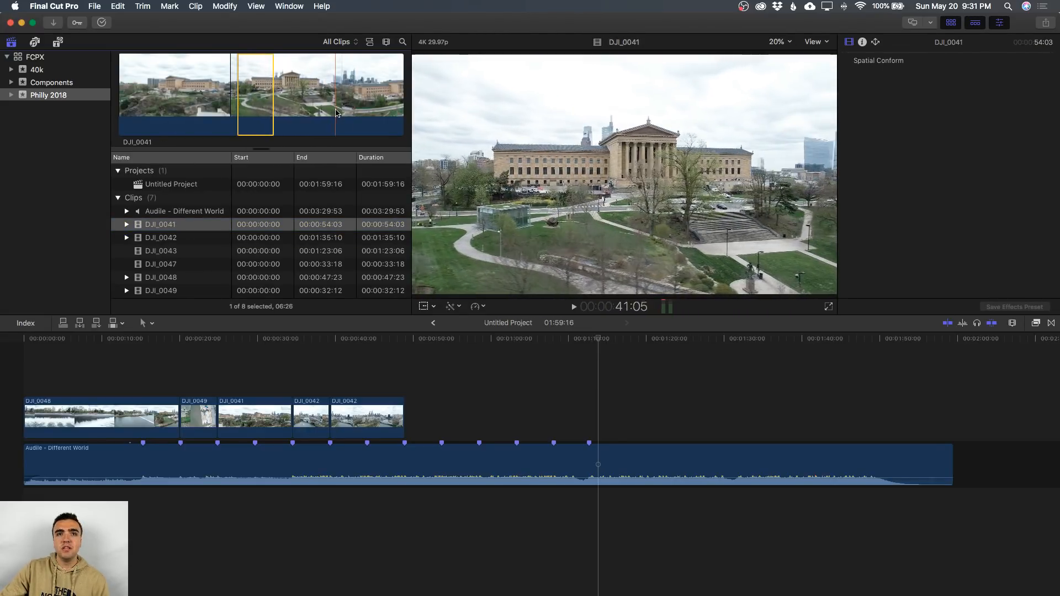
left_click_drag(339, 111, 447, 419)
left_click(477, 413)
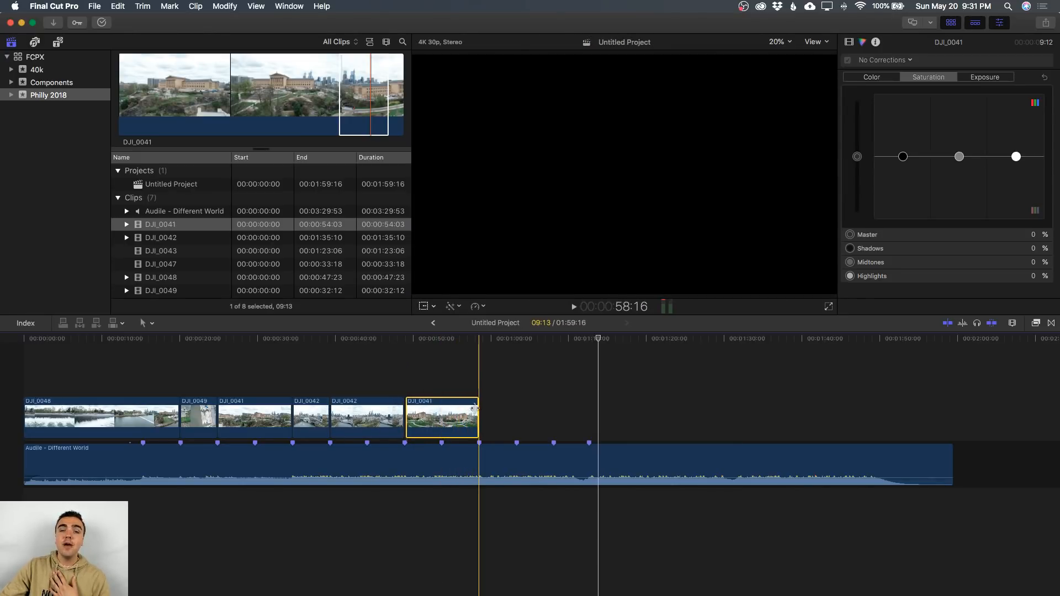
left_click(407, 413)
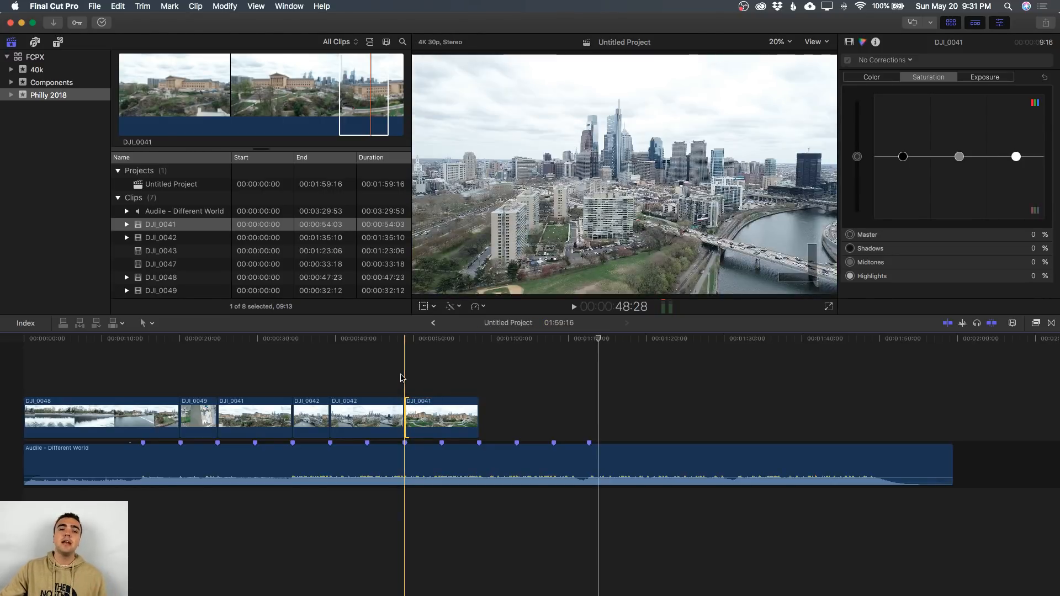
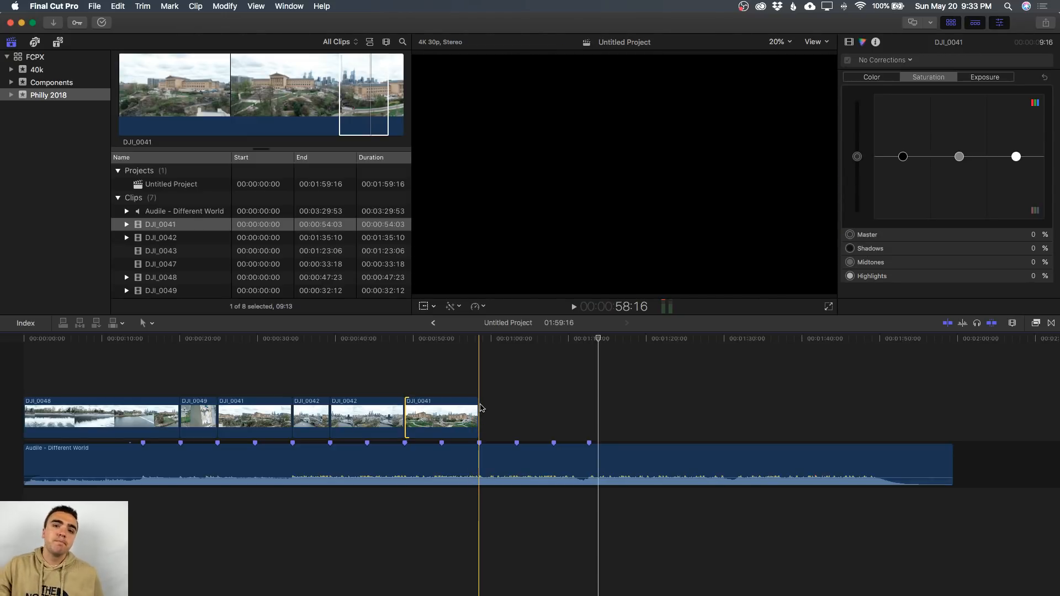
Append a 5:19 range from near the end of DJI_0042 and trim its end to the eleventh music marker for a duration of 4:24.
left_click(183, 264)
left_click(193, 254)
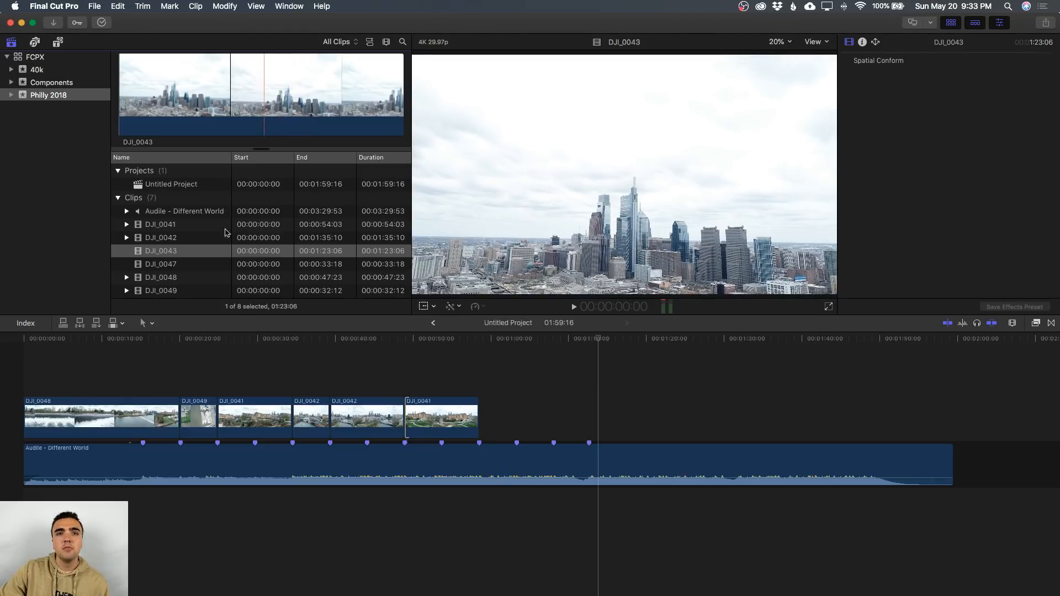
left_click(187, 241)
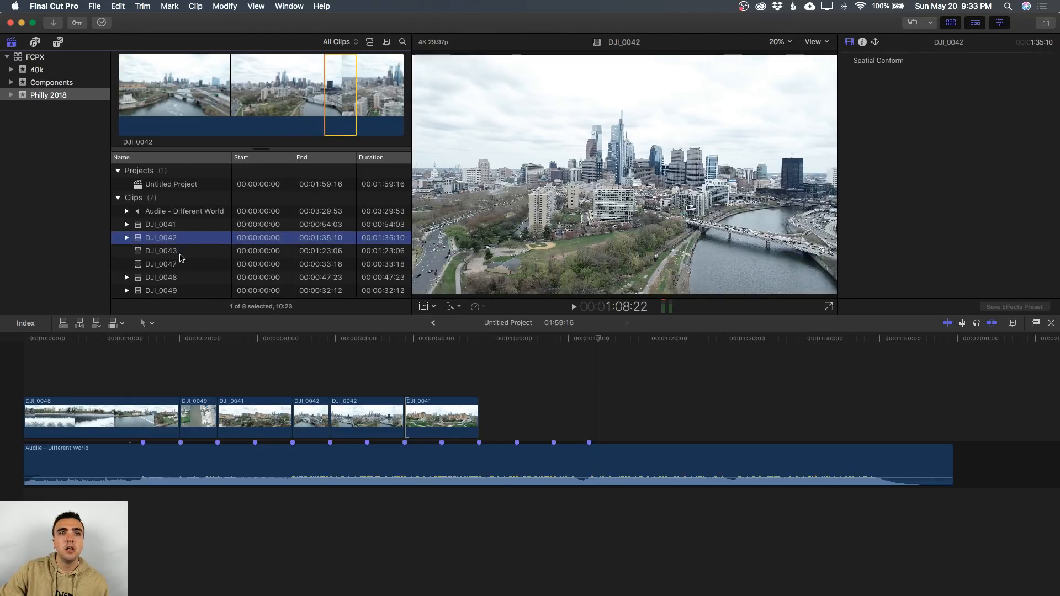
left_click(185, 277)
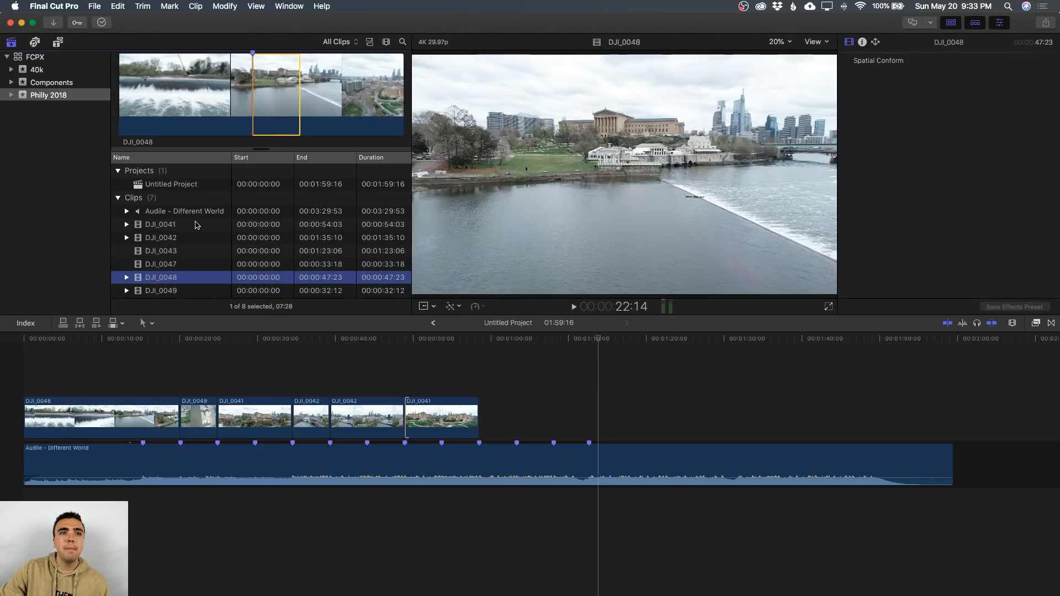
left_click(196, 225)
left_click(182, 241)
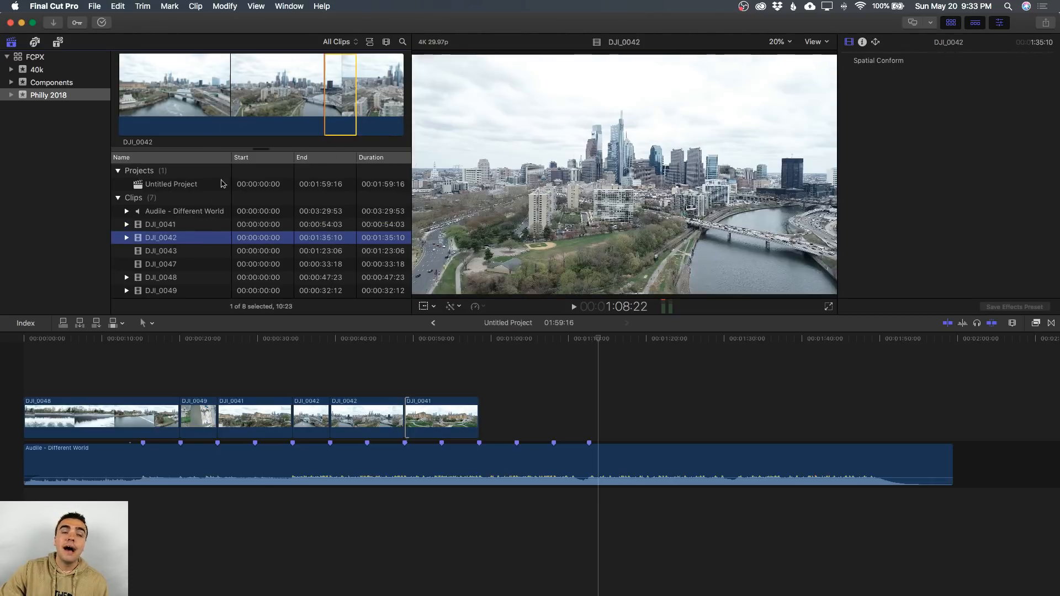
left_click(359, 94)
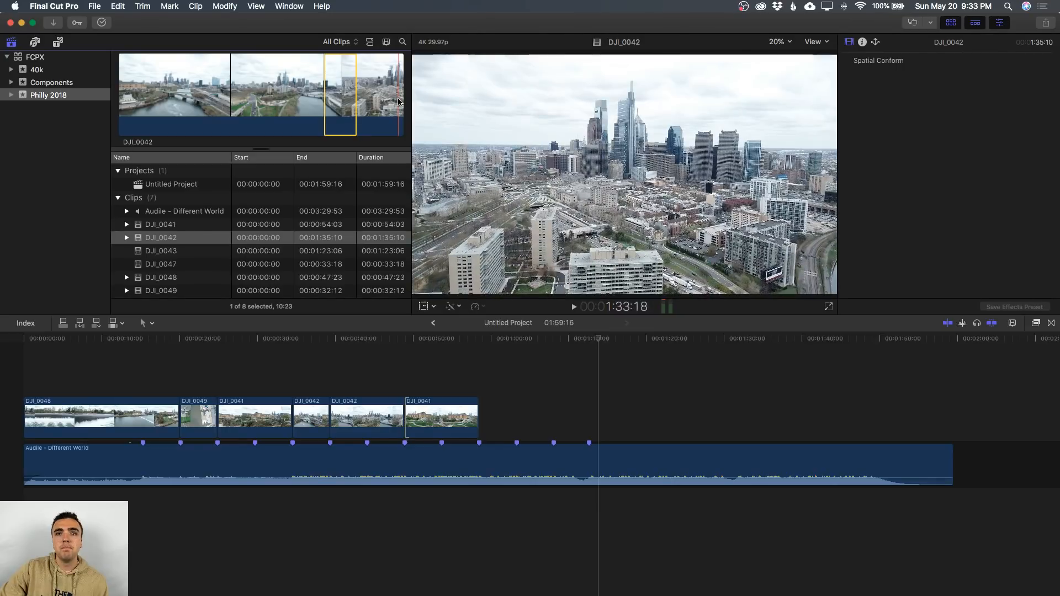
left_click_drag(398, 100, 482, 416)
key("super+6")
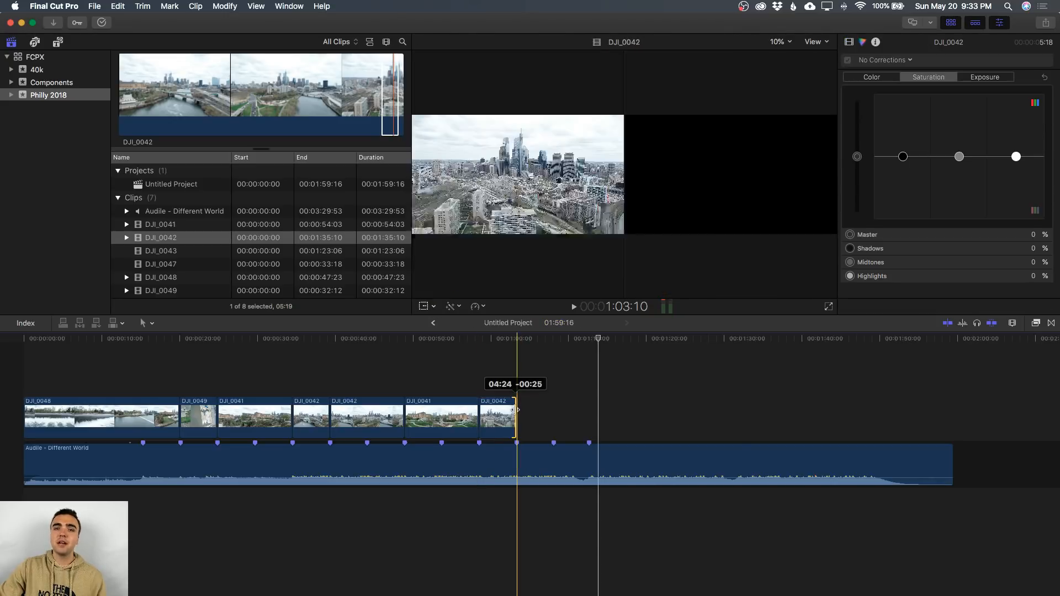
Reverse the last DJI_0042 clip with a custom speed at a 100% rate and play it back from its start.
key("super+r")
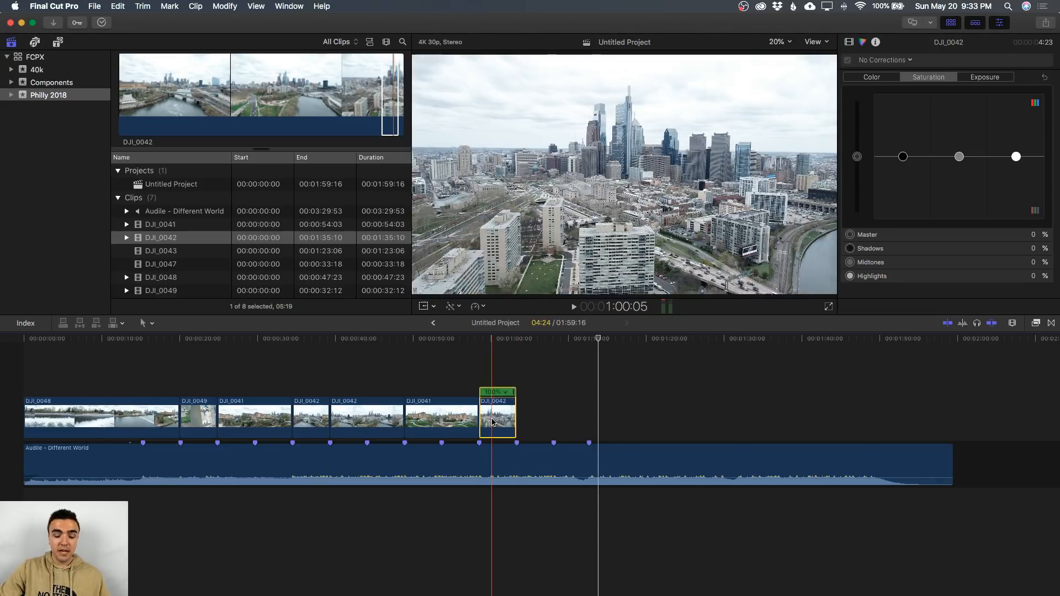
left_click(514, 394)
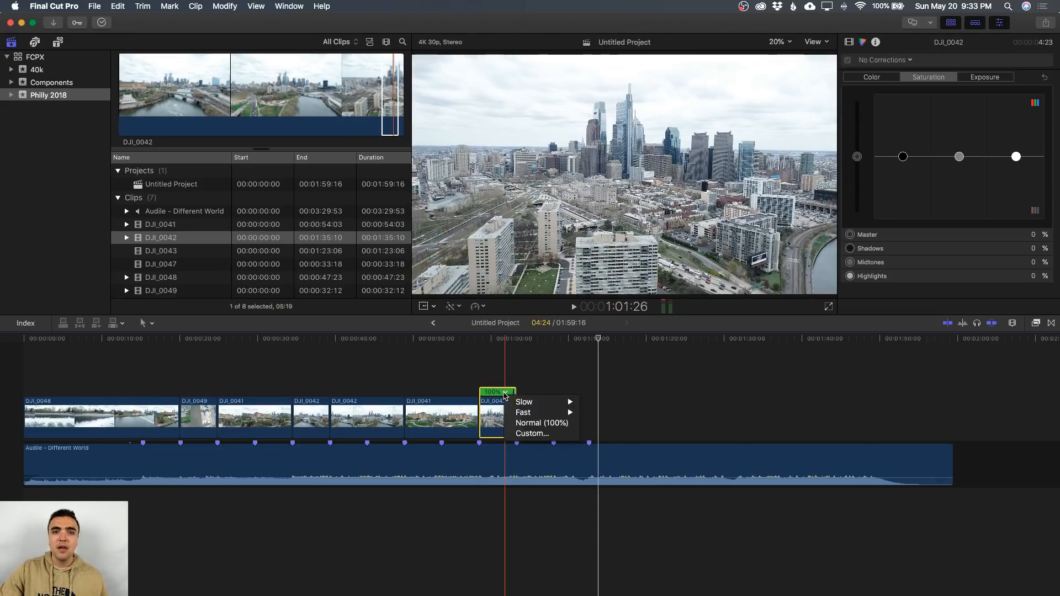
left_click(531, 434)
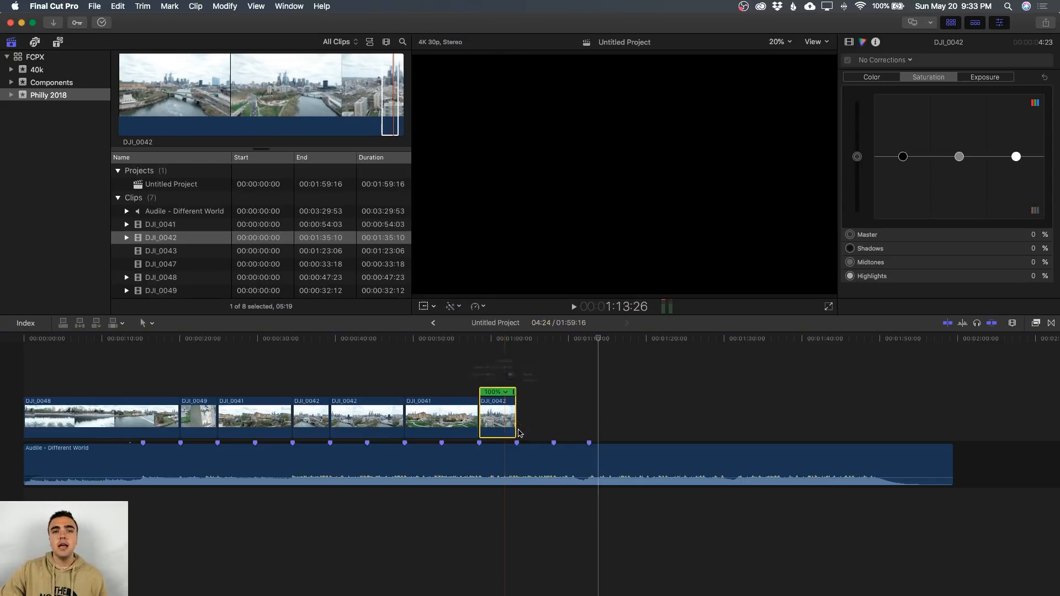
left_click(493, 325)
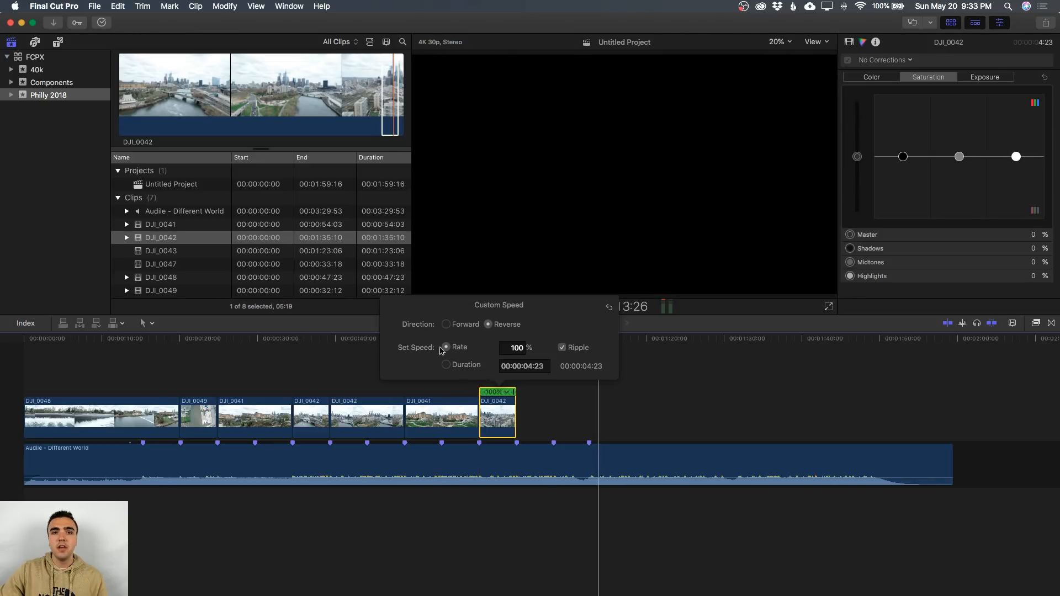
left_click(478, 393)
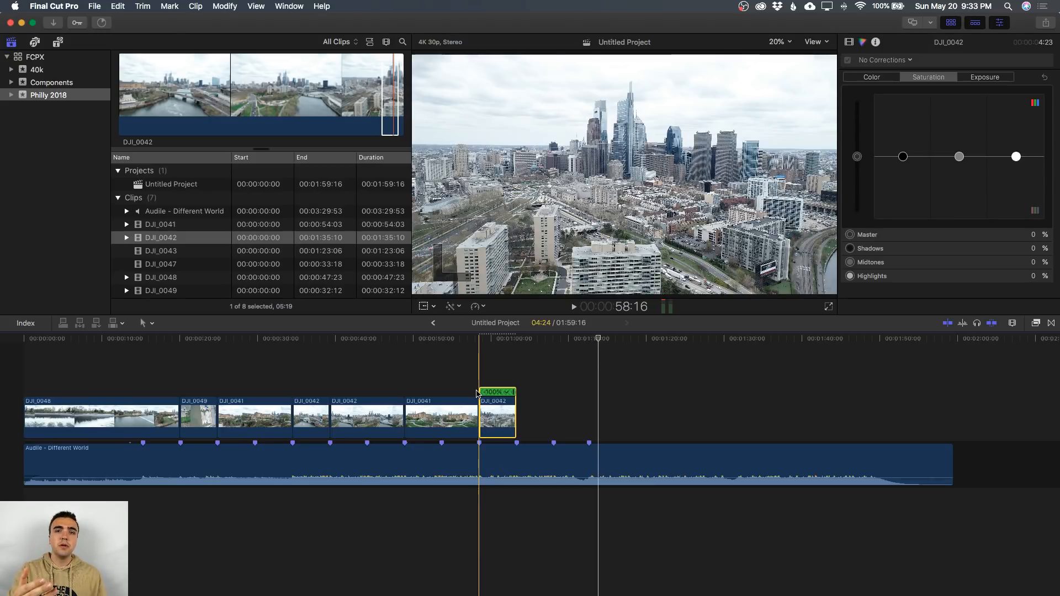
key("space")
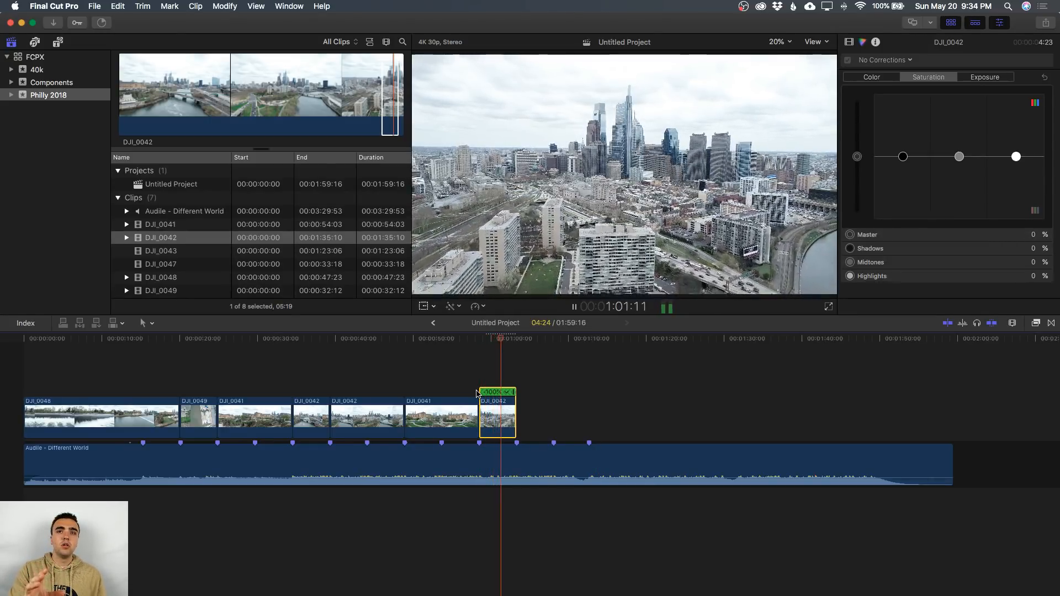
key("space")
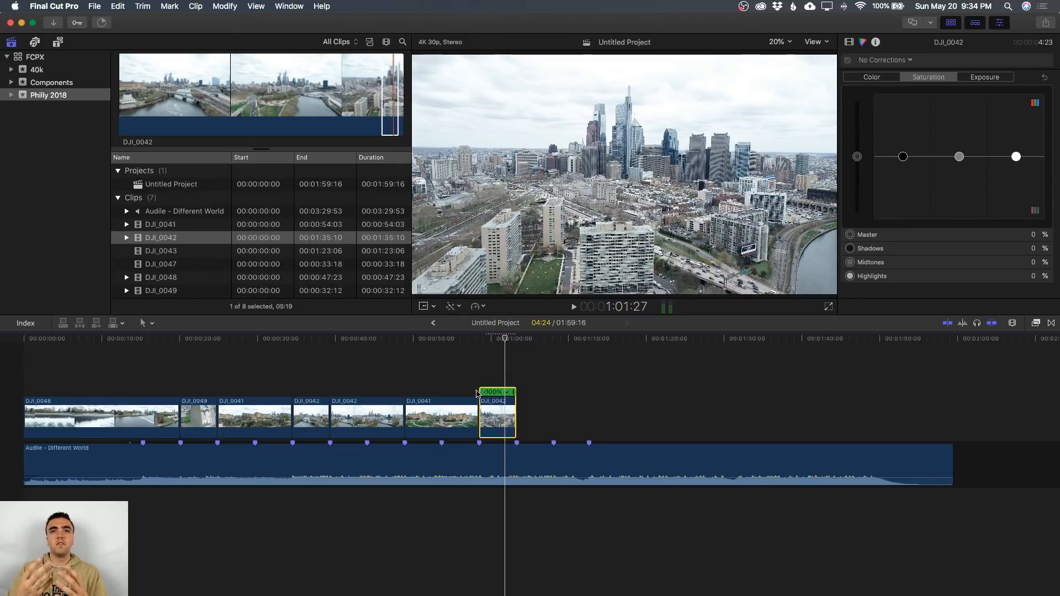
left_click(478, 394)
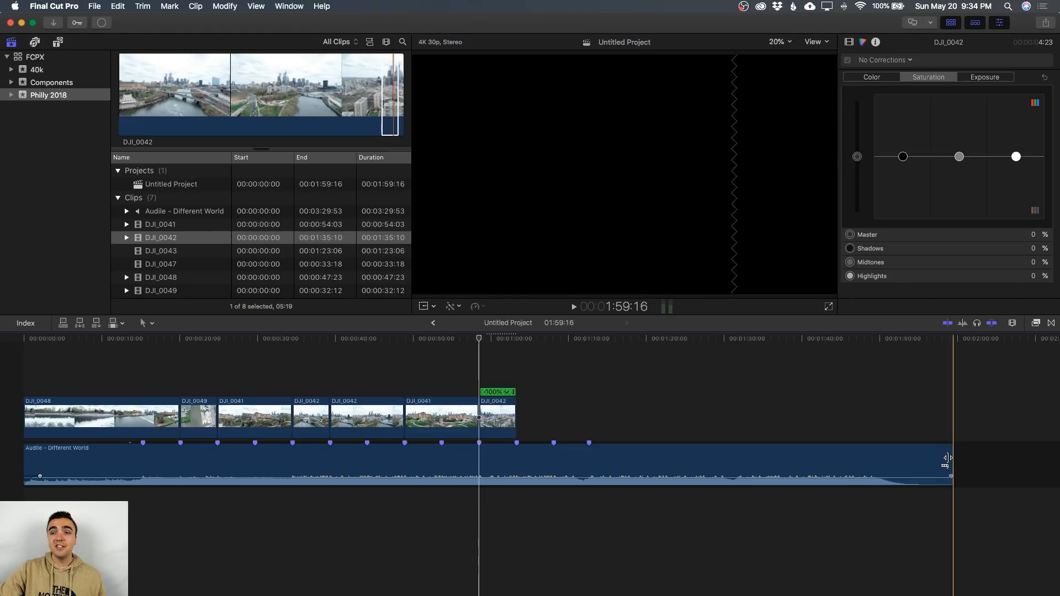
Trim the end of the Audile - Different World music to the end of the last DJI_0042 clip at 1:03:10.
left_click_drag(948, 457, 516, 441)
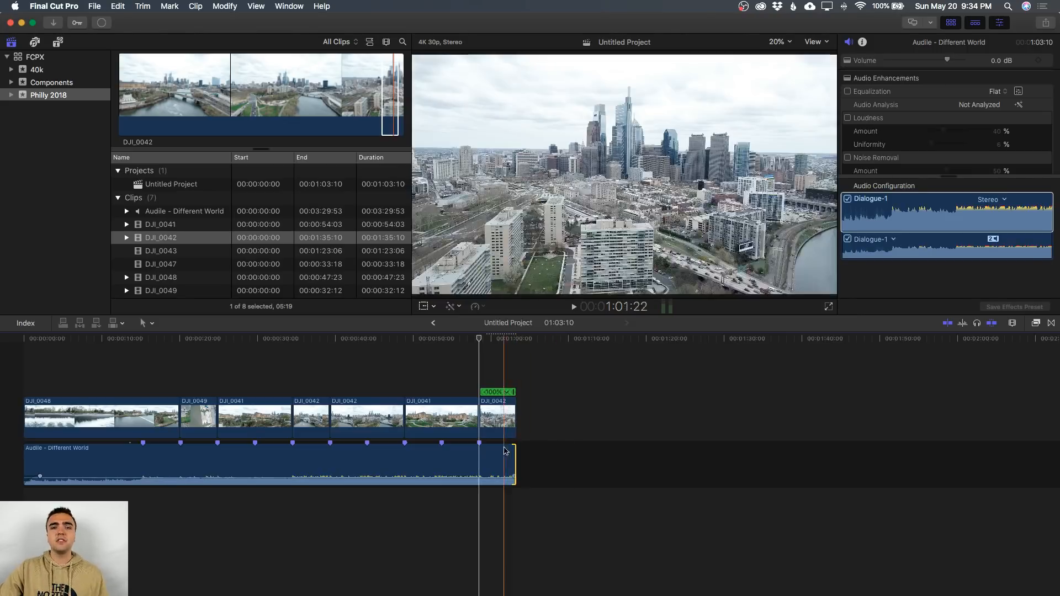
left_click(511, 451)
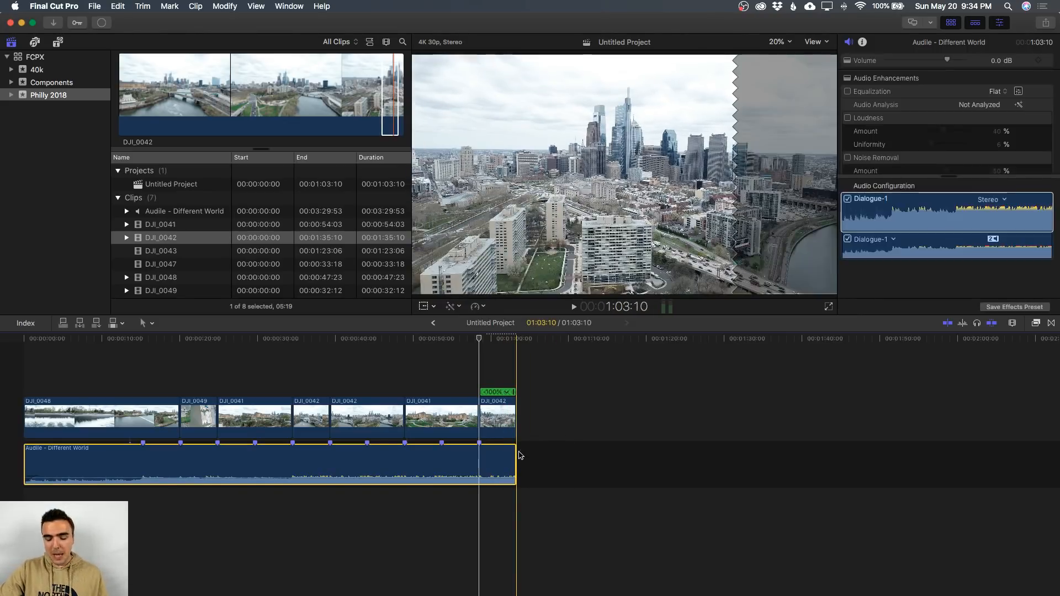
Extend the end of the Audile - Different World music to 1:04:03, add a fade-out there, and play it back.
left_click_drag(512, 451, 521, 453)
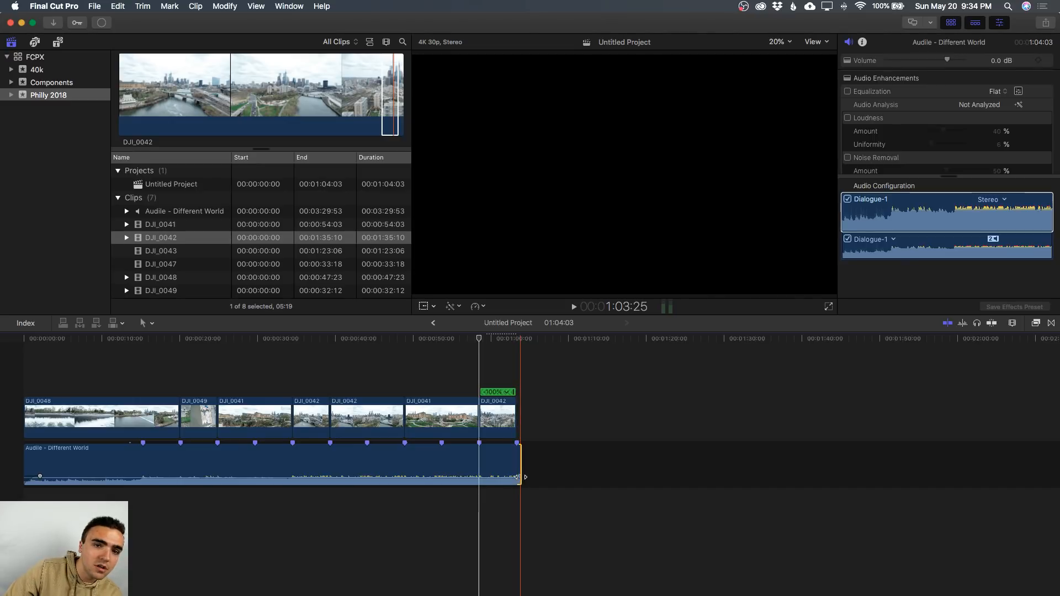
left_click_drag(521, 476, 493, 477)
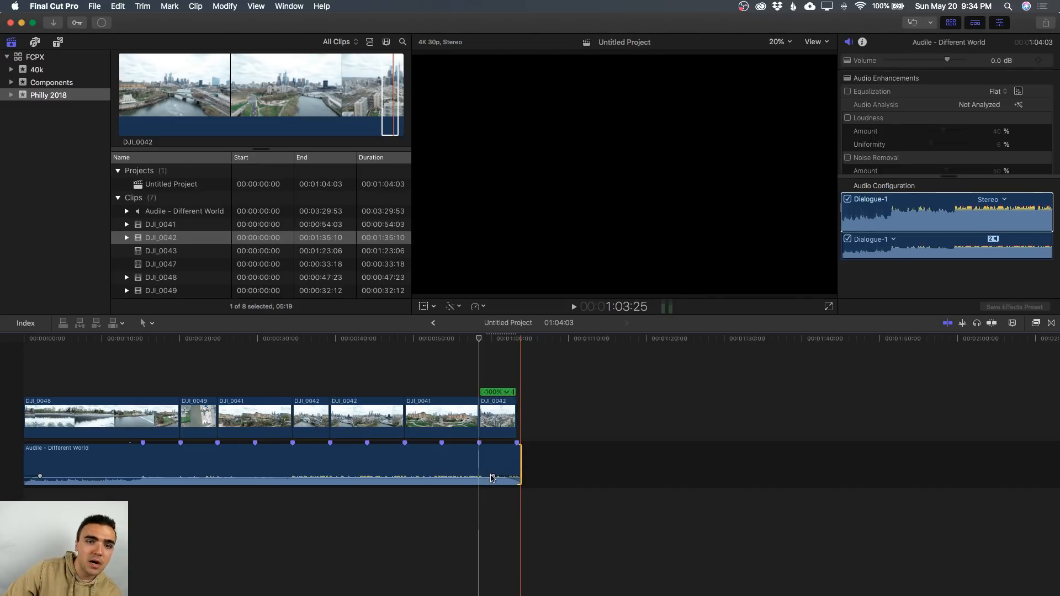
key("space")
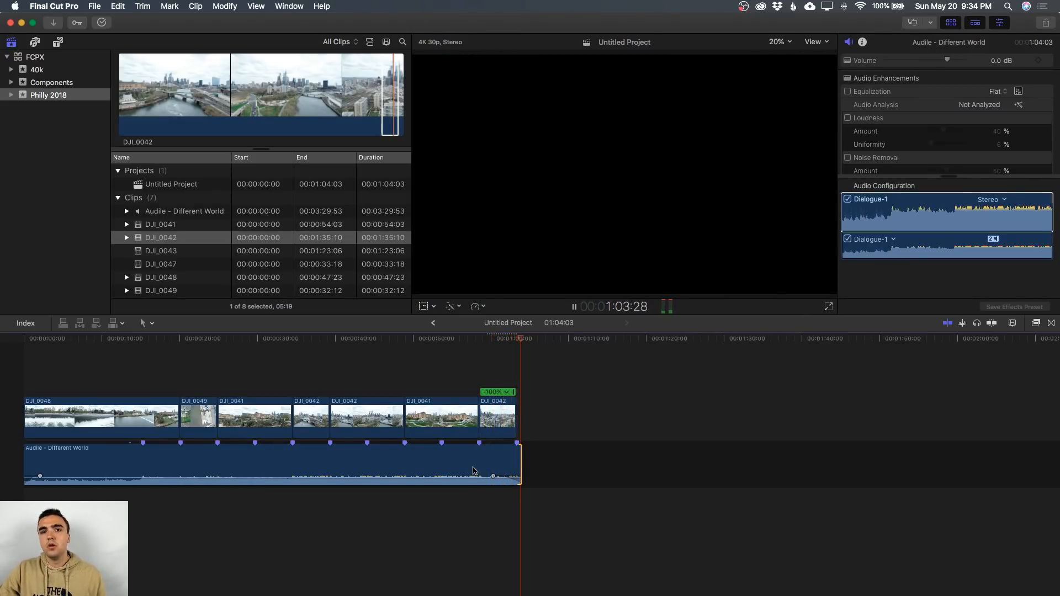
Add a Fade To Color transition to the end of the last DJI_0042 clip, deleting the one at its start.
left_click(1051, 323)
left_click(963, 589)
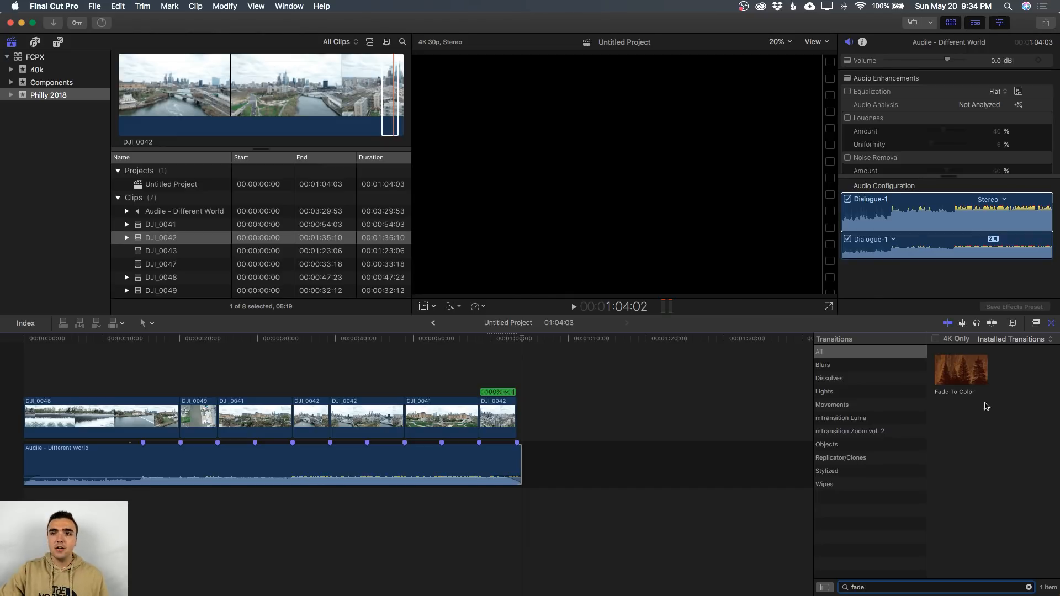
left_click_drag(971, 378, 487, 411)
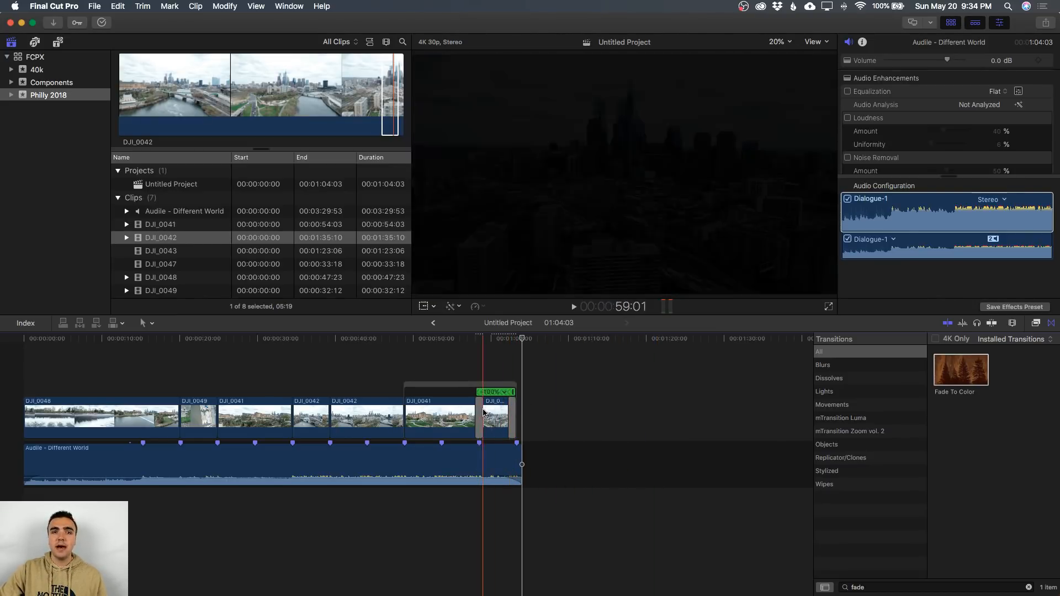
left_click(483, 412)
left_click(478, 412)
key("Delete")
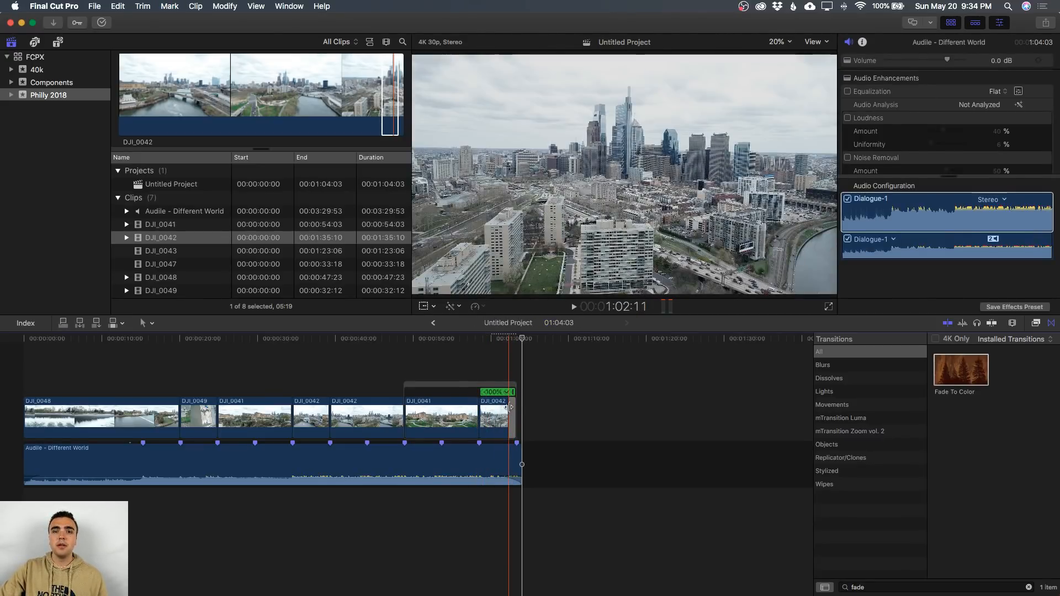
Lengthen the closing Fade To Color transition to 2:27, setting its Midpoint to 100 and Hold to 0.
left_click_drag(509, 407, 494, 411)
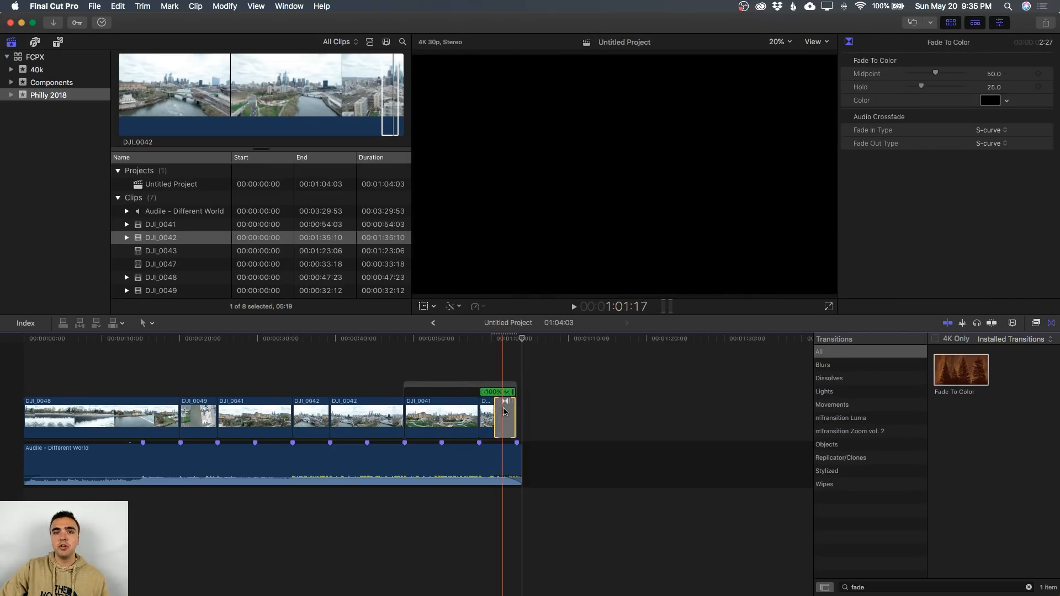
left_click(510, 402)
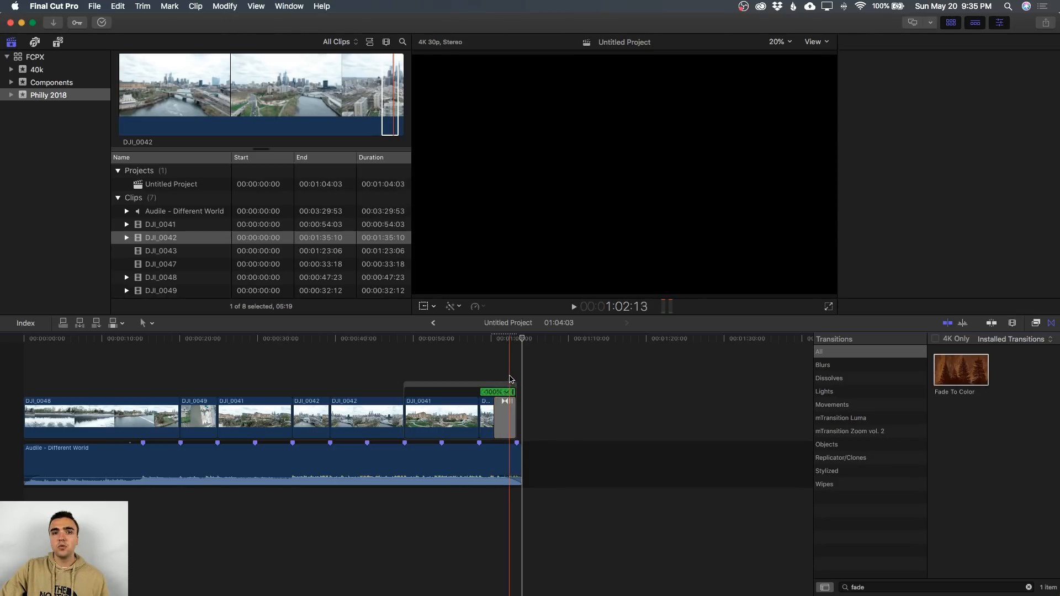
left_click(507, 408)
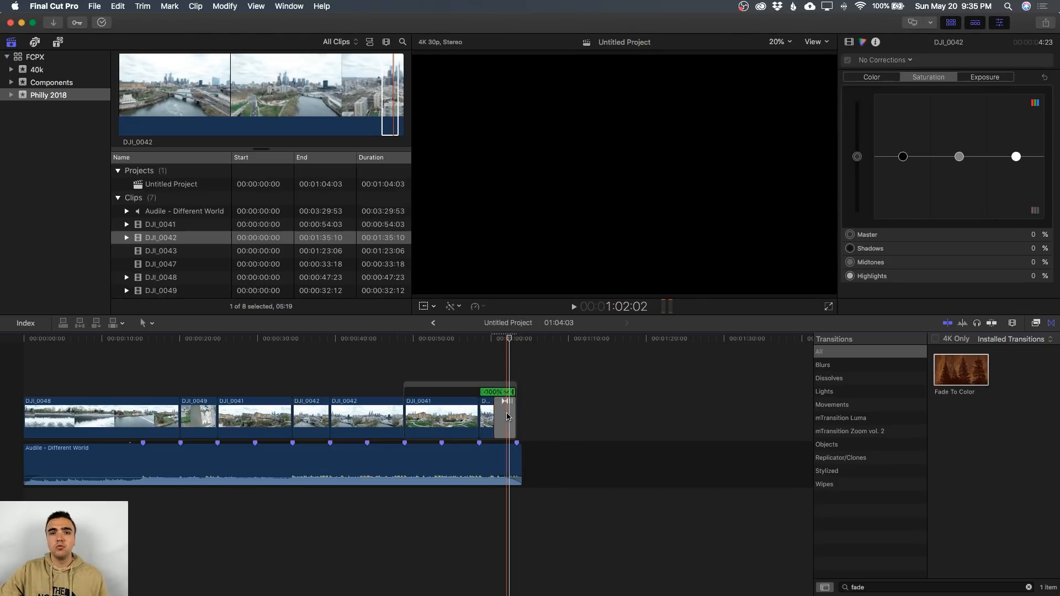
left_click(508, 417)
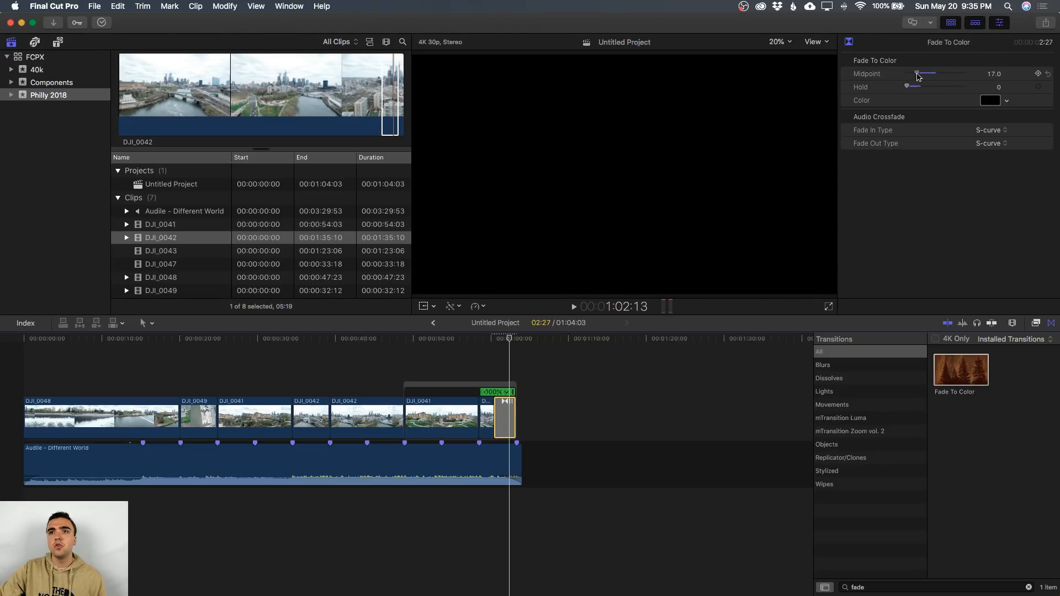
left_click_drag(933, 76, 964, 77)
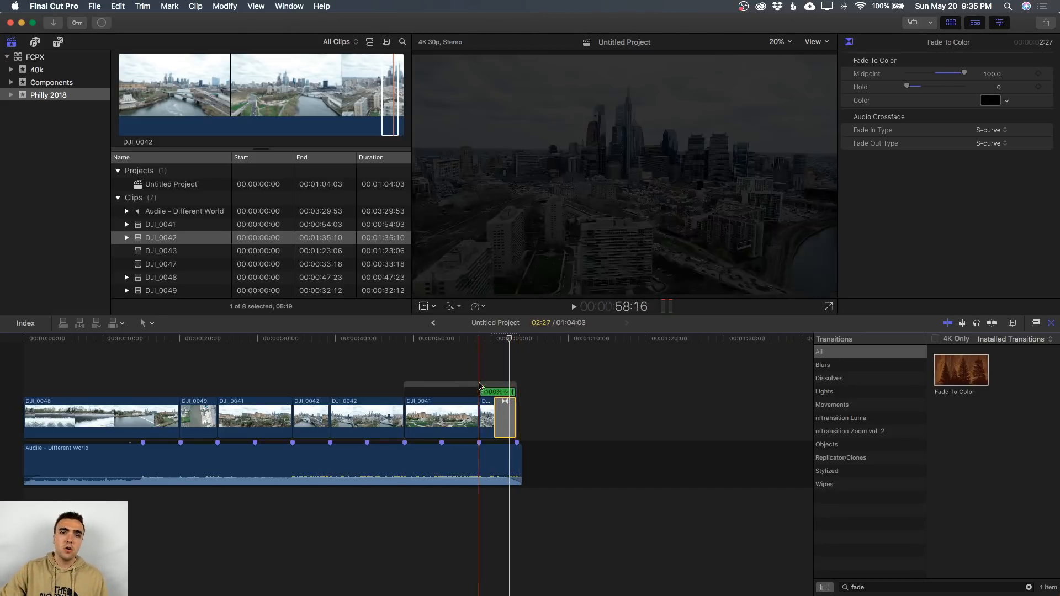
Check the cut between the two adjoining DJI_0042 clips frame by frame.
left_click(477, 371)
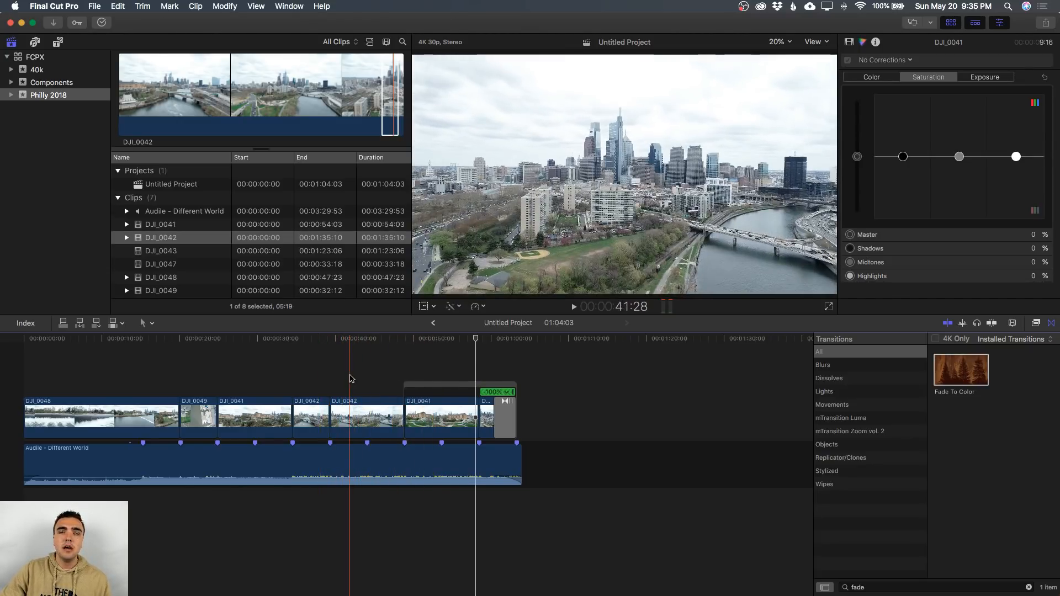
left_click(330, 402)
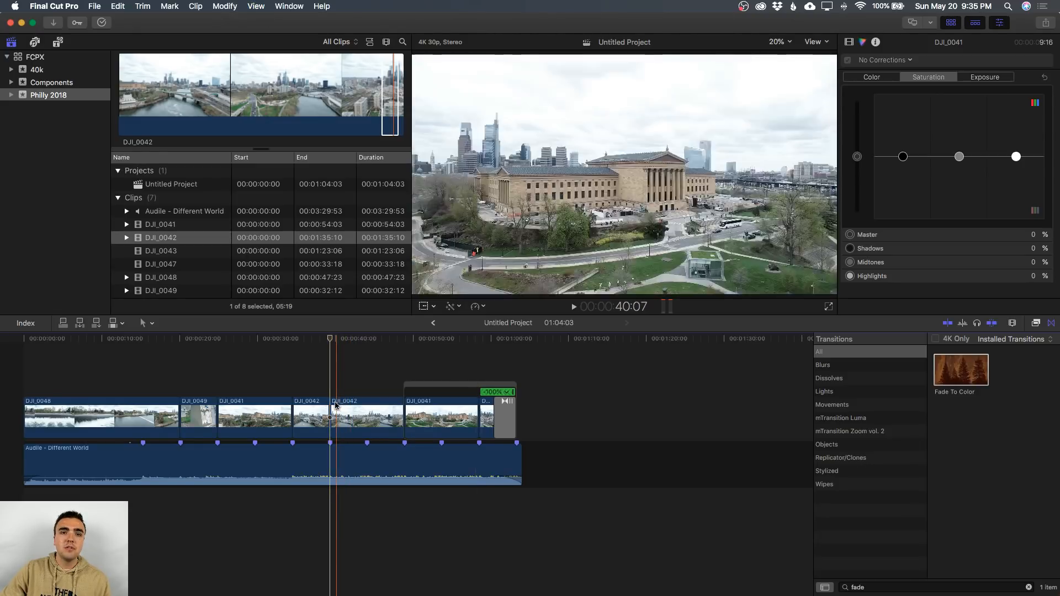
key("Left")
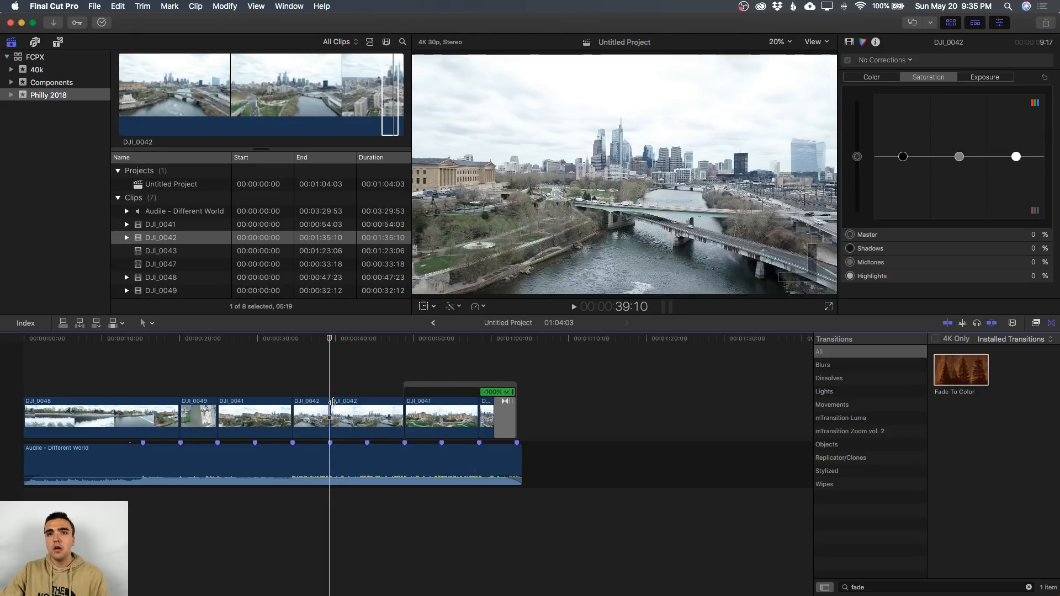
key("Right")
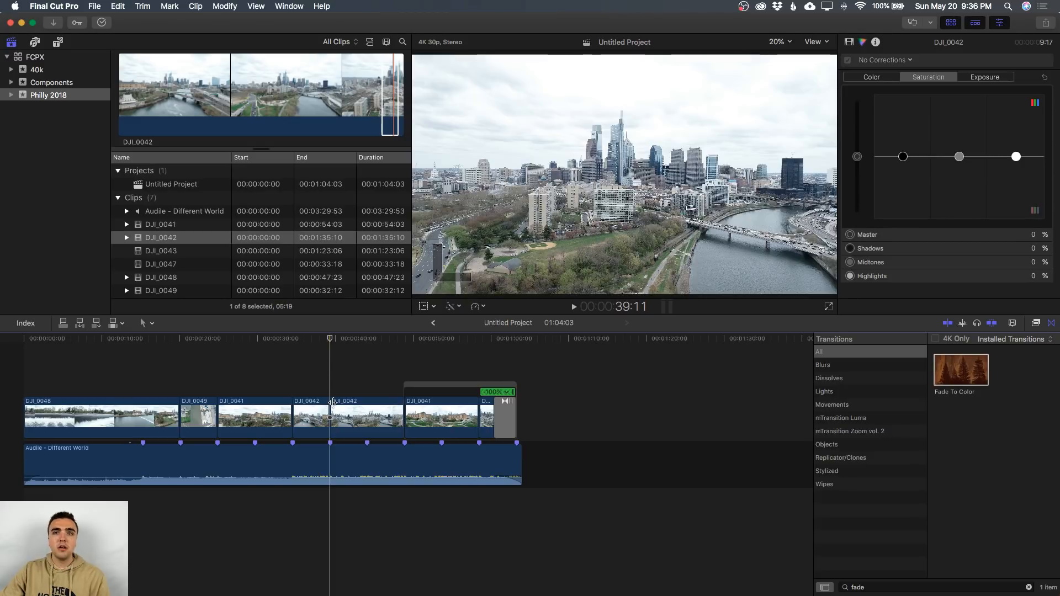
Scale up the second of the two adjoining DJI_0042 clips slightly with Transform, working from its first frame at 39:11.
left_click(338, 417)
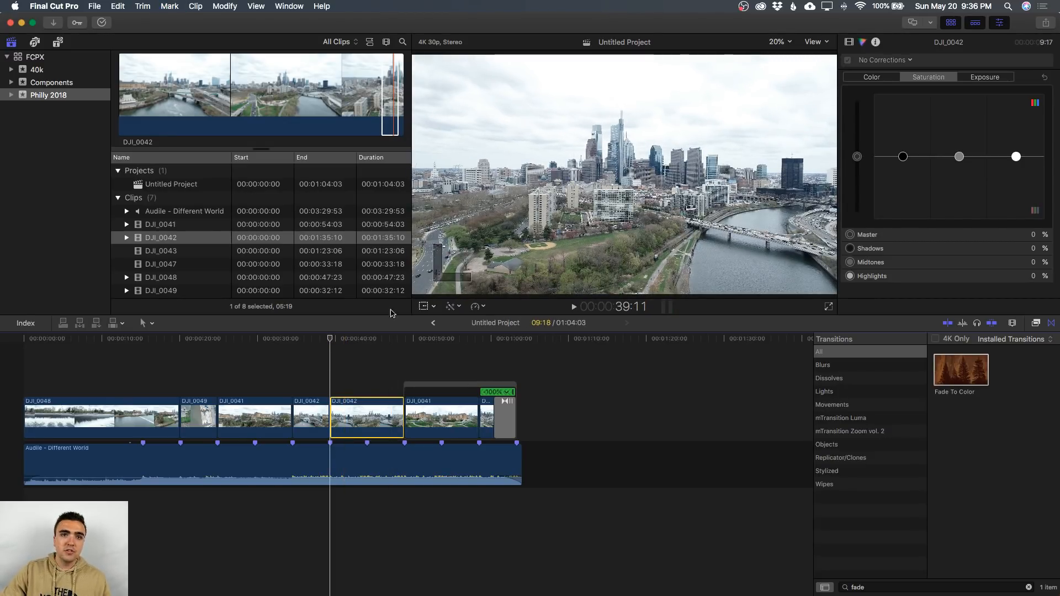
left_click(423, 308)
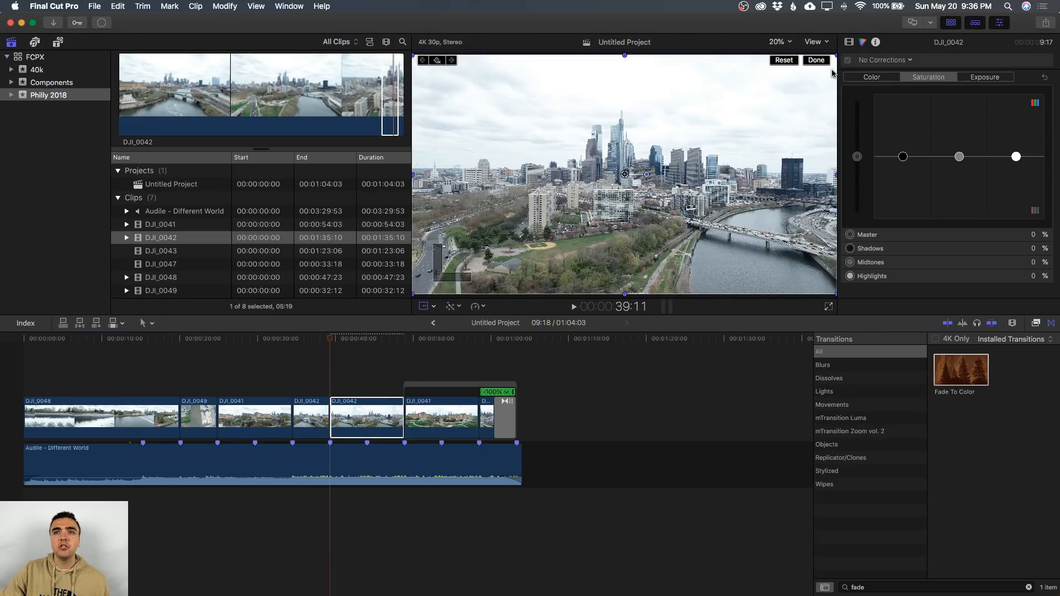
left_click(817, 62)
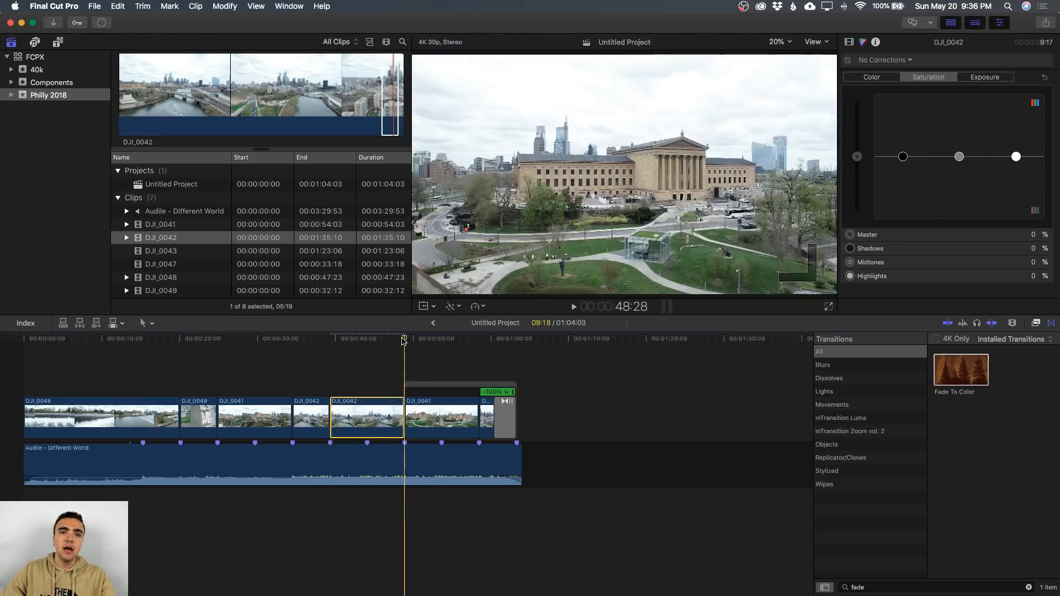
left_click(403, 340)
key("shift+t")
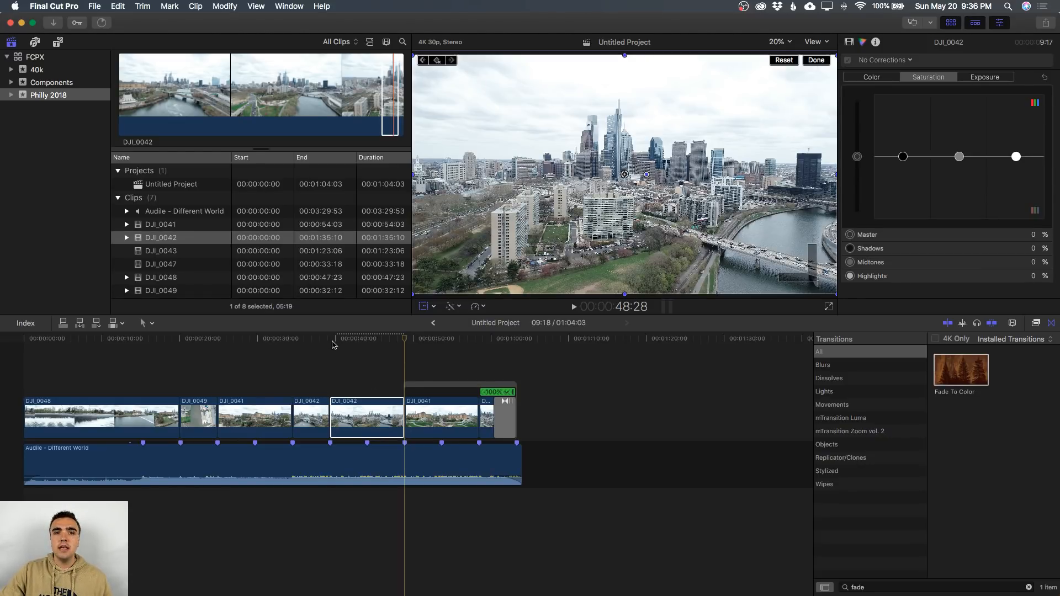
left_click(331, 344)
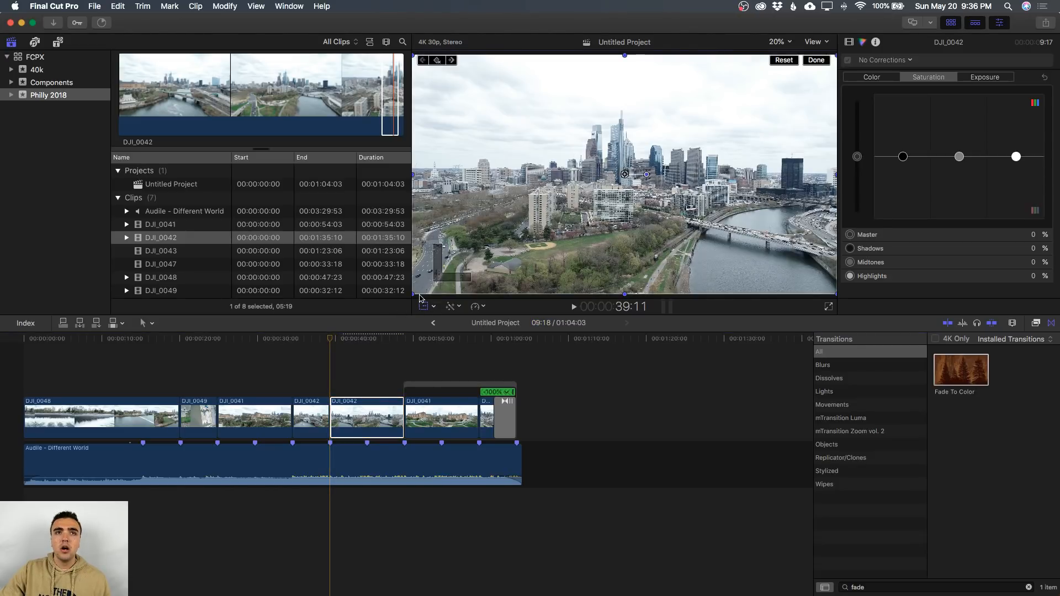
left_click_drag(411, 53, 382, 43)
left_click(826, 63)
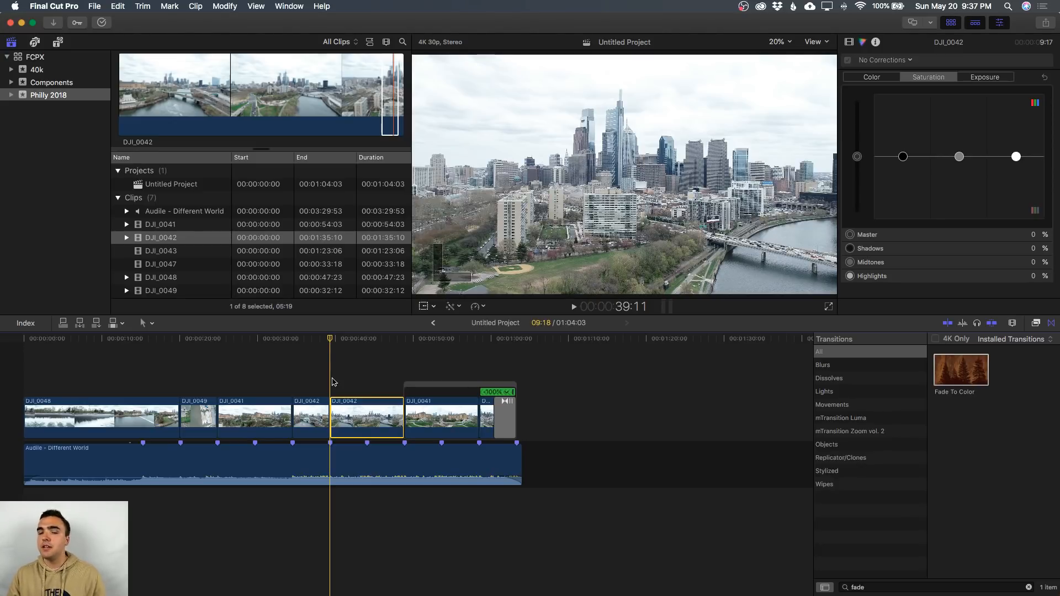
Play the timeline from 38:09 through the scaled DJI_0042 clip into the start of the following DJI_0041 clip.
left_click(333, 382)
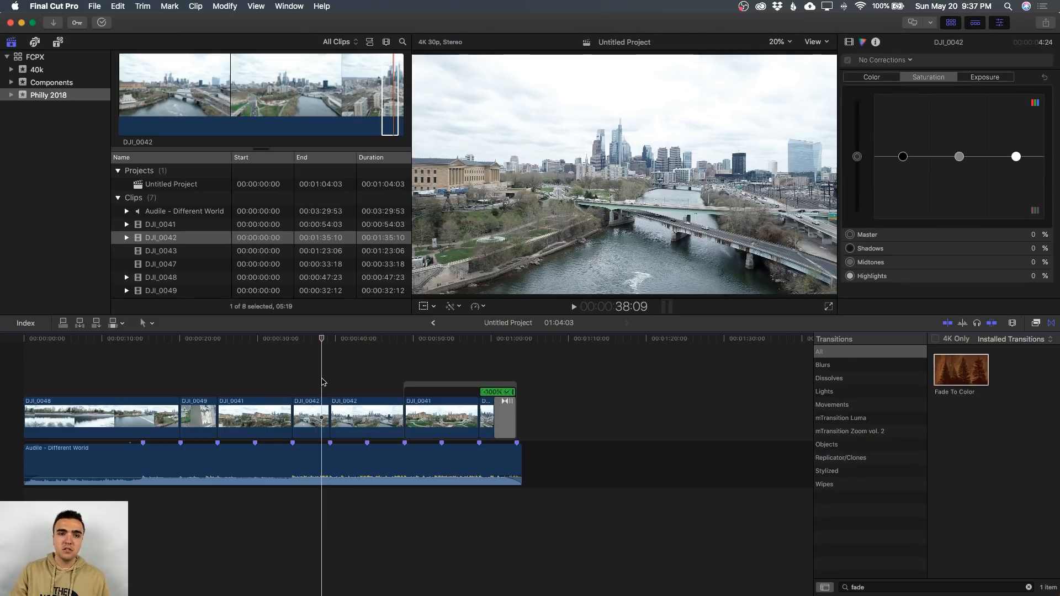
key("space")
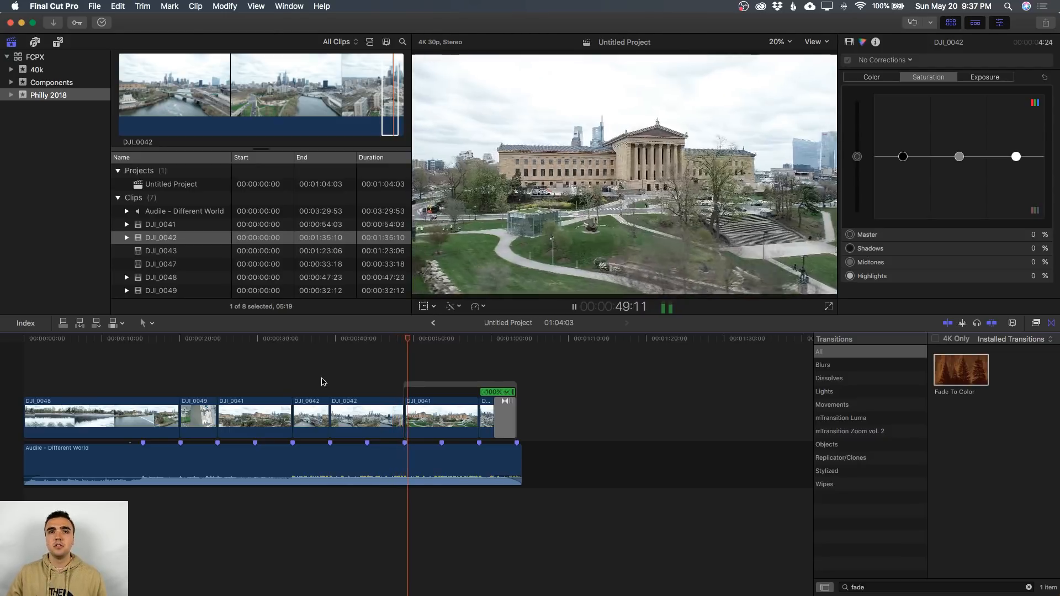
key("space")
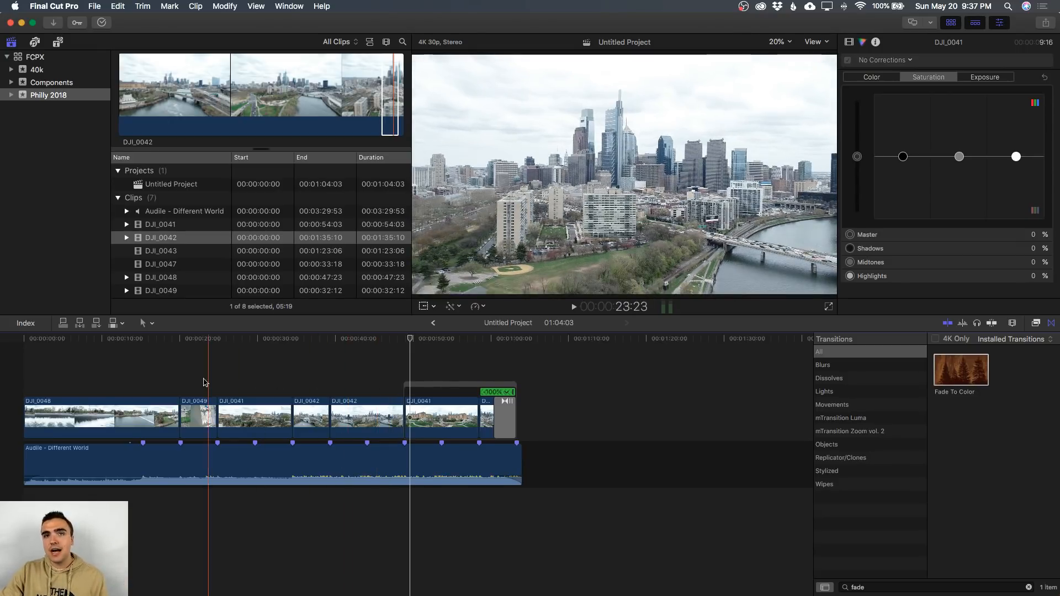
Apply the Saturation Bump effect to the opening DJI_0048 clip and compare the picture with the correction off and on.
left_click(148, 403)
left_click(148, 404)
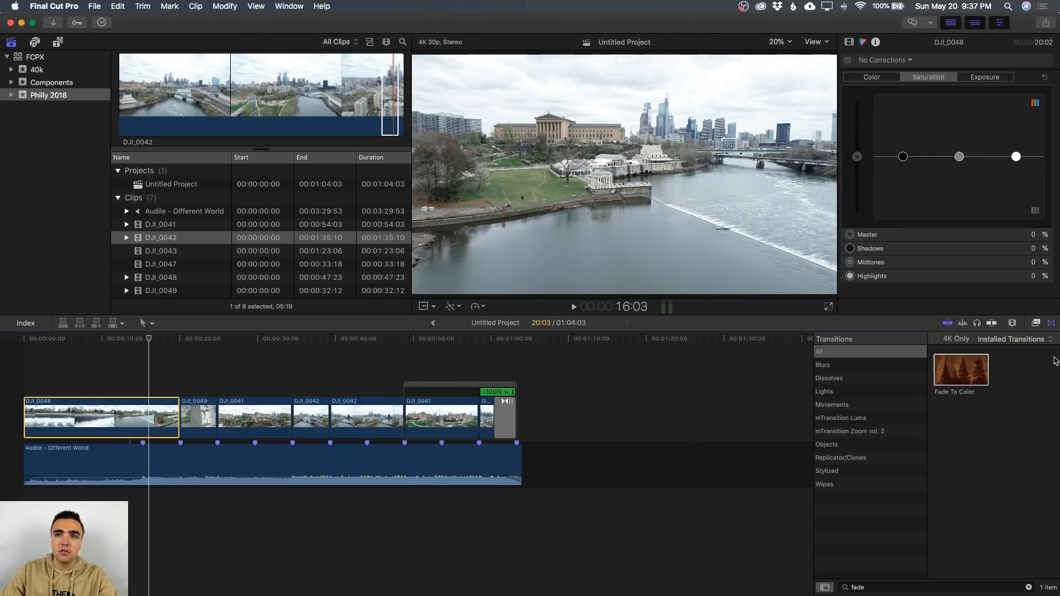
left_click(1037, 324)
left_click(1006, 586)
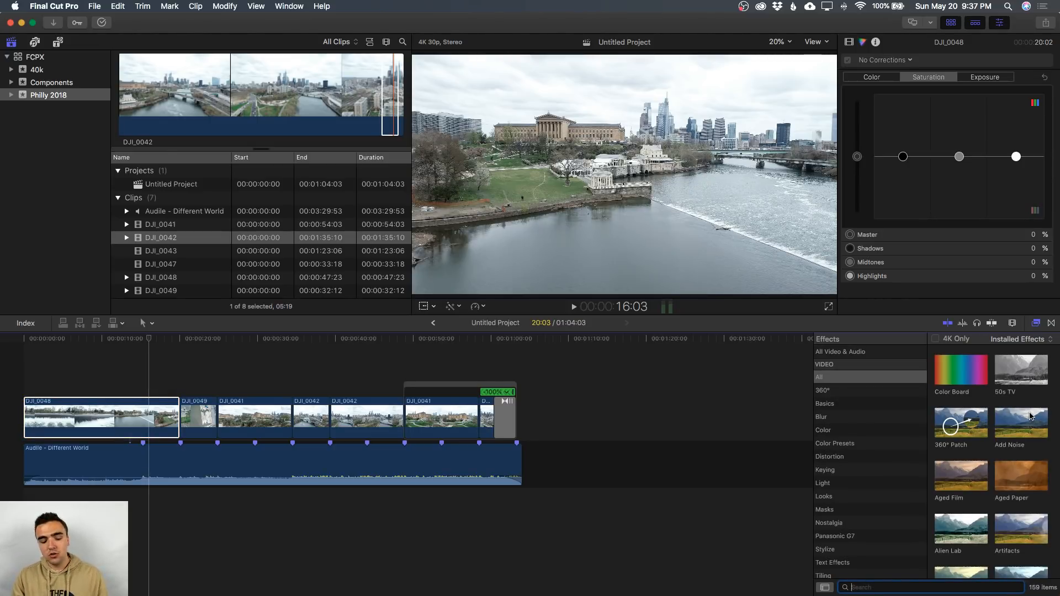
type("sat")
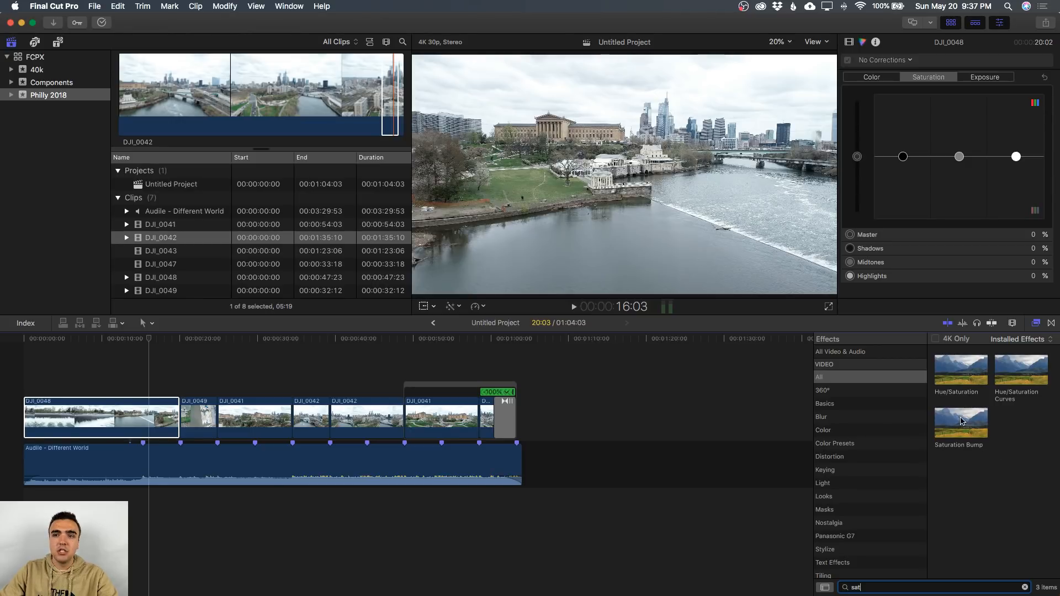
left_click_drag(961, 421, 114, 408)
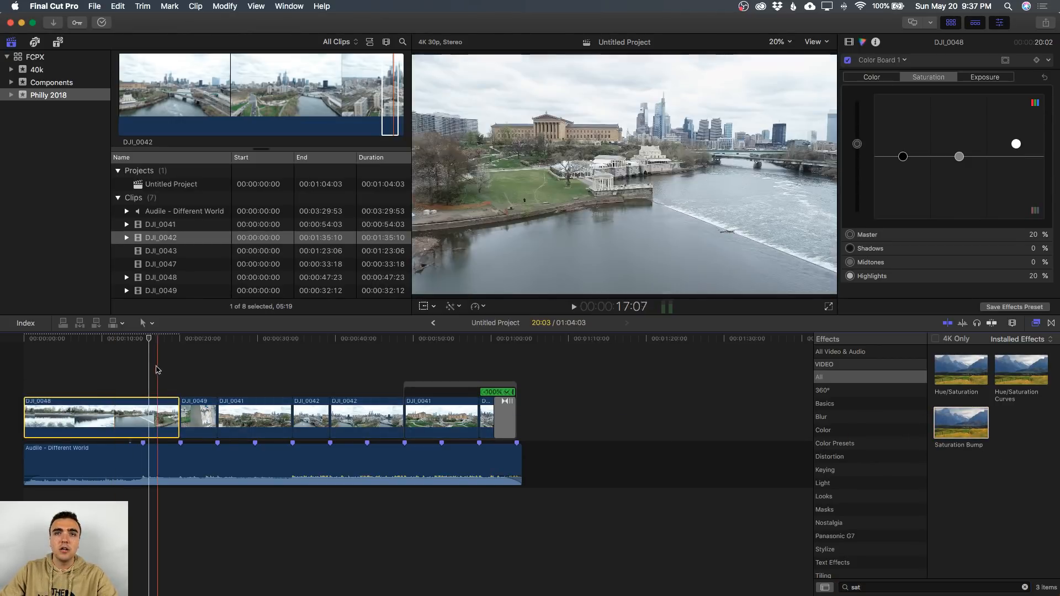
left_click(847, 60)
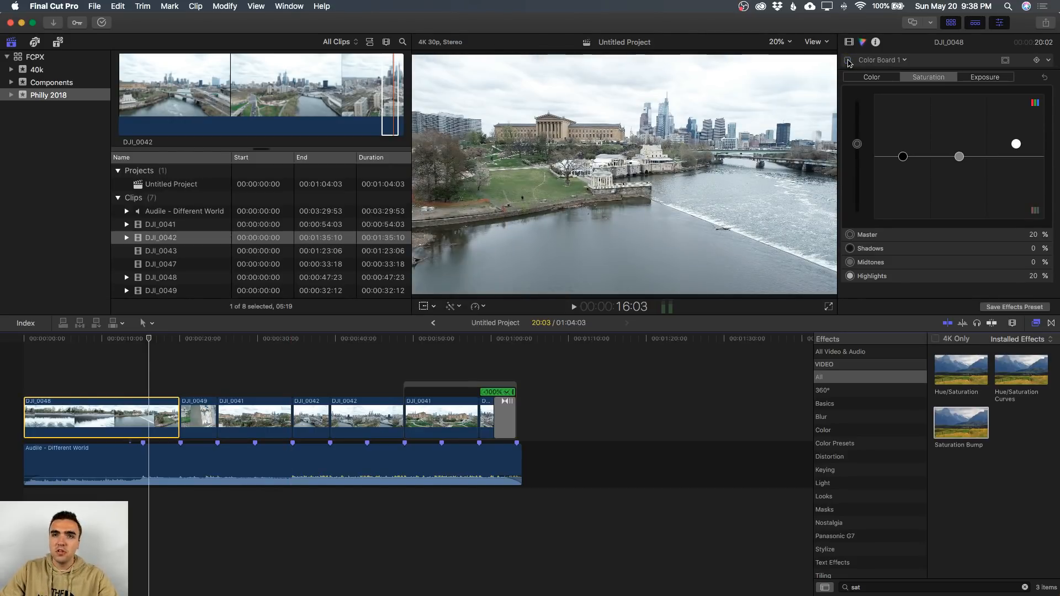
left_click(848, 60)
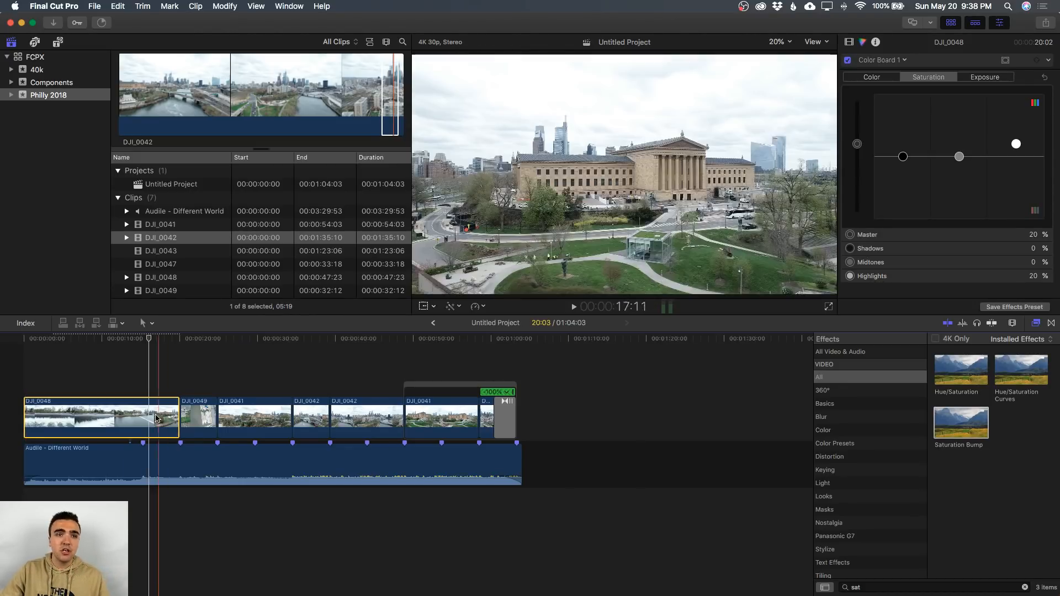
Copy the opening DJI_0048 clip and paste only its Color Board 1 effect onto the five clips from DJI_0049 through the last DJI_0041.
key("super+c")
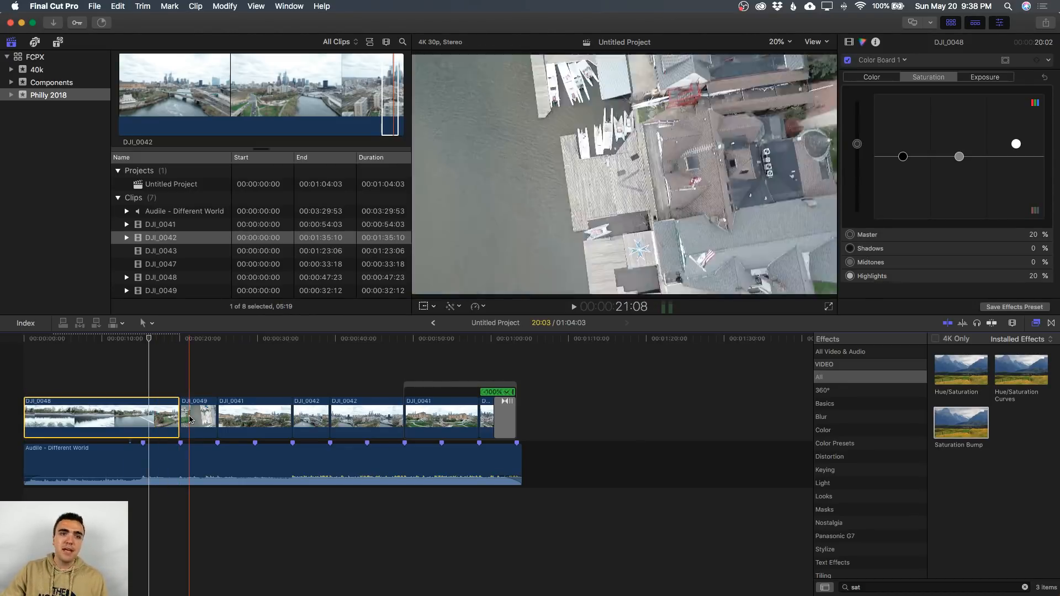
left_click(192, 418)
left_click(486, 413, "shift")
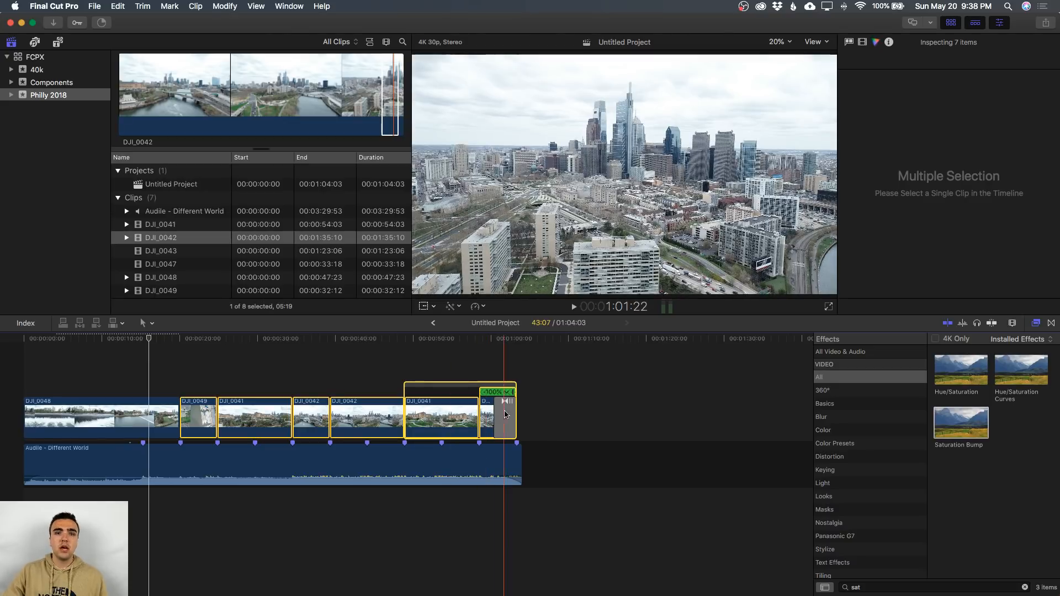
left_click(507, 339)
left_click(470, 415)
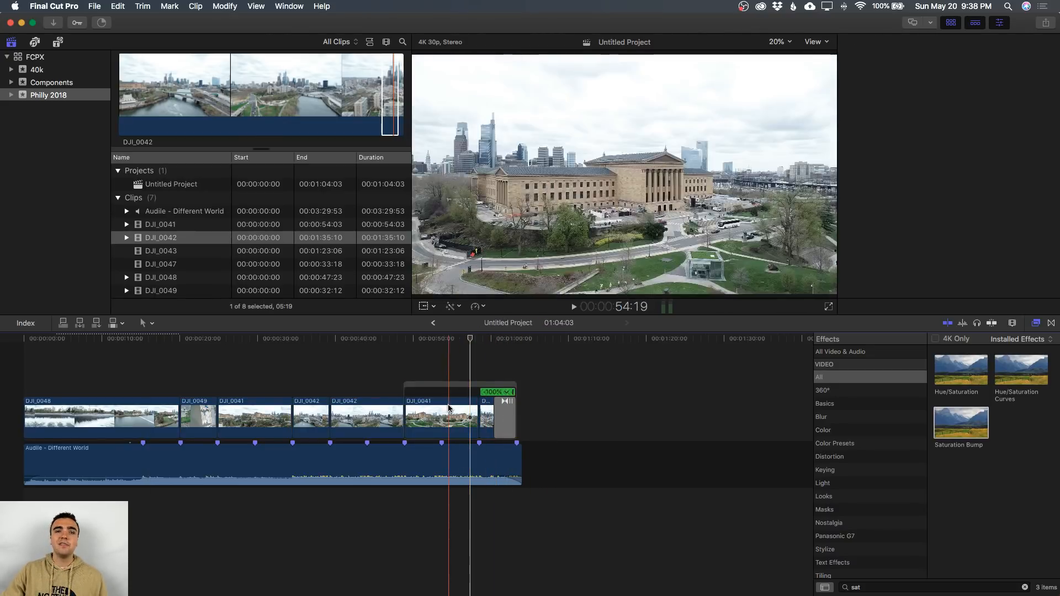
key("super+6")
left_click(198, 415, "shift")
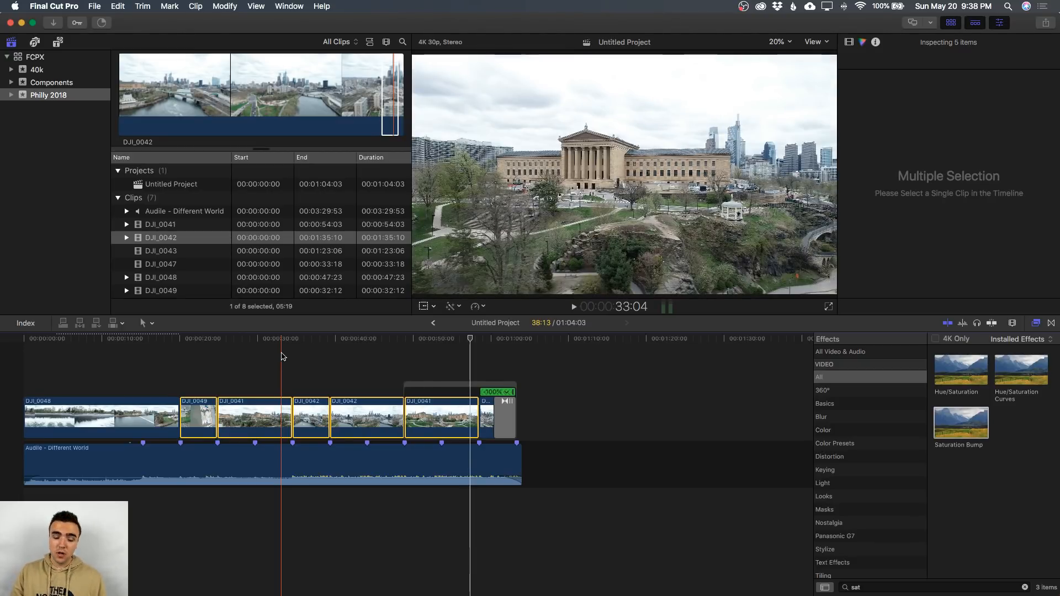
key("super+shift+v")
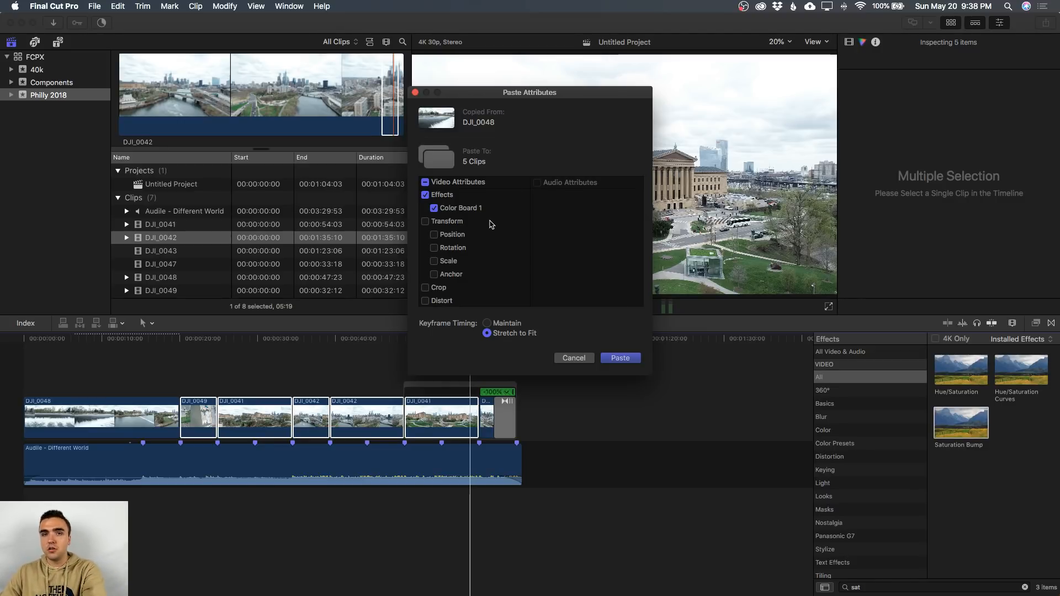
scroll(474, 215, "down", 3)
scroll(474, 215, "up", 3)
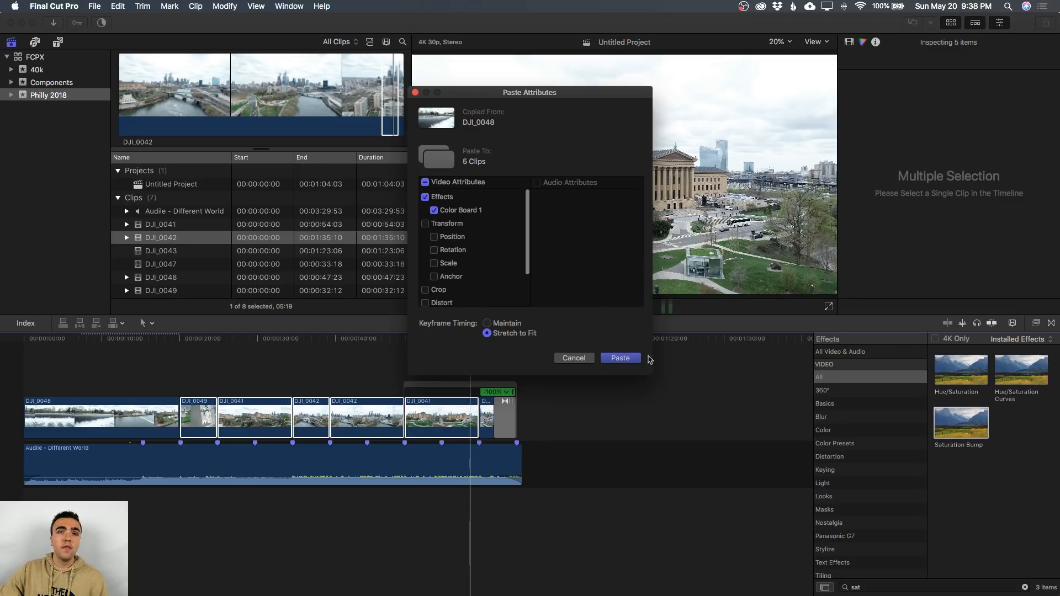
left_click(624, 360)
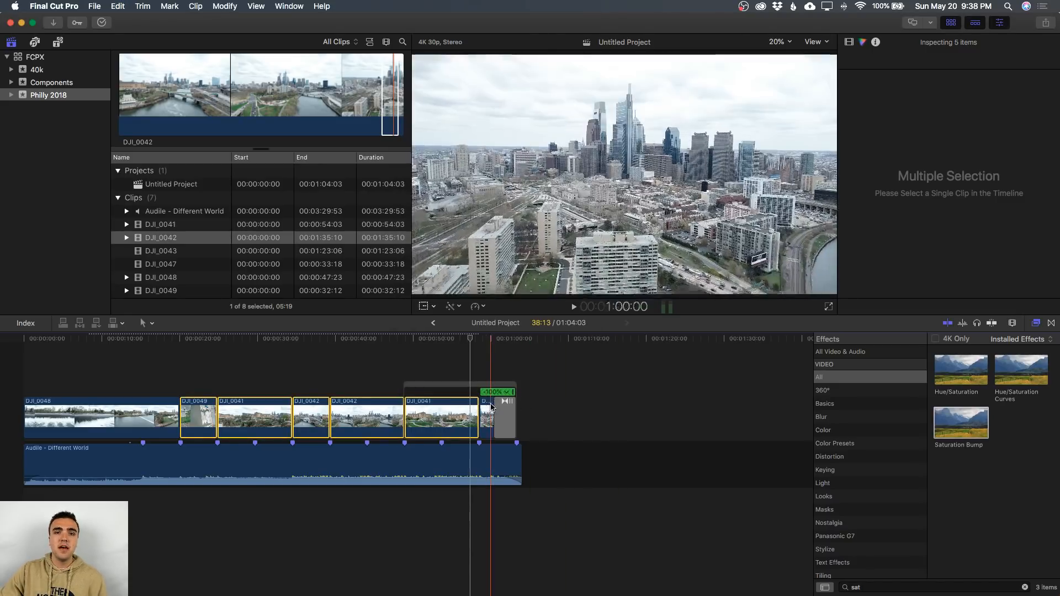
left_click(485, 407)
key("alt+bracketright")
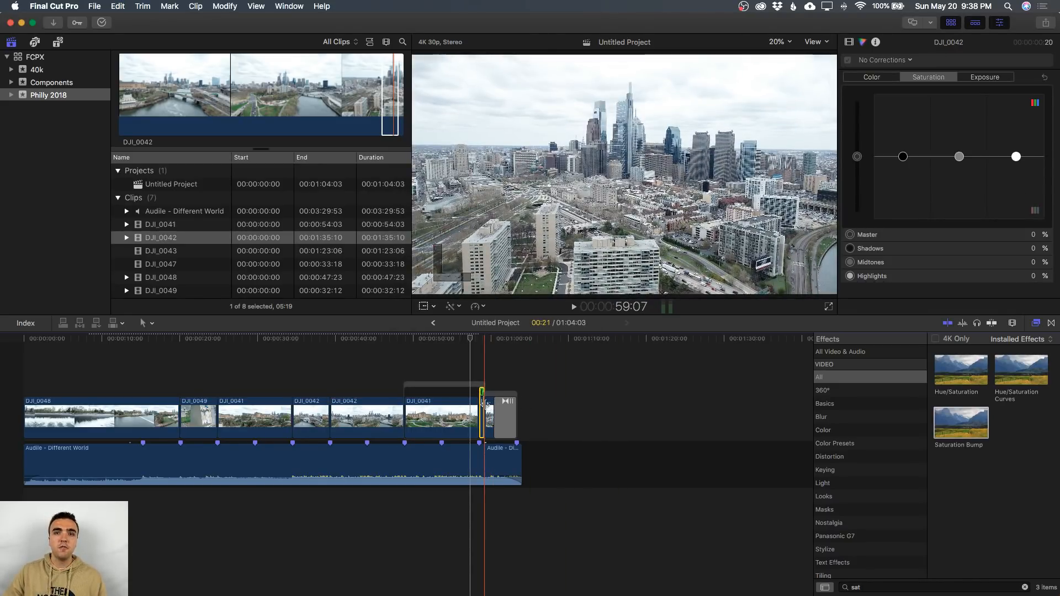
key("alt+super+v")
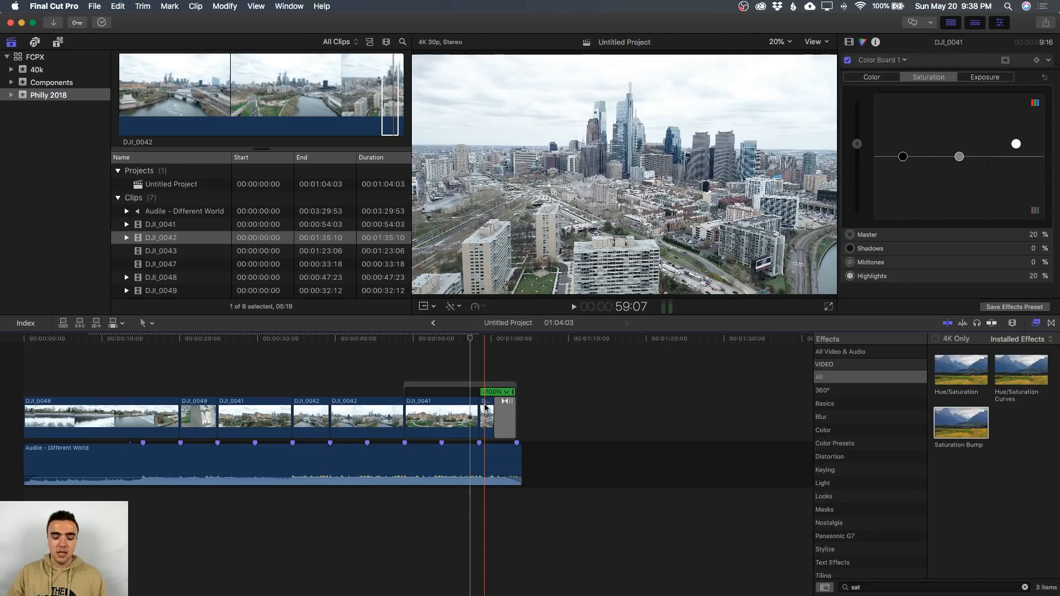
left_click(485, 407)
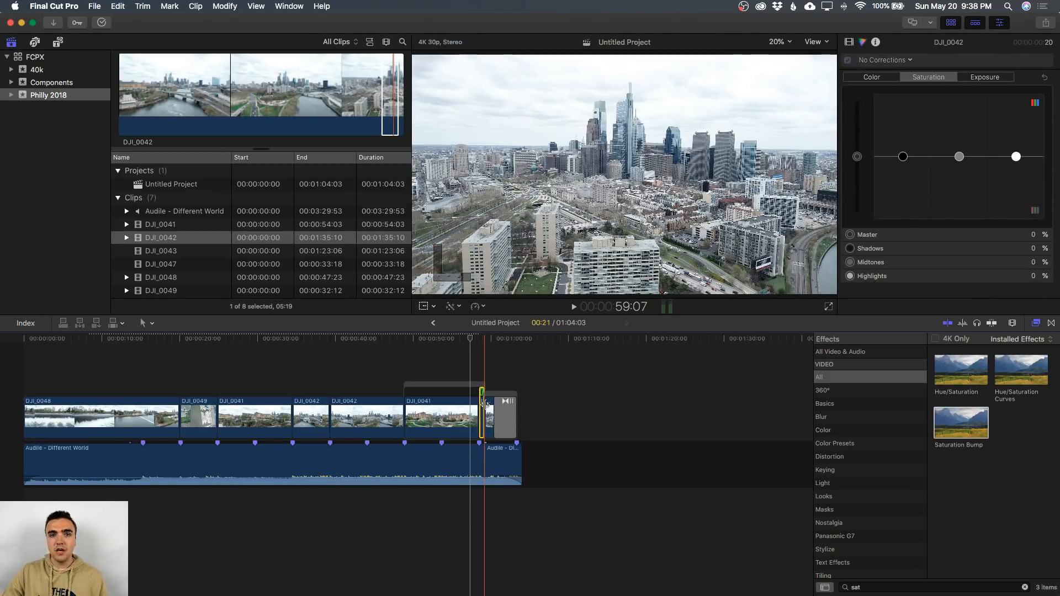
key("super+z")
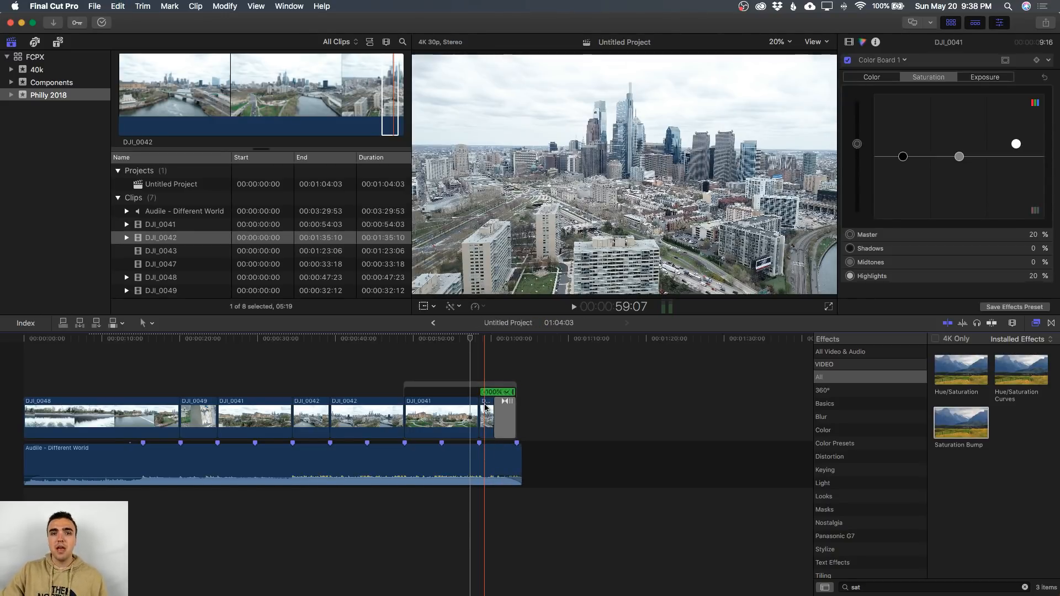
Paste the copied Color Board 1 effect onto the closing DJI_0042 clip with Paste Attributes.
right_click(486, 407)
left_click(485, 407)
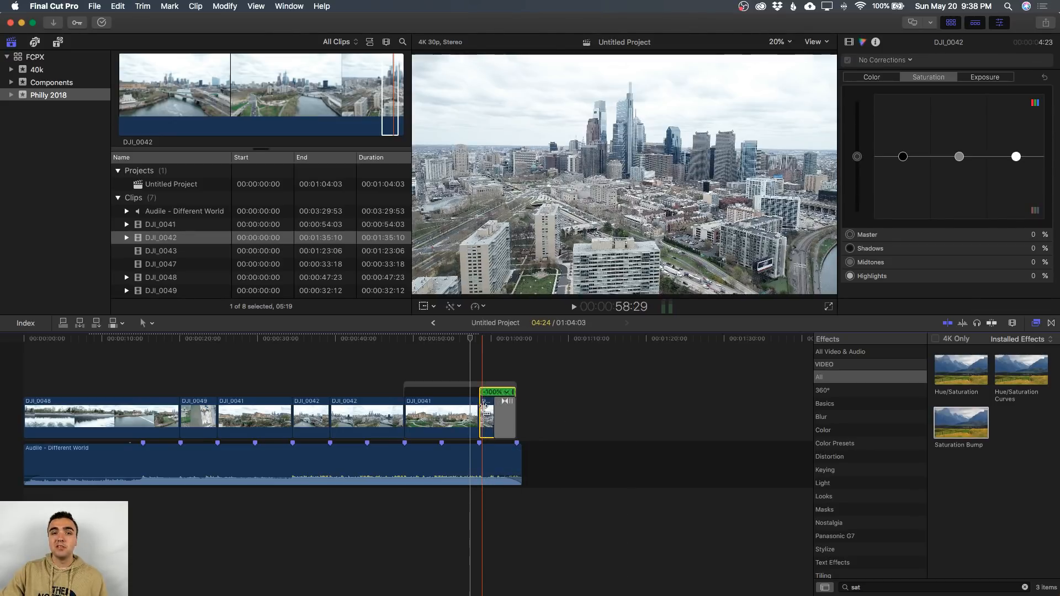
key("super+shift+v")
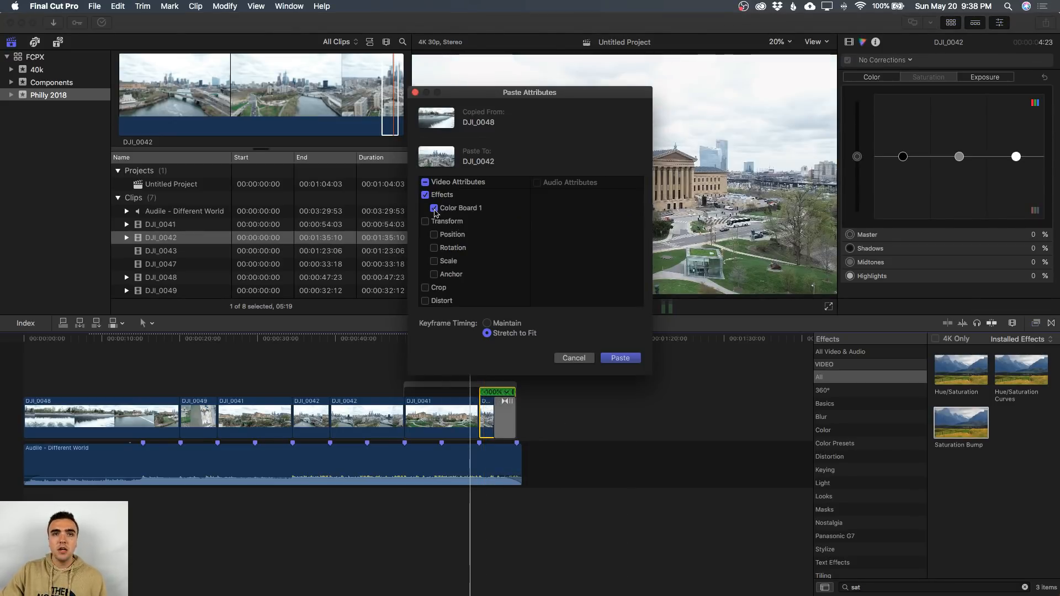
left_click(603, 357)
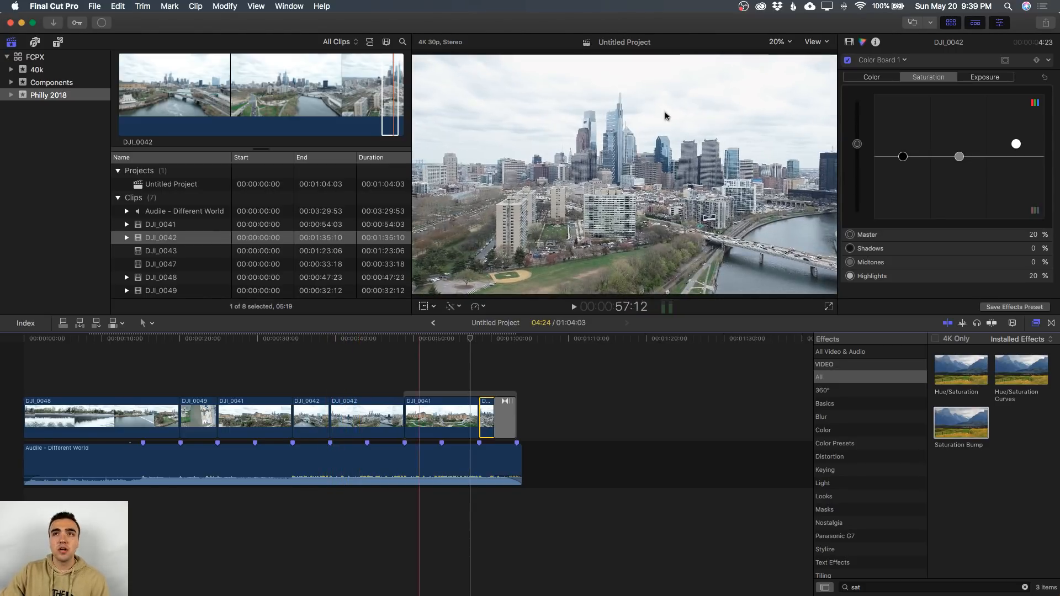
Review the closing DJI_0042 clip's Color Board 1 correction, ending on its exposure settings.
left_click(904, 60)
left_click(932, 59)
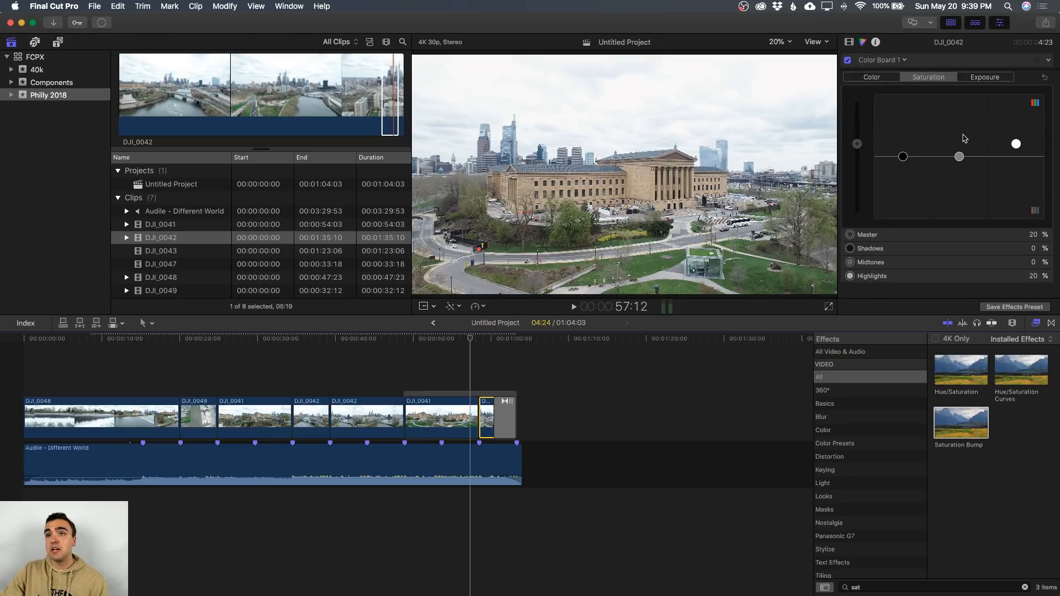
left_click(890, 81)
left_click(919, 82)
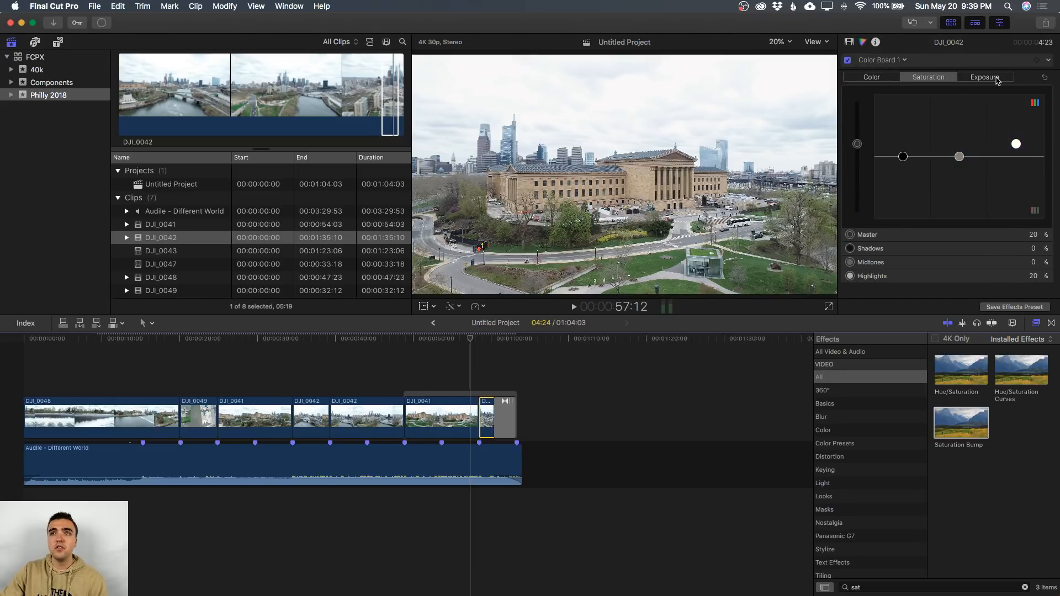
left_click(990, 78)
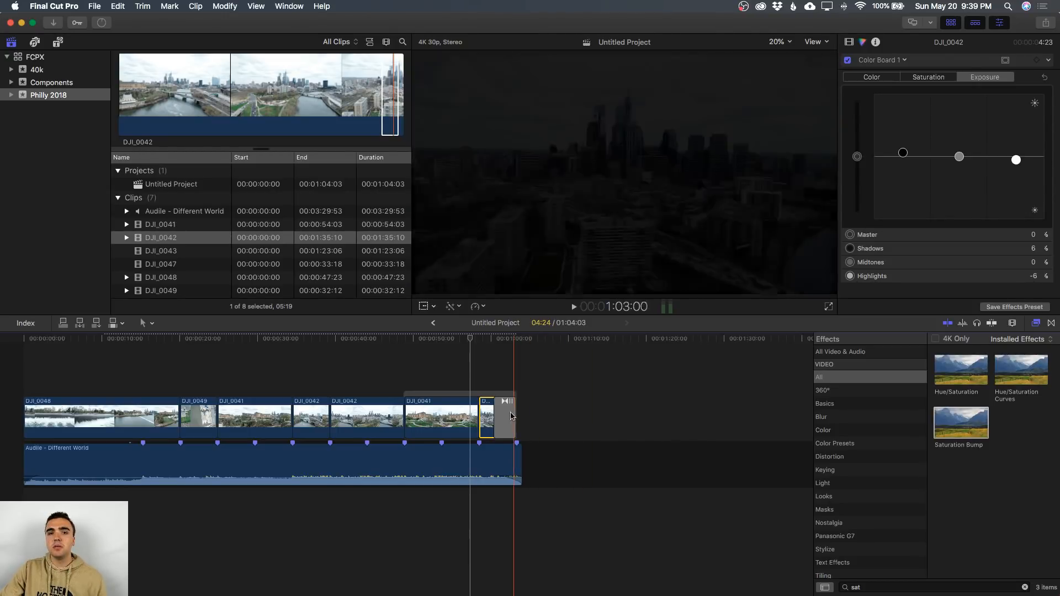
Copy the Fade To Color transition from the end of the timeline to the start of the opening DJI_0048 clip.
left_click(509, 416)
key("super+c")
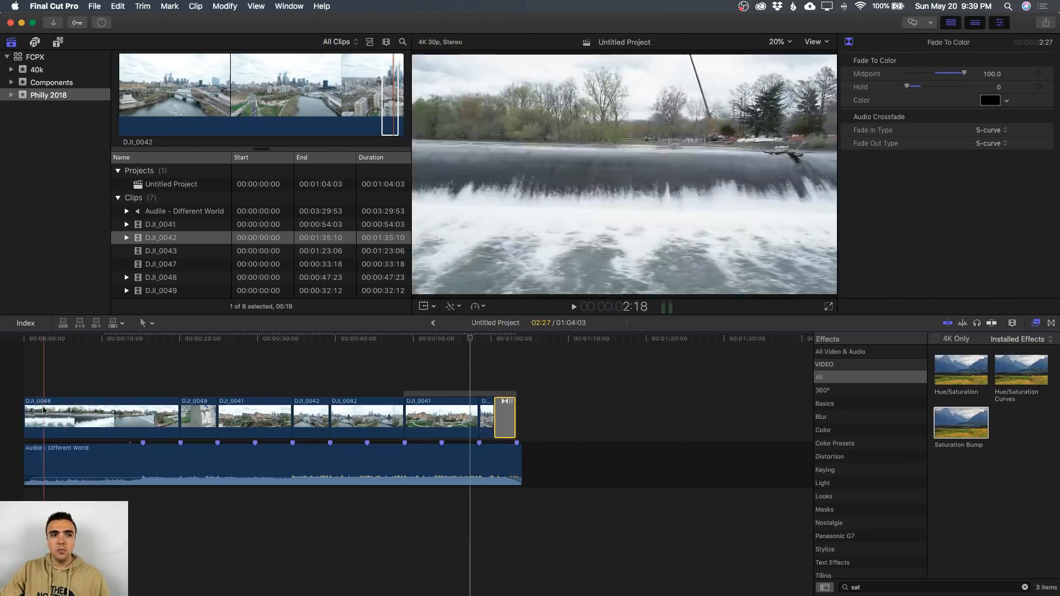
left_click(28, 412)
key("super+v")
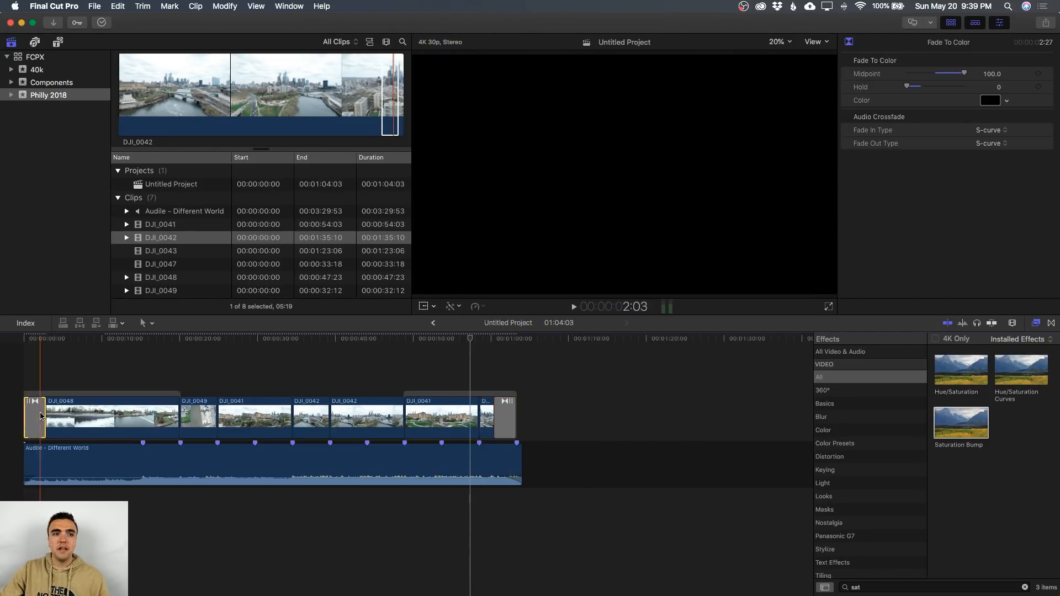
Set both the midpoint and the hold of the opening Fade To Color transition to 0.
mouse_move(965, 74)
left_mouse_down()
mouse_move(883, 75)
mouse_move(965, 87)
left_mouse_up()
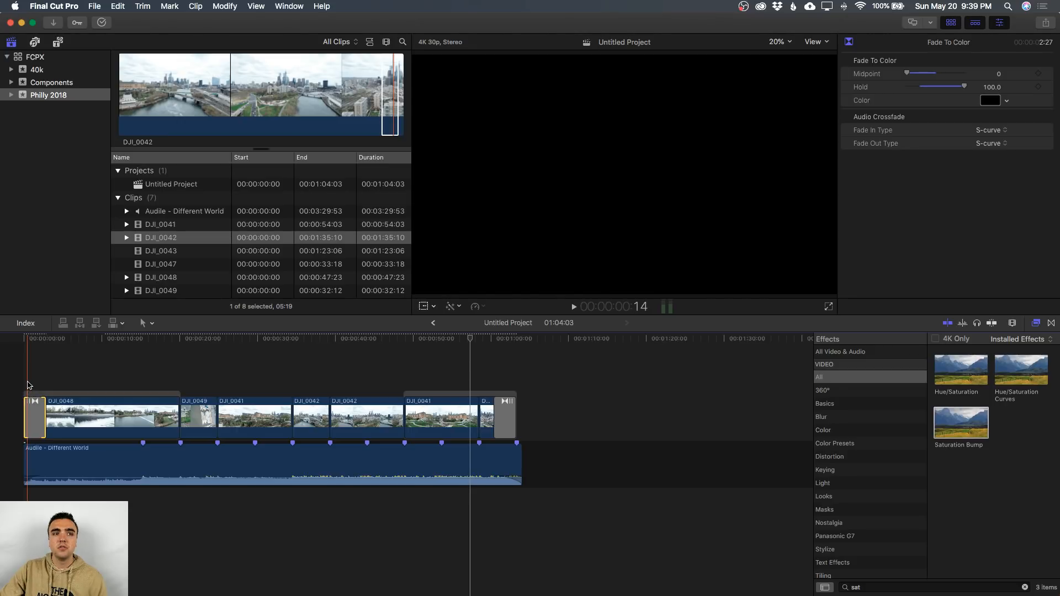
left_click(27, 414)
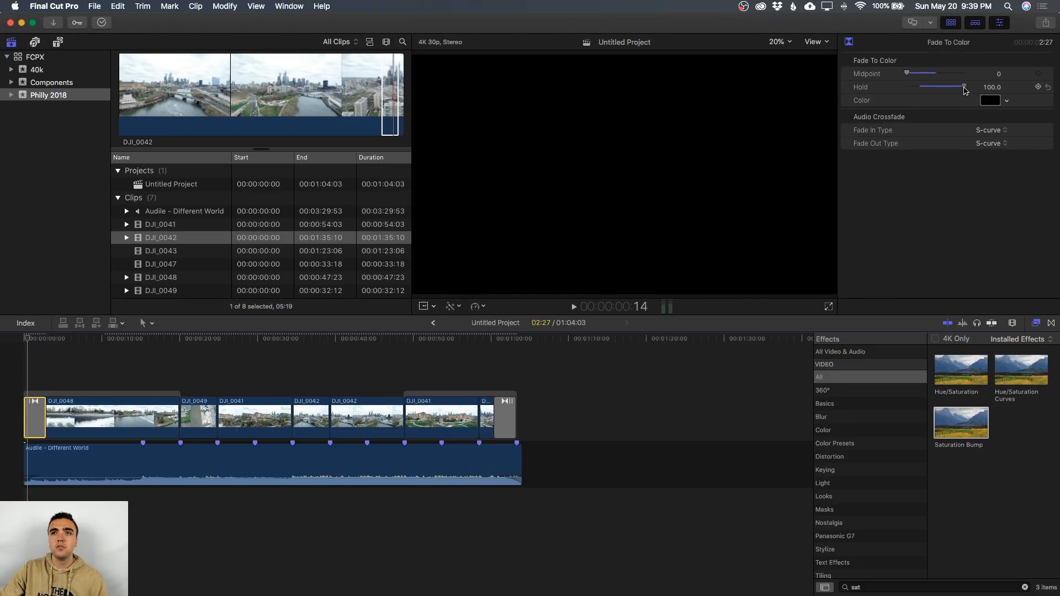
left_click_drag(965, 89, 906, 87)
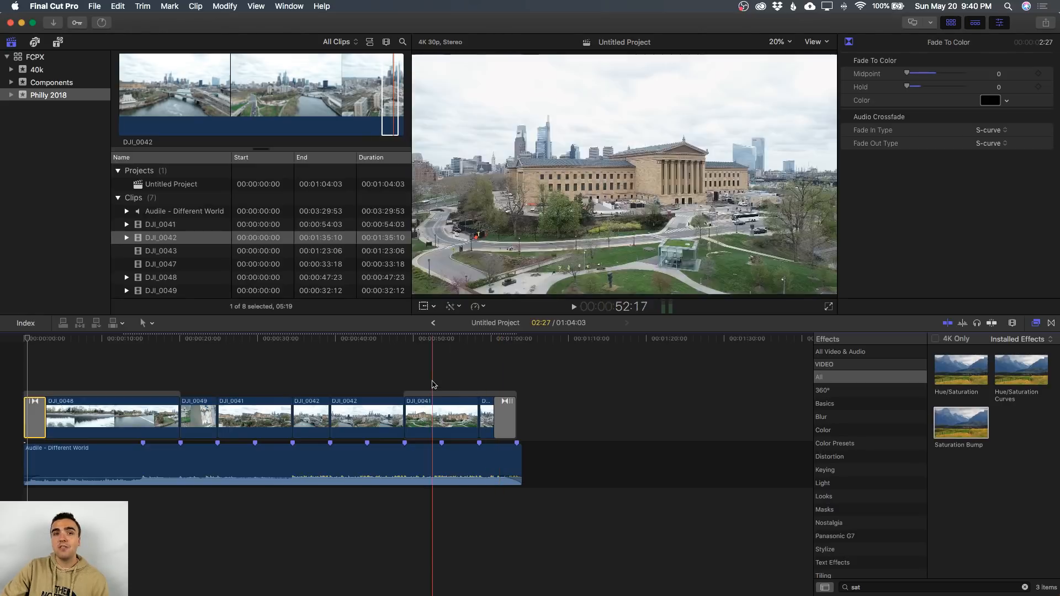
Move the playhead to 46:01 and show the color correction of the DJI_0042 clip there.
left_click(383, 378)
key("cmd+6")
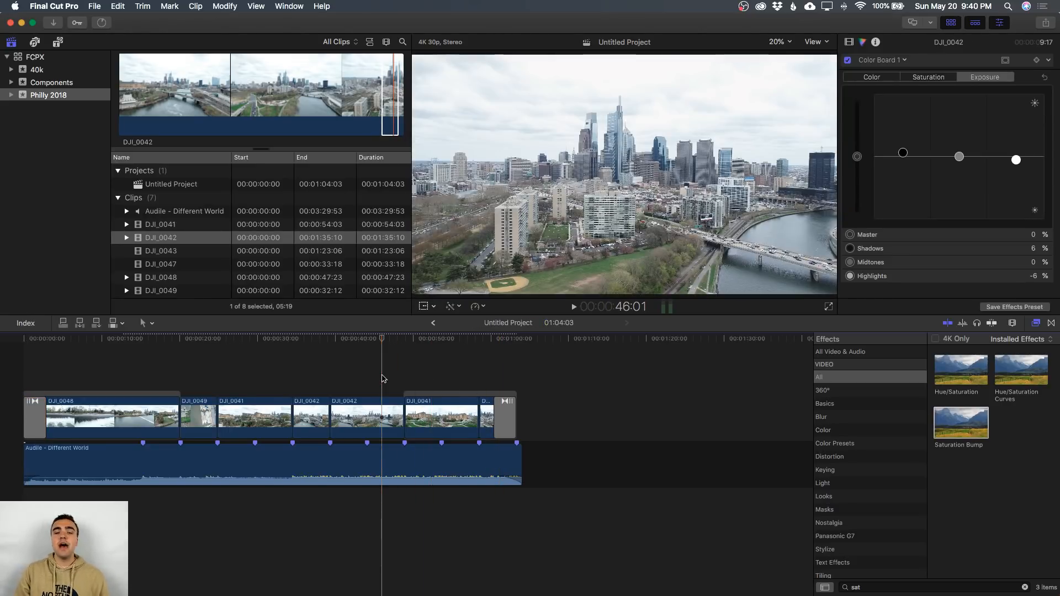
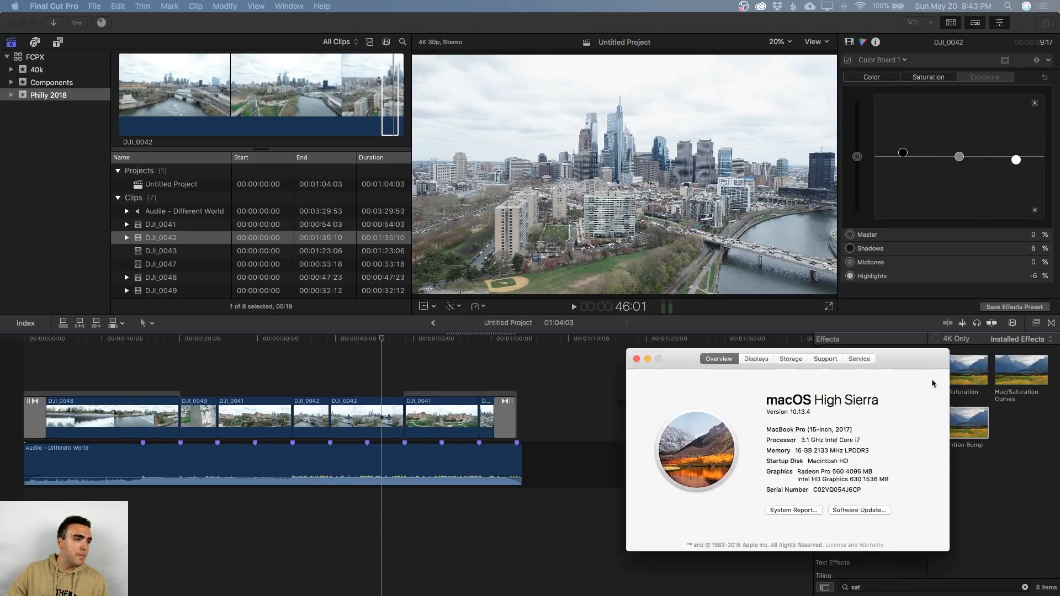
Bring the About This Mac overview to the middle of the screen to read the computer's specifications, and close it.
left_click_drag(932, 383, 684, 147)
left_click_drag(678, 202, 661, 270)
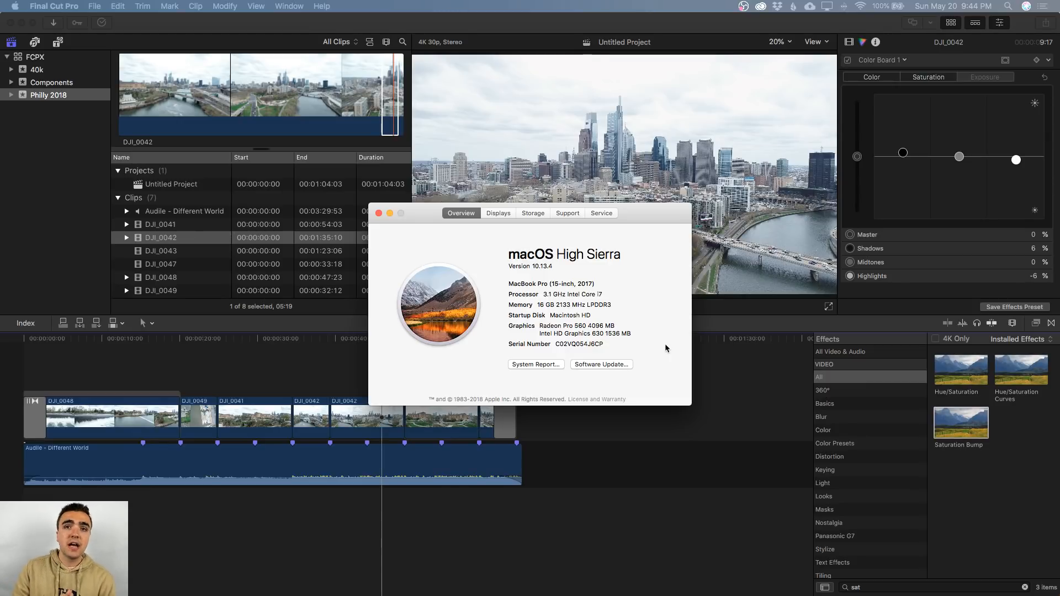
key("super+w")
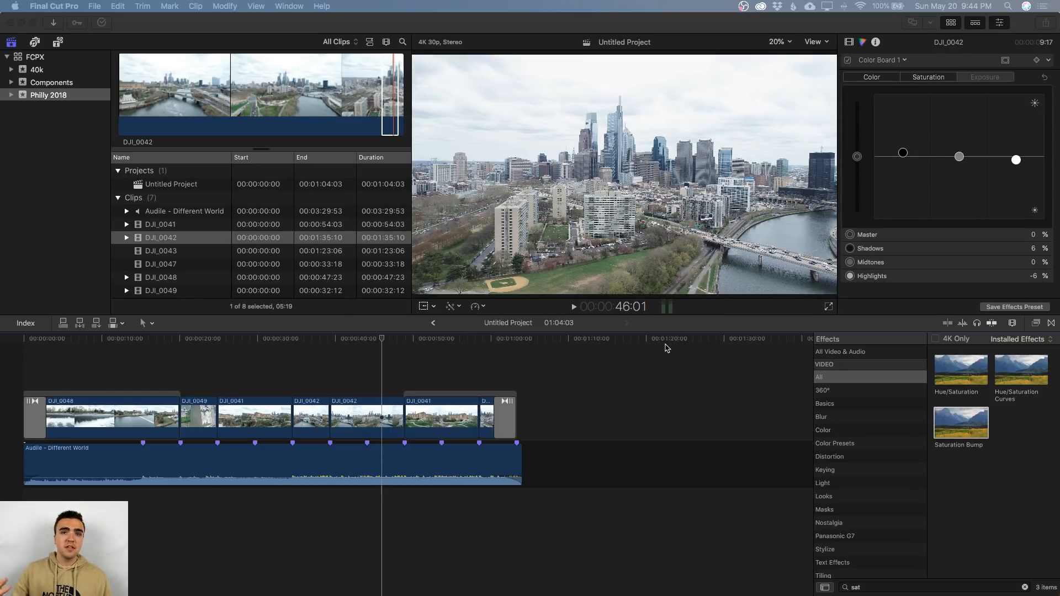
left_click(664, 345)
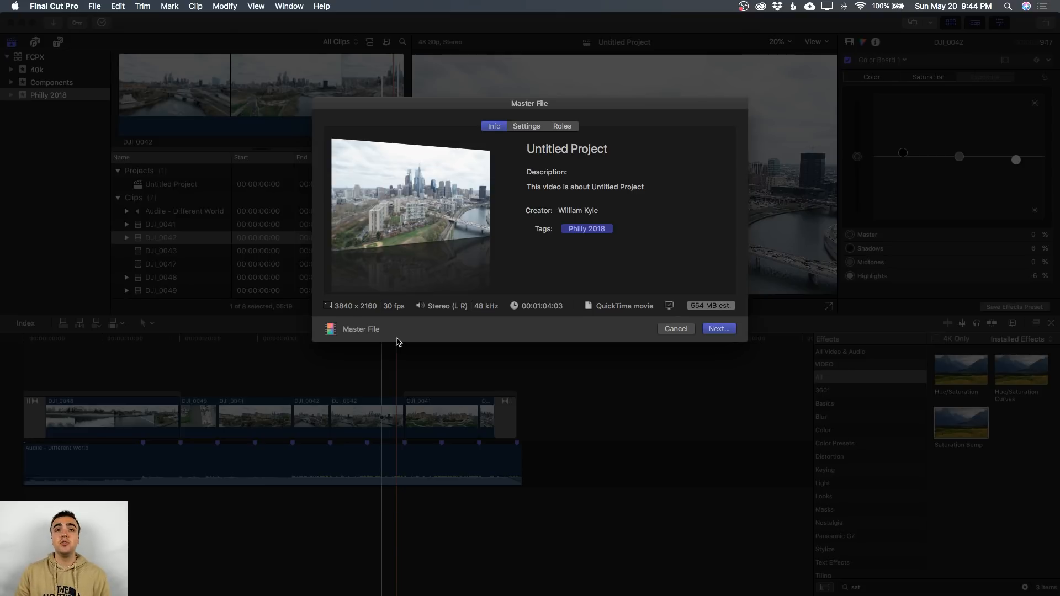
Continue the Master File export and choose the Edits folder inside Philadelphia 2018 on the Desktop as its destination.
key("Return")
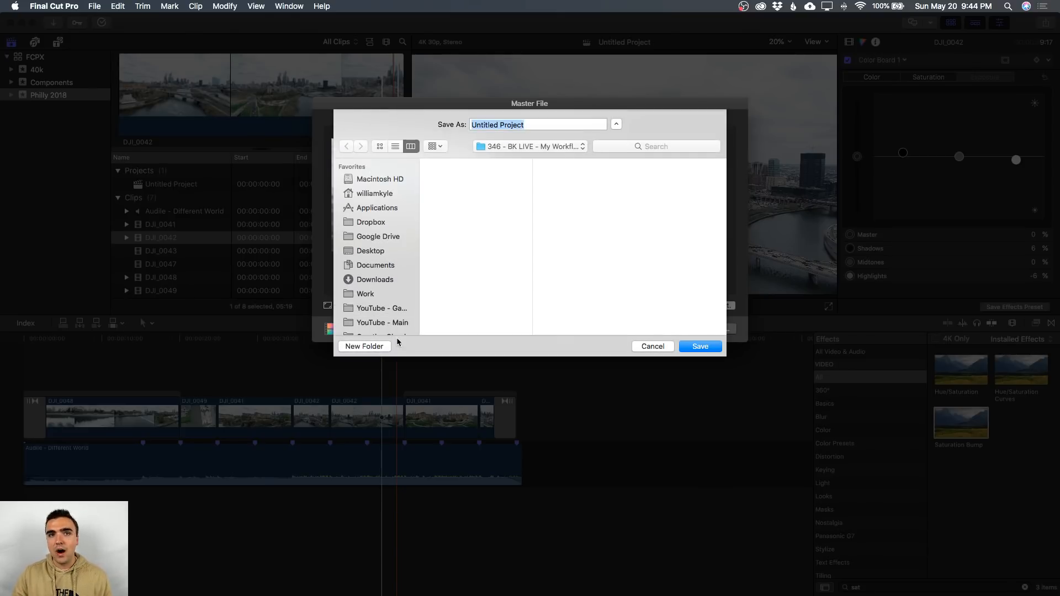
left_click(370, 252)
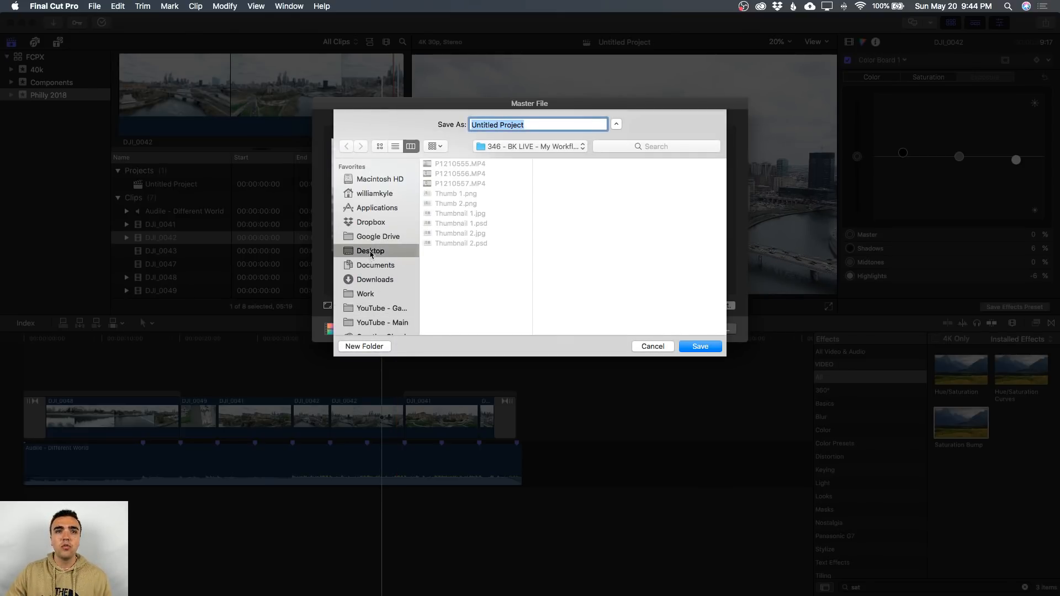
left_click(480, 184)
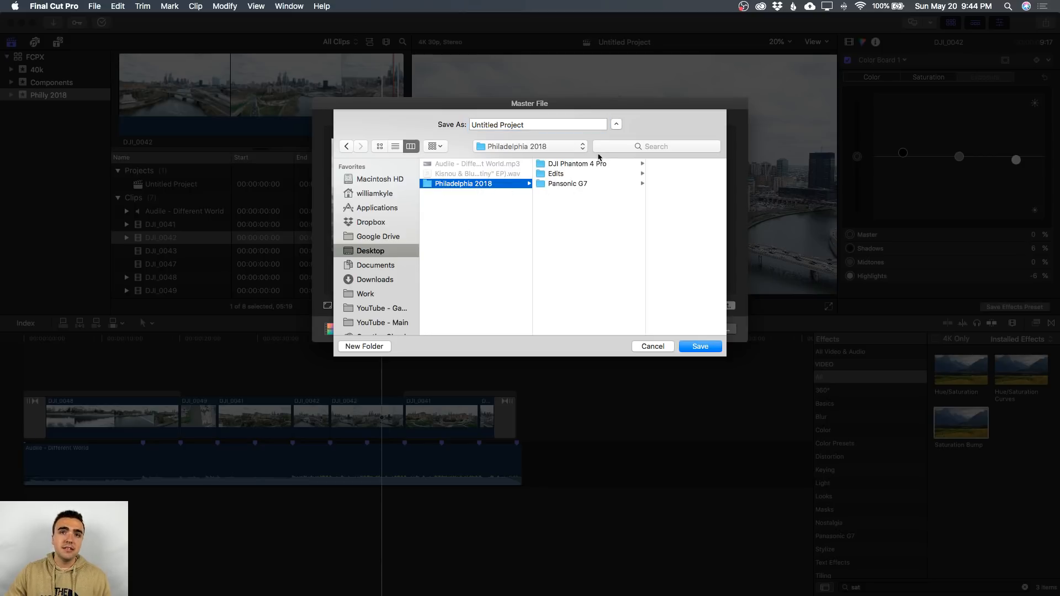
left_click(575, 175)
Name the exported master file Quick Drone Edit and save it.
double_click(526, 125)
triple_click(525, 124)
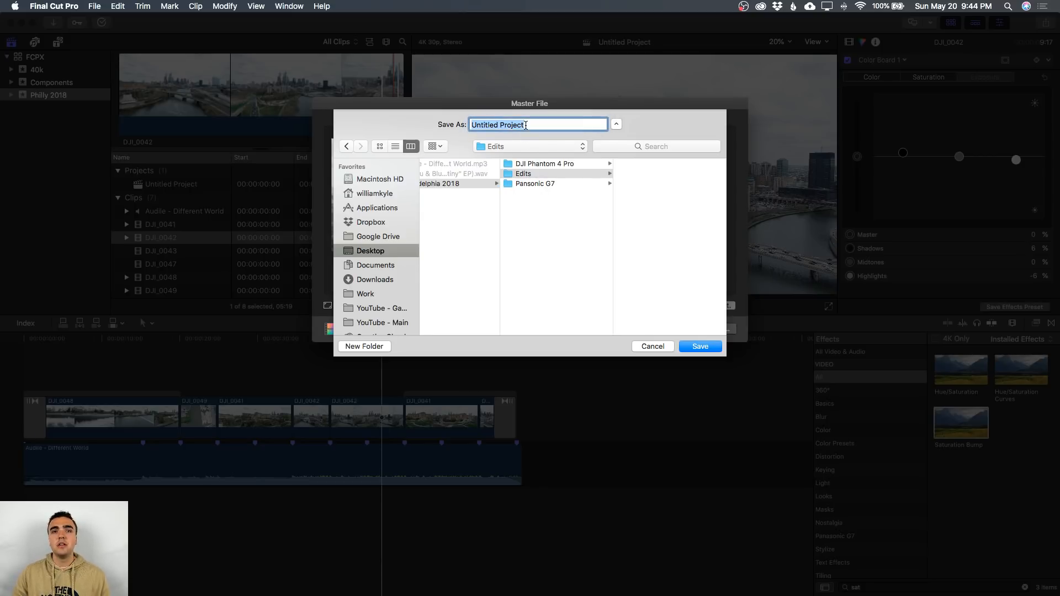
type("Wuick drone")
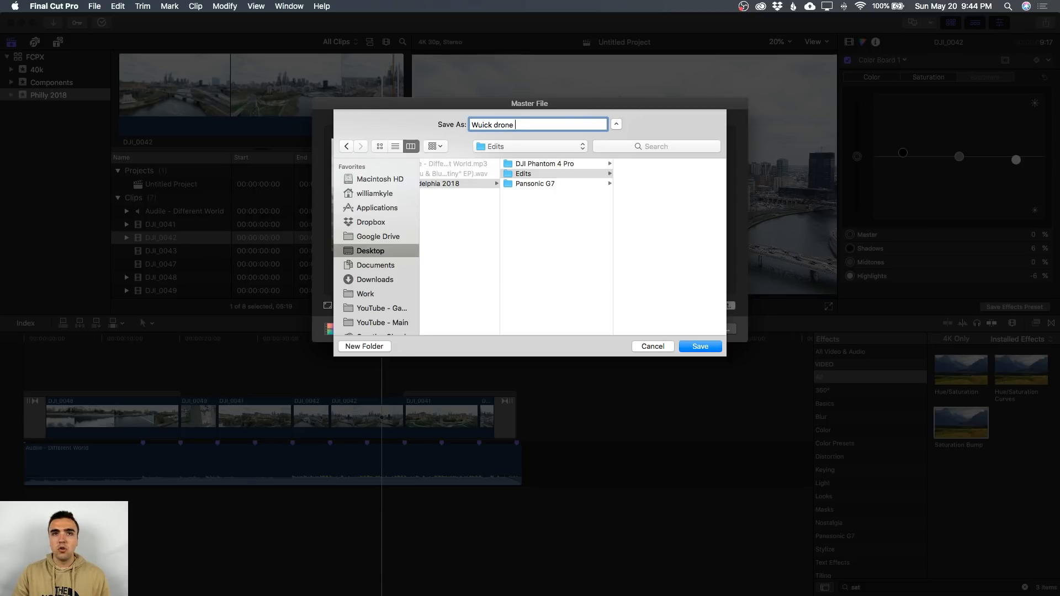
key("super+a")
type("Quick Drone")
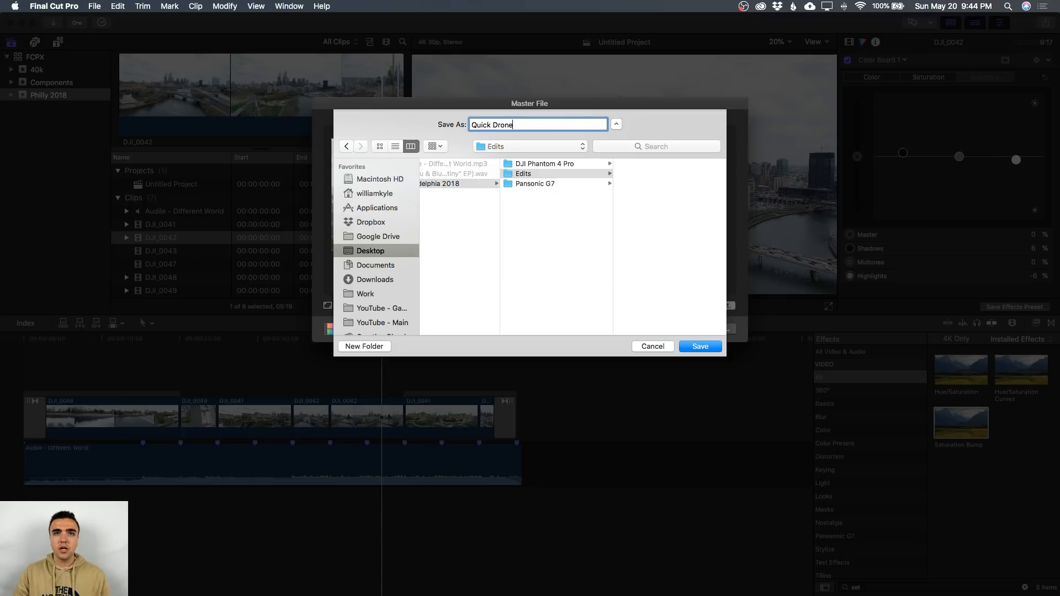
type(" Edit")
key("Return")
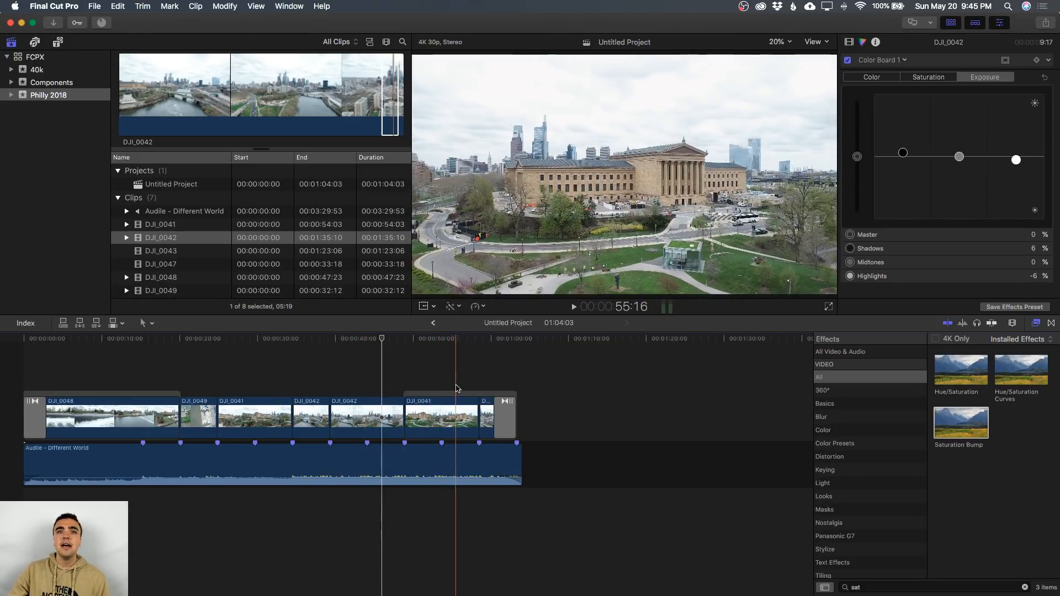
Move the playhead to 55:16 in the last DJI_0041 clip.
left_click(456, 387)
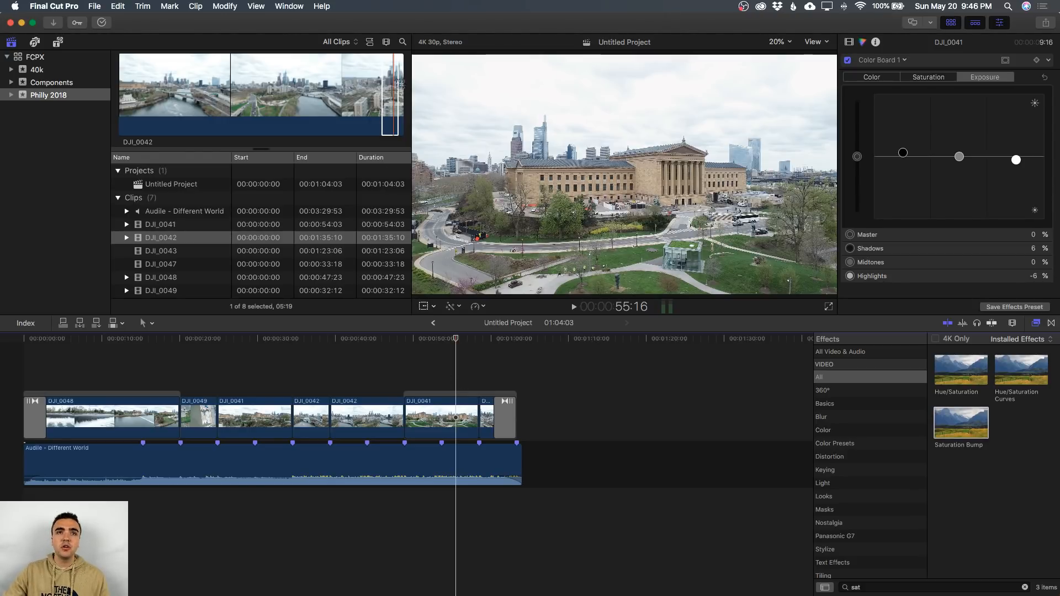
Export the current frame at 55:16 as a still image named Thumb in the Edits folder.
left_click_drag(410, 54, 837, 295)
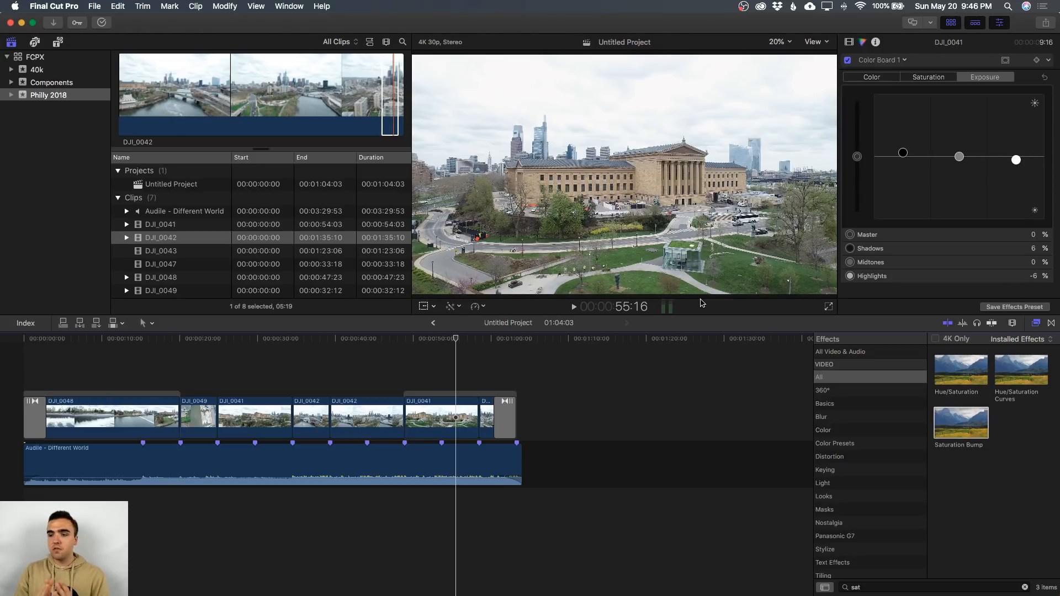
left_click(1045, 25)
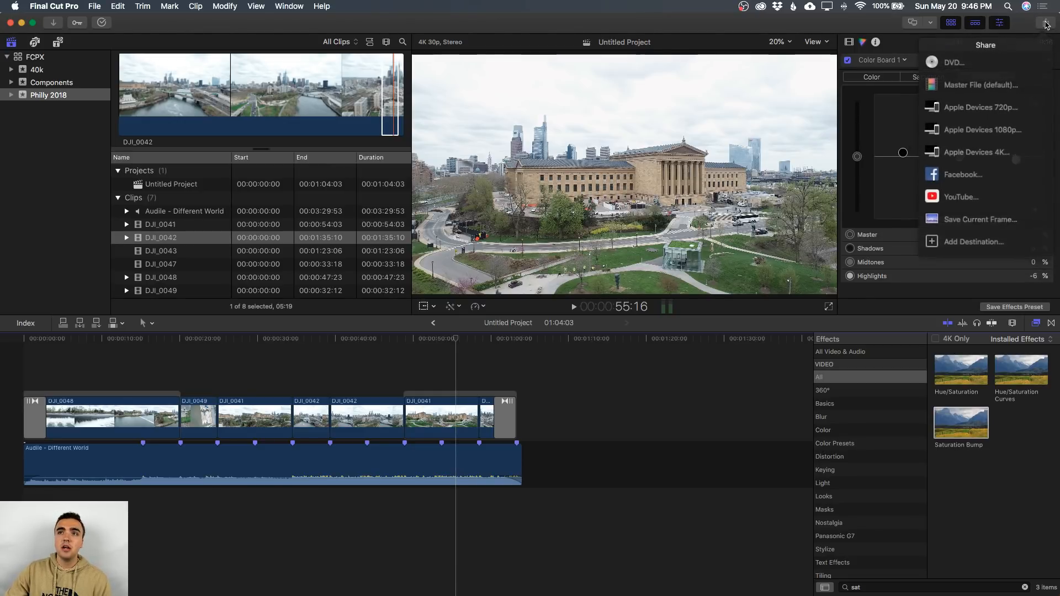
left_click(1008, 217)
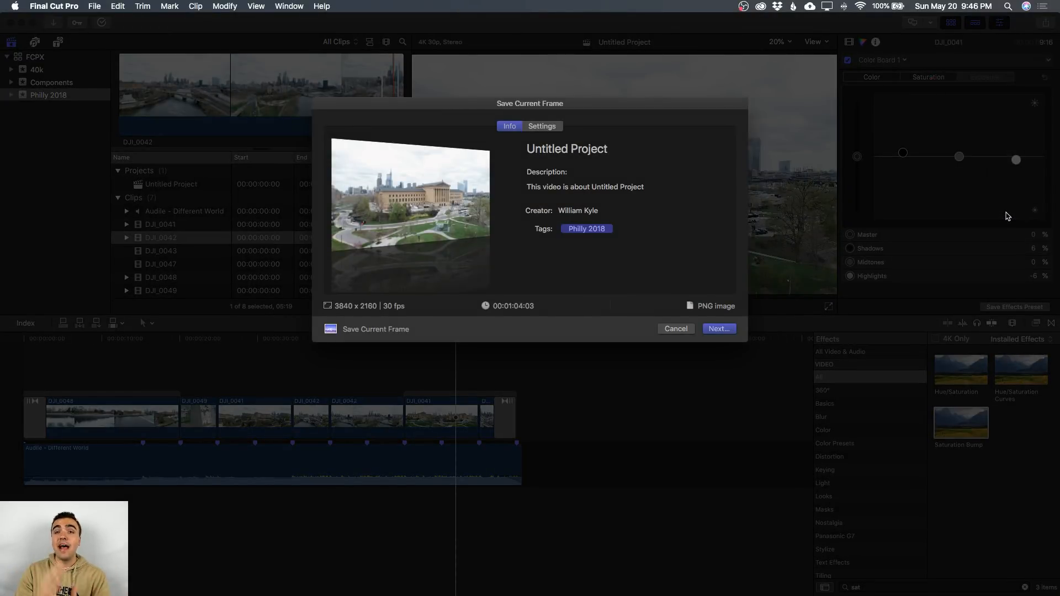
key("Return")
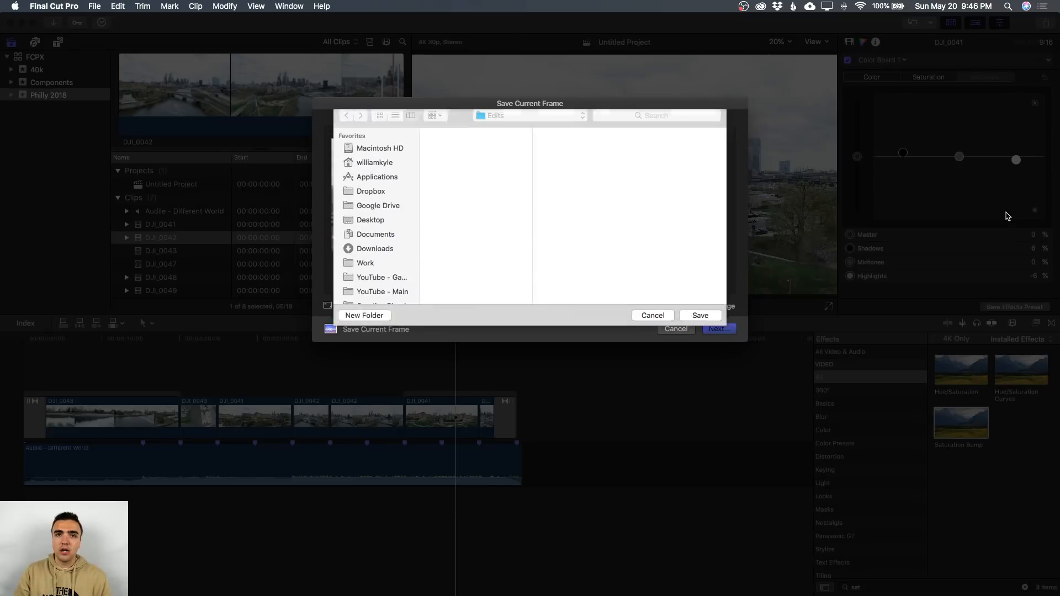
type("Thumb")
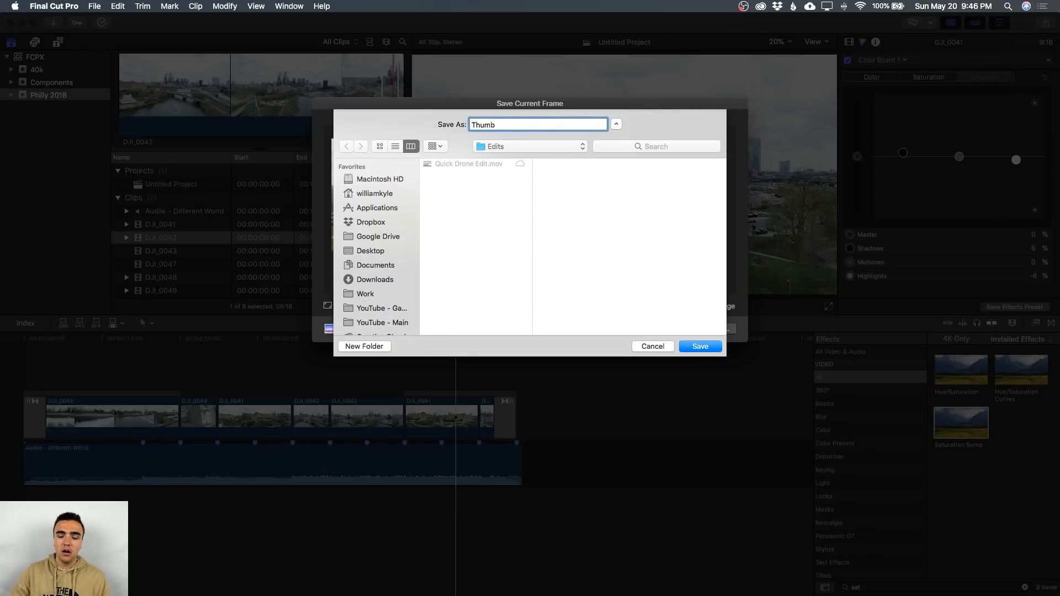
key("Return")
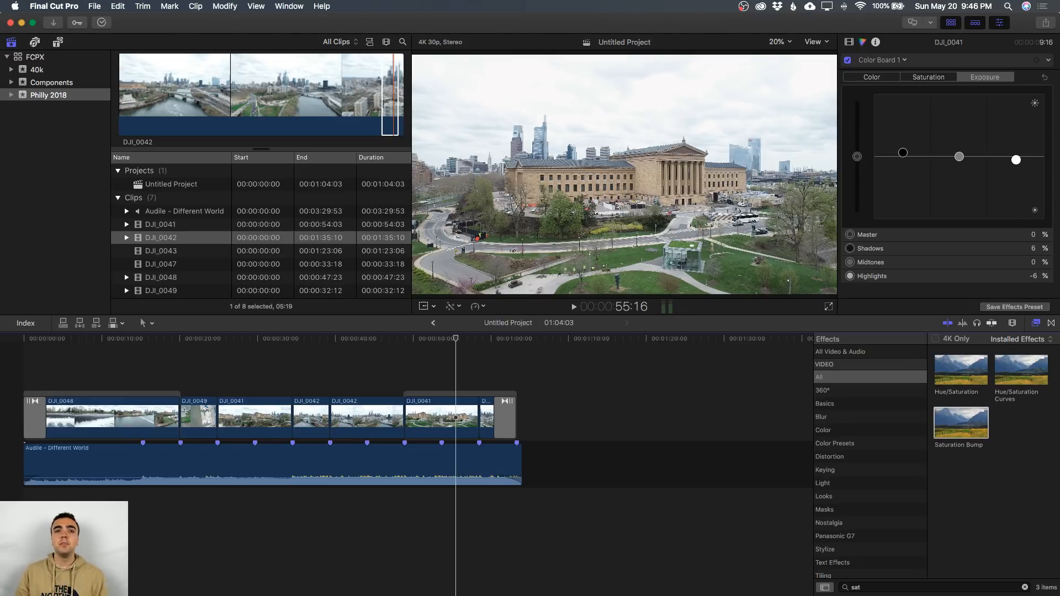
Search the computer for the thumbnail template and open Thumbnail Template.psd in Photoshop.
key("super+space")
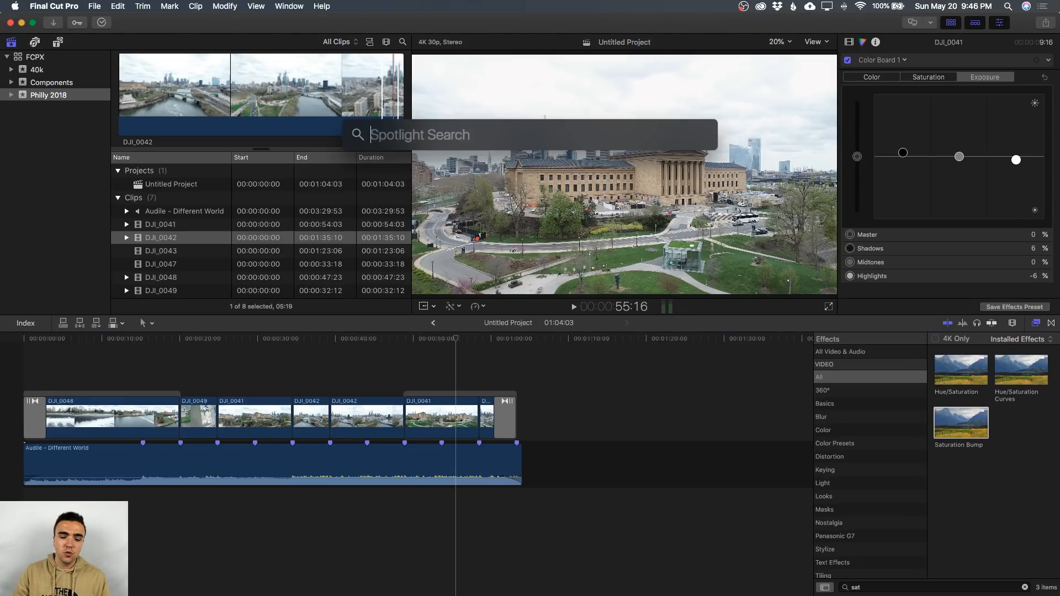
type("thum")
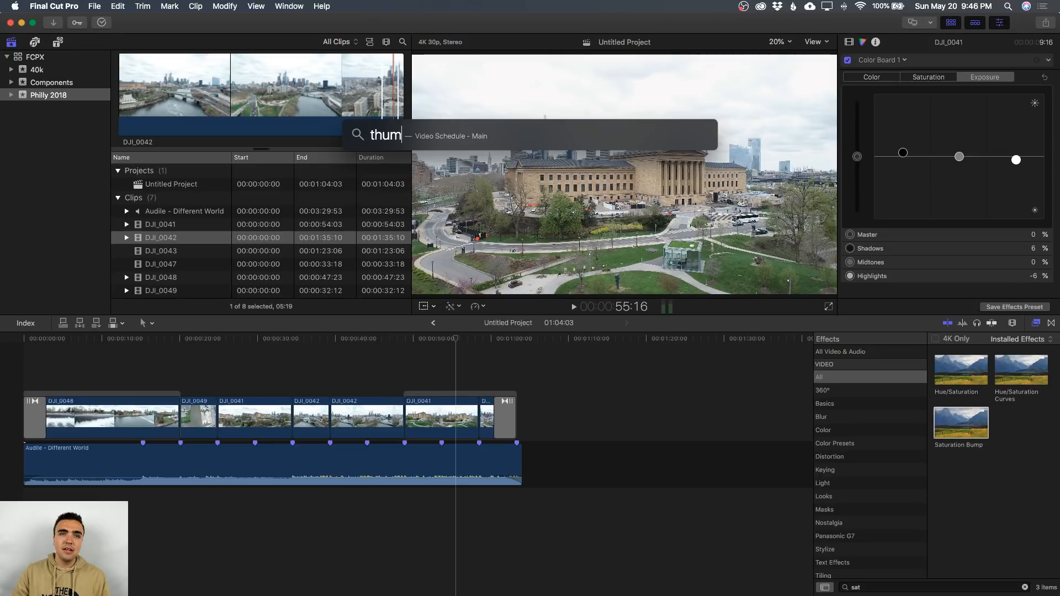
type("n.jpg")
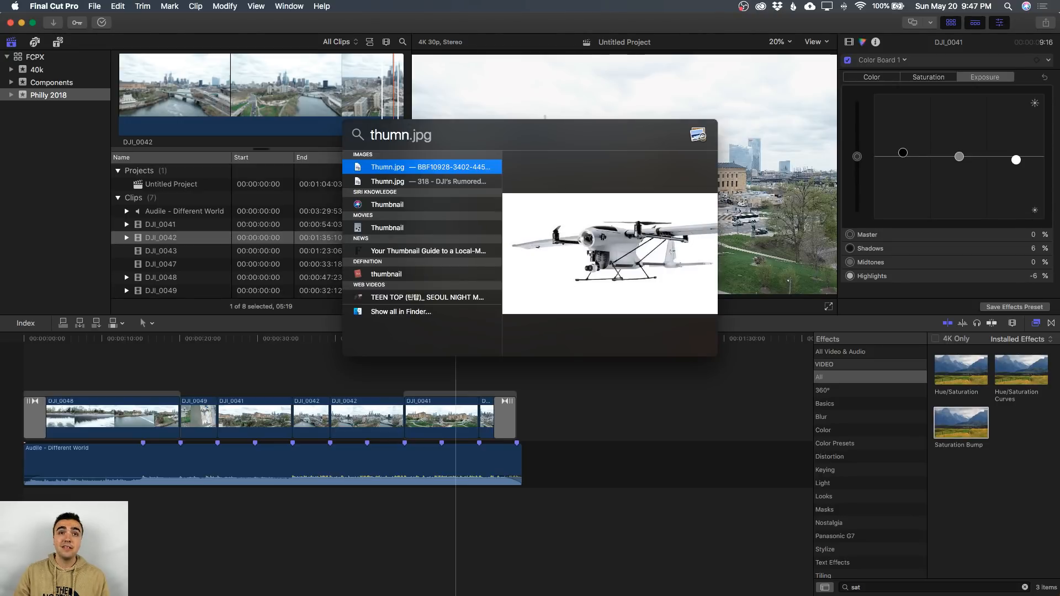
key("BackSpace")
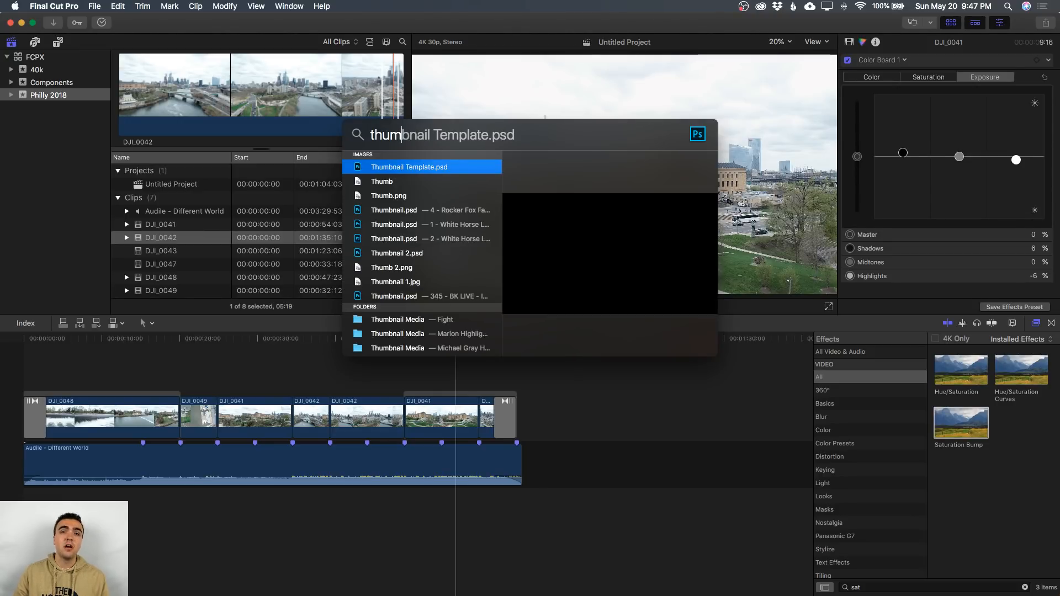
key("Return")
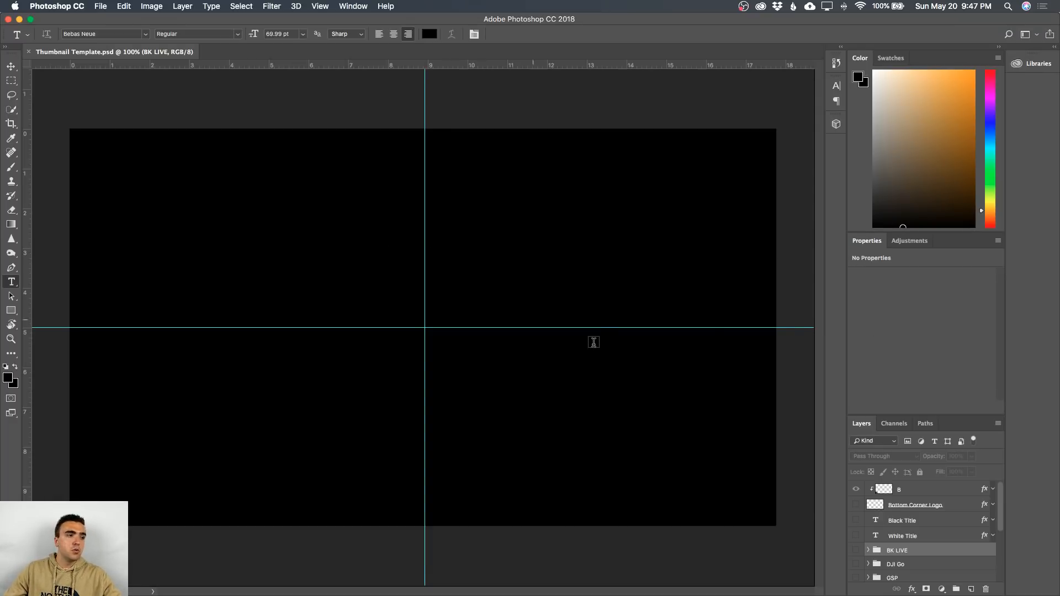
Preview the Goggles, DJI Go, Inspire 2 and BK LIVE layer groups one at a time, hiding each again.
scroll(948, 541, "down", 5)
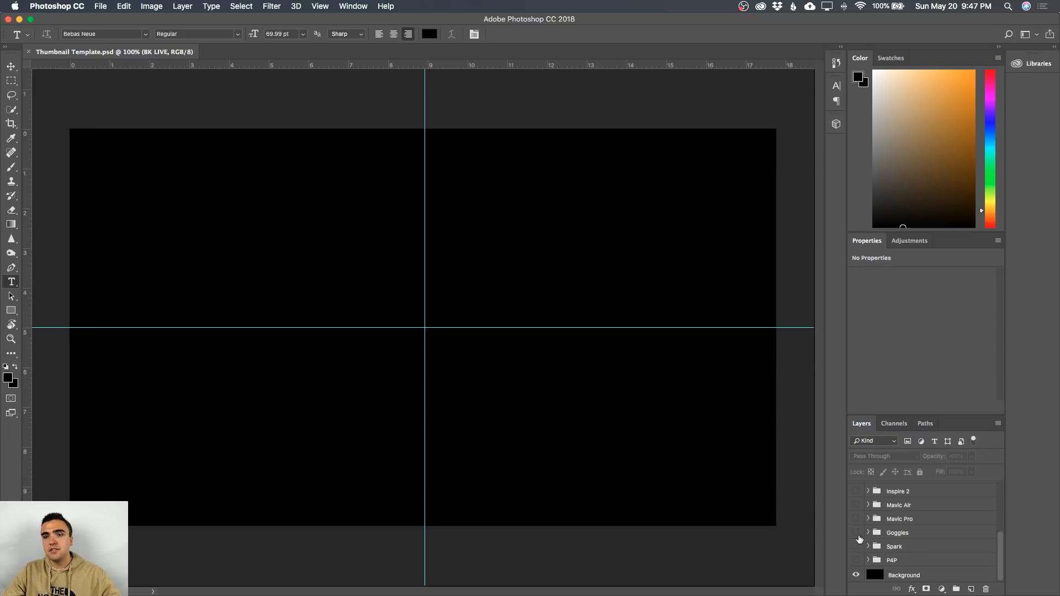
left_click(856, 533)
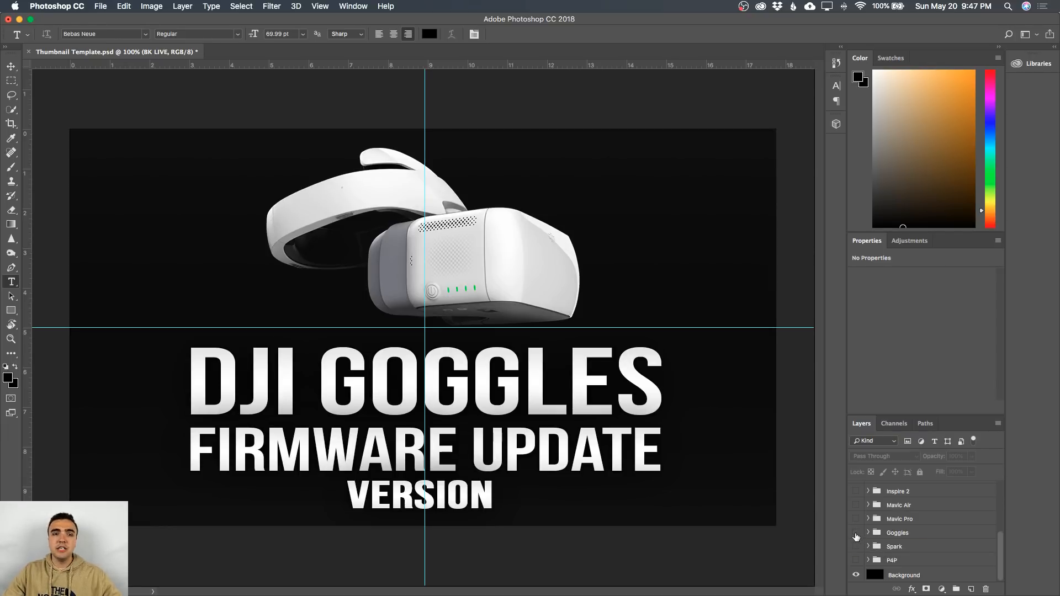
left_click(856, 533)
scroll(856, 536, "up", 2)
left_click(856, 513)
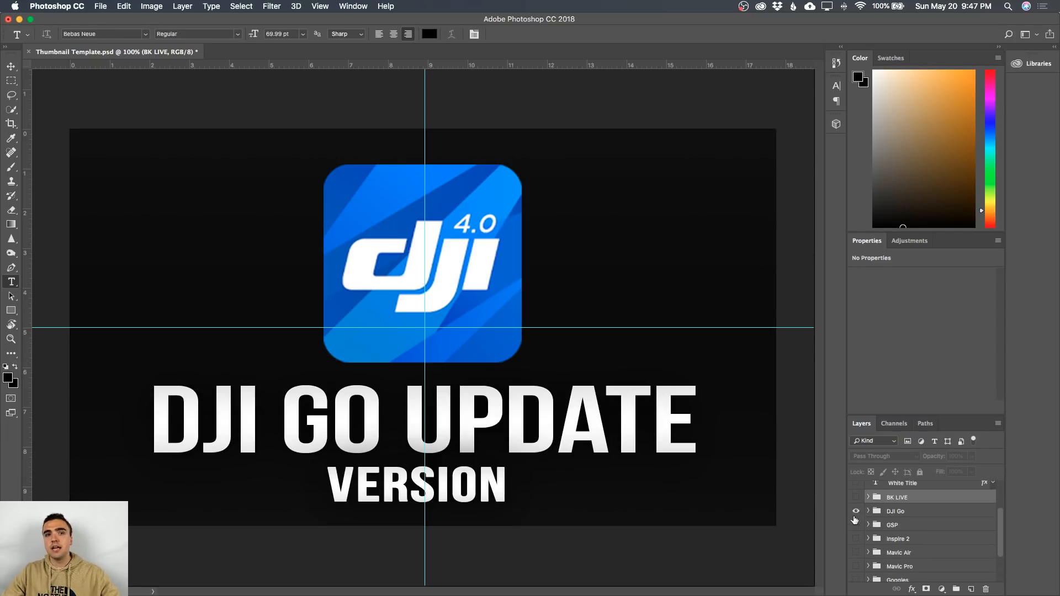
left_click(855, 512)
left_click(856, 540)
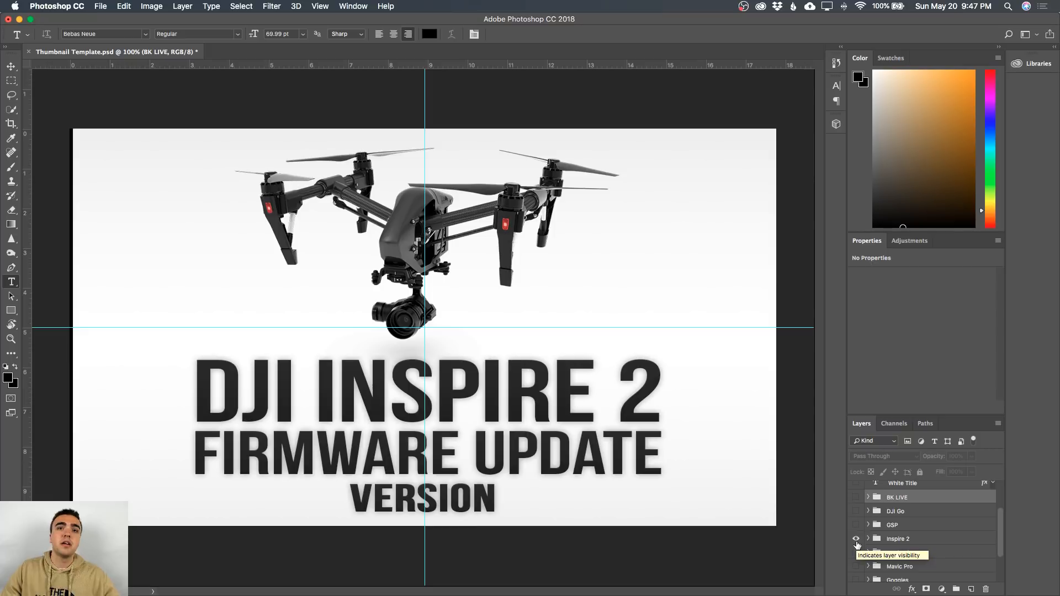
left_click(857, 540)
scroll(894, 547, "up", 3)
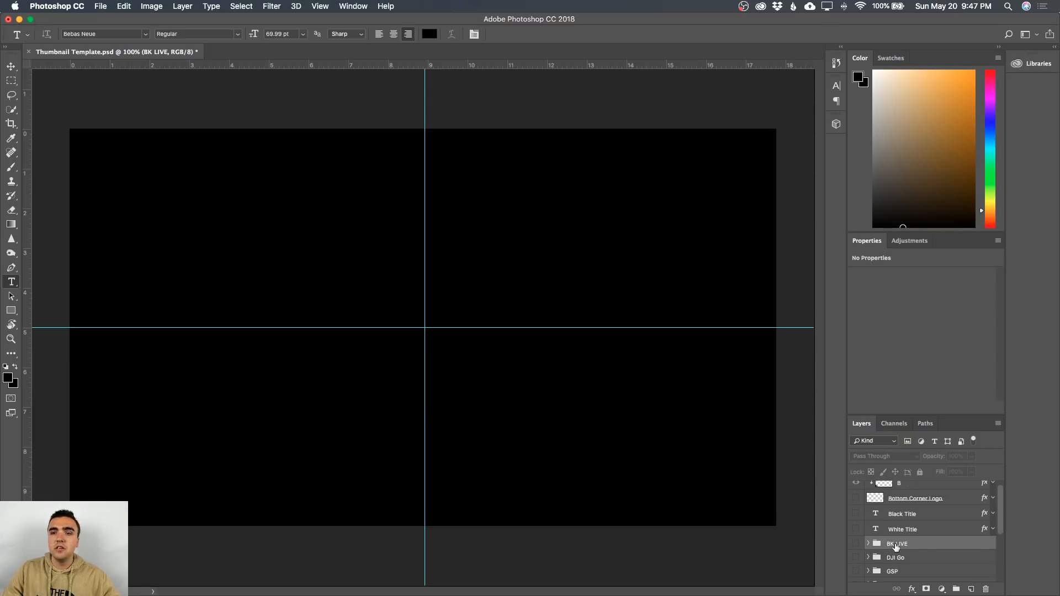
left_click(857, 543)
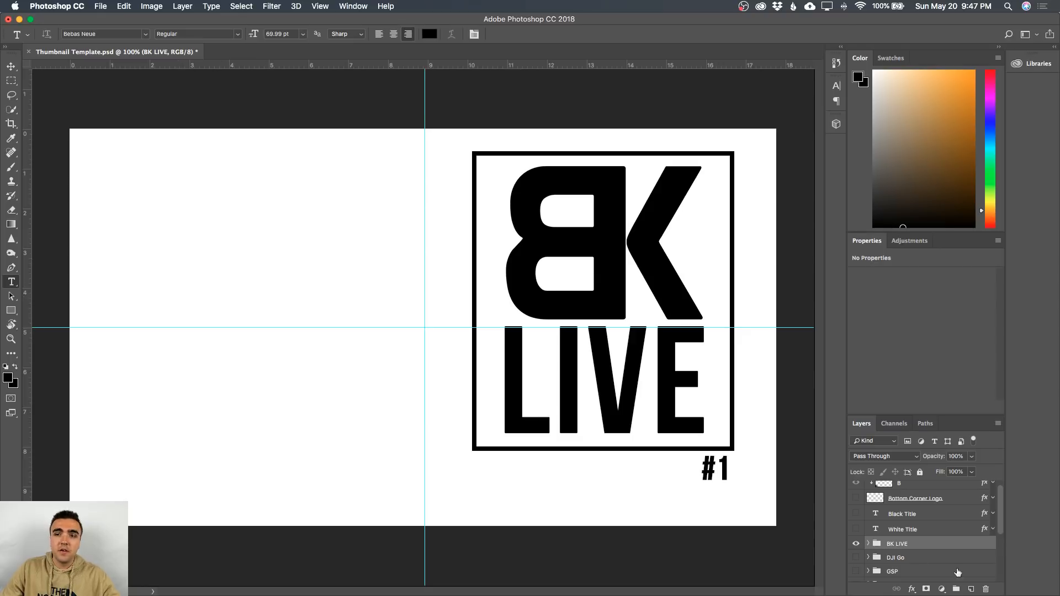
left_click(856, 544)
scroll(947, 548, "up", 1)
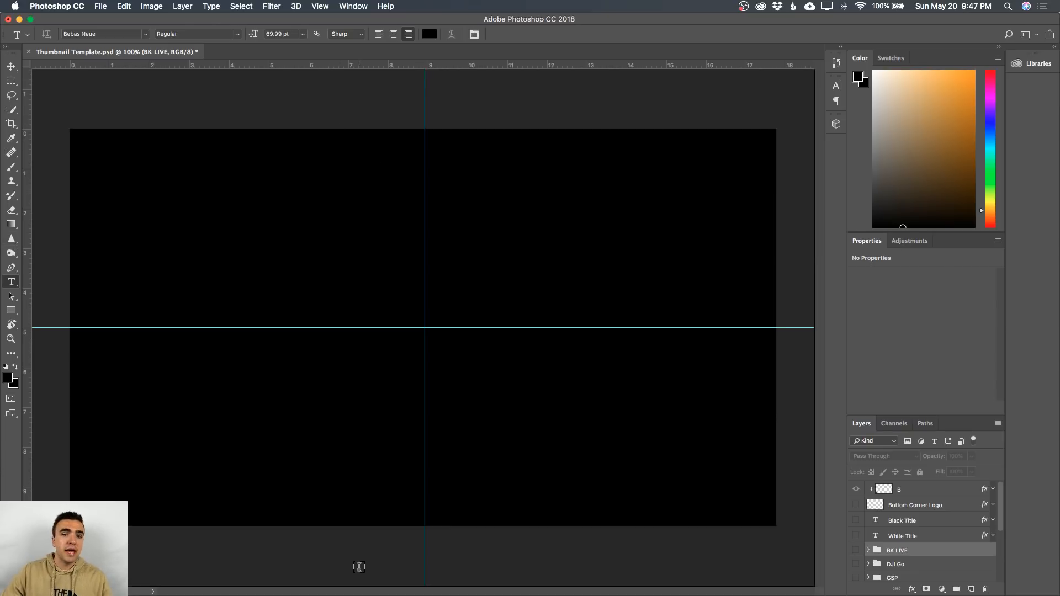
Switch to Finder and place Thumb.png from the Edits folder in Philadelphia 2018 on the Desktop into the thumbnail template.
key("super+Tab")
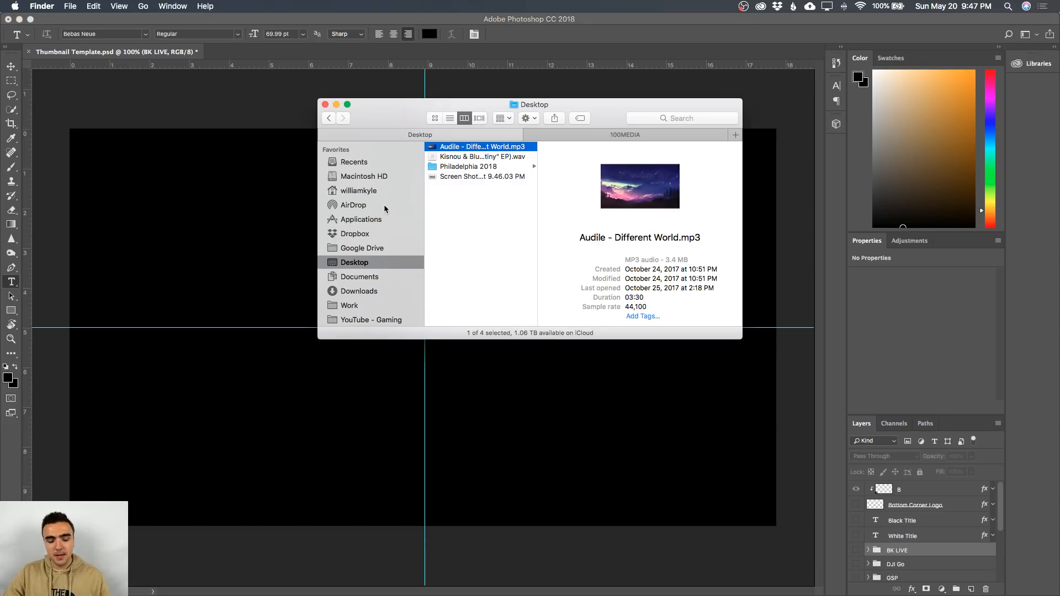
left_click_drag(491, 113, 492, 199)
left_click(587, 223)
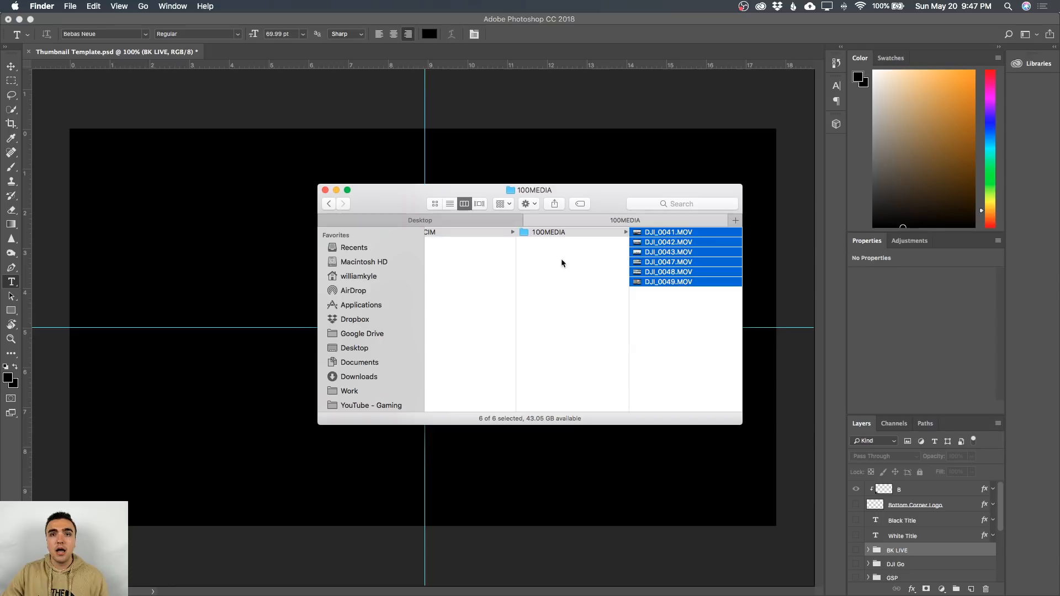
left_click(370, 346)
left_click(484, 253)
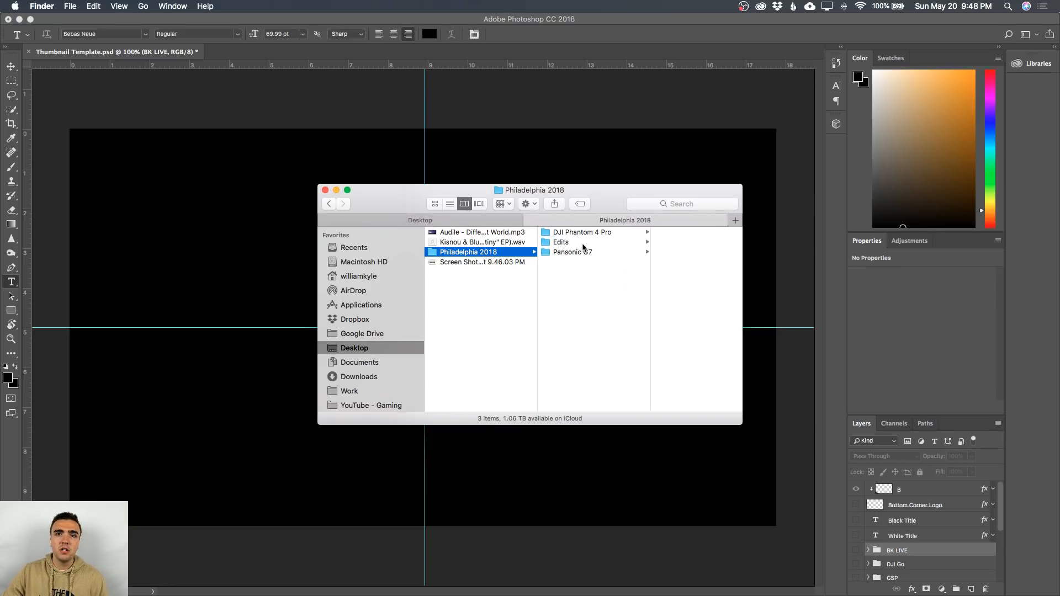
left_click(574, 243)
left_click(639, 242)
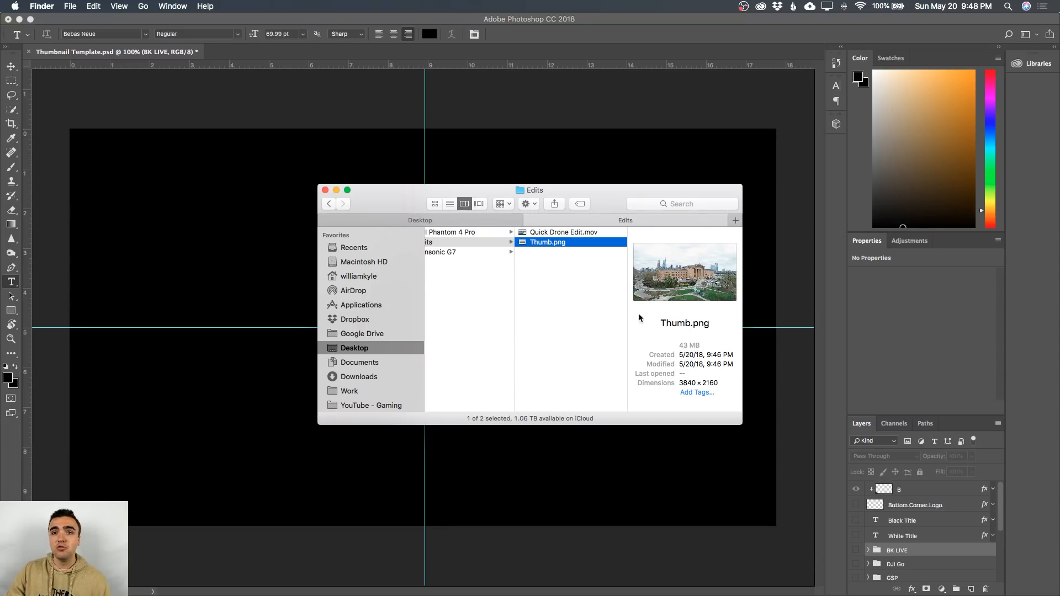
left_click_drag(586, 243, 318, 371)
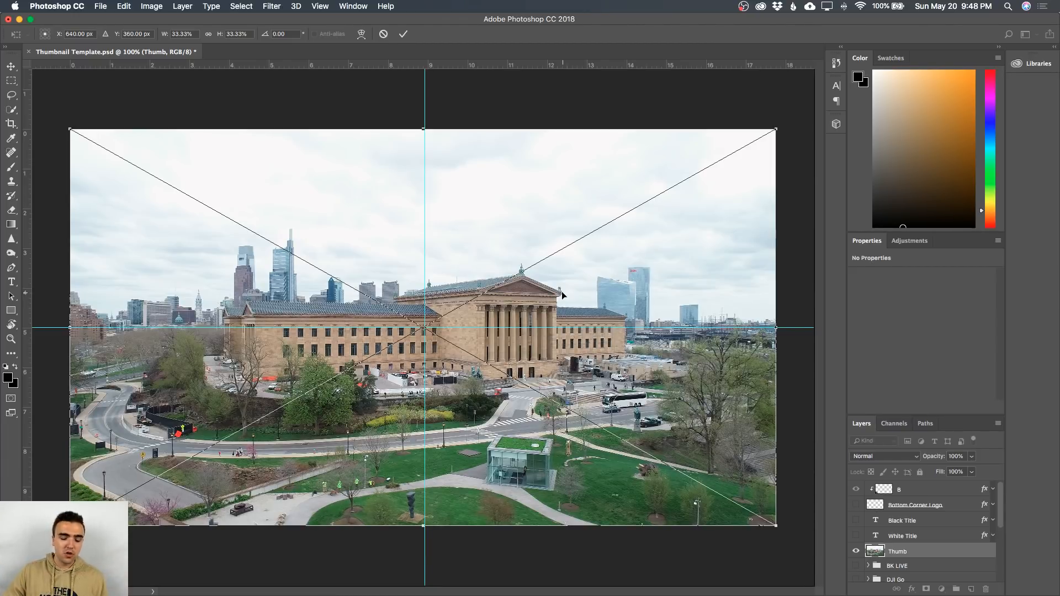
Enlarge the placed Thumb image from its center to about 46.4% and commit the transformation.
left_click_drag(776, 129, 933, 80)
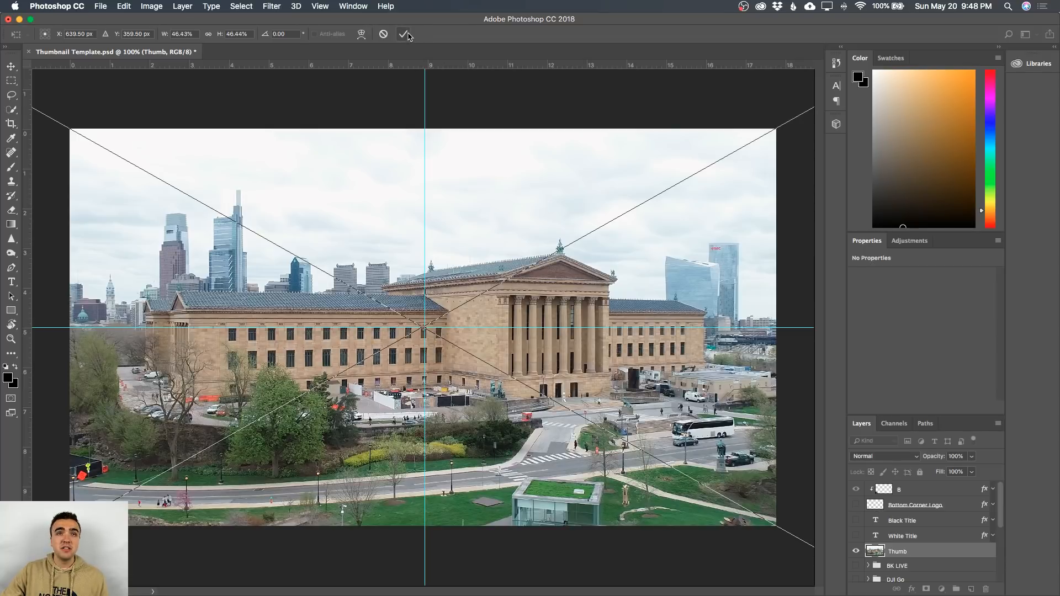
left_click(405, 34)
key("t")
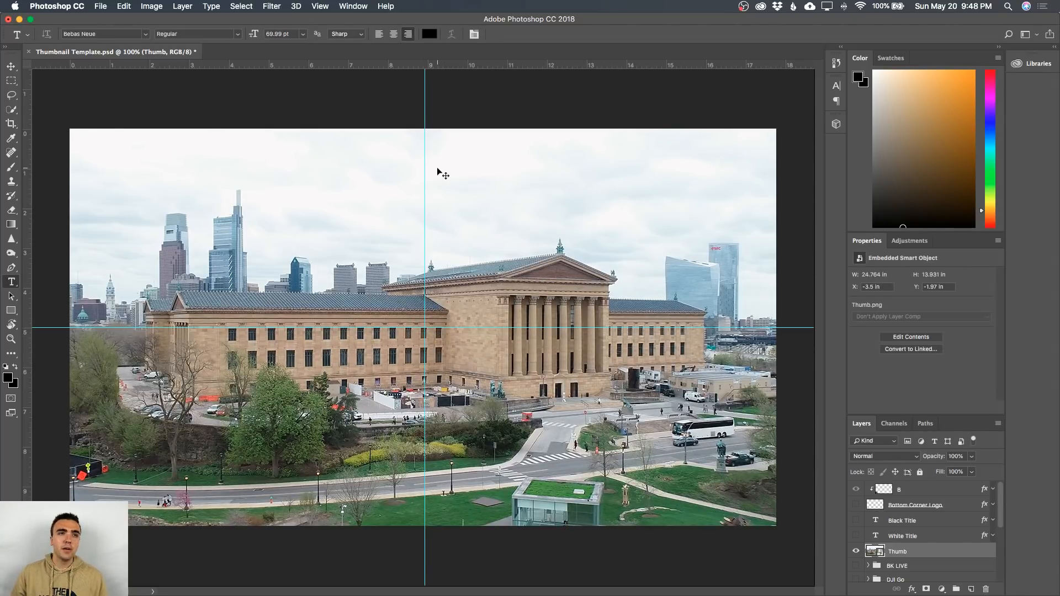
Save the document under the new name Thumbnail.psd in the Edits folder inside Philadelphia 2018 on the Desktop.
key("super+shift+s")
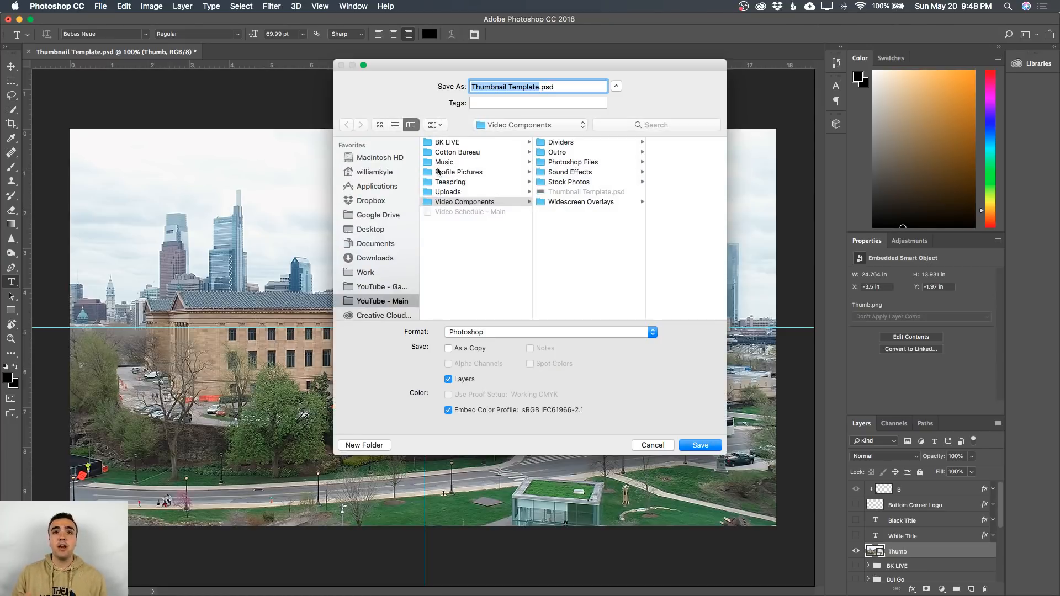
left_click(359, 232)
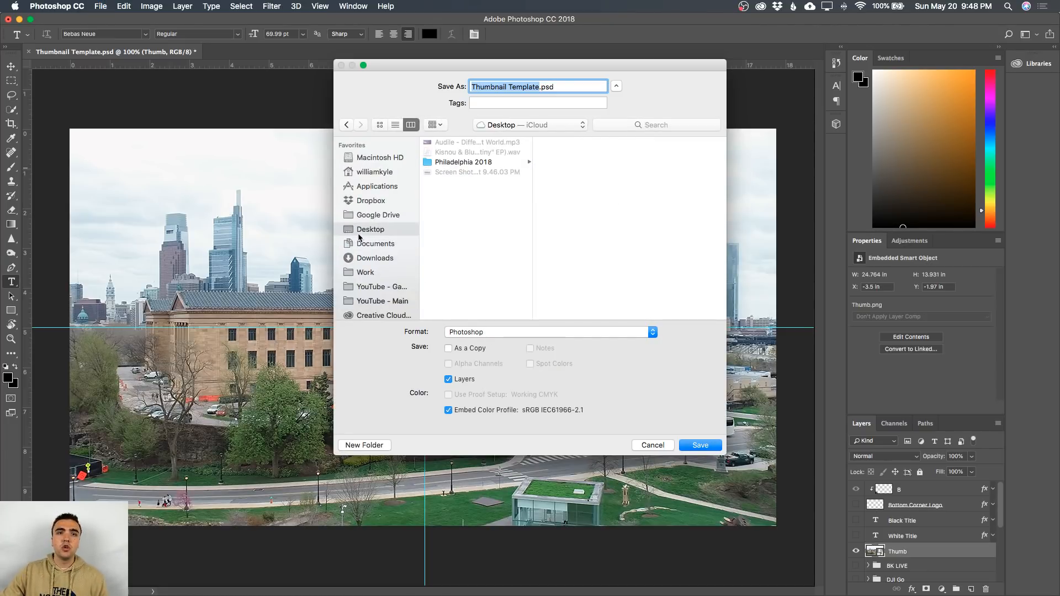
left_click(485, 162)
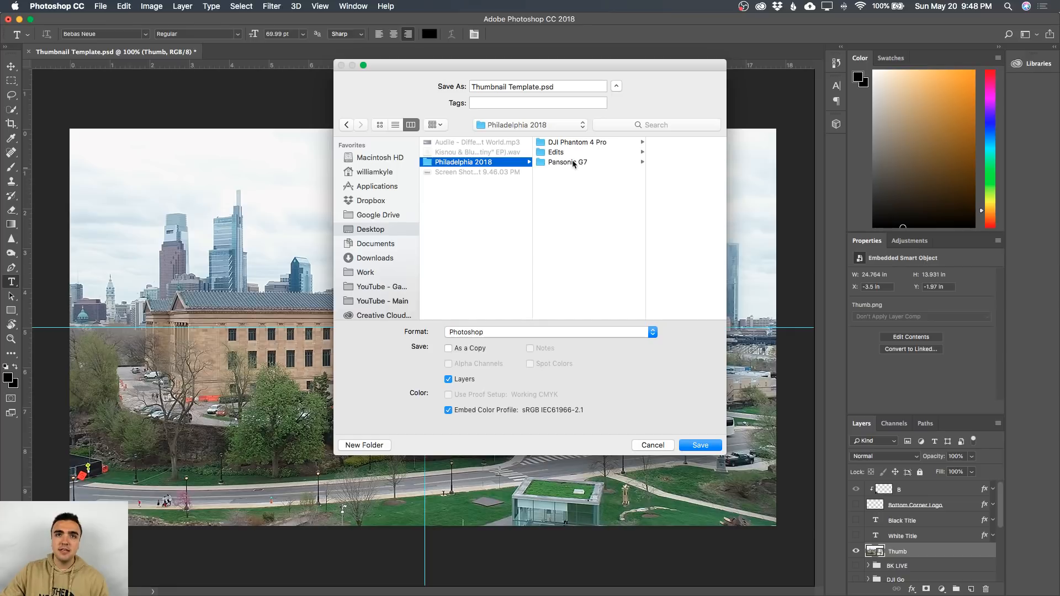
left_click(557, 152)
double_click(529, 87)
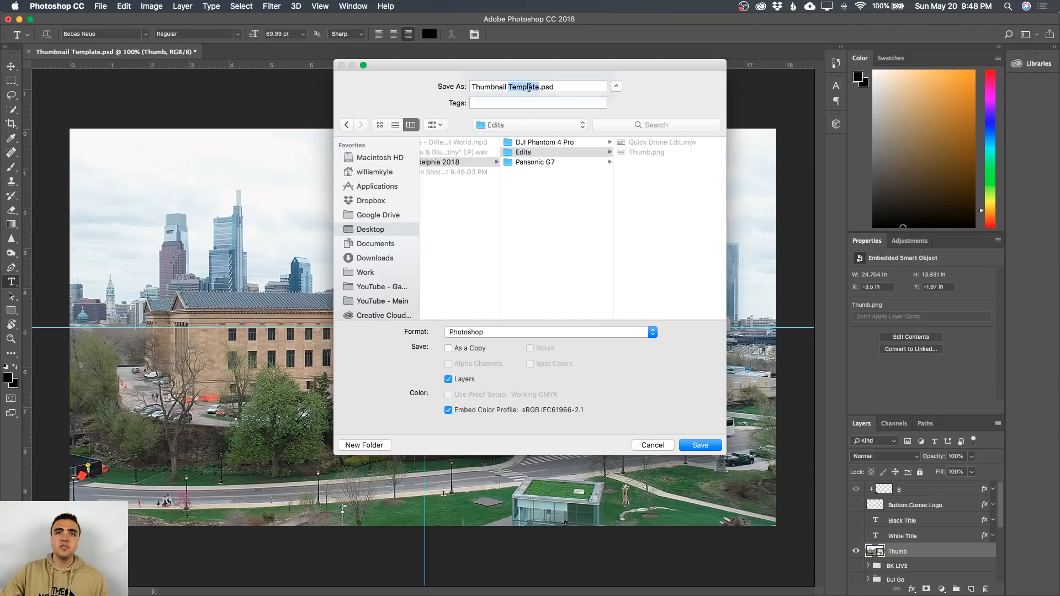
key("BackSpace")
key("BackSpace")
key("Return")
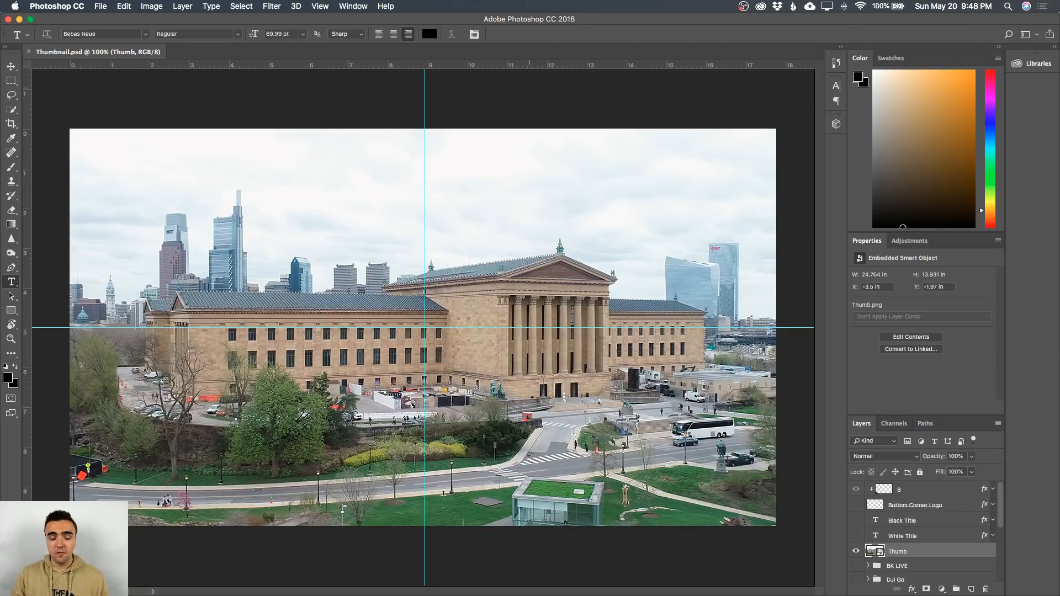
Save a JPEG version of the thumbnail in the Edits folder at maximum quality 12, progressive with 3 scans.
key("super+shift+s")
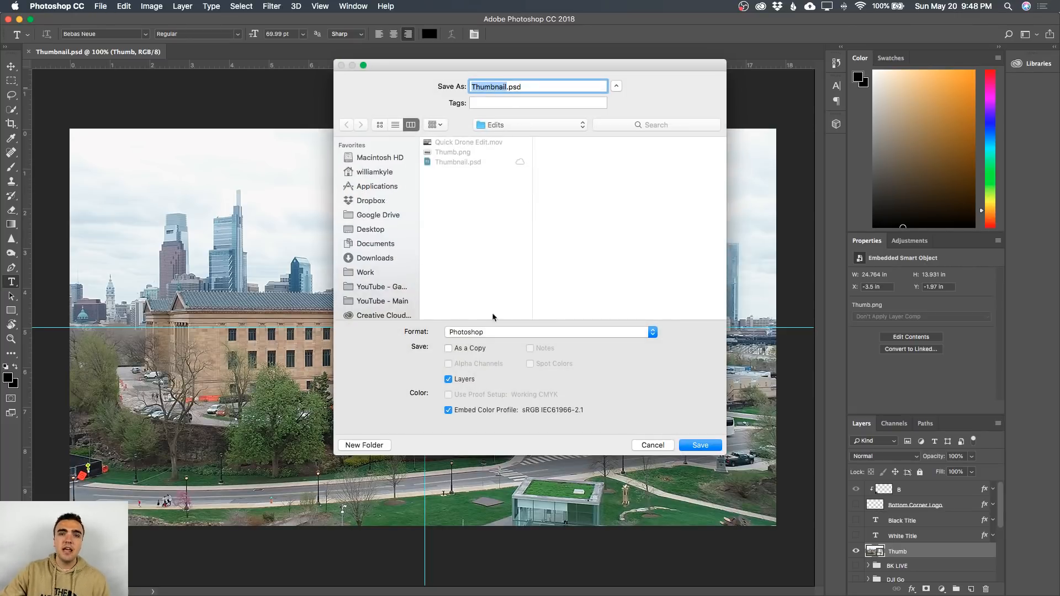
left_click(501, 337)
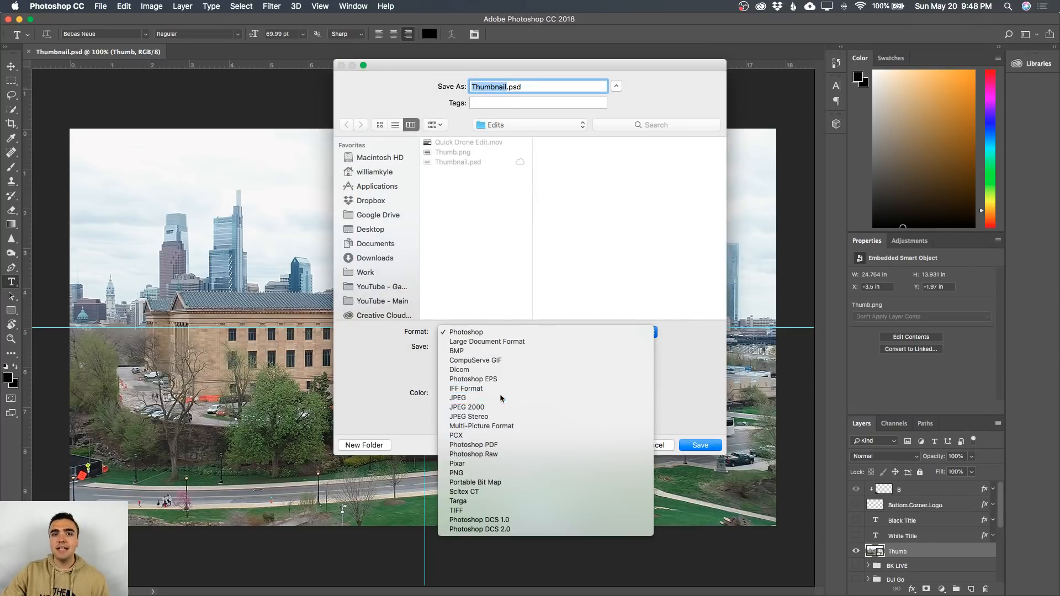
left_click(501, 398)
left_click(700, 445)
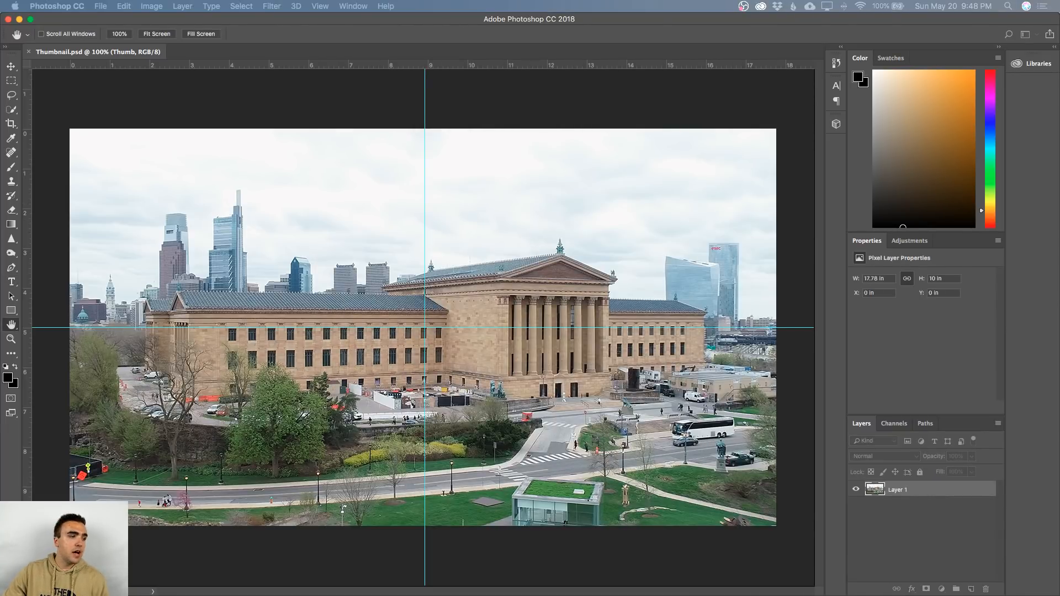
left_click_drag(633, 383, 505, 210)
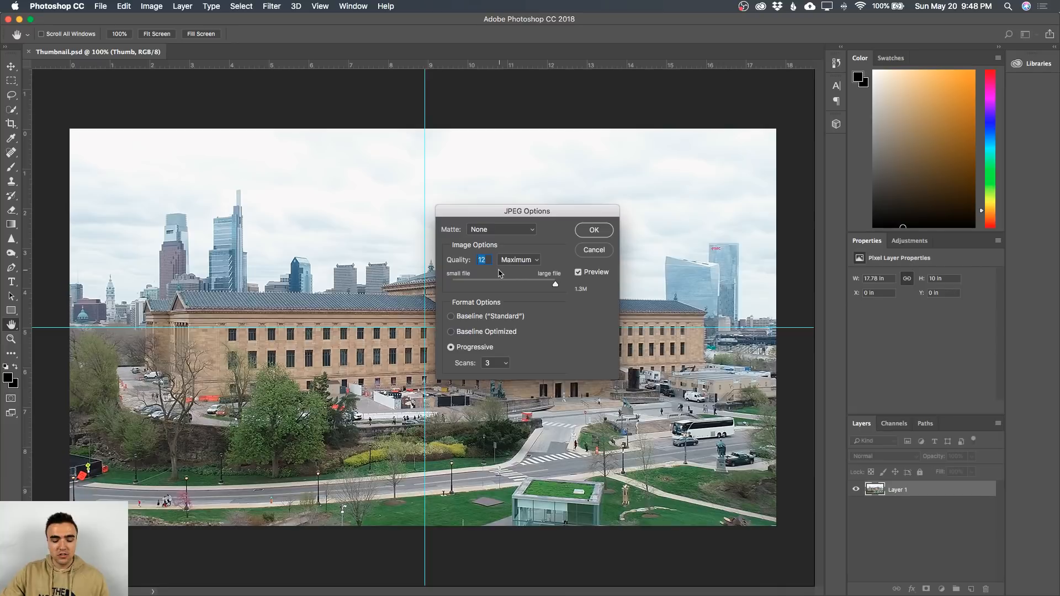
key("alt+super+c")
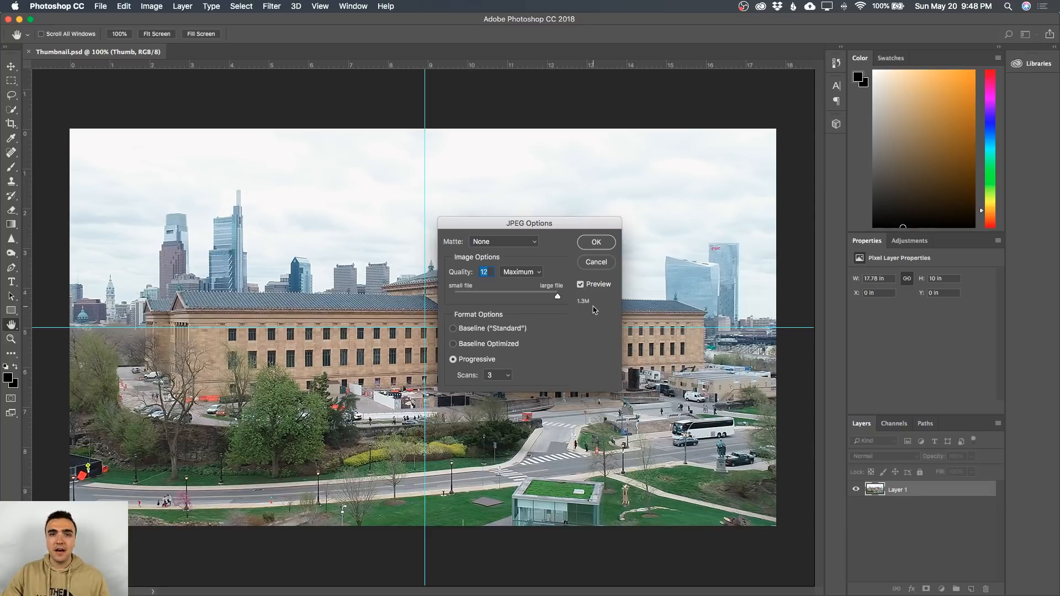
left_click(605, 246)
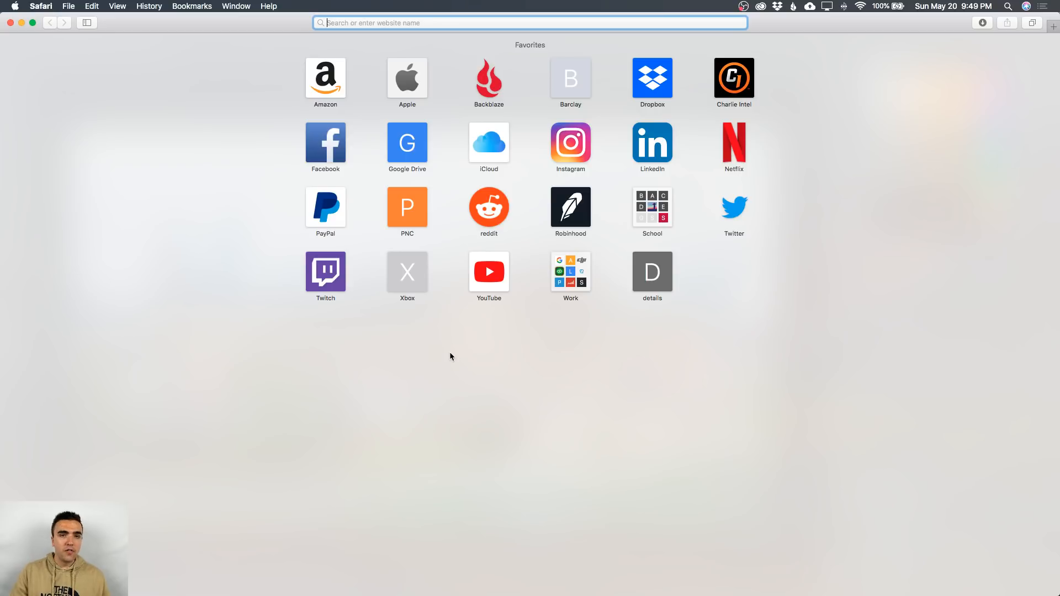
Switch to Safari, open YouTube's upload page and upload Quick Drone Edit.mov from the Edits folder in Philadelphia 2018 on the Desktop.
left_click(488, 272)
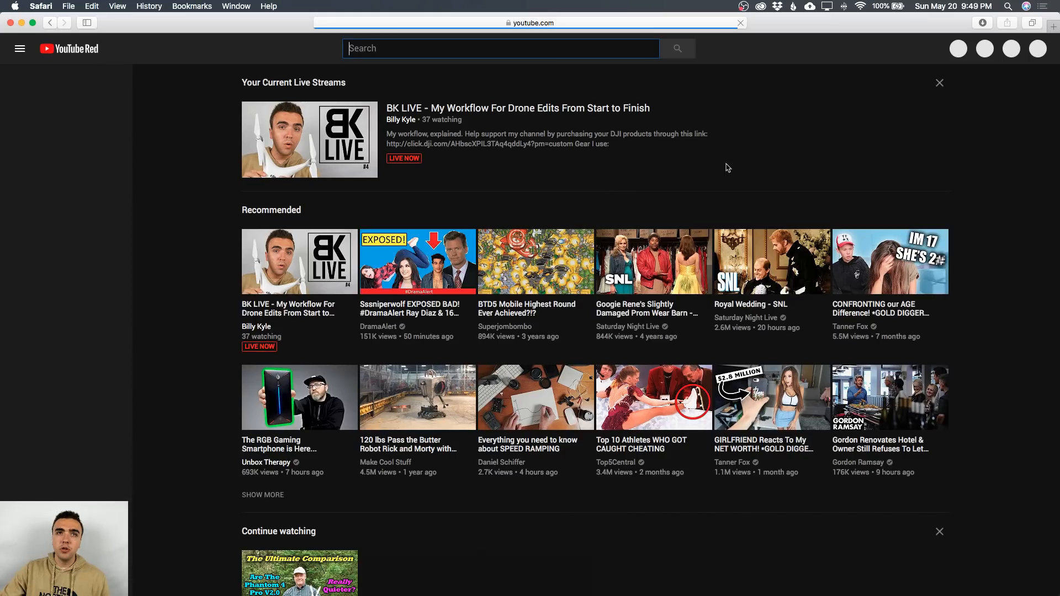
left_click(951, 51)
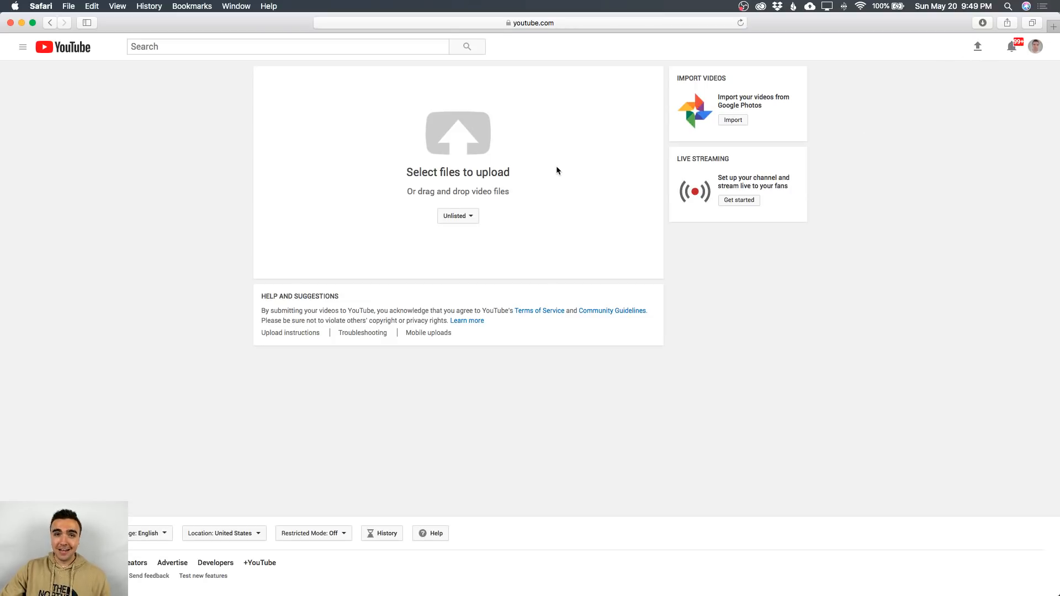
left_click(463, 133)
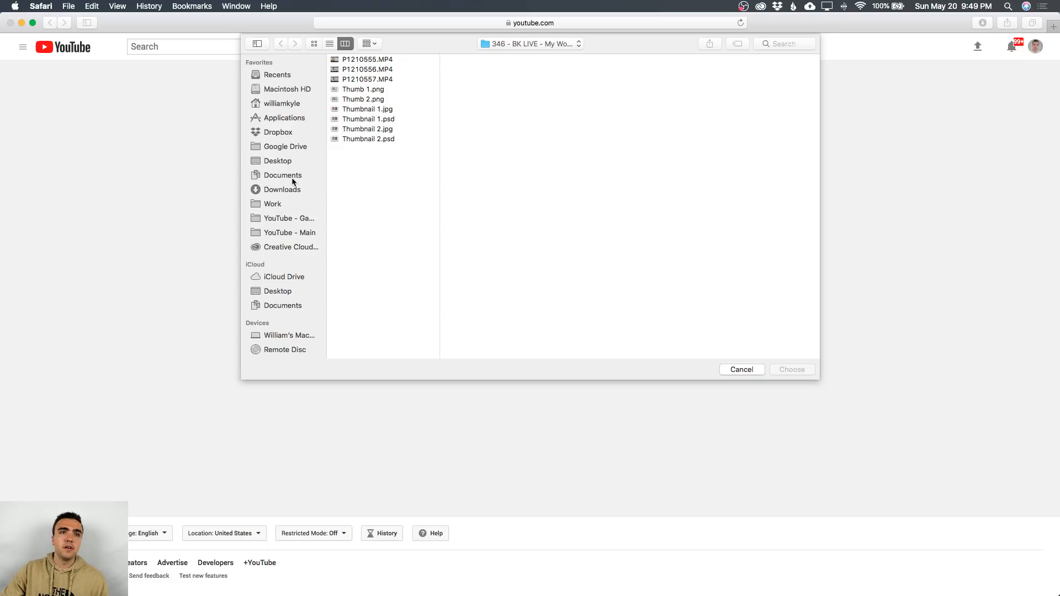
left_click(285, 161)
left_click(384, 80)
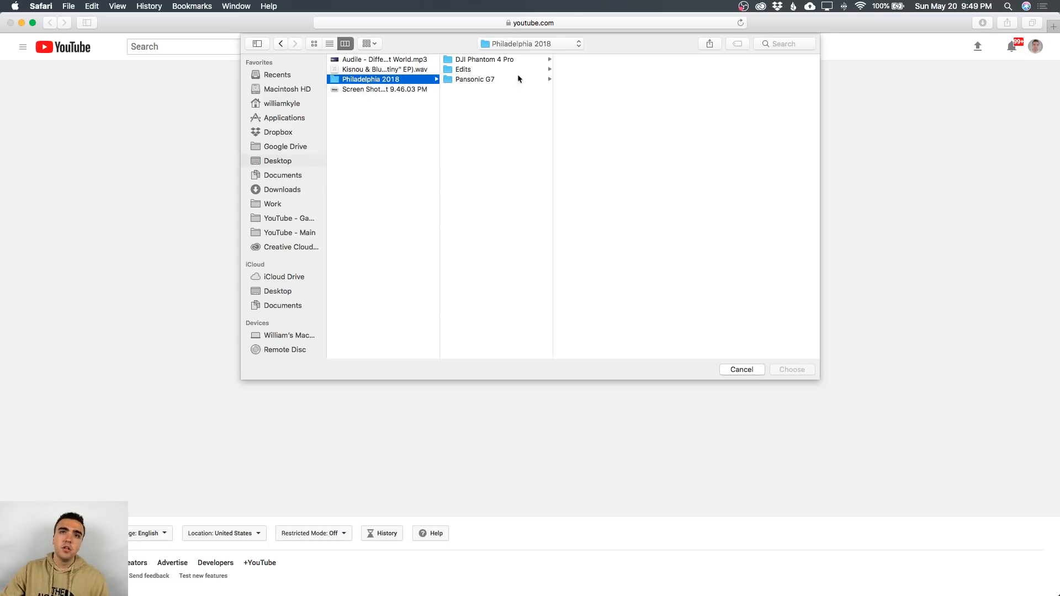
left_click(480, 70)
left_click(599, 61)
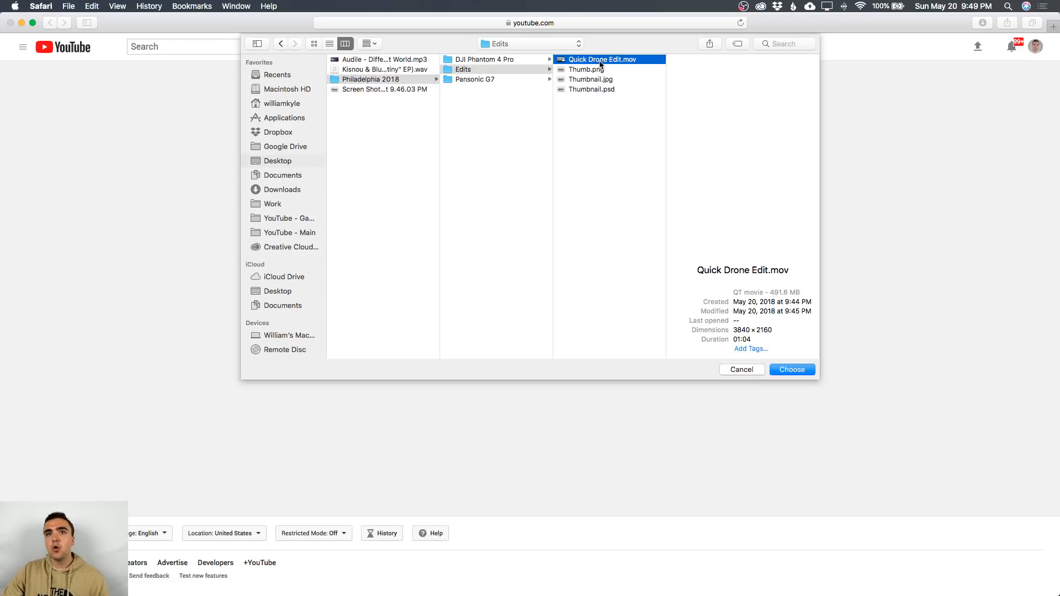
double_click(599, 61)
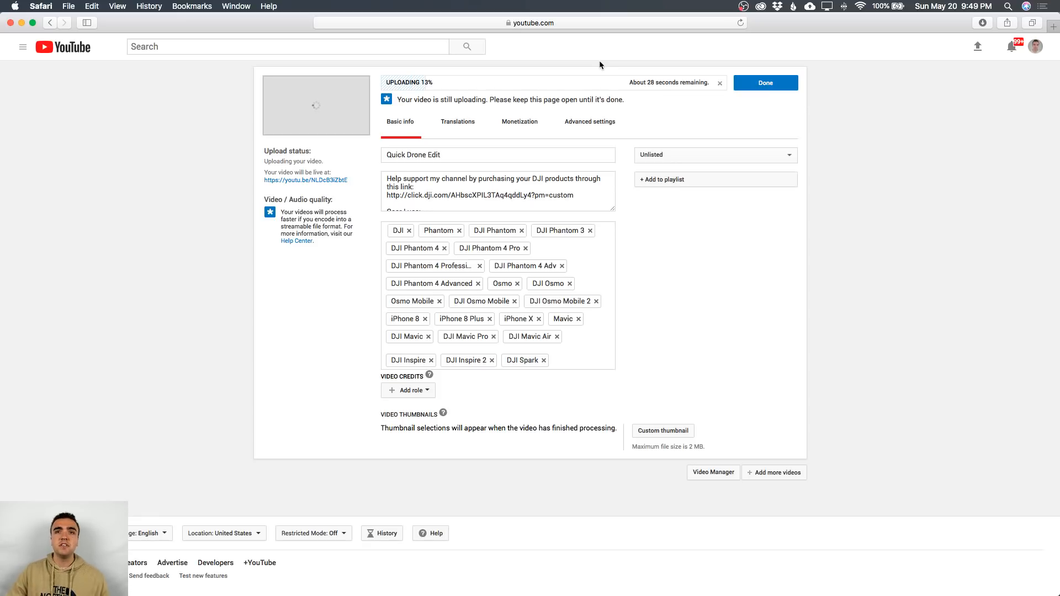
Extend the video title to "Quick Drone Edit for BK Live" and look through the default description.
left_click(455, 156)
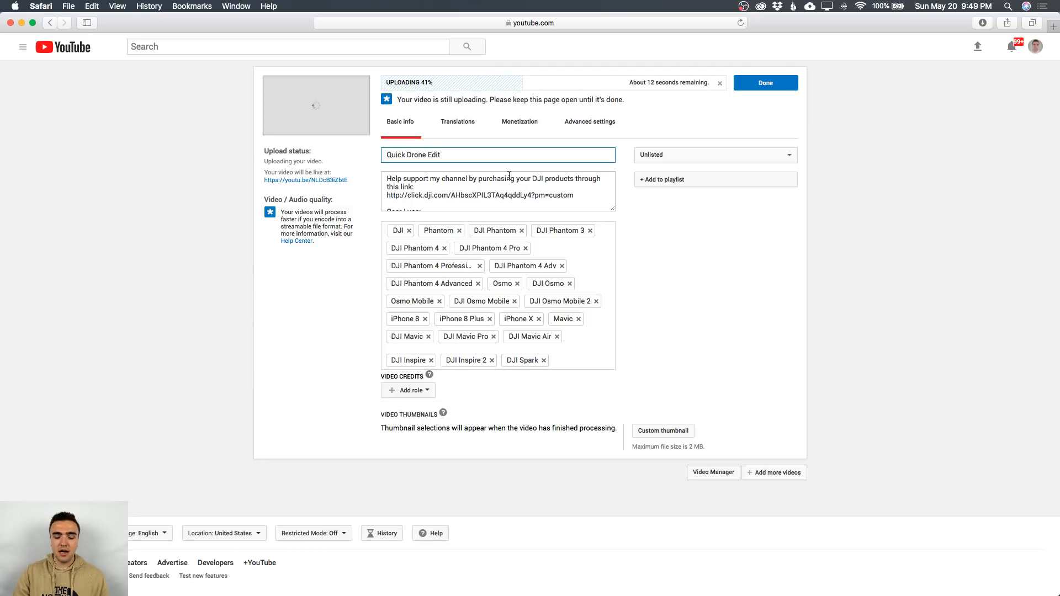
type("for BK Live")
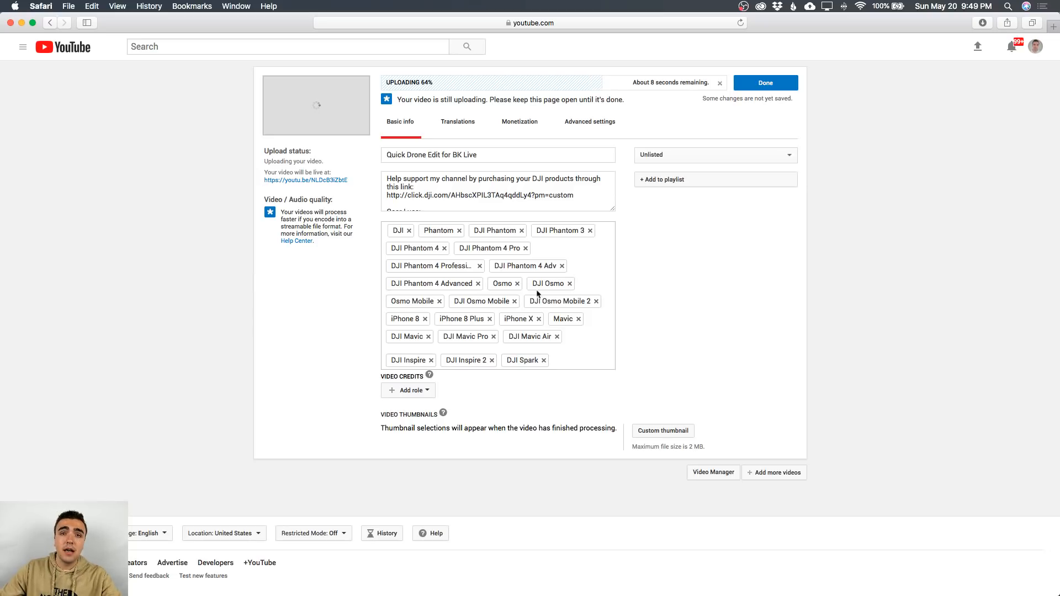
scroll(456, 200, "down", 5)
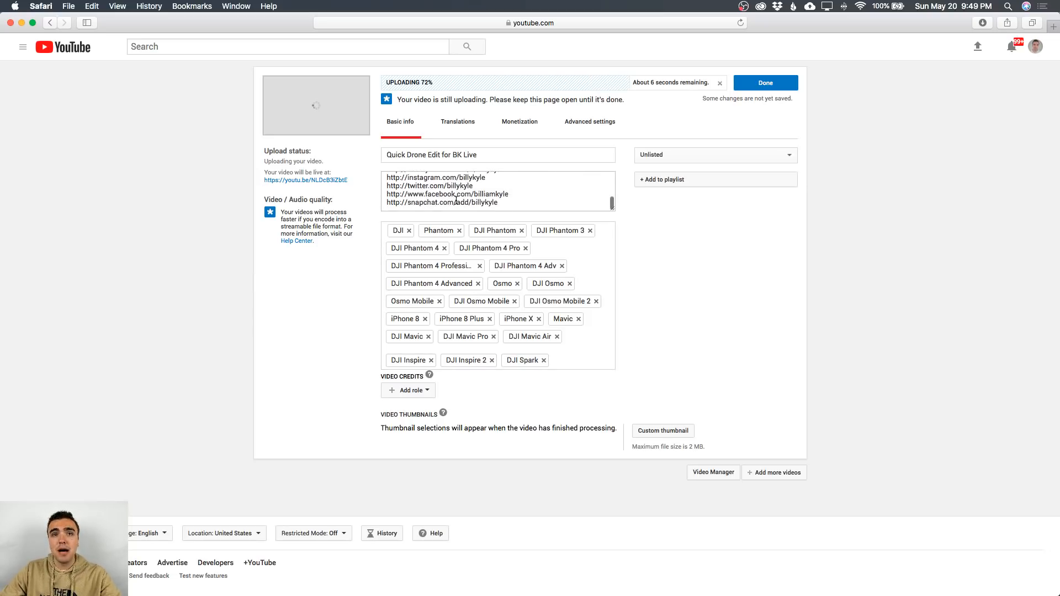
scroll(456, 200, "up", 6)
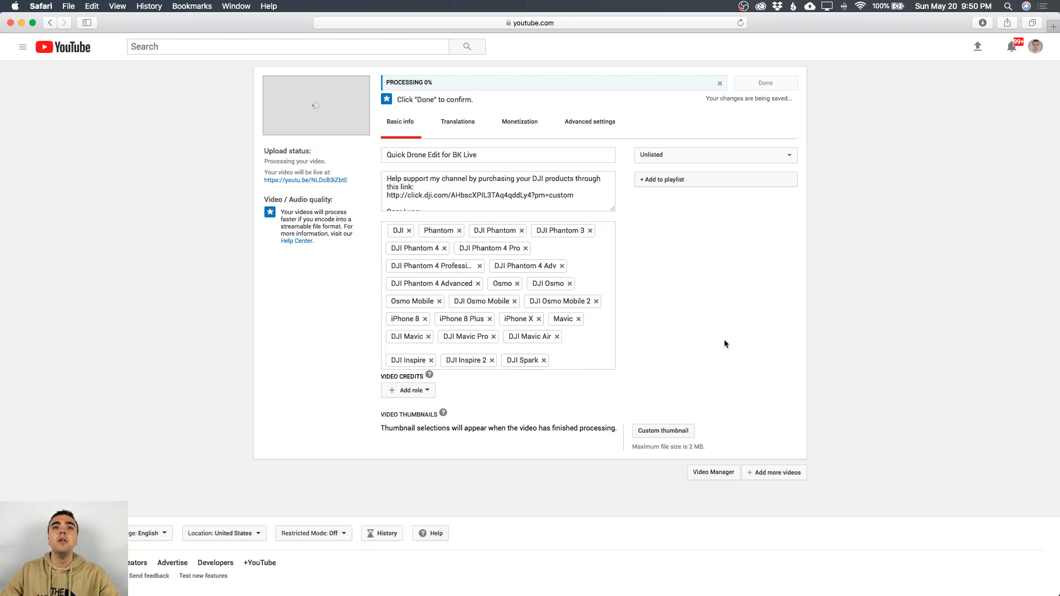
Upload Thumbnail.jpg from the Edits folder as the video's custom thumbnail.
left_click(669, 430)
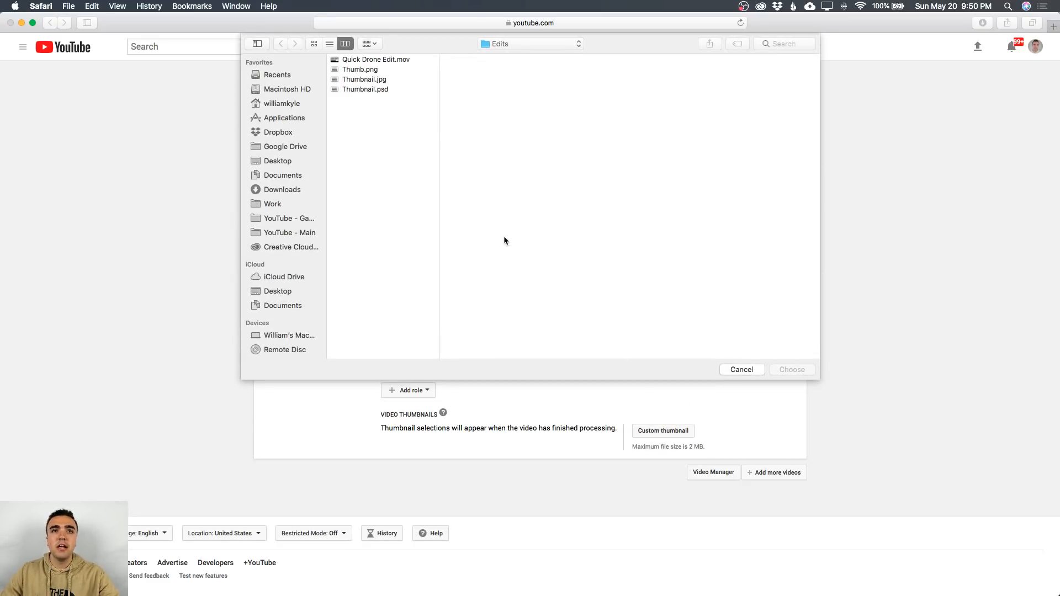
left_click(351, 80)
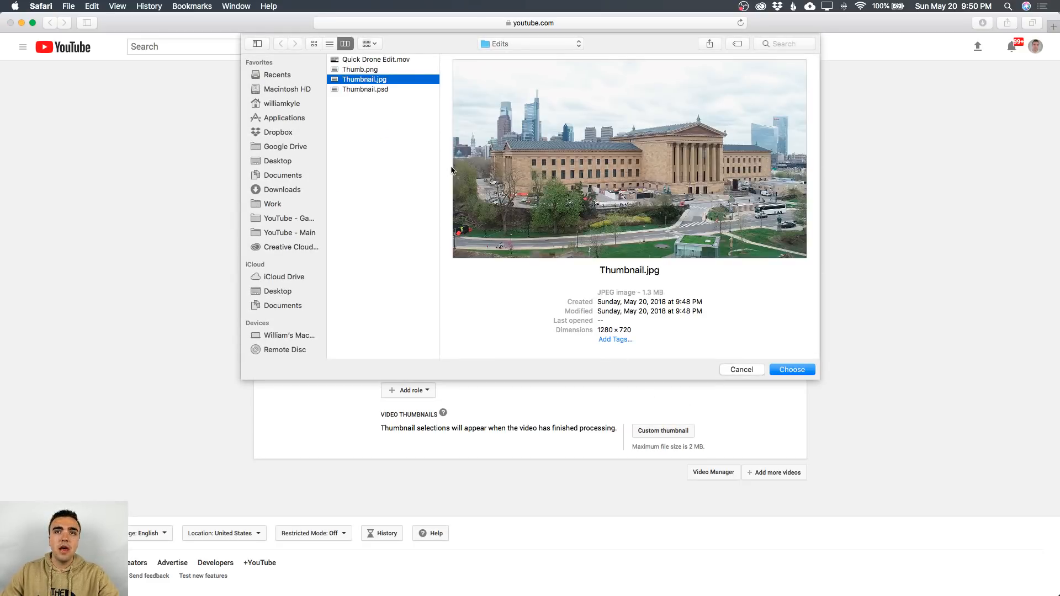
key("Return")
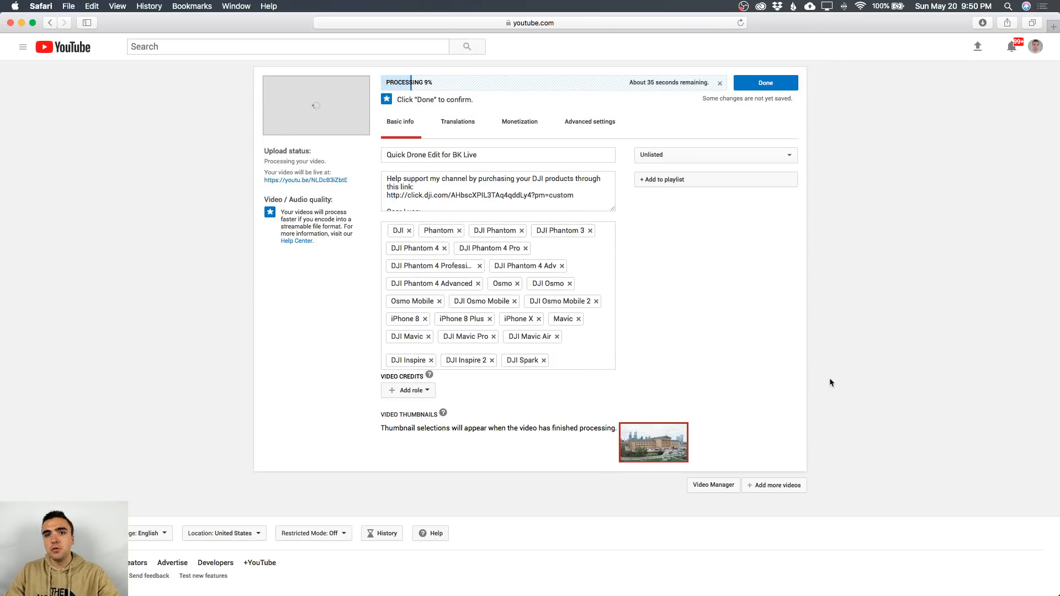
Copy the uploaded video's link and confirm the upload as done.
right_click(291, 181)
left_click(345, 257)
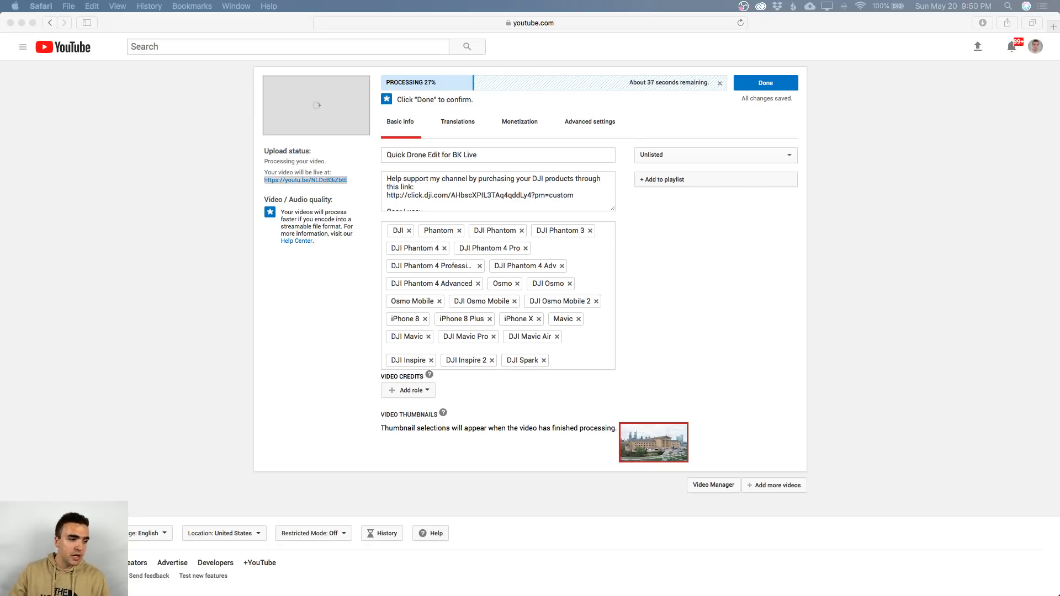
left_click(837, 363)
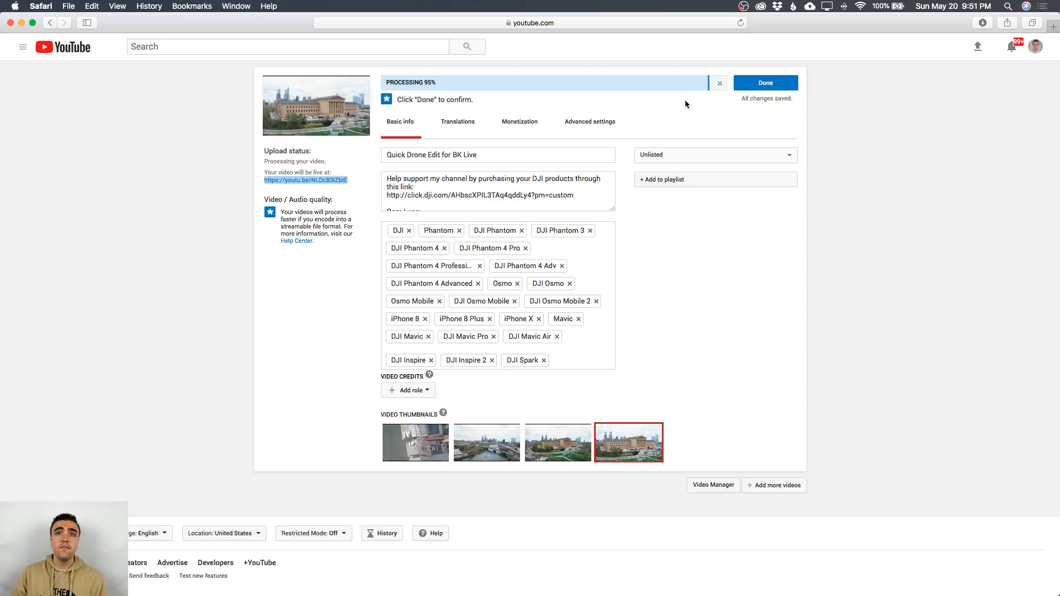
left_click(766, 83)
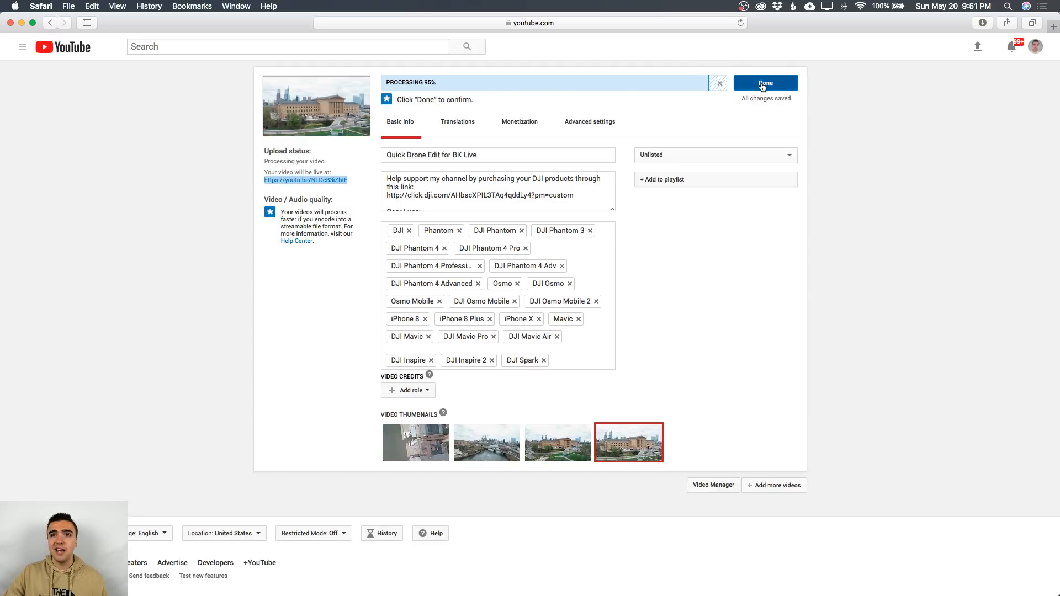